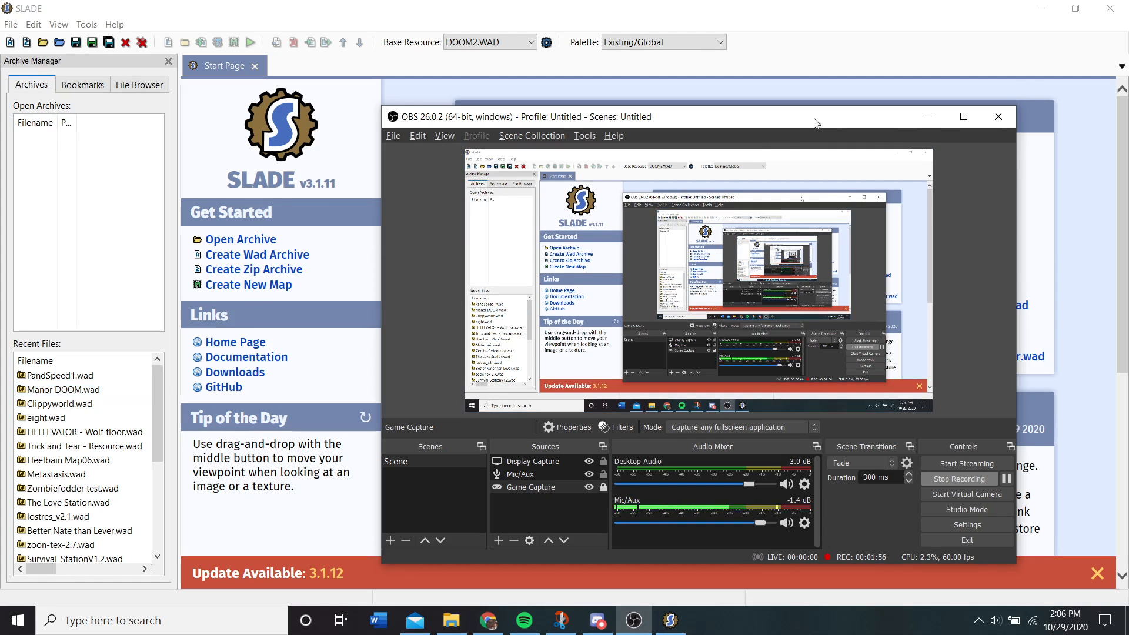
click(940, 121)
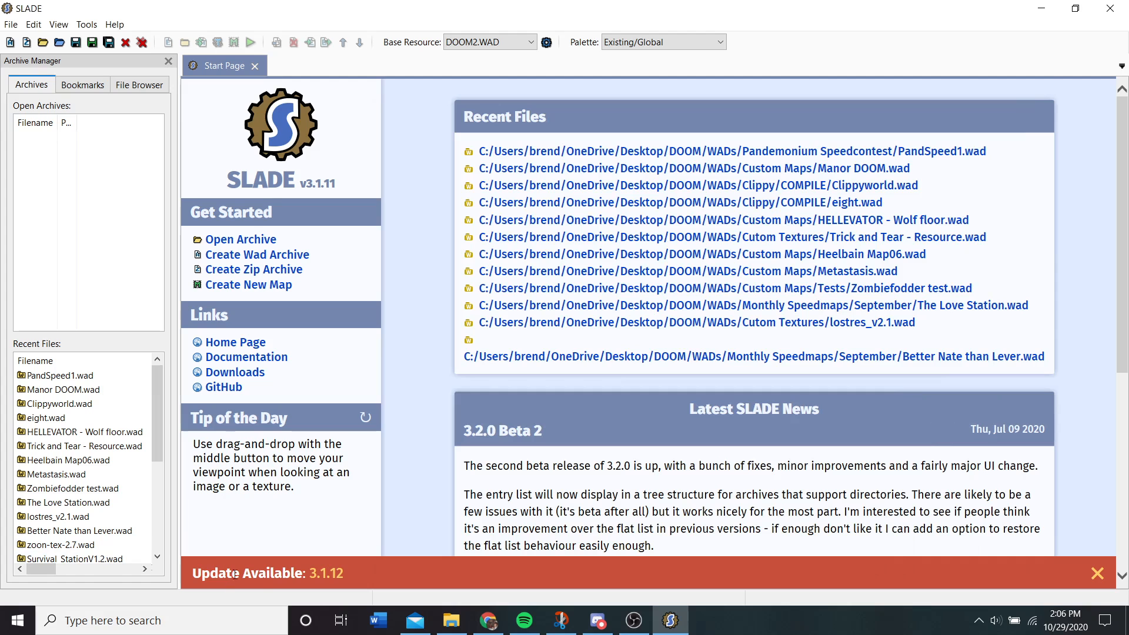
scroll(286, 535, down, 3)
scroll(286, 535, down, 2)
scroll(286, 534, up, 5)
- Switch to File Explorer and open the "T&T - October 2020" folder inside WADs > Monthly Speedmaps
click(451, 620)
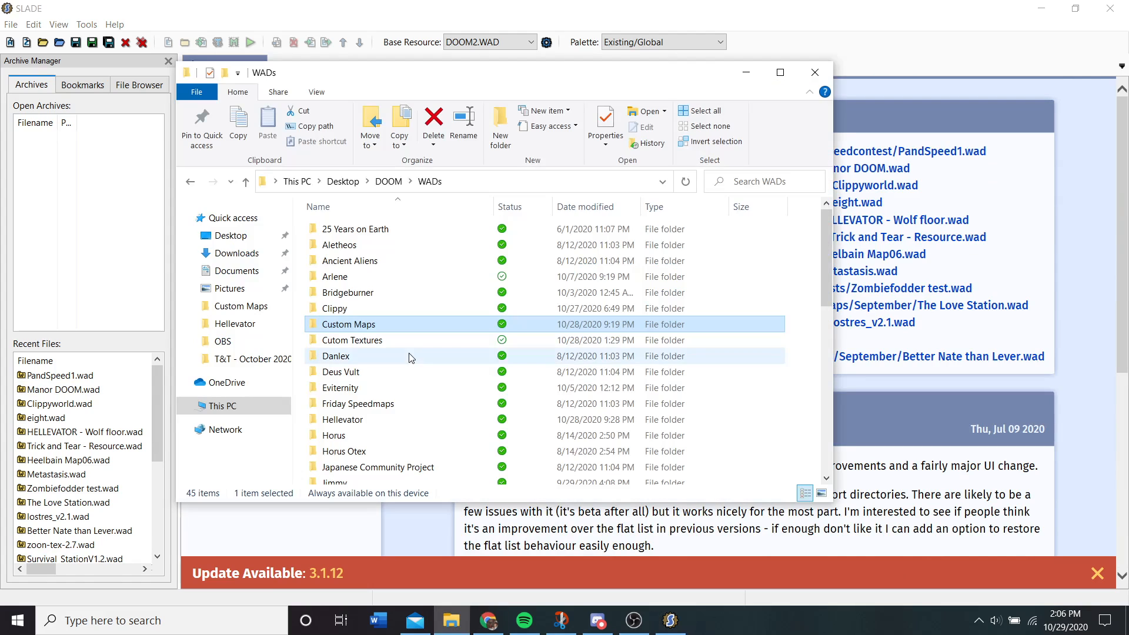
scroll(393, 322, down, 4)
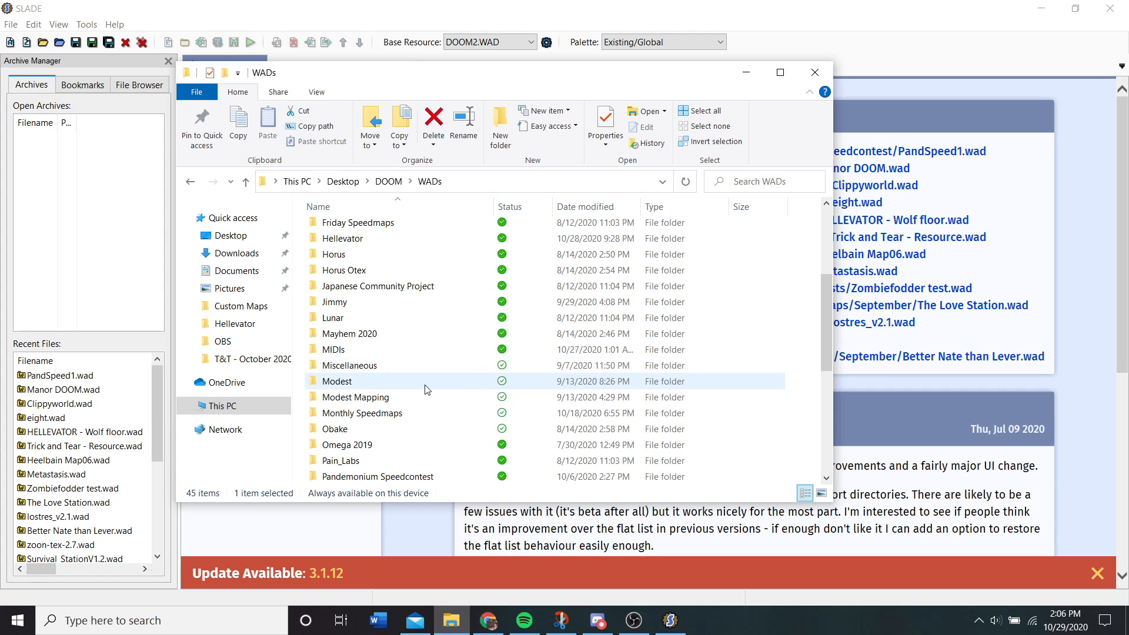
double_click(419, 415)
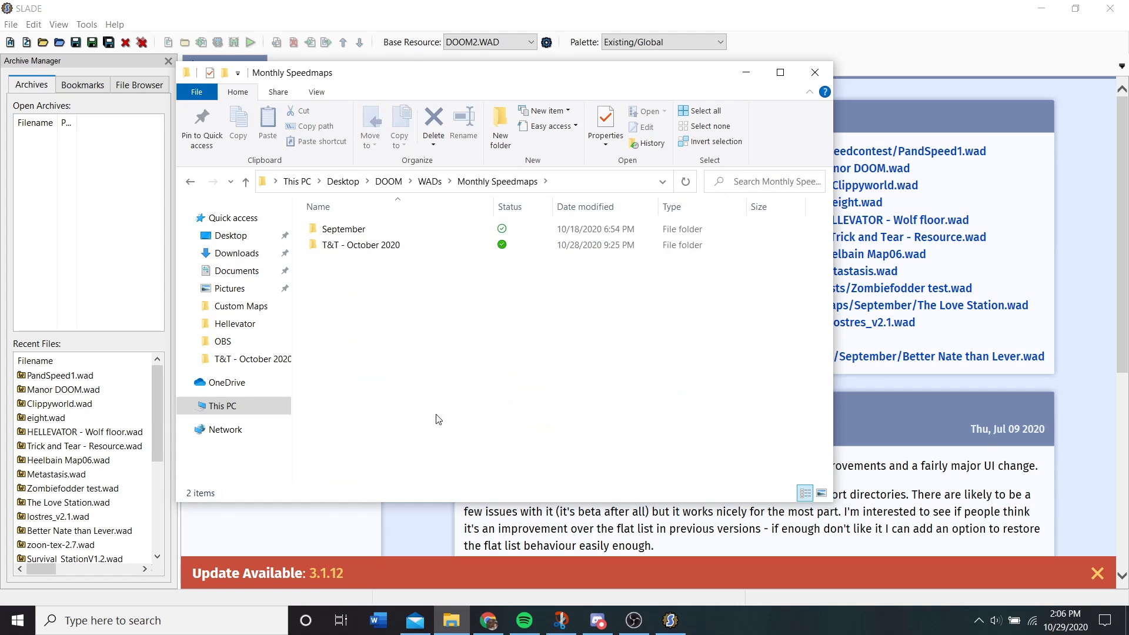
double_click(390, 246)
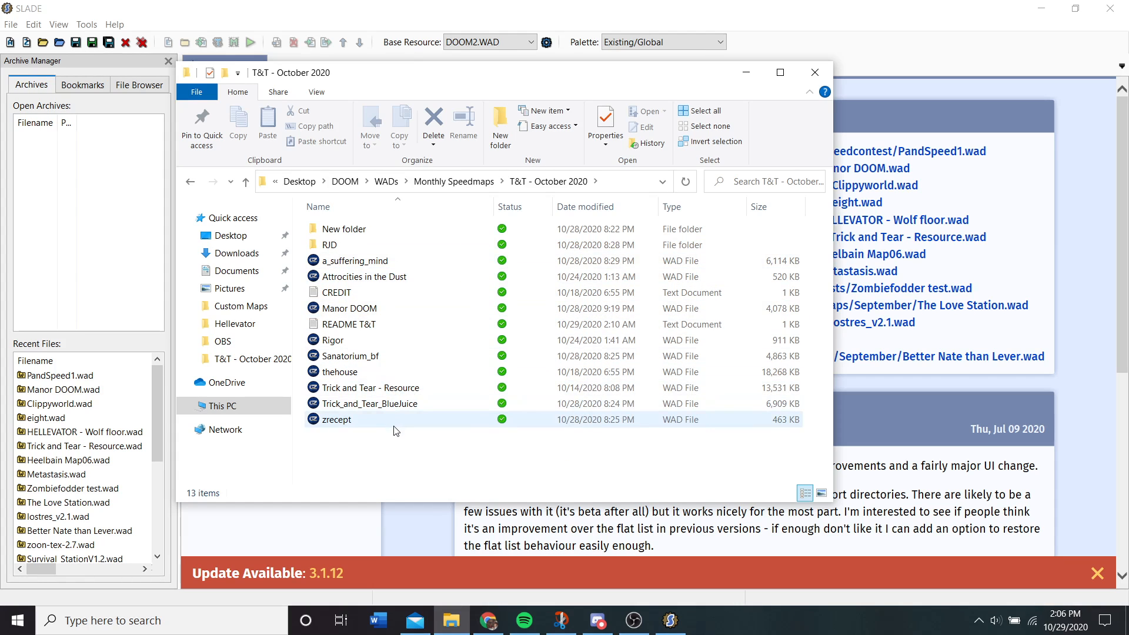
- Look over the WAD files in the October folder and open the "README T&T" text document
click(393, 390)
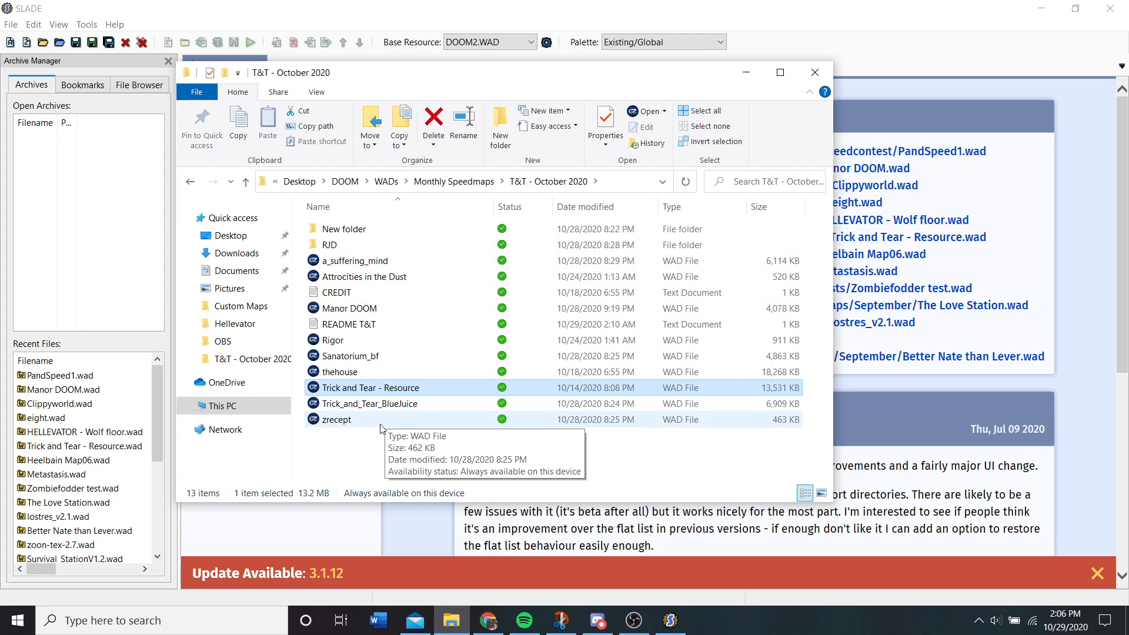
click(358, 420)
click(361, 404)
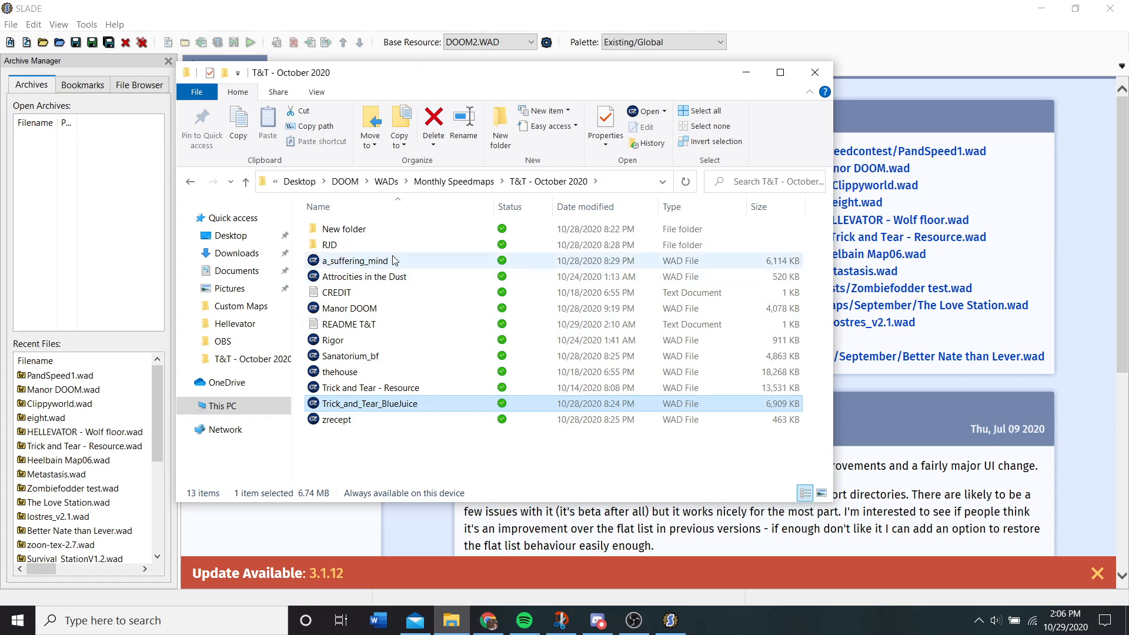
double_click(385, 327)
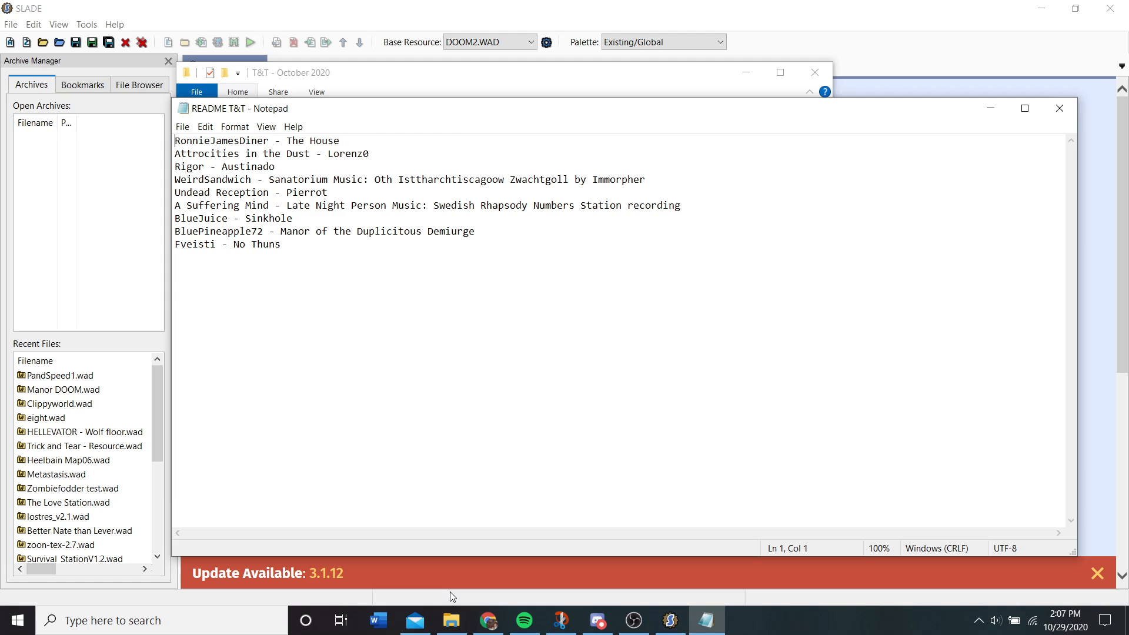
- Review the Doom file template page in Chrome, and minimize the browser, README and folder windows to return to SLADE
click(488, 620)
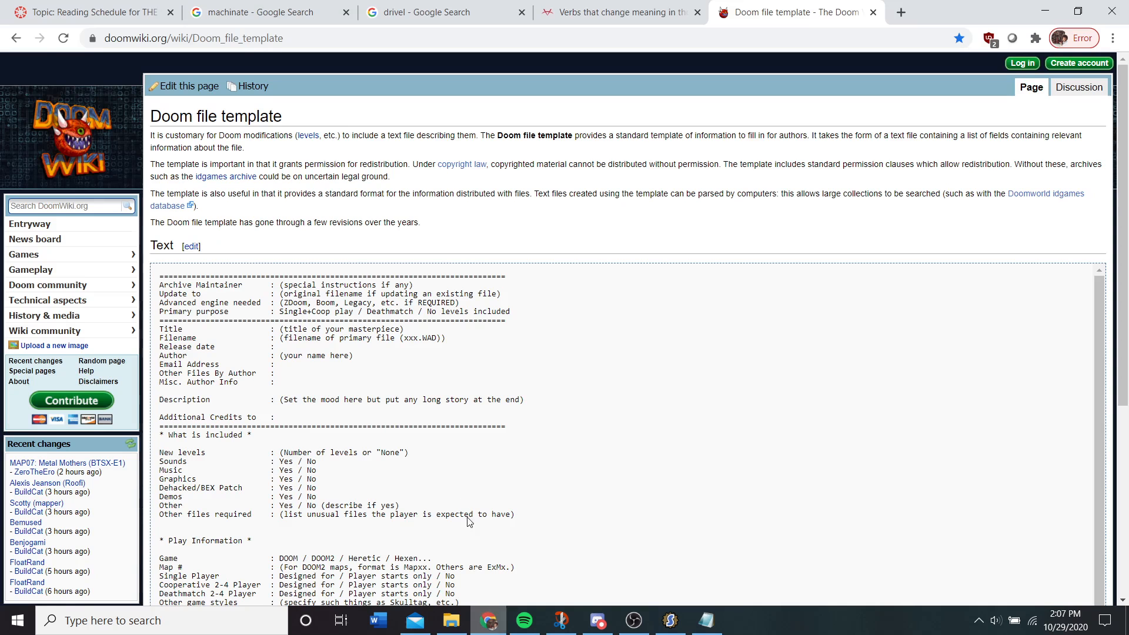
scroll(243, 263, down, 1)
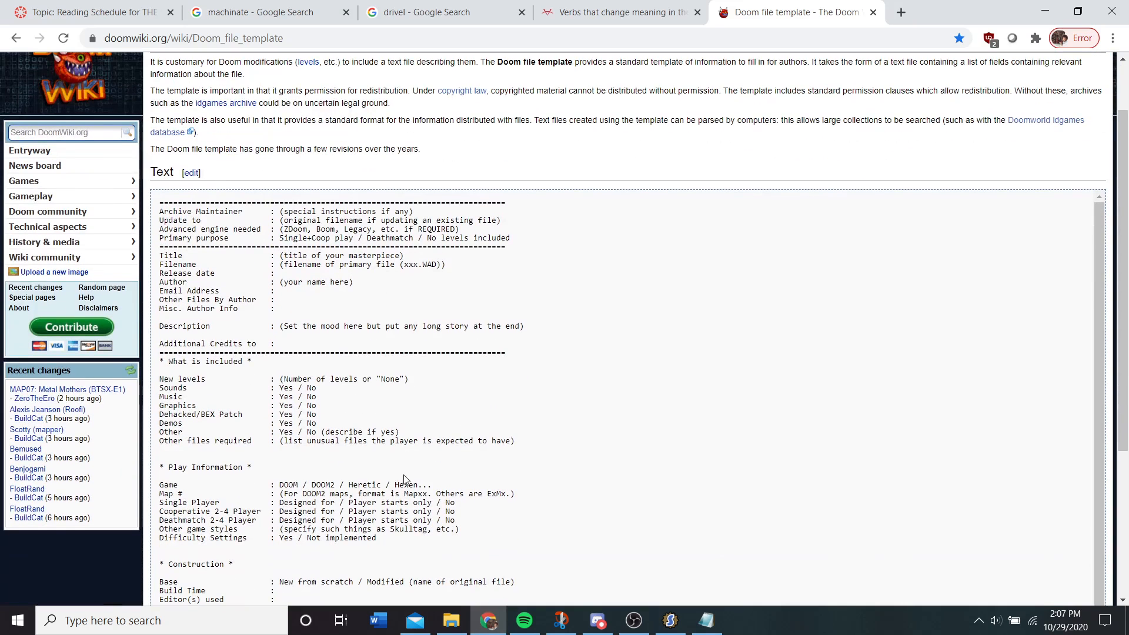
scroll(404, 479, down, 2)
scroll(703, 499, down, 4)
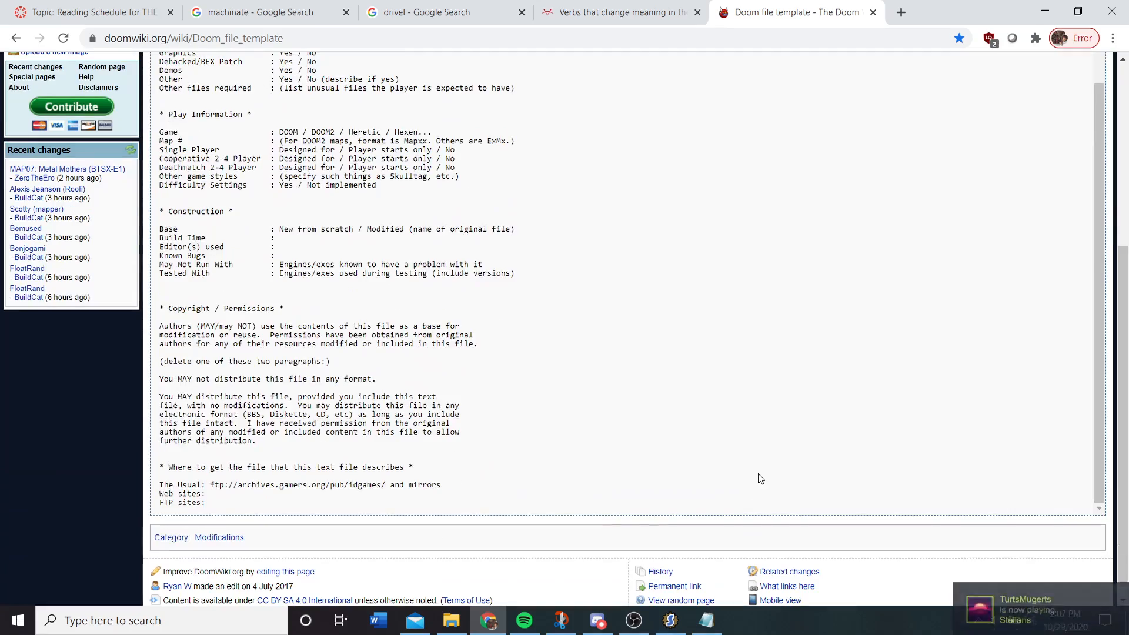
scroll(544, 394, up, 3)
scroll(509, 431, up, 5)
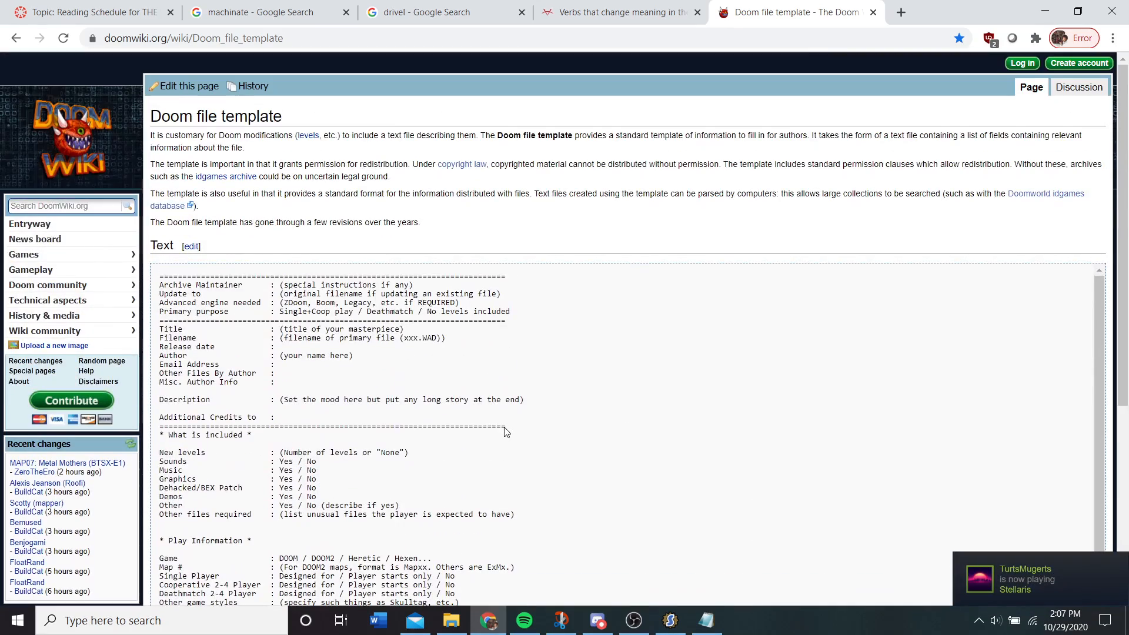
click(1045, 11)
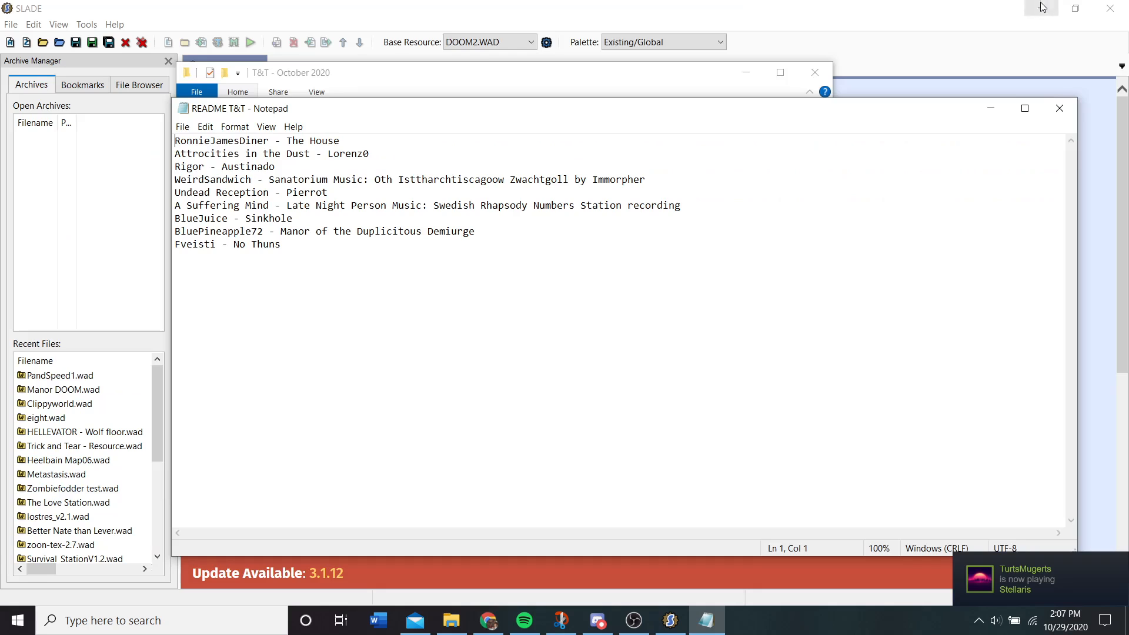
click(991, 109)
click(747, 72)
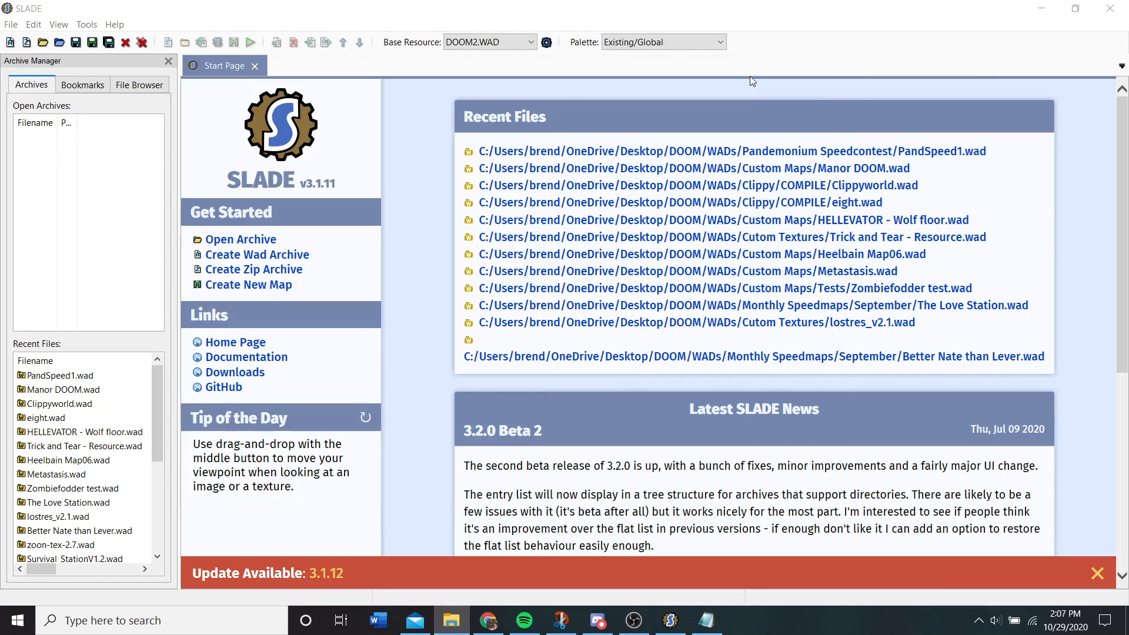
- Create a new WAD archive and save it as "Trick and Tear" in the WADs > Monthly Speedmaps folder
click(10, 42)
double_click(83, 138)
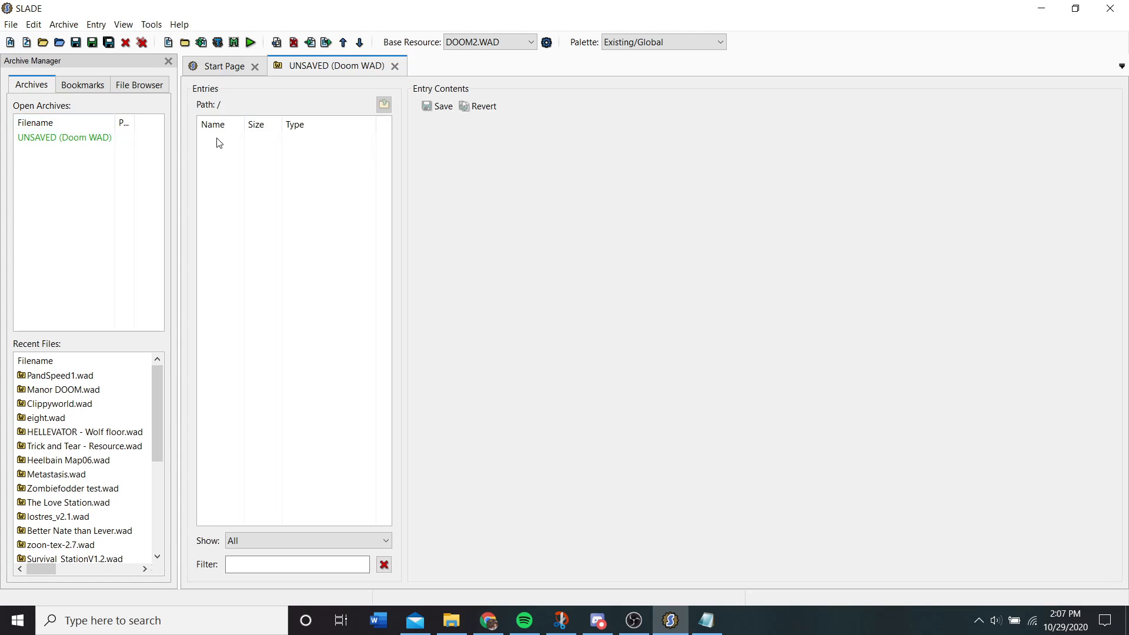
click(10, 24)
click(47, 96)
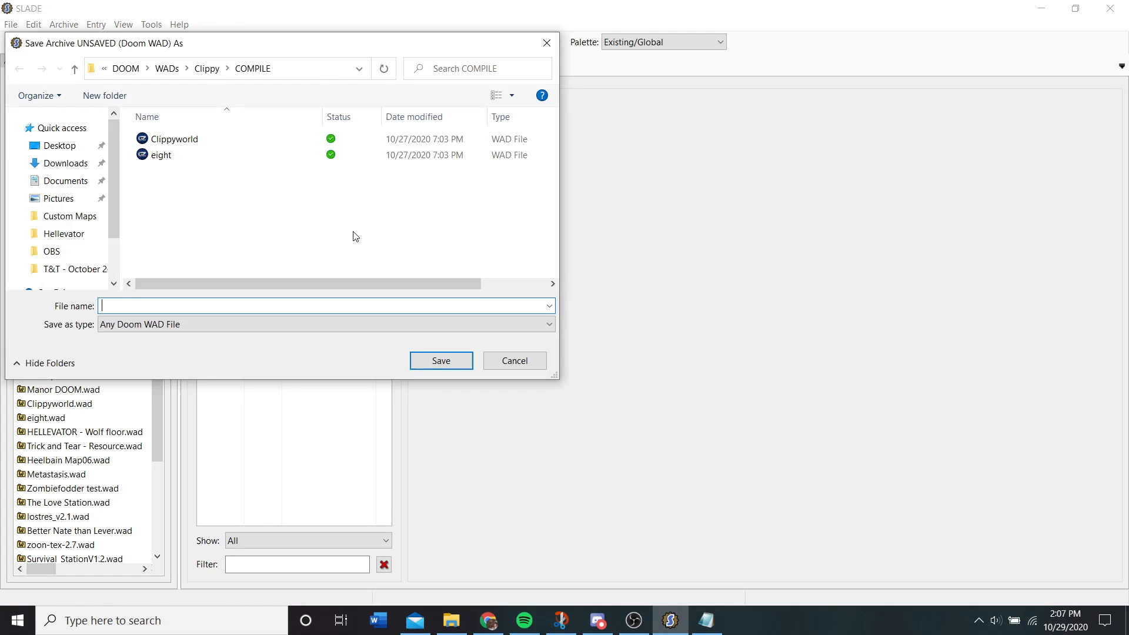
click(167, 68)
click(194, 203)
key(m)
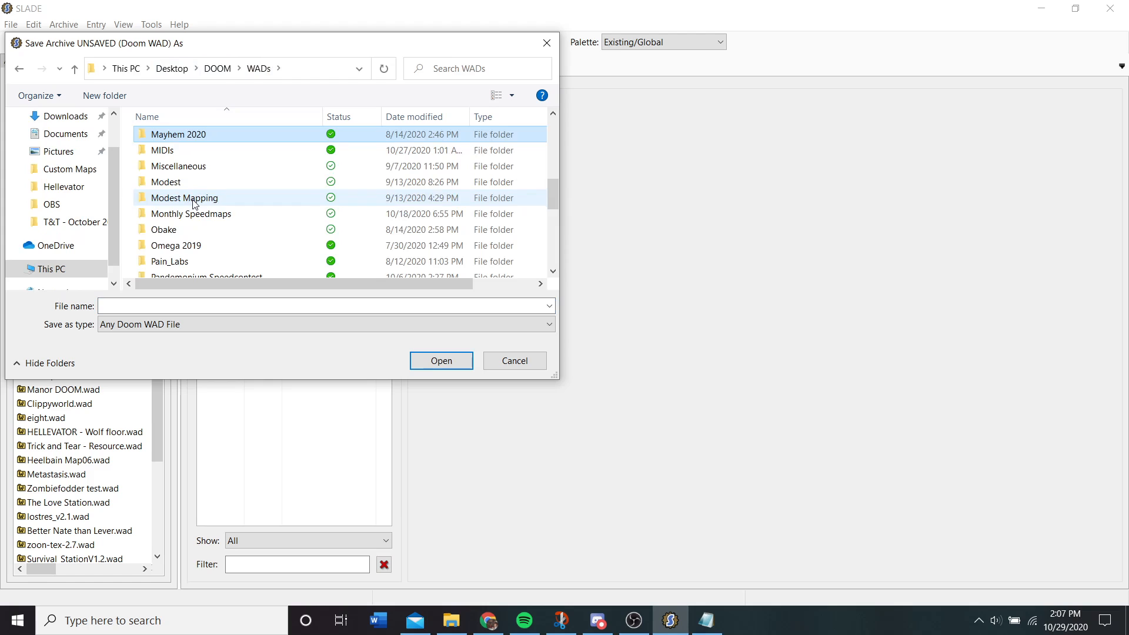
double_click(206, 213)
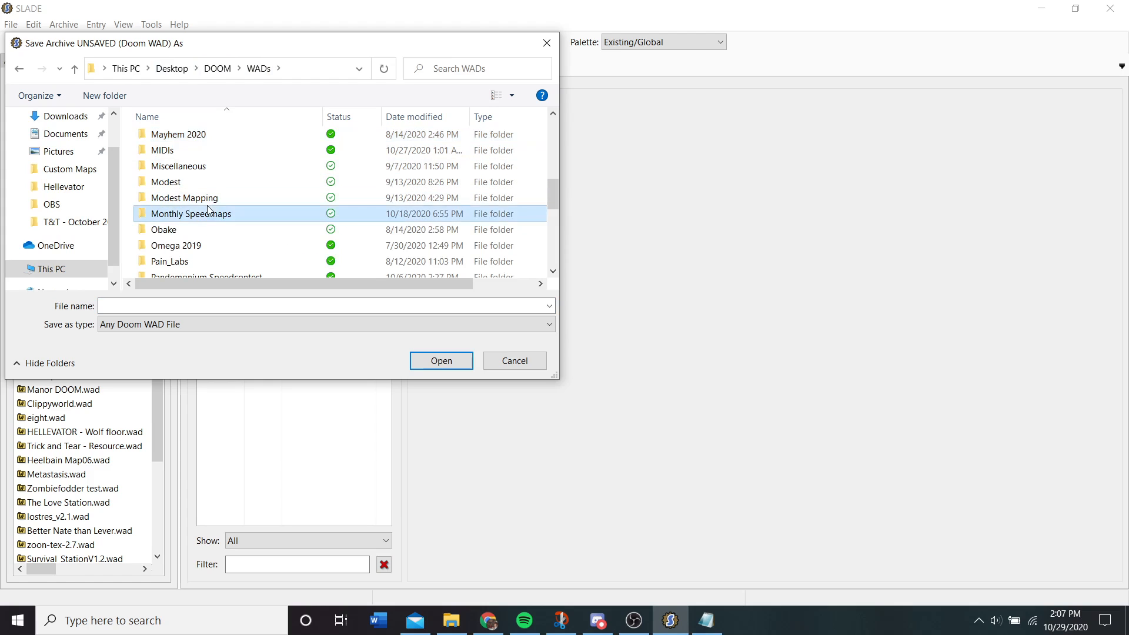
click(223, 311)
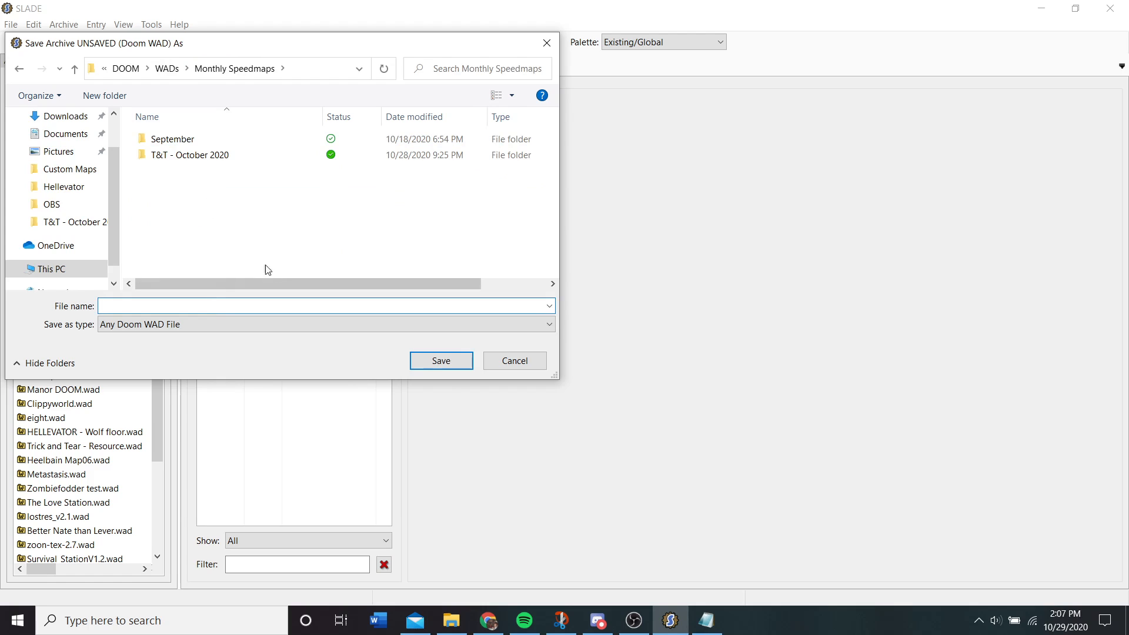
text(Trick and Tear)
click(440, 364)
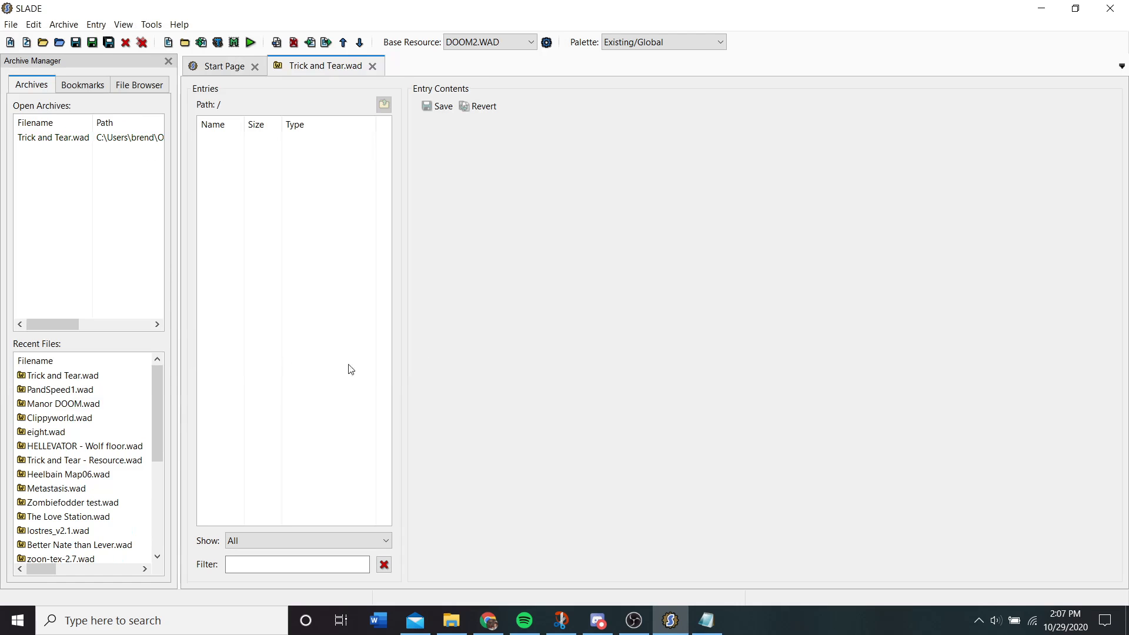
- Open zrecept.wad from the "T&T - October 2020" folder as a source archive
click(42, 43)
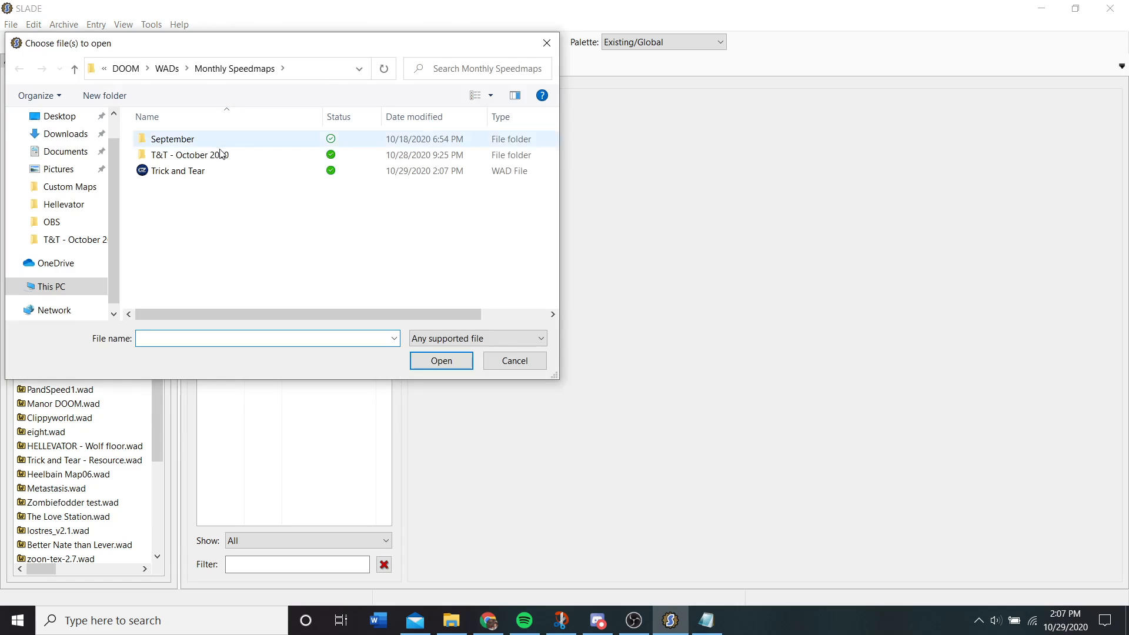
double_click(218, 154)
click(184, 170)
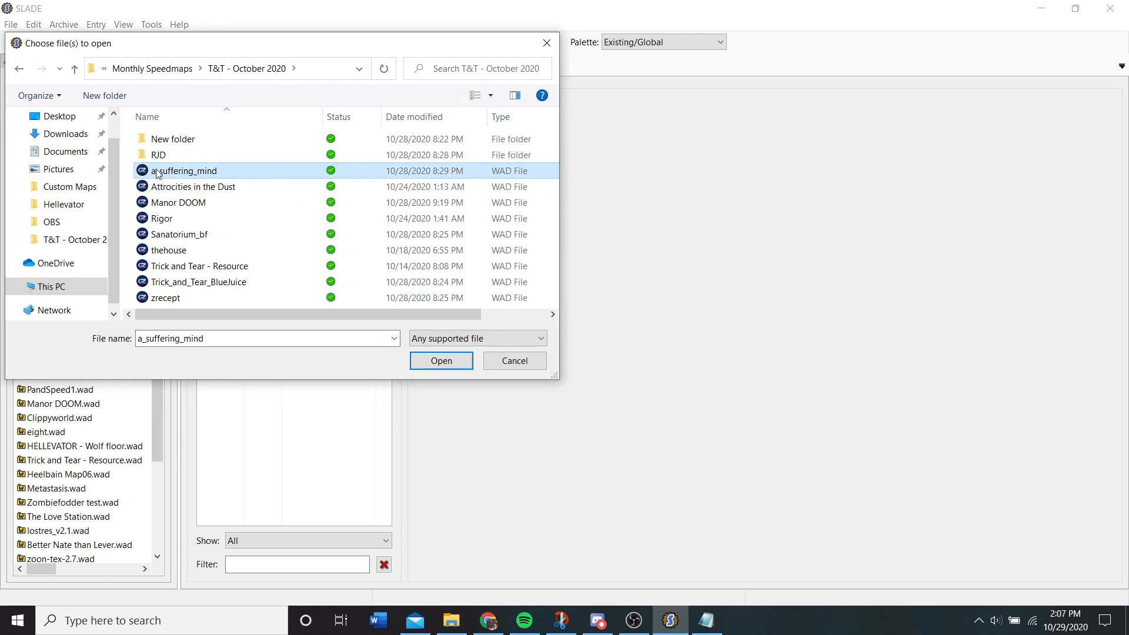
shift+click(241, 300)
key(Return)
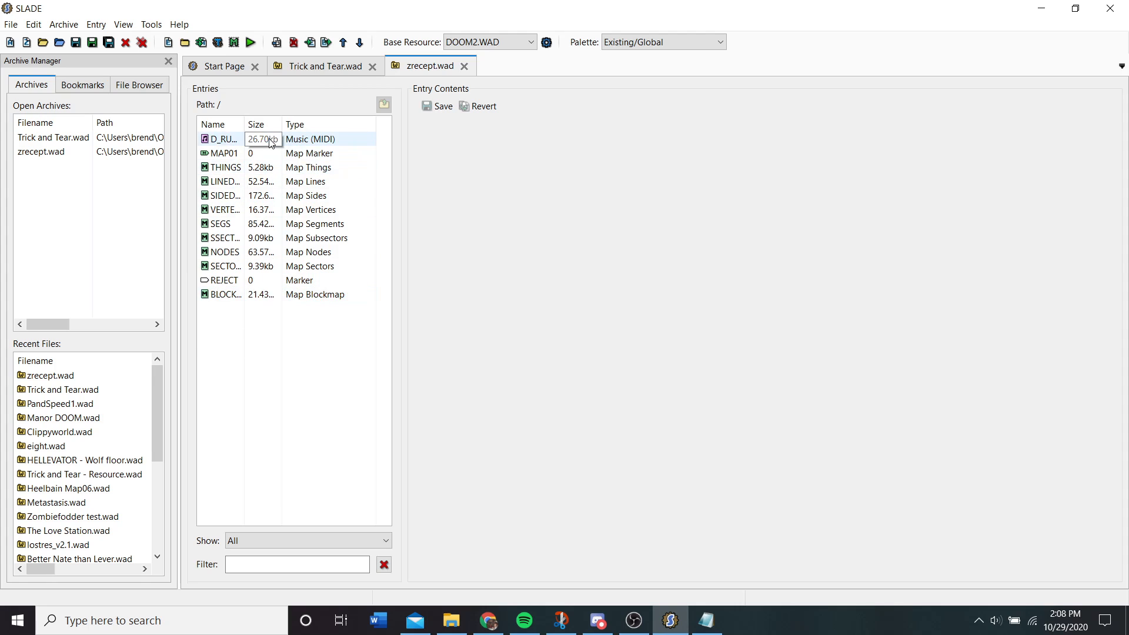
- Open the Trick_and_Tear_BlueJuice and "Trick and Tear - Resource" WAD files from the same folder
click(43, 42)
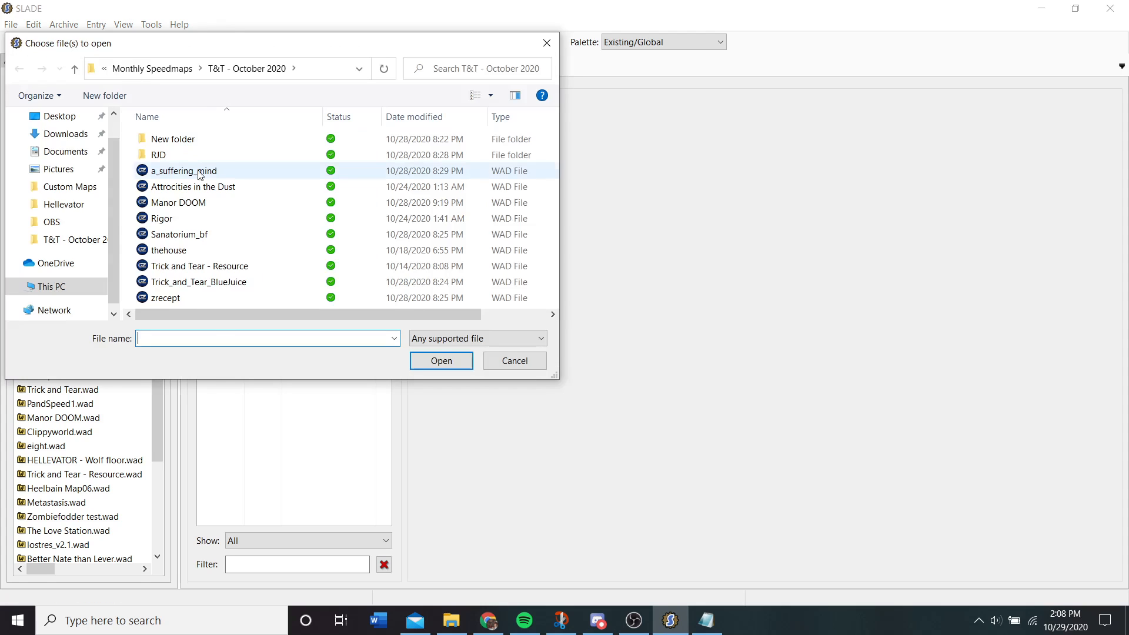
double_click(234, 283)
click(42, 42)
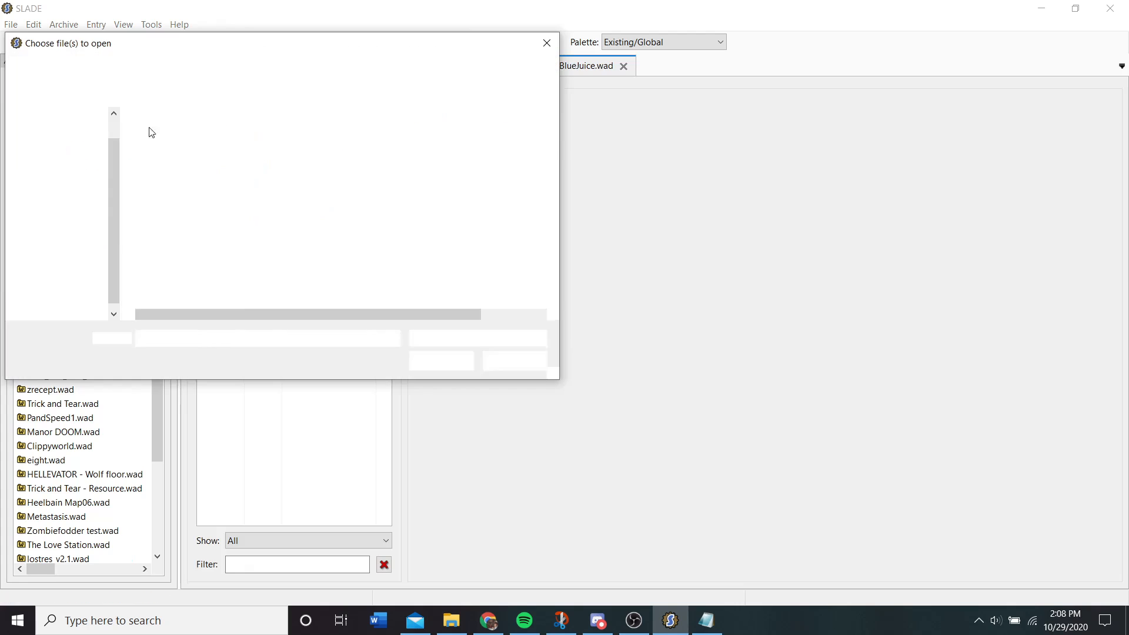
double_click(228, 262)
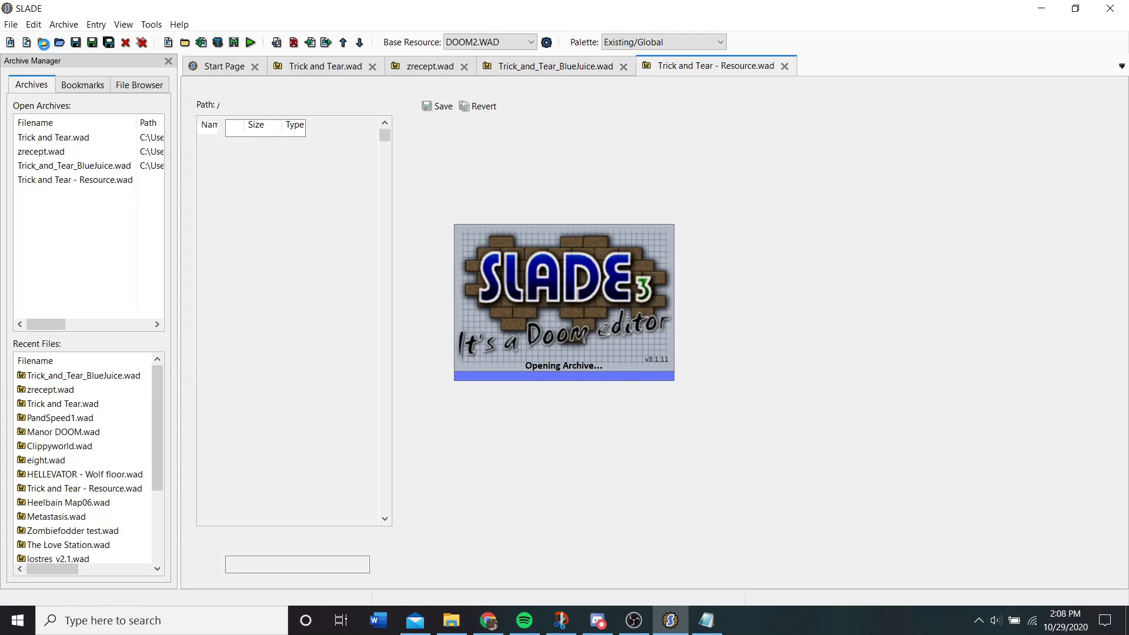
- Open the thehouse and Sanatorium_bf WAD files alongside the other archives
click(43, 42)
click(189, 253)
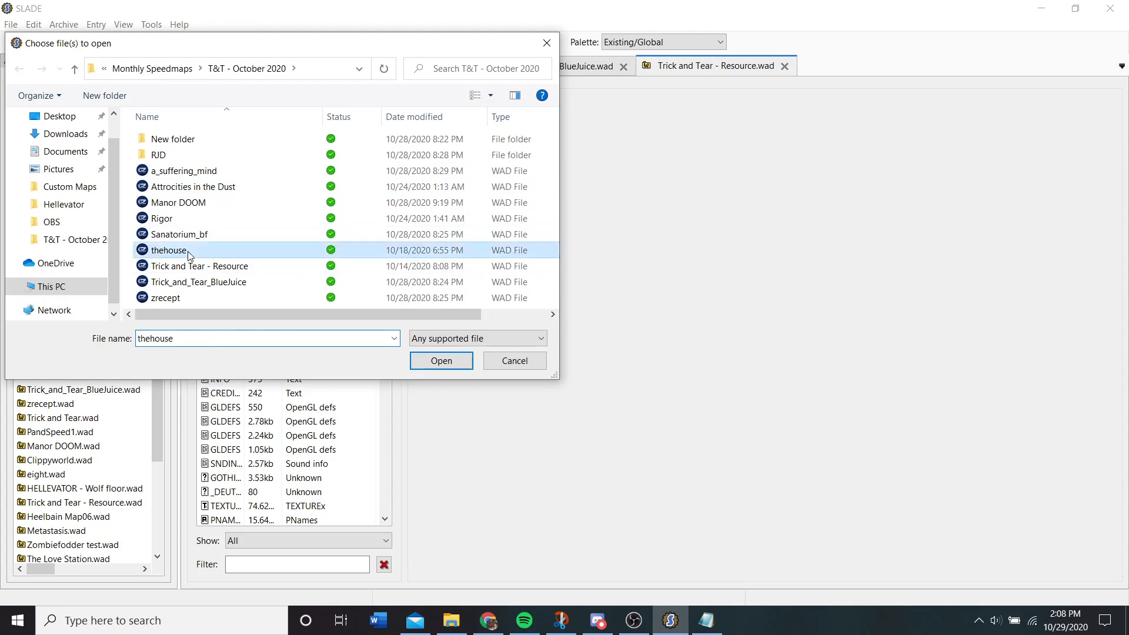
double_click(190, 253)
click(43, 42)
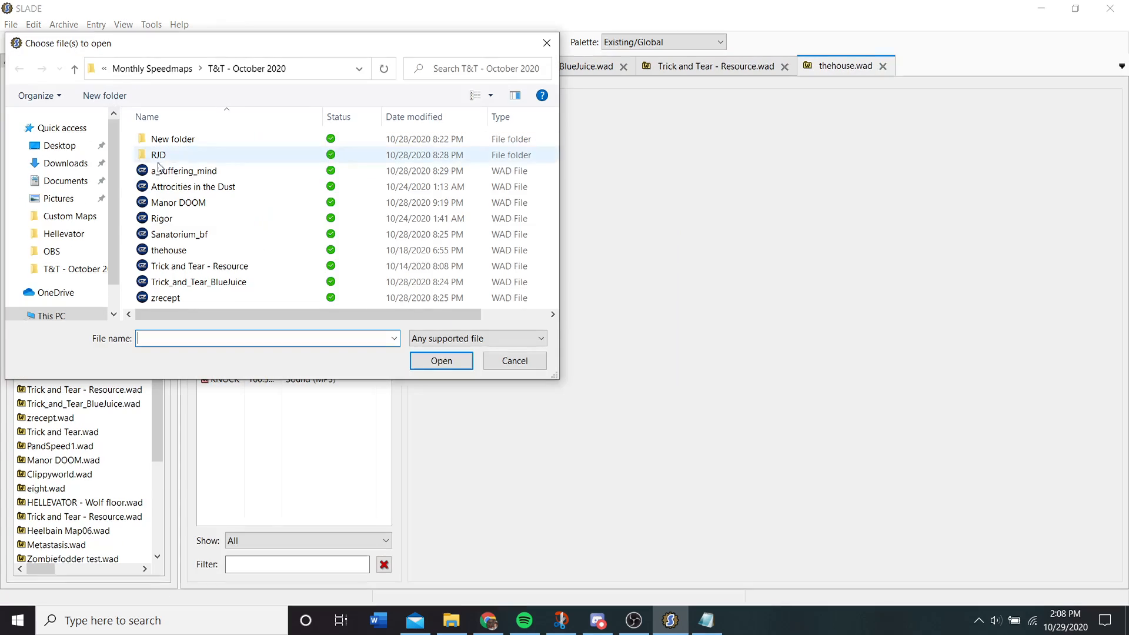
double_click(179, 235)
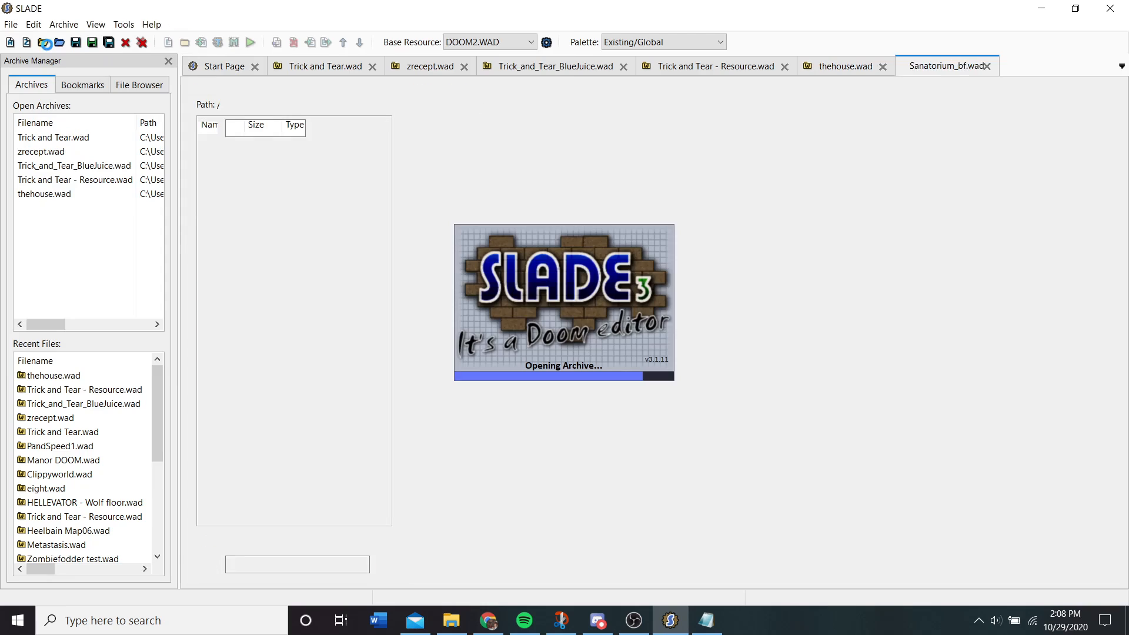
- Open the Rigor and Manor DOOM WAD files from the October folder
click(43, 42)
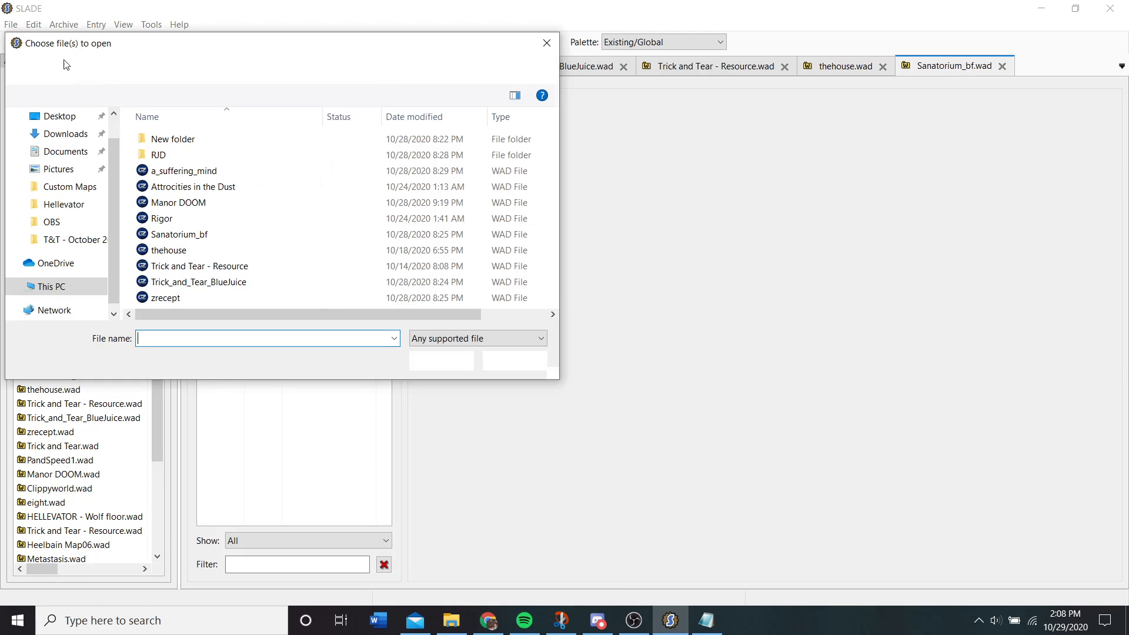
double_click(200, 222)
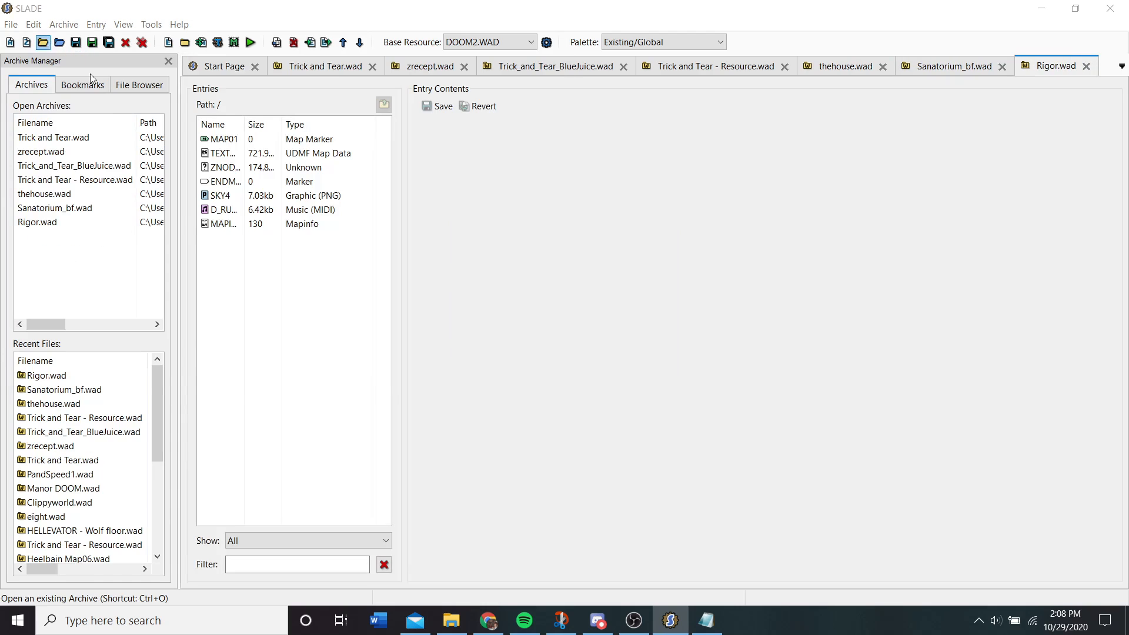
double_click(180, 203)
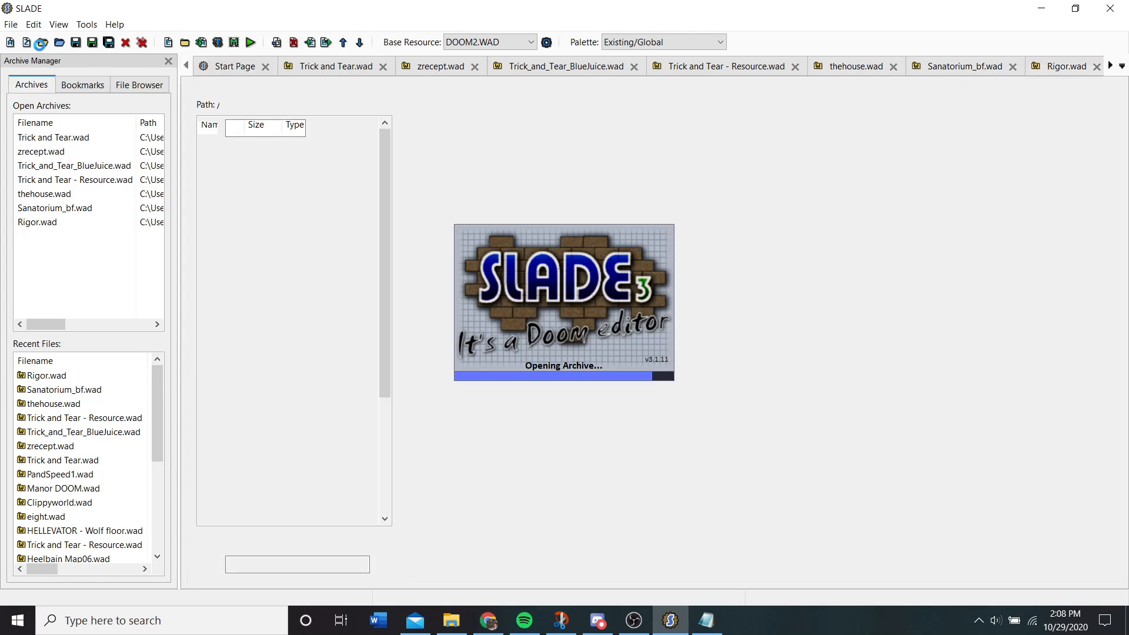
- Open the "Attrocities in the Dust" and a_suffering_mind WAD files from the October folder
click(41, 43)
double_click(191, 191)
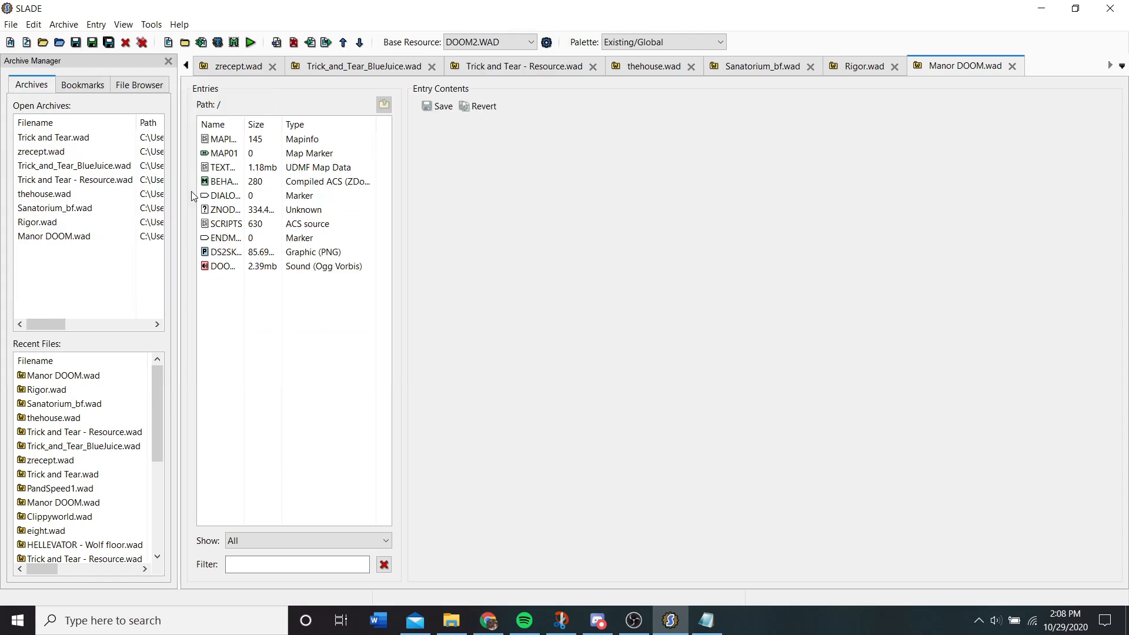
click(42, 44)
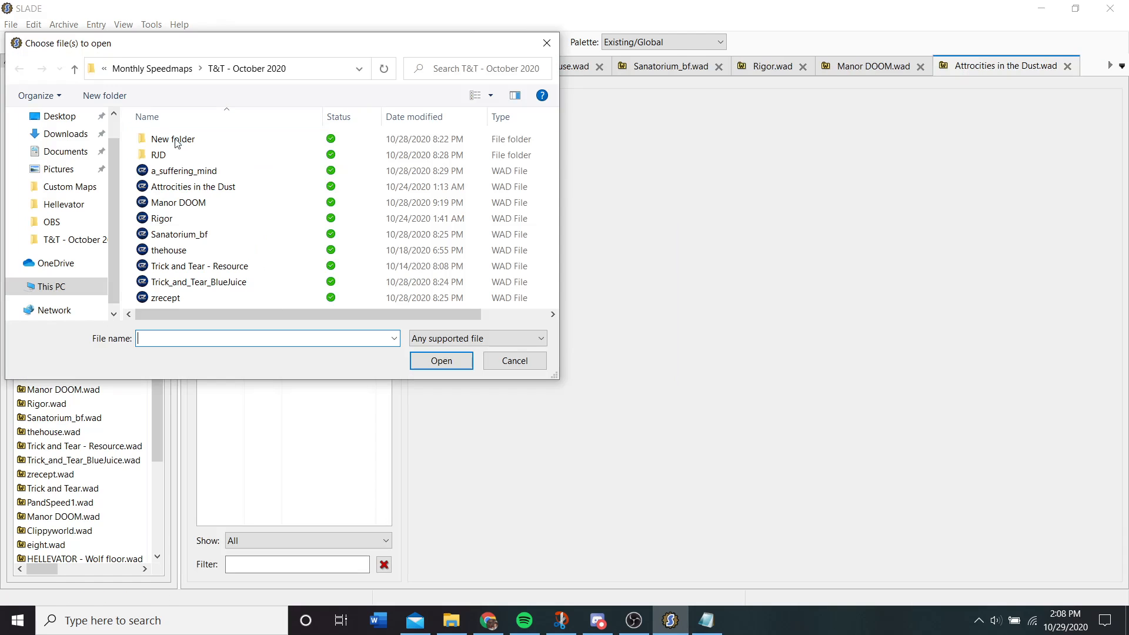
double_click(193, 172)
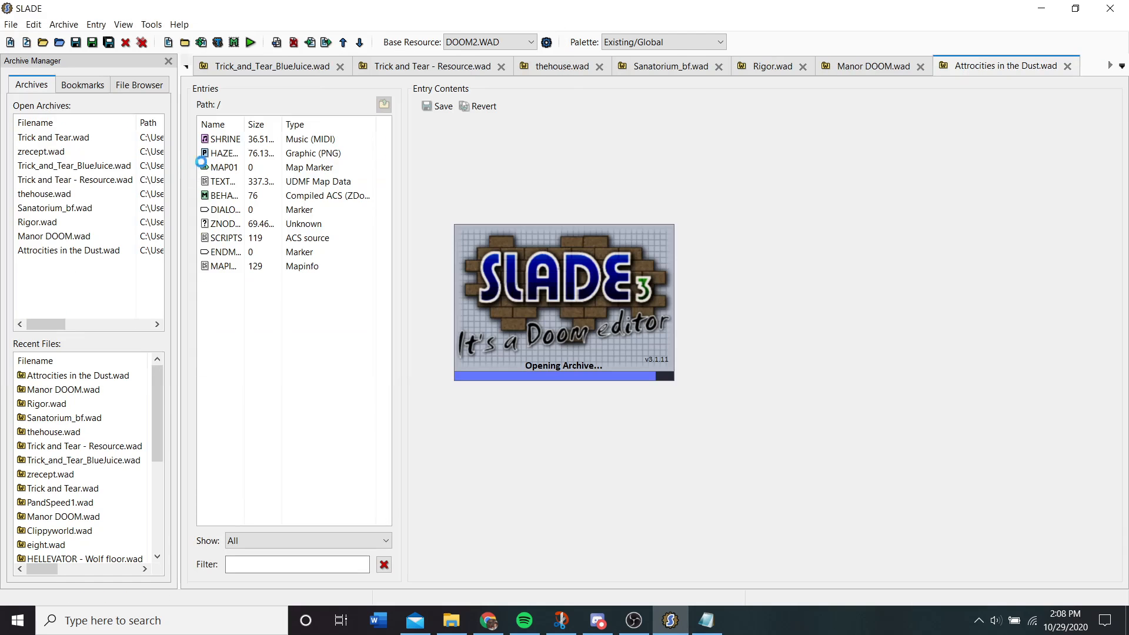
- Copy all entries of "Trick and Tear - Resource.wad" into Trick and Tear.wad
click(186, 66)
click(186, 66)
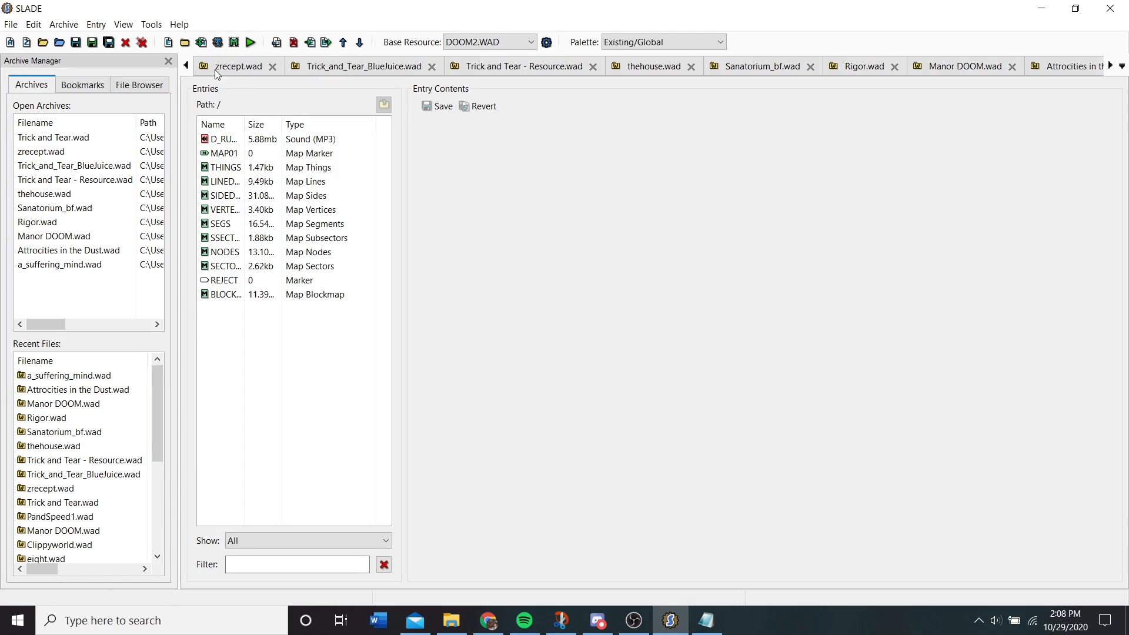
click(187, 65)
click(597, 69)
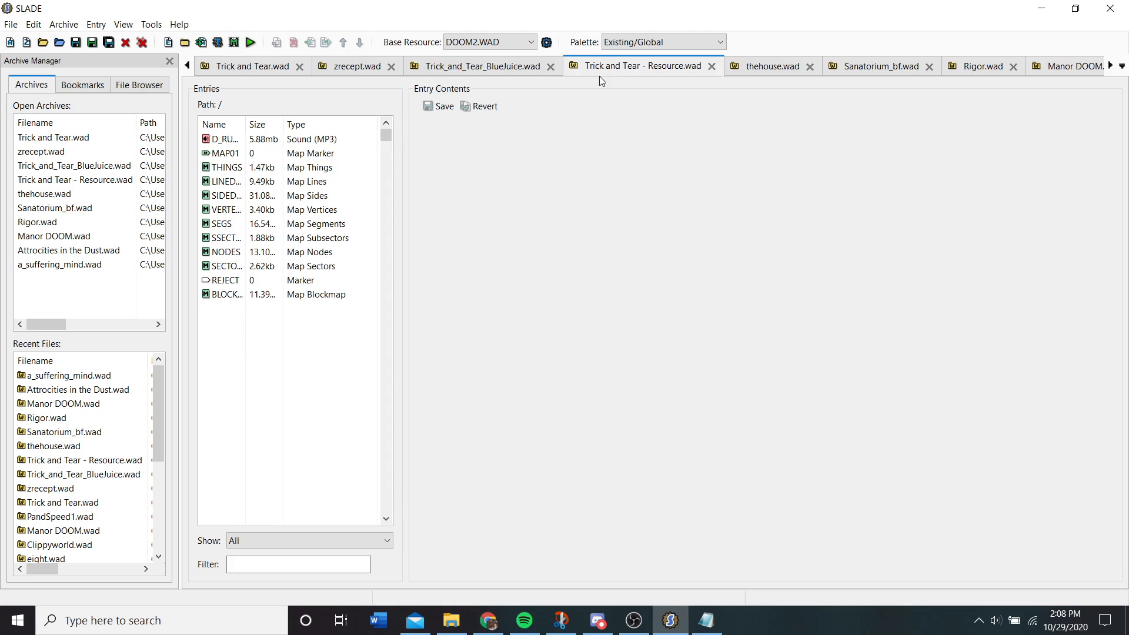
click(304, 142)
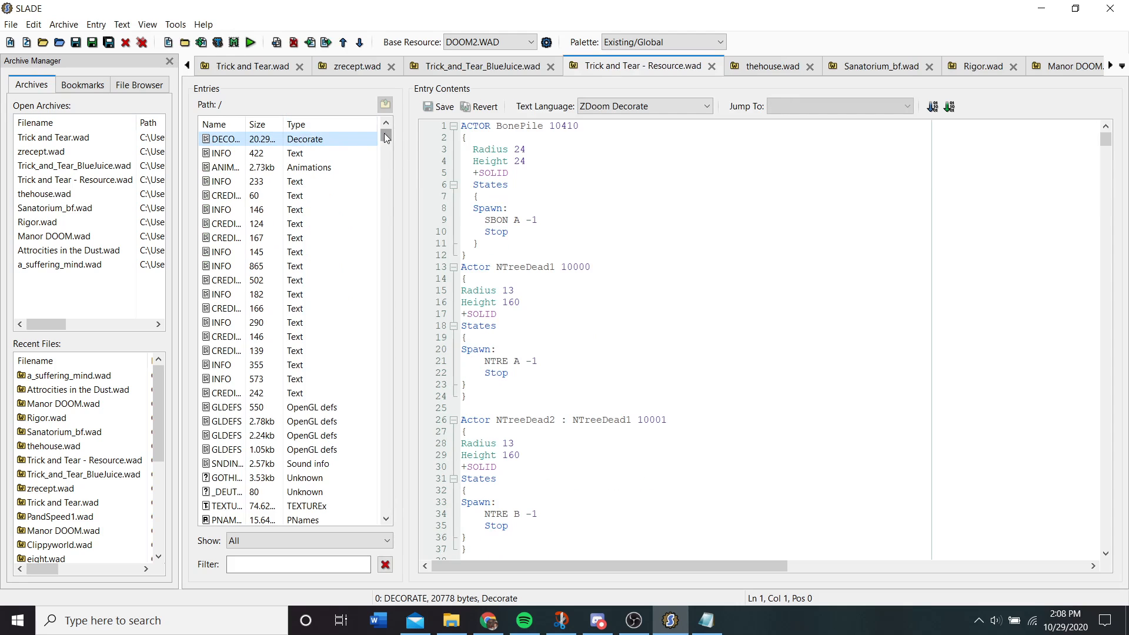
drag(386, 136, 377, 523)
click(322, 517)
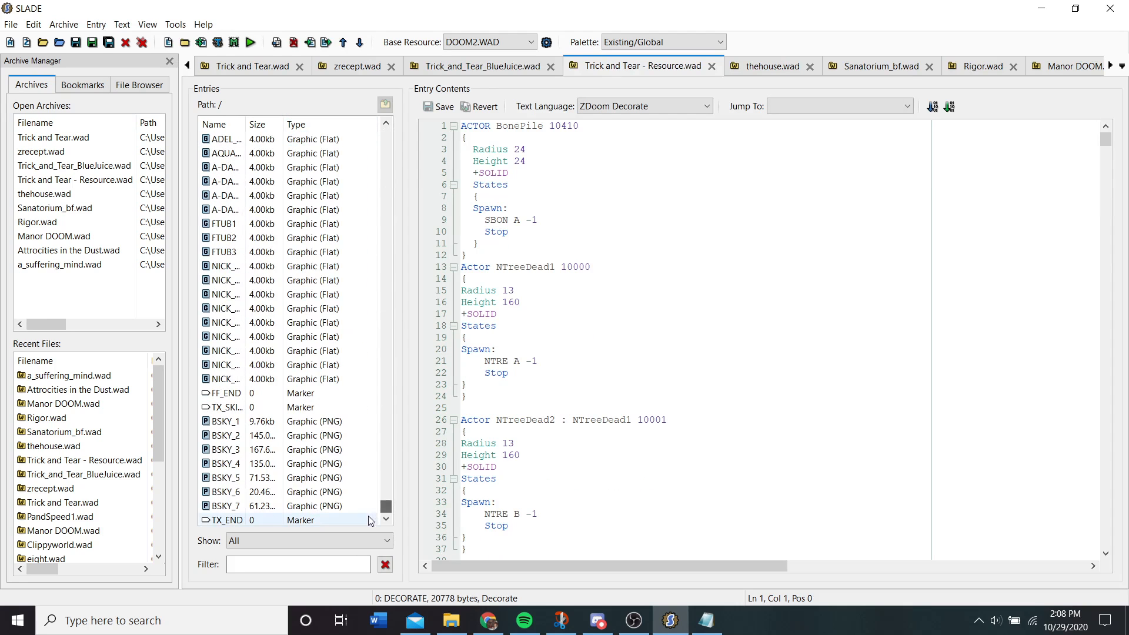
key(ctrl+a)
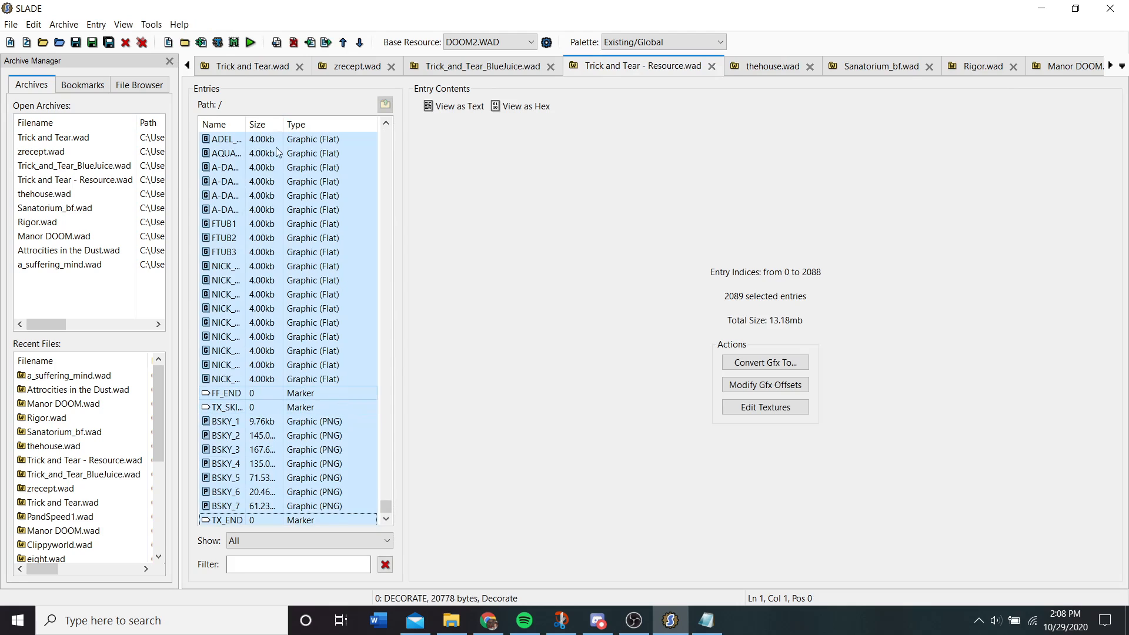
click(242, 72)
key(ctrl+v)
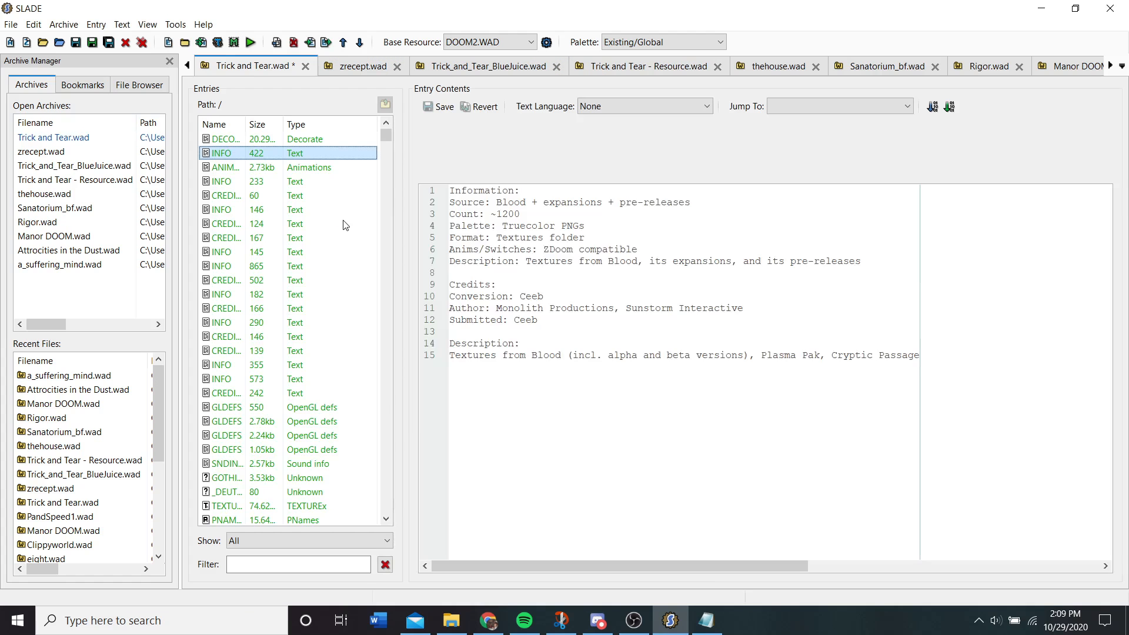
- Save the Trick and Tear.wad archive with the pasted resource entries
right_click(344, 226)
click(75, 46)
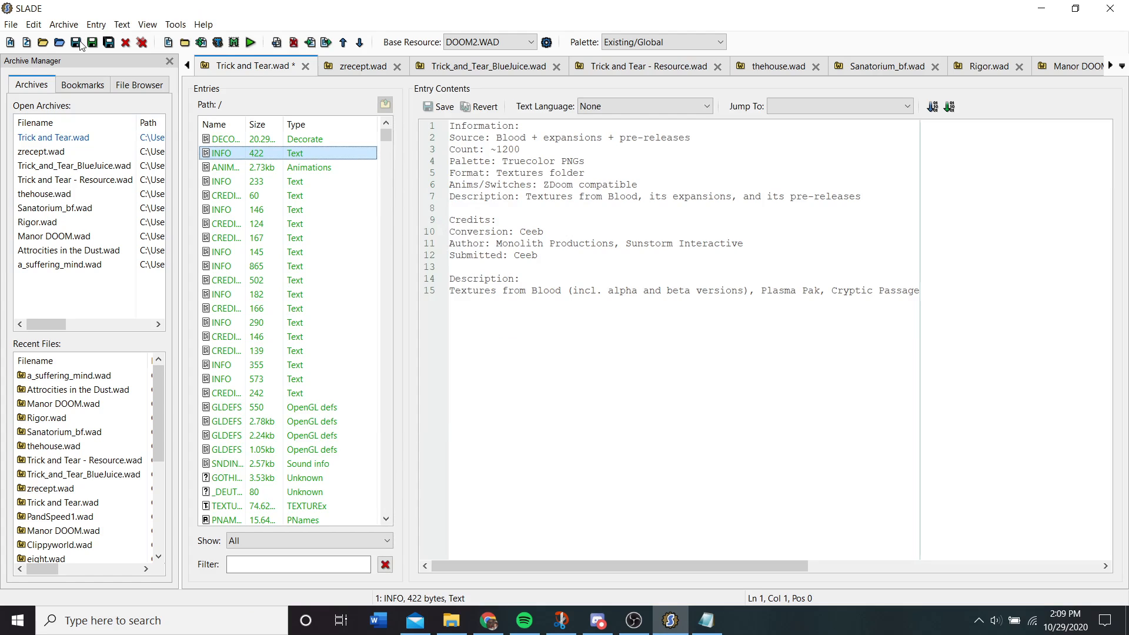
click(77, 44)
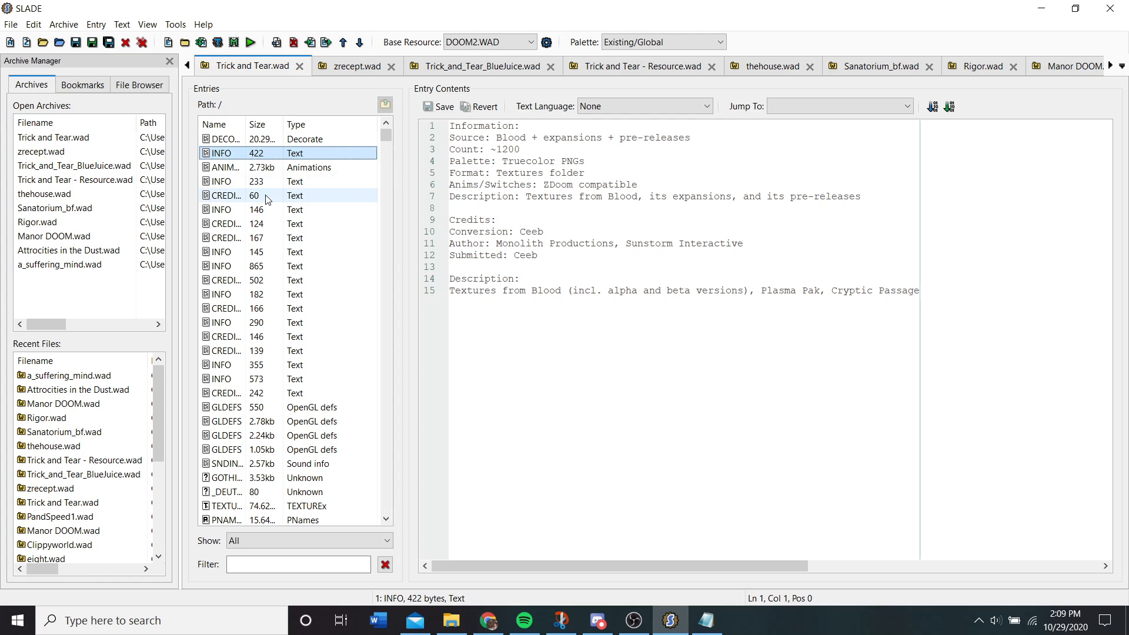
- Examine the INFO, GLDEFS and DECORATE text entries in Trick and Tear.wad
click(253, 379)
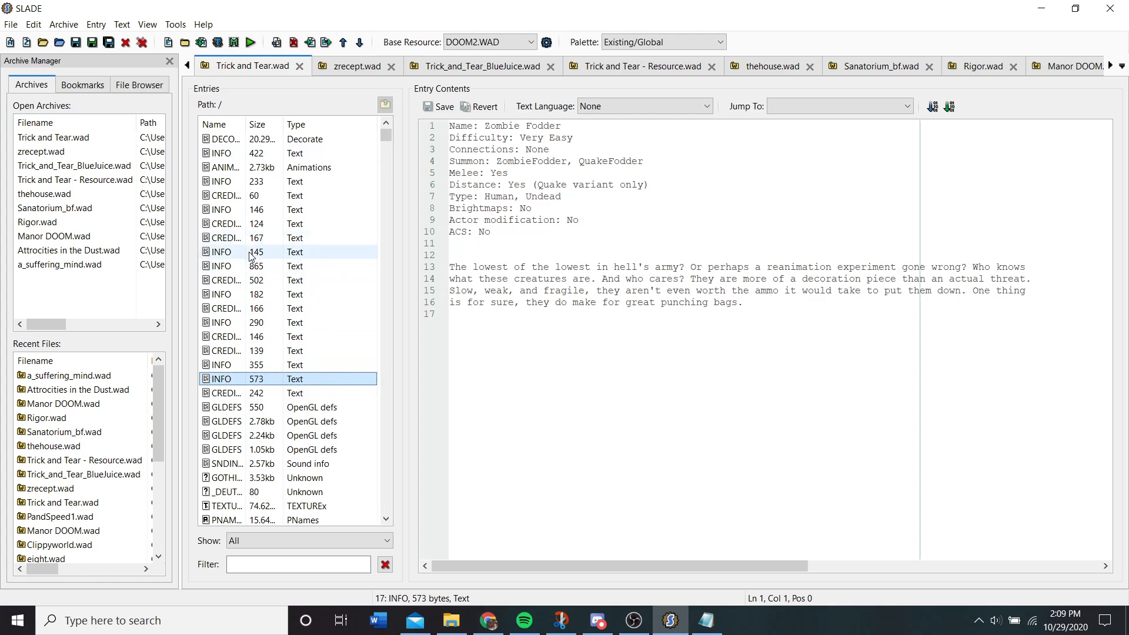
click(250, 408)
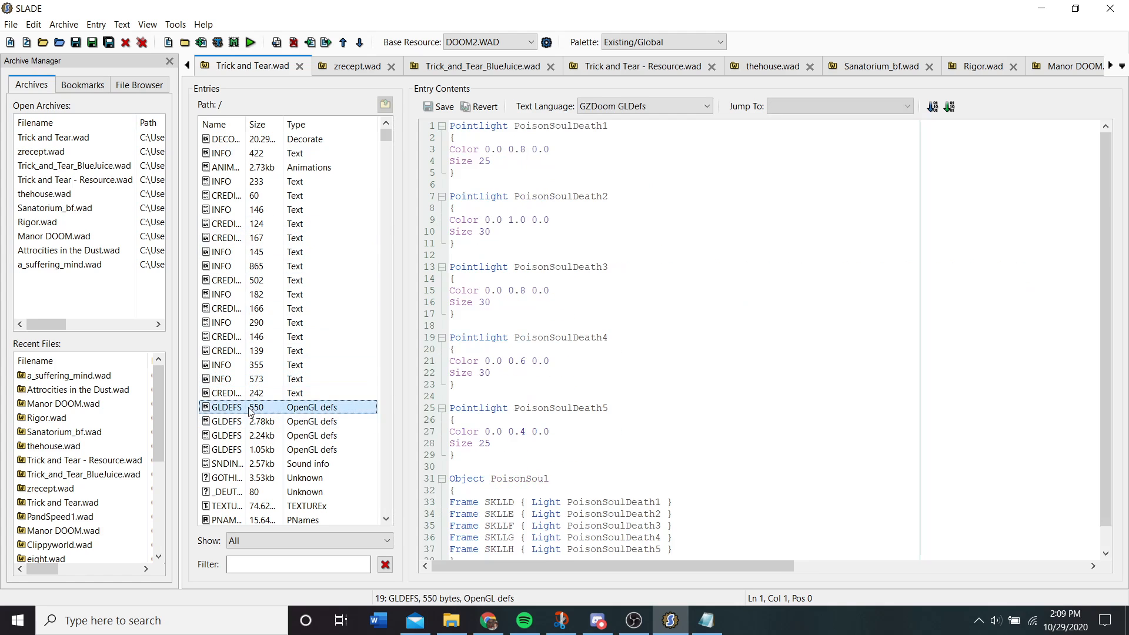
click(250, 436)
click(250, 450)
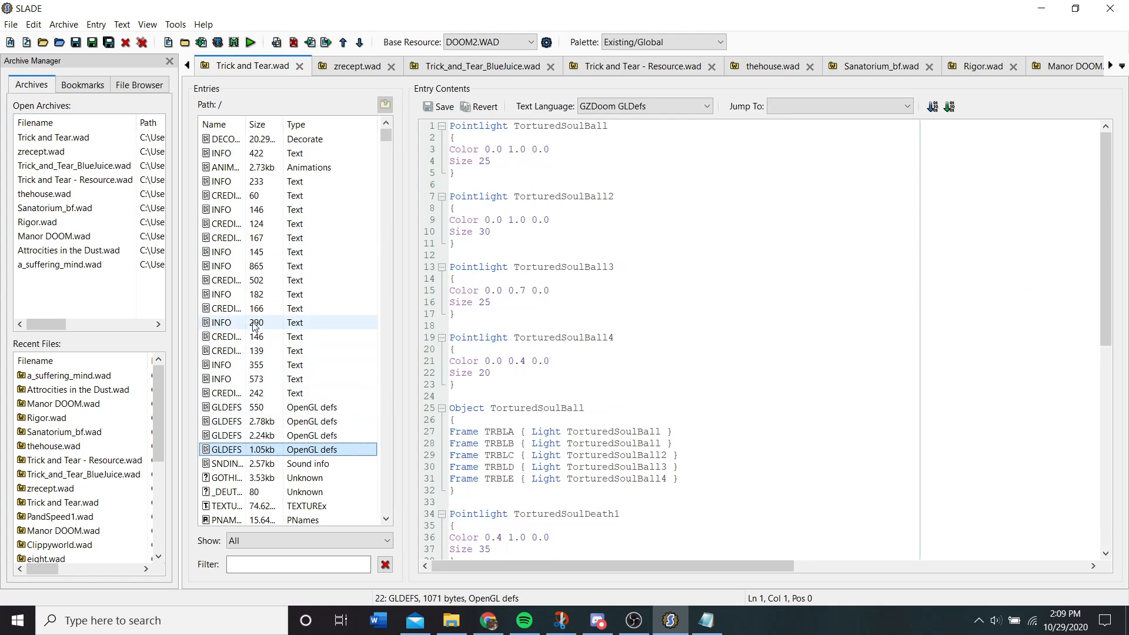
click(267, 140)
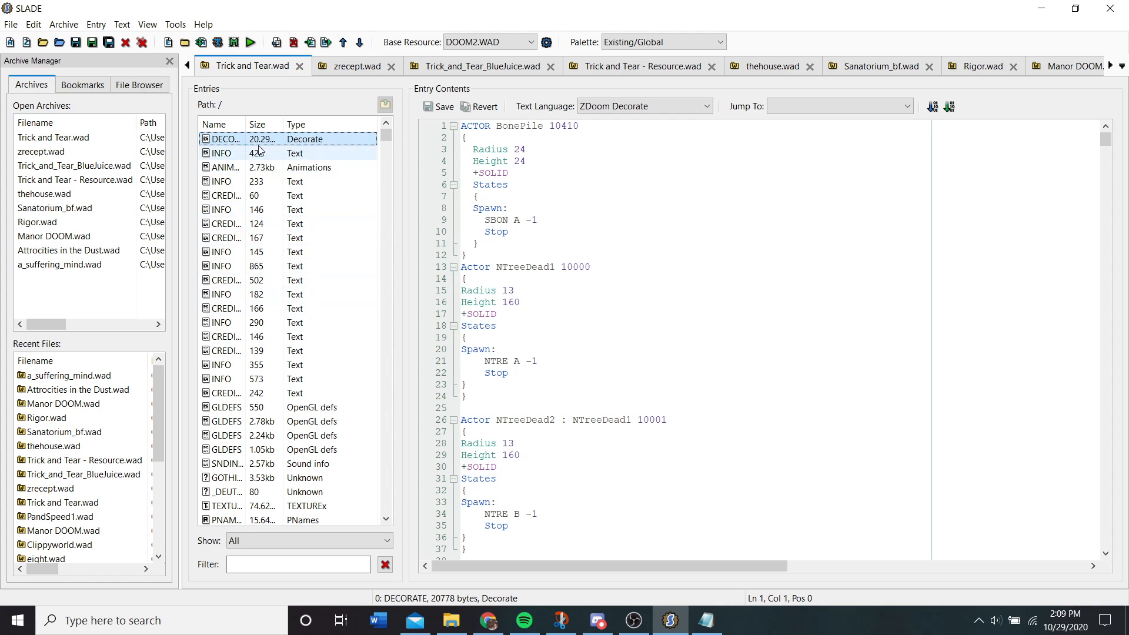
scroll(311, 194, down, 1)
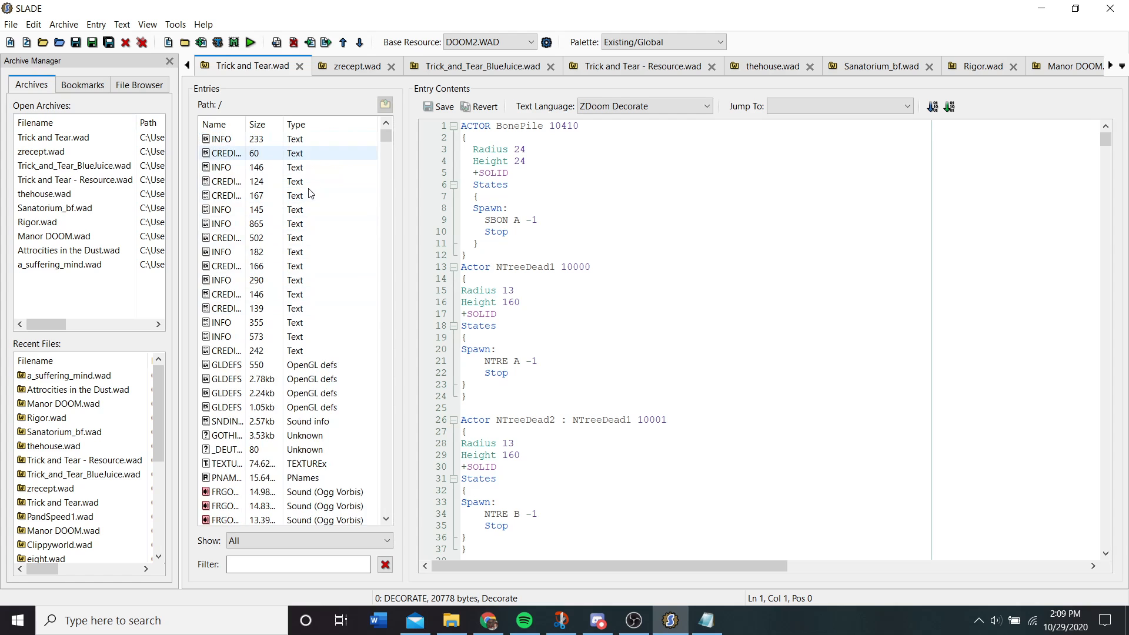
scroll(310, 194, up, 1)
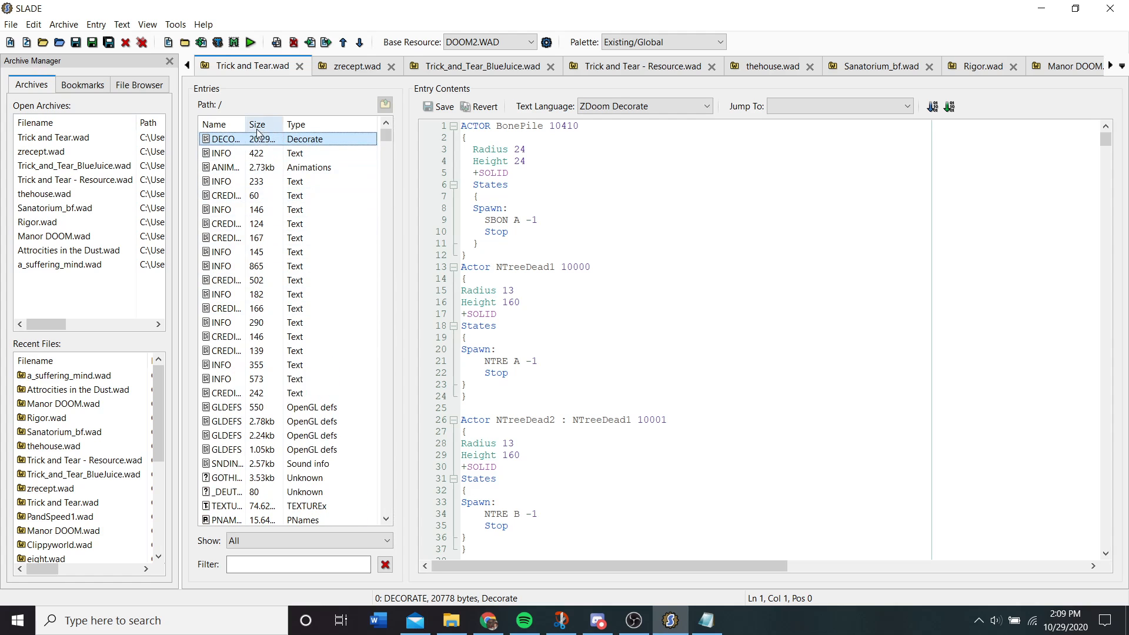
- Create a new entry named MAPINFO in Trick and Tear.wad and move it to the start of the entry list
right_click(248, 151)
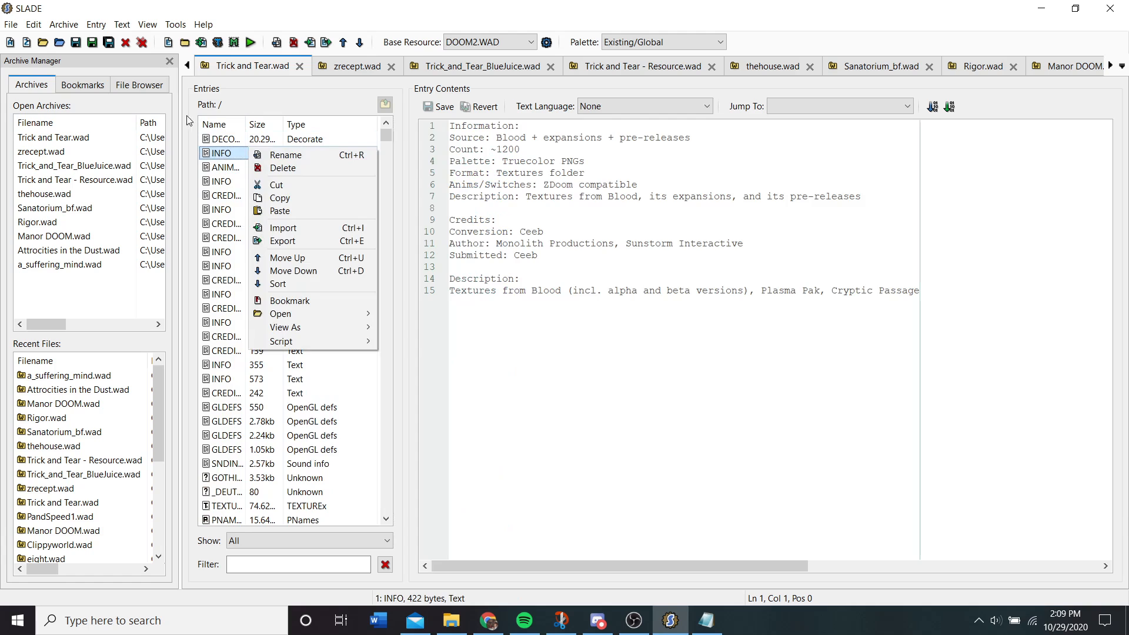
key(Escape)
click(169, 43)
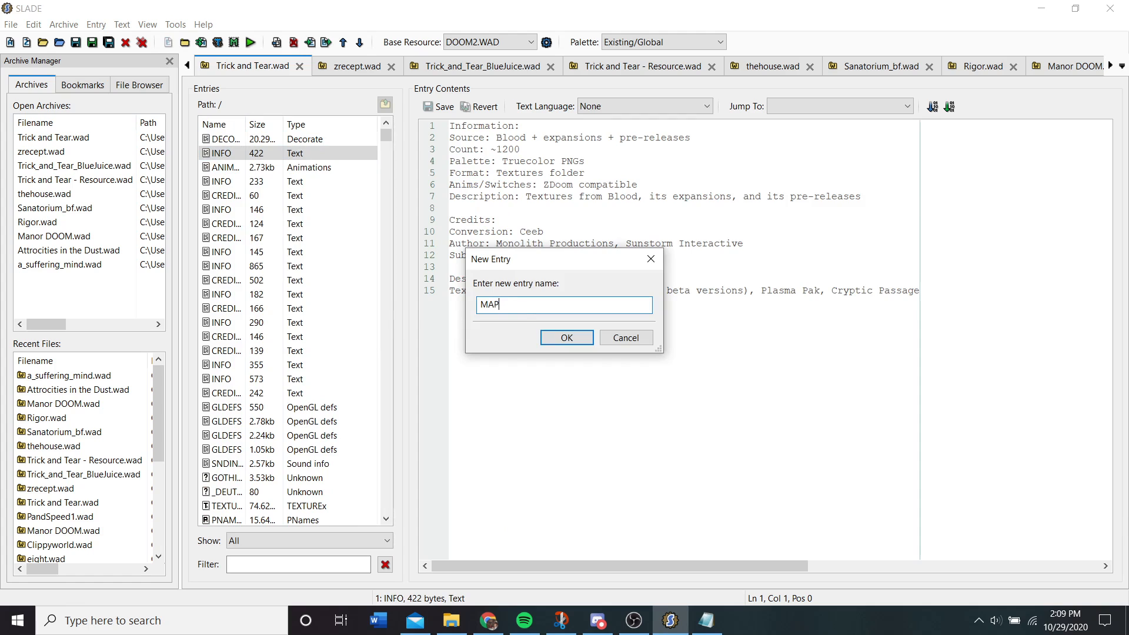
click(567, 338)
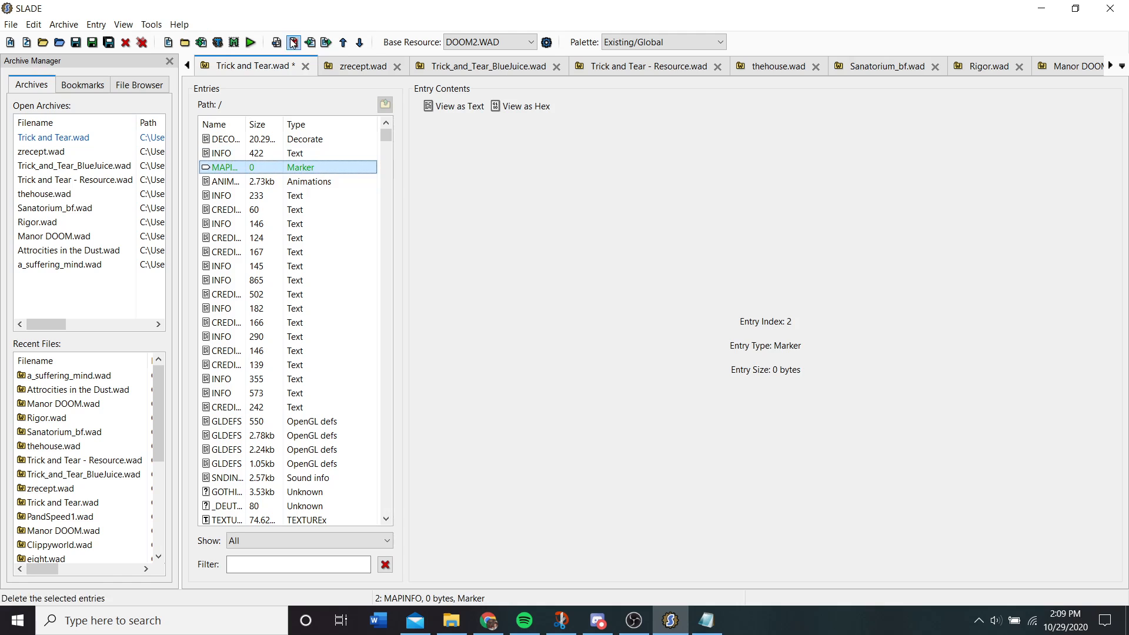
click(342, 42)
click(343, 43)
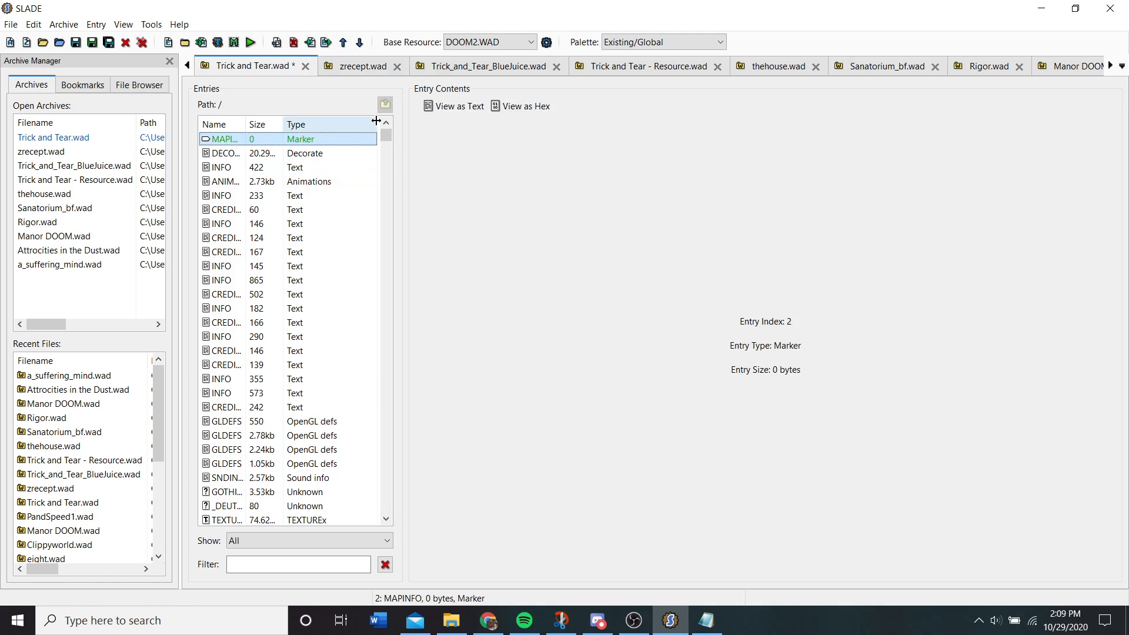
- Open the empty MAPINFO entry of Trick and Tear.wad as text
scroll(327, 210, down, 1)
scroll(327, 210, down, 9)
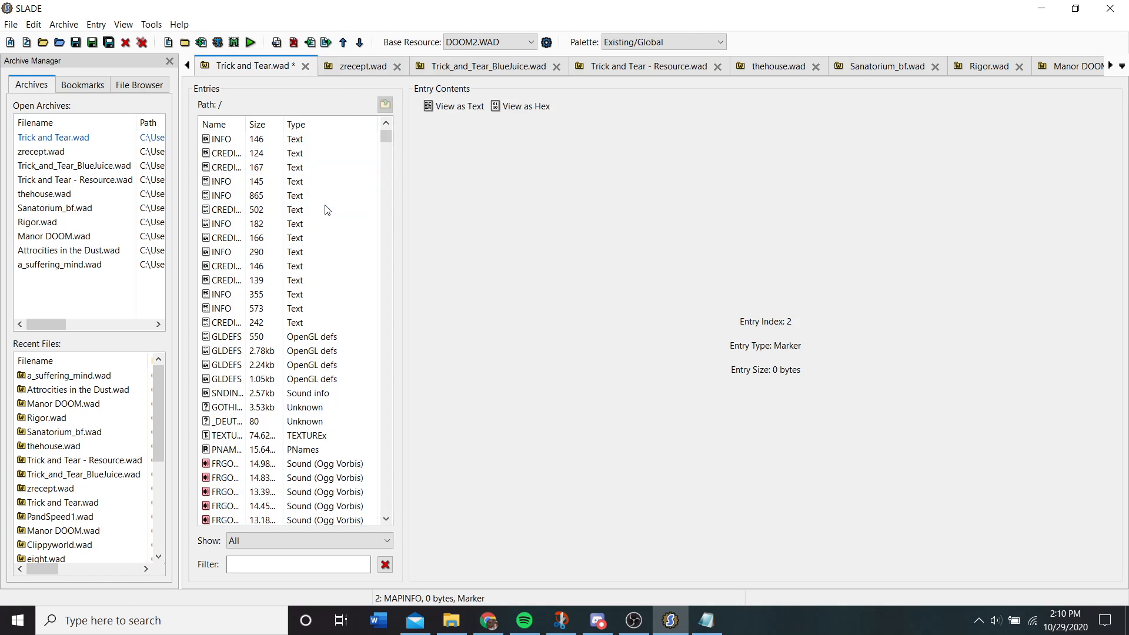
scroll(327, 210, down, 8)
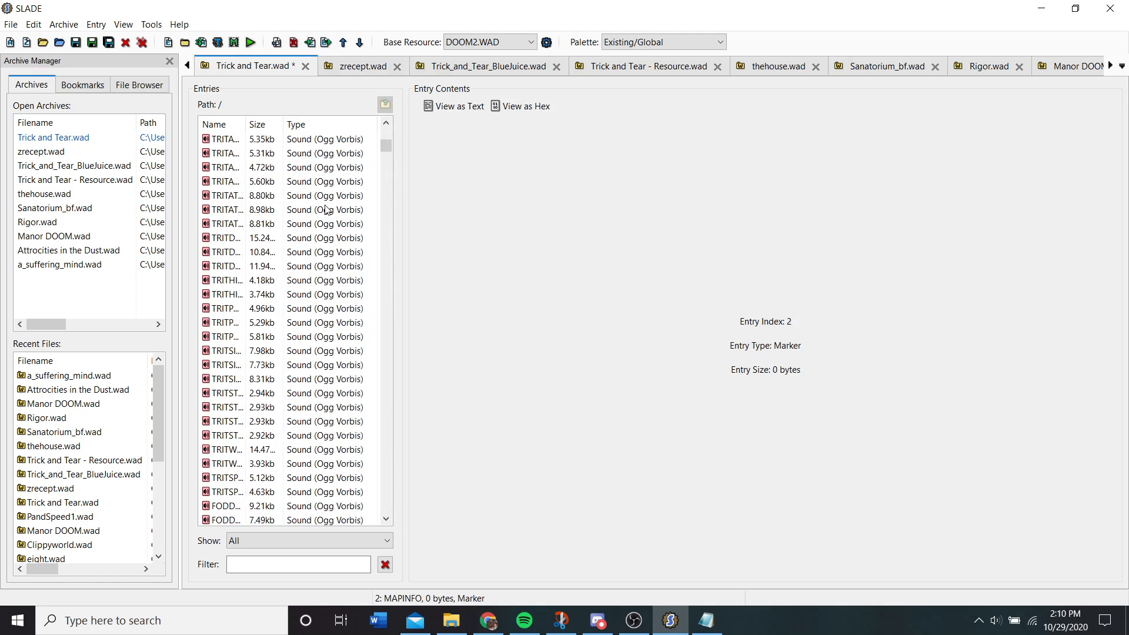
scroll(327, 210, up, 16)
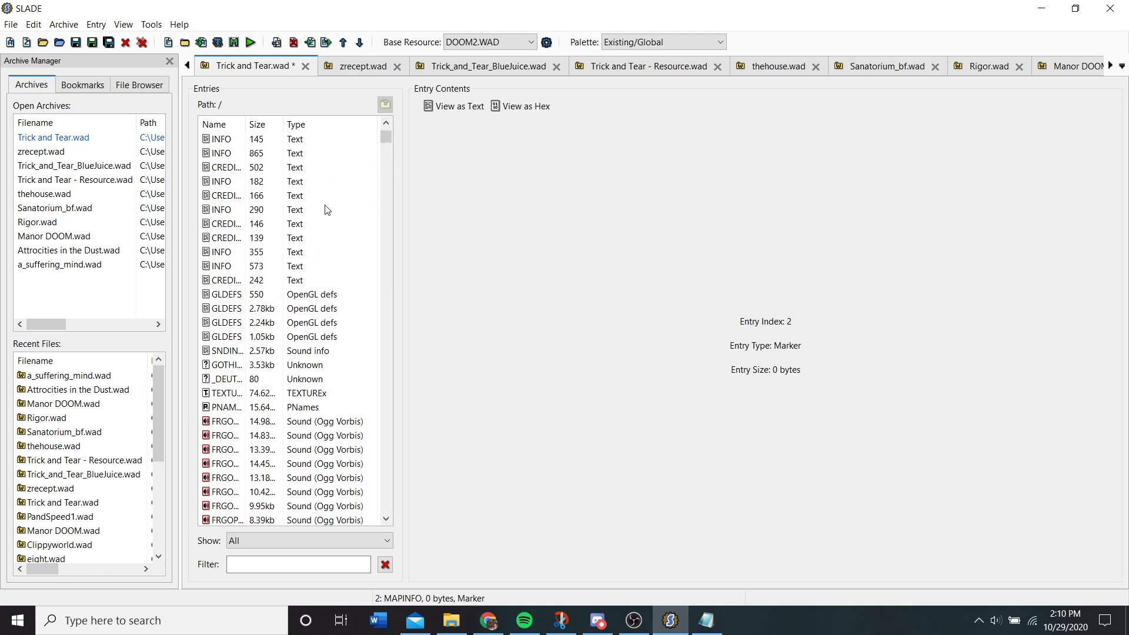
scroll(327, 210, up, 3)
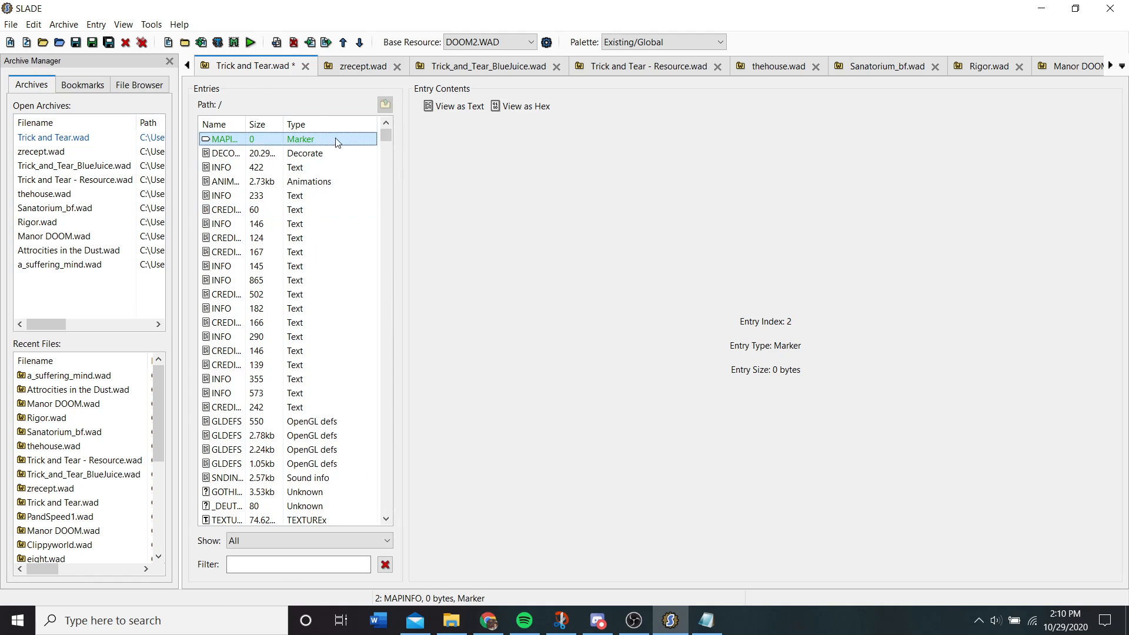
click(447, 108)
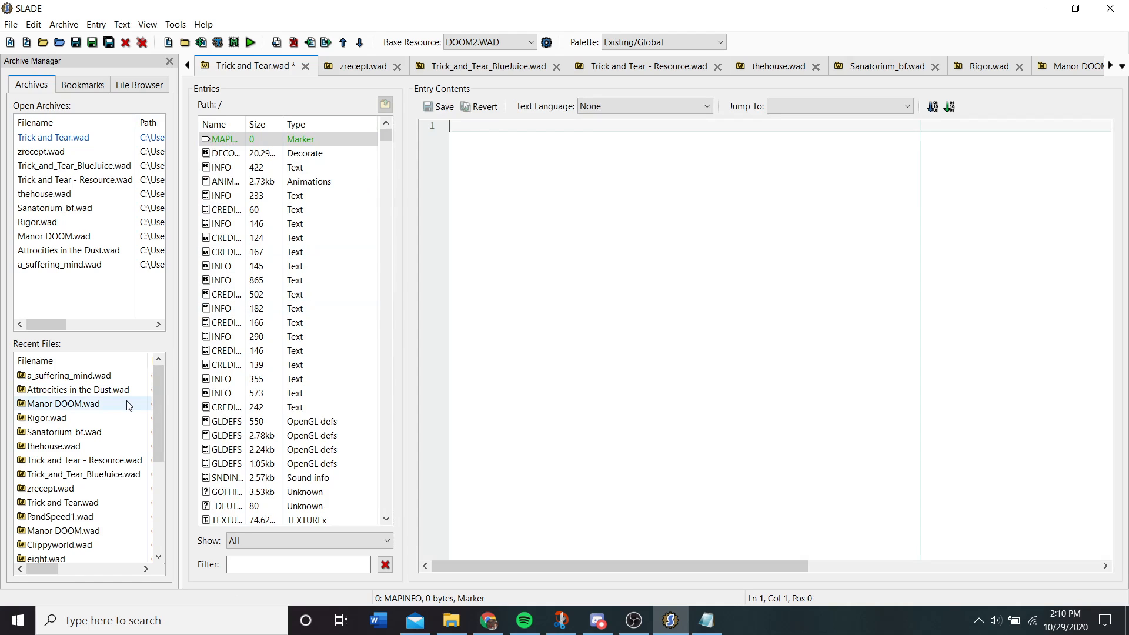
- Open the recent PandSpeed1.wad and copy the whole defaultmap block from its MAPINFO entry
double_click(90, 516)
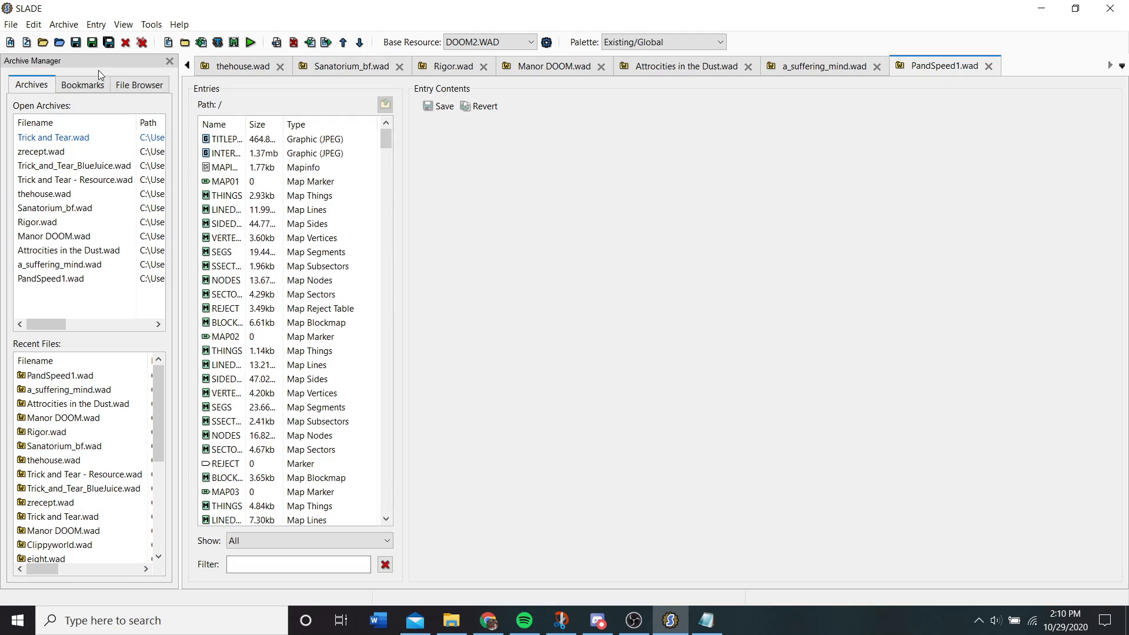
click(225, 167)
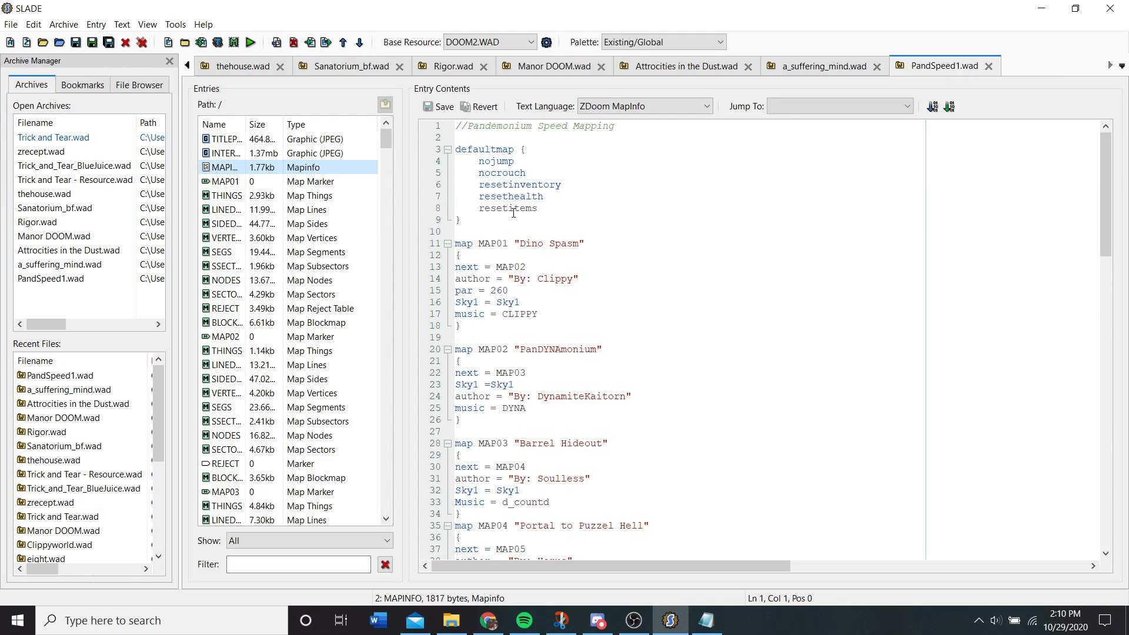
drag(513, 216, 466, 152)
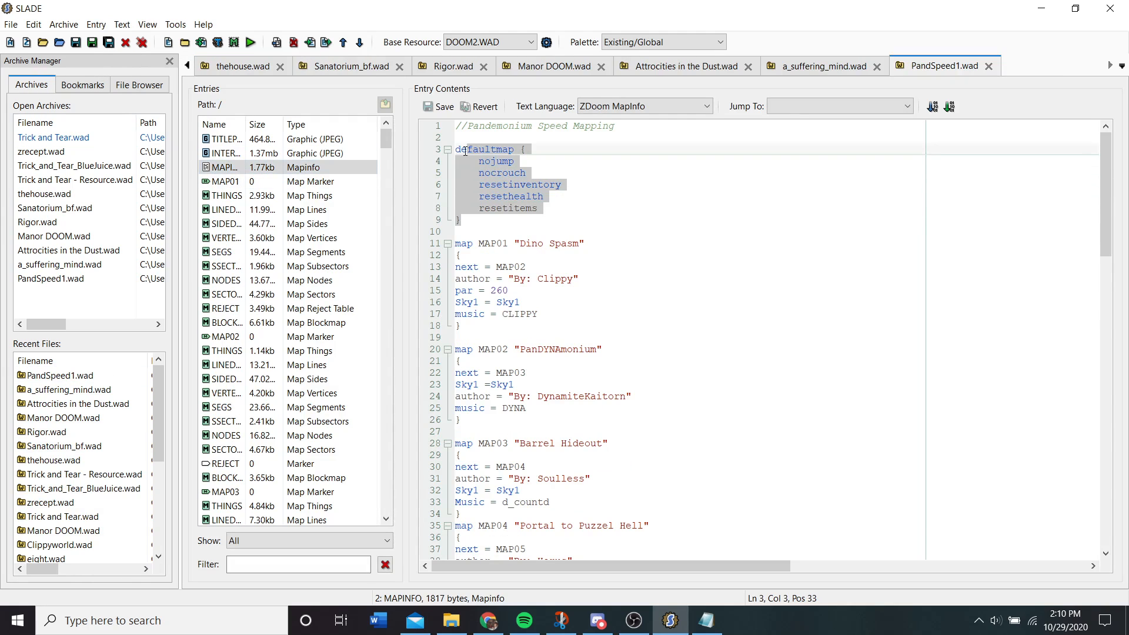
click(526, 198)
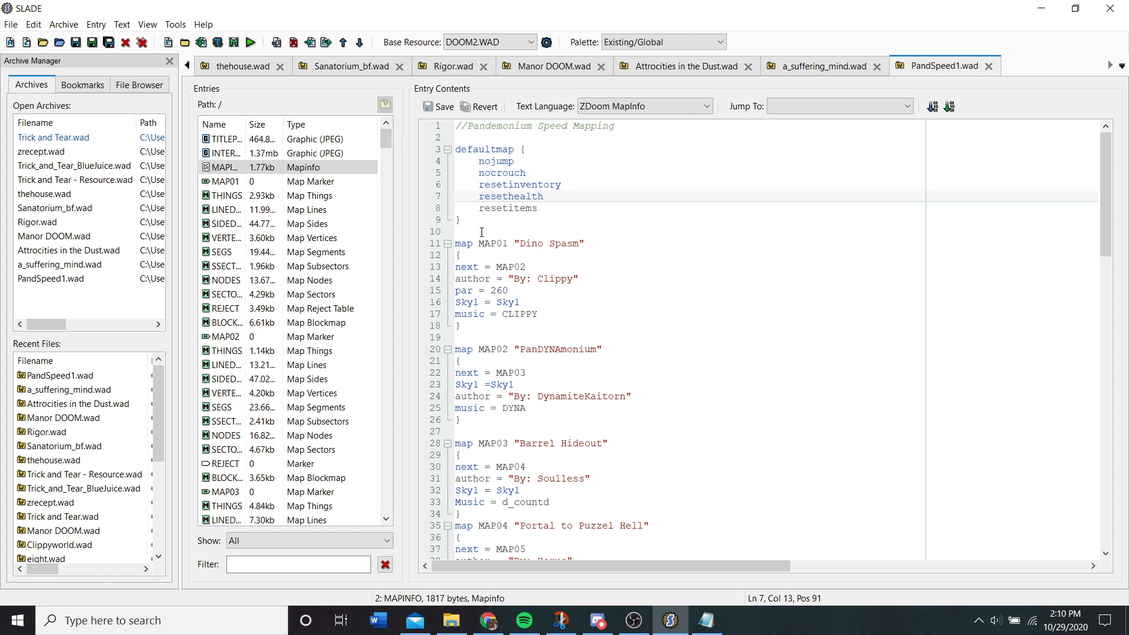
drag(481, 232, 457, 147)
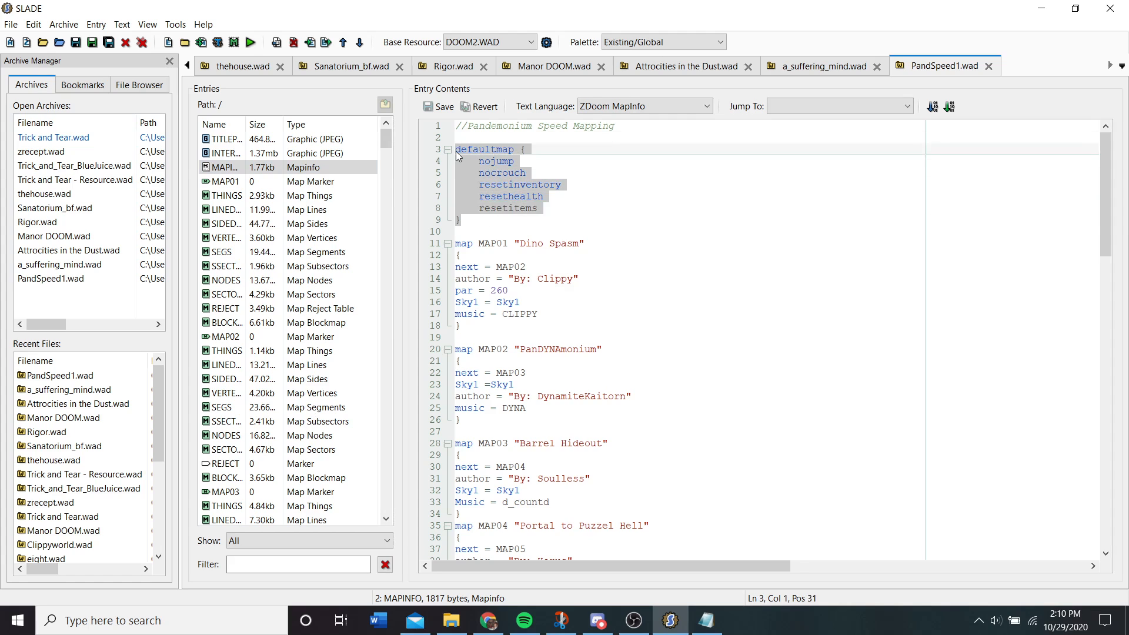
- Paste the defaultmap block with nojump, nocrouch, resetinventory, resethealth and resetitems into the MAPINFO entry of Trick and Tear.wad
click(347, 66)
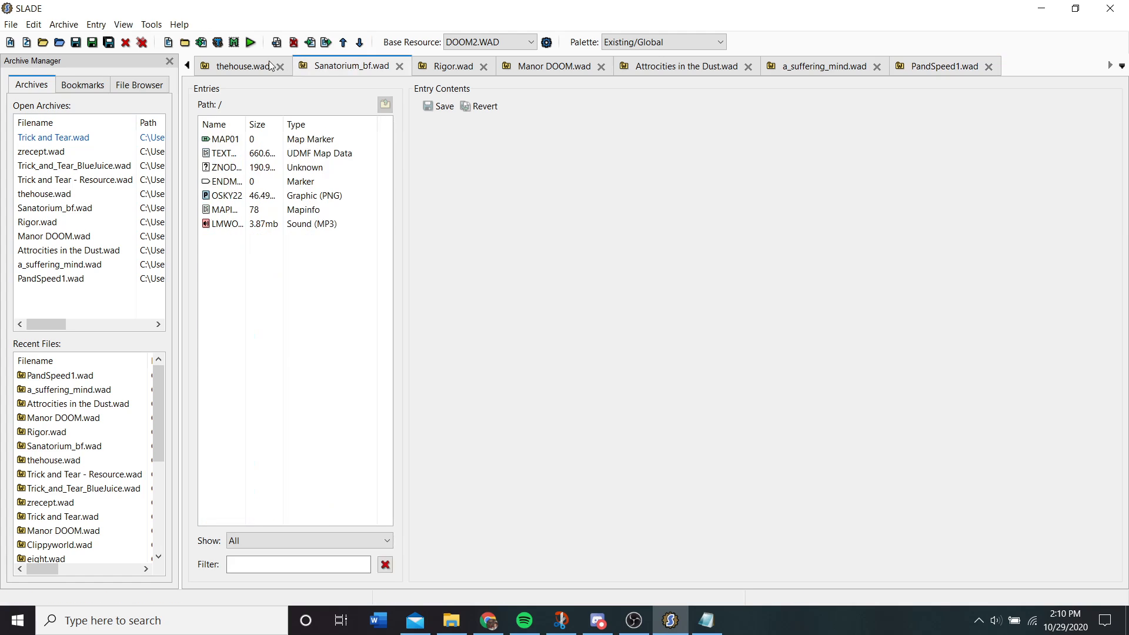
click(265, 67)
click(187, 65)
click(187, 66)
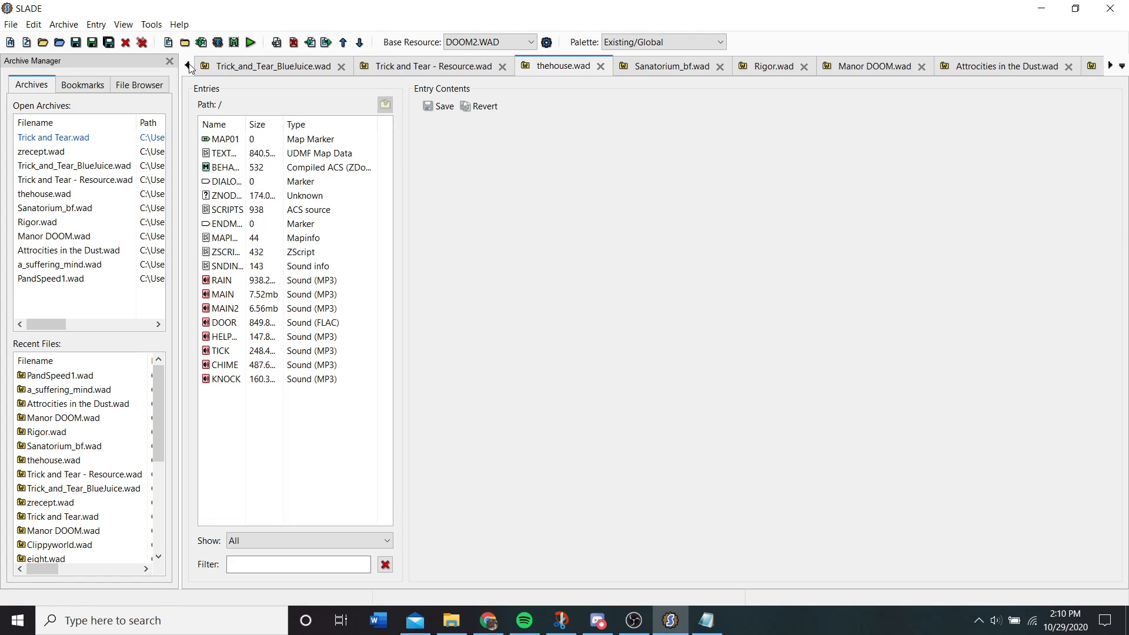
click(187, 65)
click(187, 65)
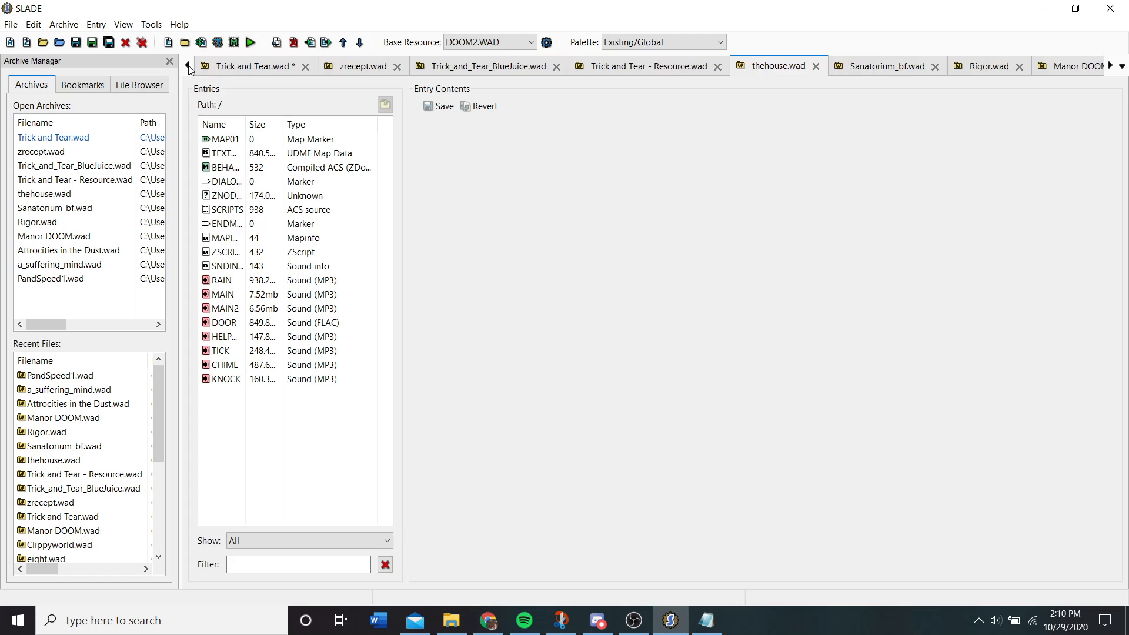
click(187, 65)
click(303, 67)
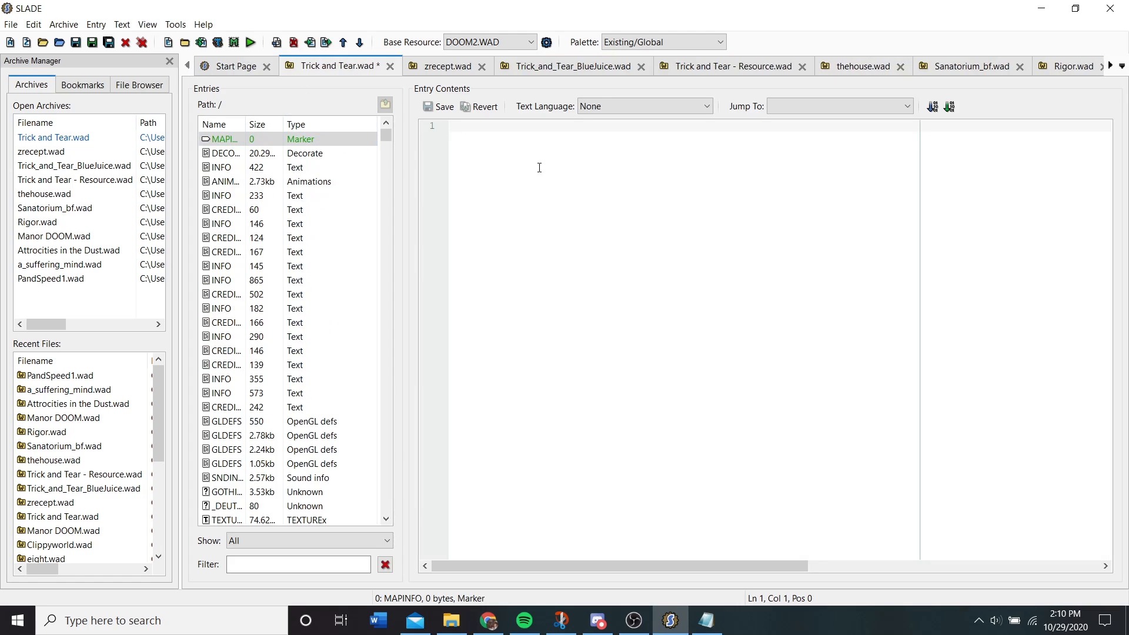
text(defaultmap {     nojump     nocrouch     resetinventory     resethealth     resetitems })
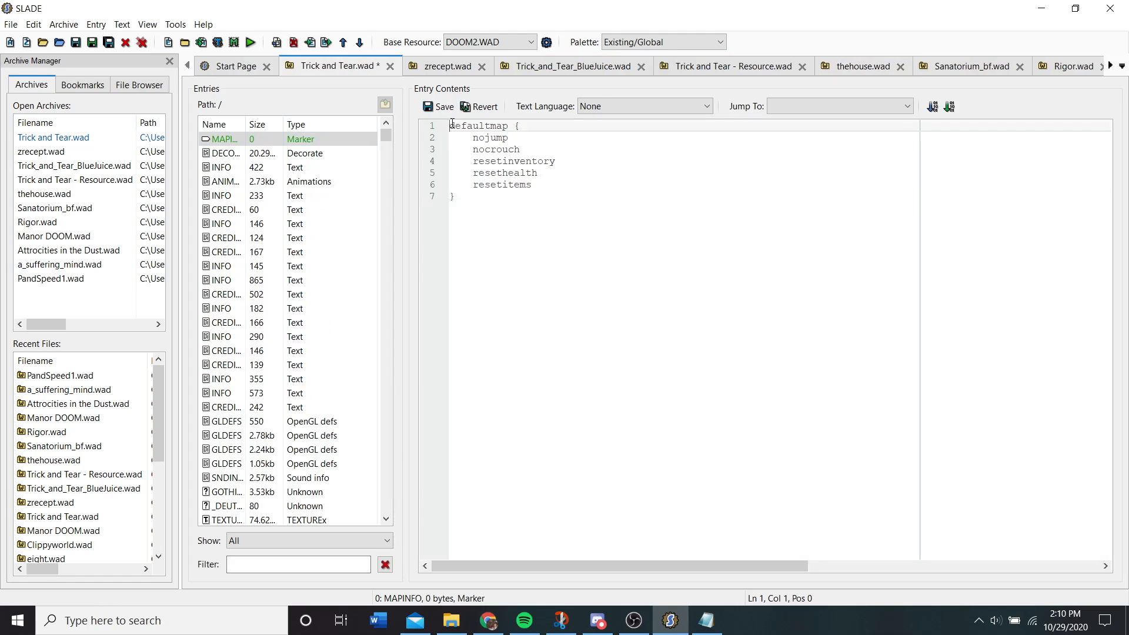
- Add the comment "// TRICK & TEAR SPEEDMAPPING EVENT" and a blank line above the defaultmap block
key(Return)
click(452, 123)
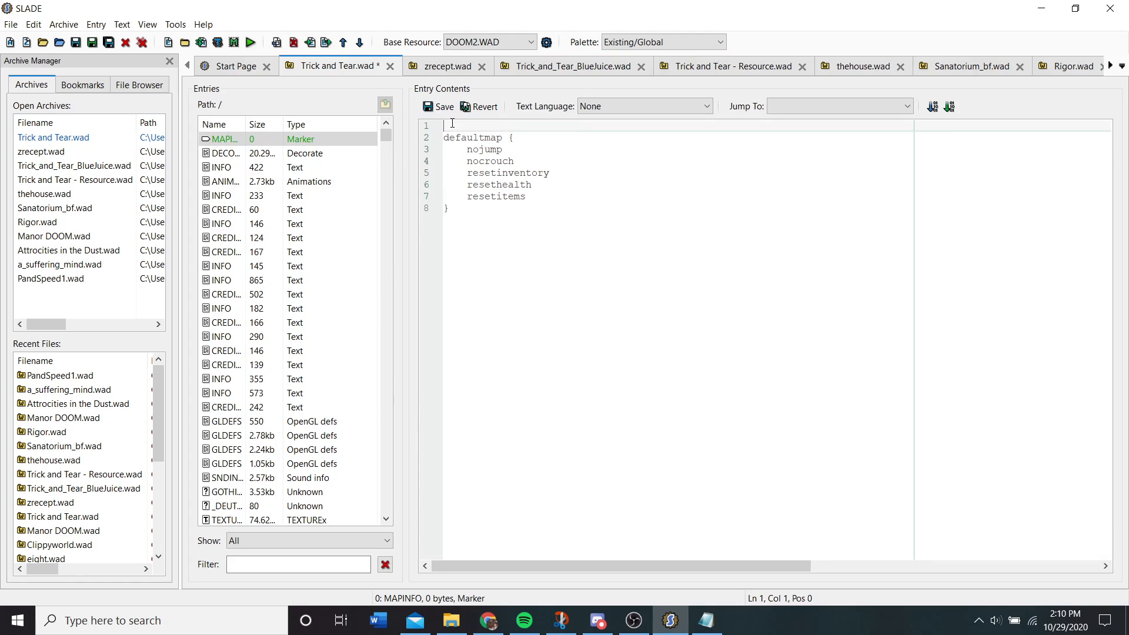
text(// TRICK & TEAR SPEEDM)
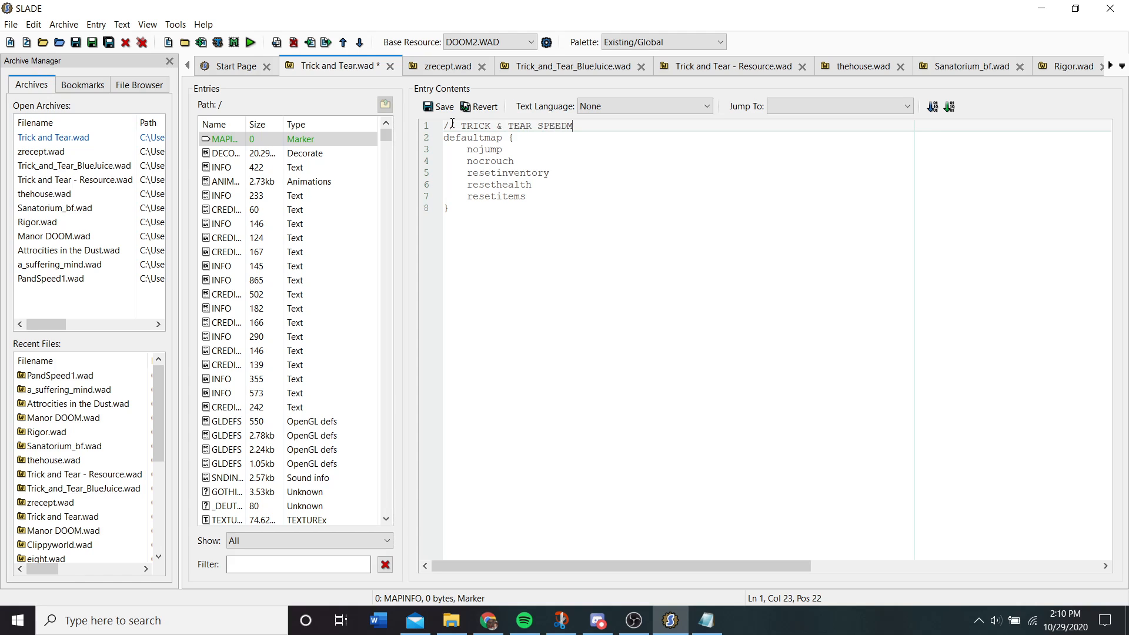
text(APPING EVENT)
key(Return)
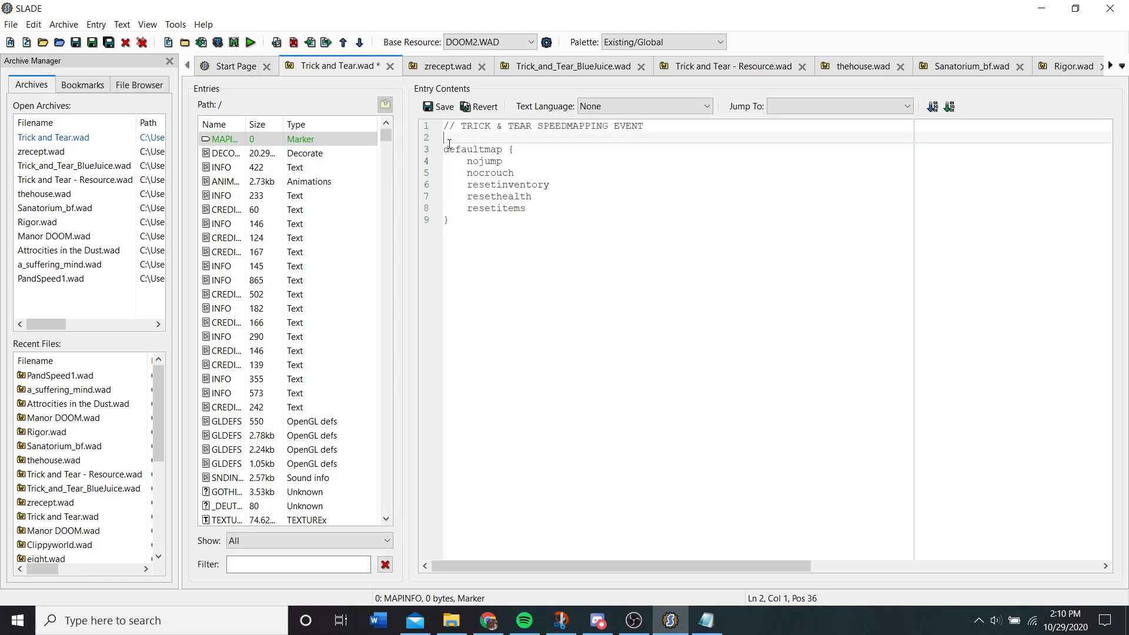
click(449, 145)
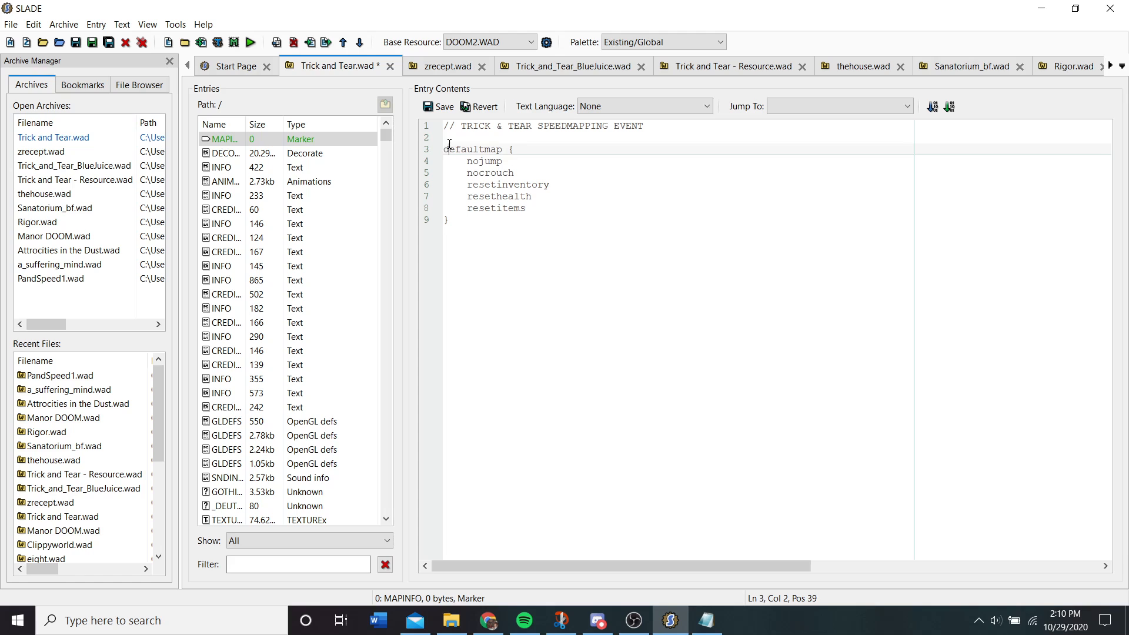
- Save the MAPINFO entry of Trick and Tear.wad, reselect it and save all open archives
click(435, 106)
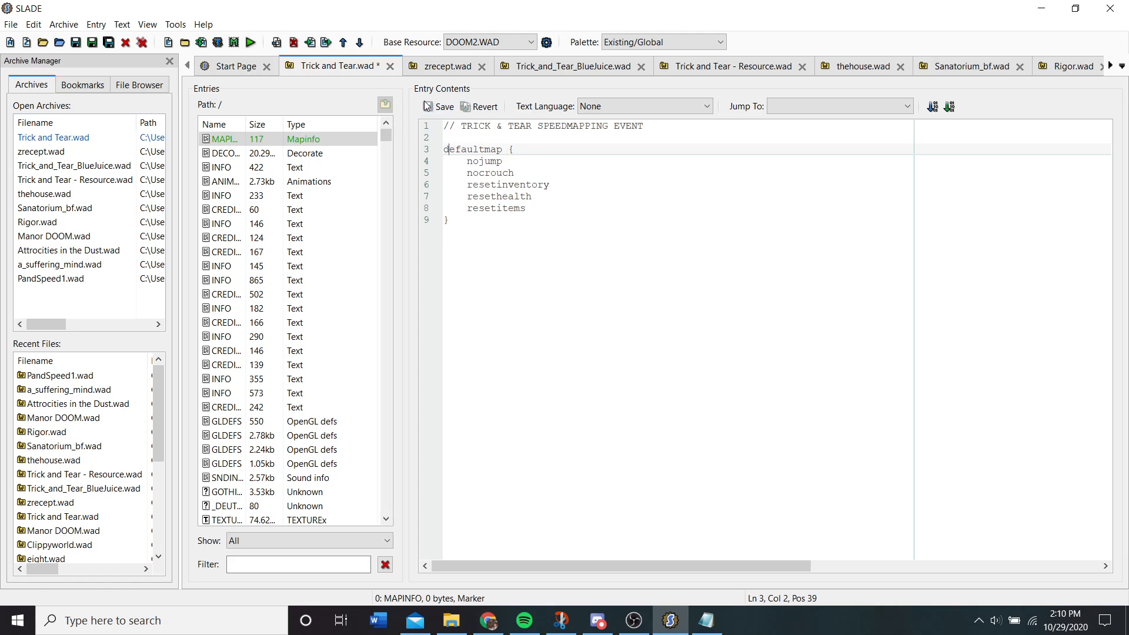
click(272, 153)
click(268, 138)
click(109, 42)
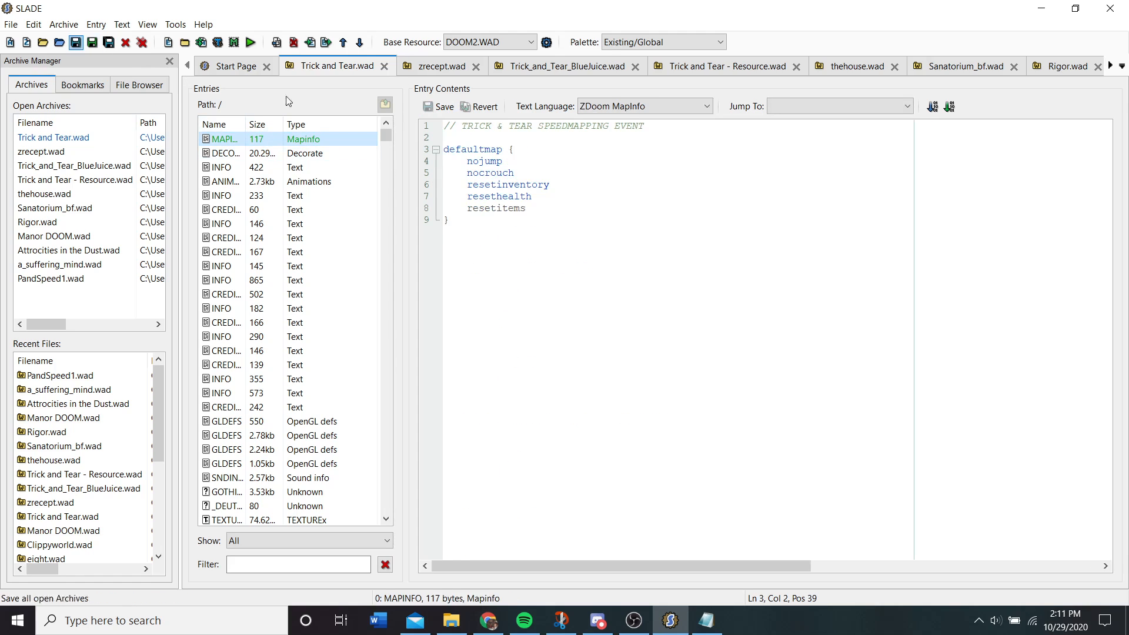
- Add an empty line after the defaultmap block's closing brace and check the map list in the README T&T text file
click(599, 215)
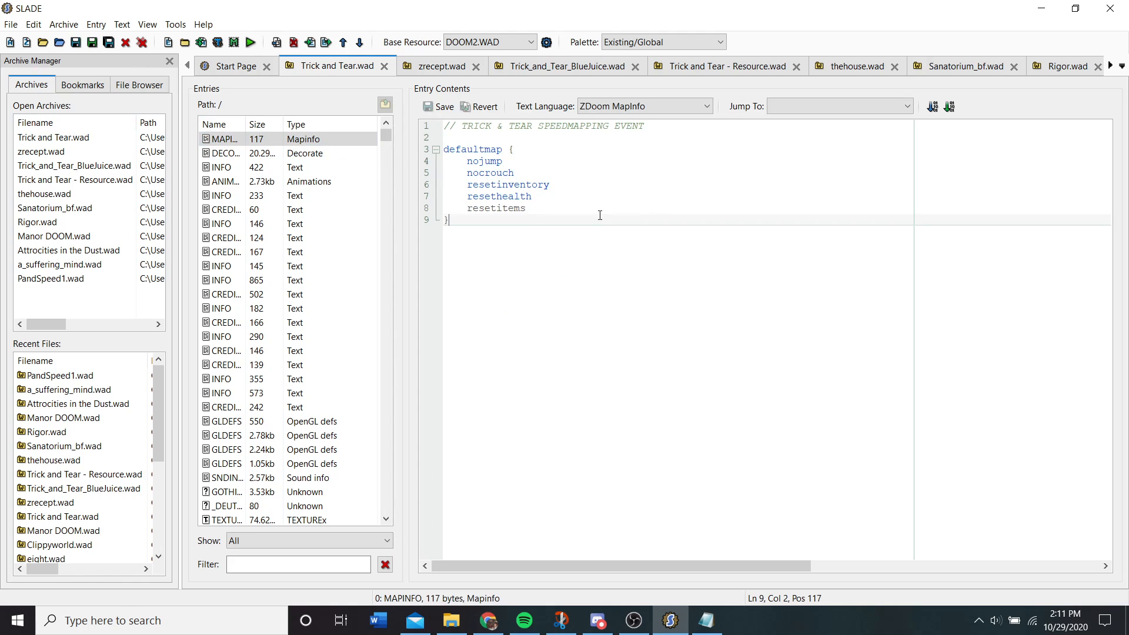
key(Return)
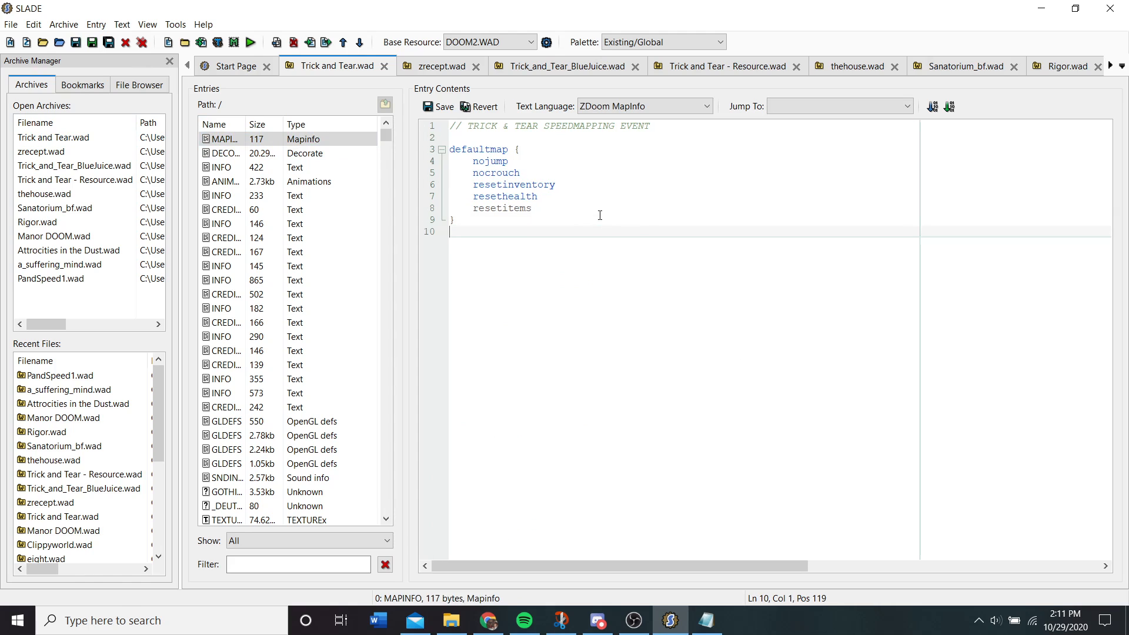
click(706, 620)
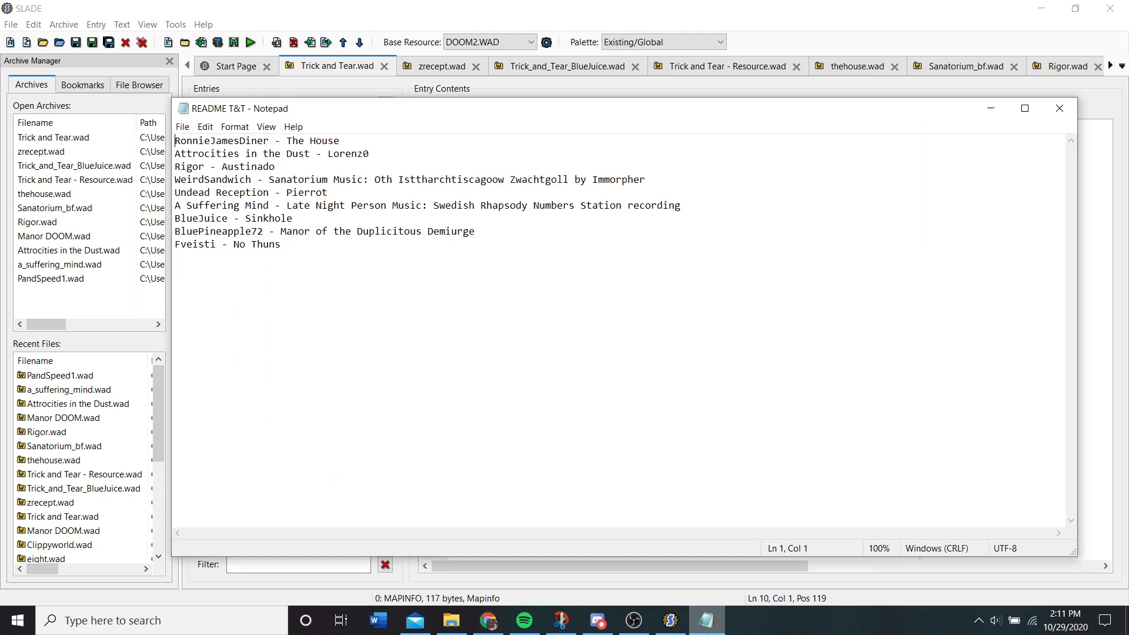
click(707, 633)
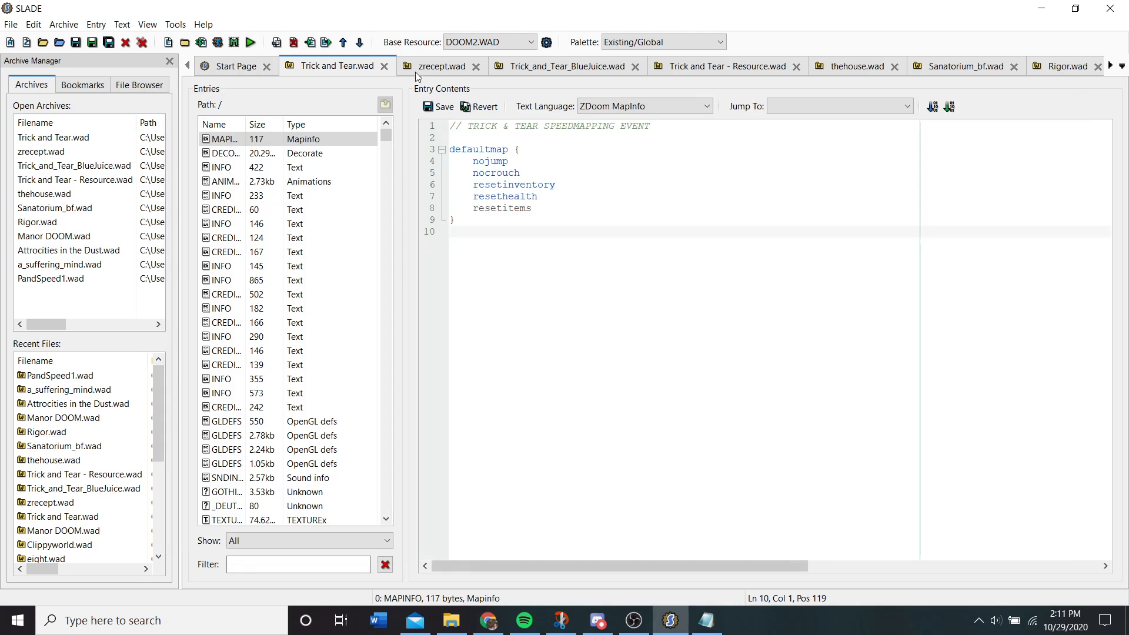
- Place thehouse.wad directly after Trick and Tear.wad in the archive order and copy all its entries, MAP01 through KNOCK
click(421, 65)
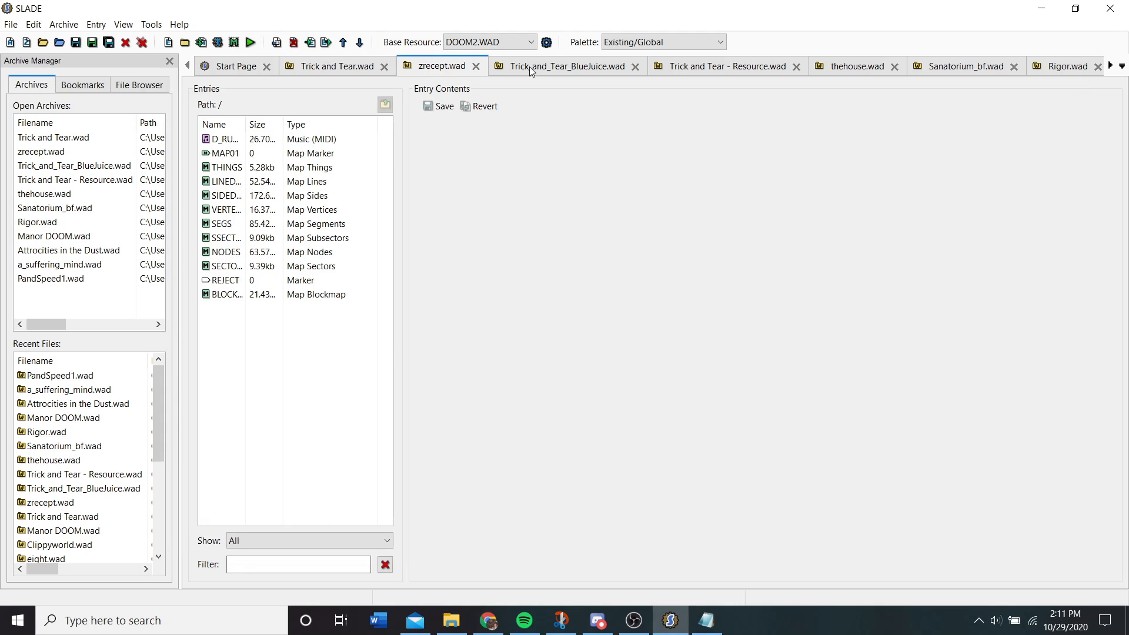
click(874, 66)
drag(870, 67, 461, 67)
click(299, 380)
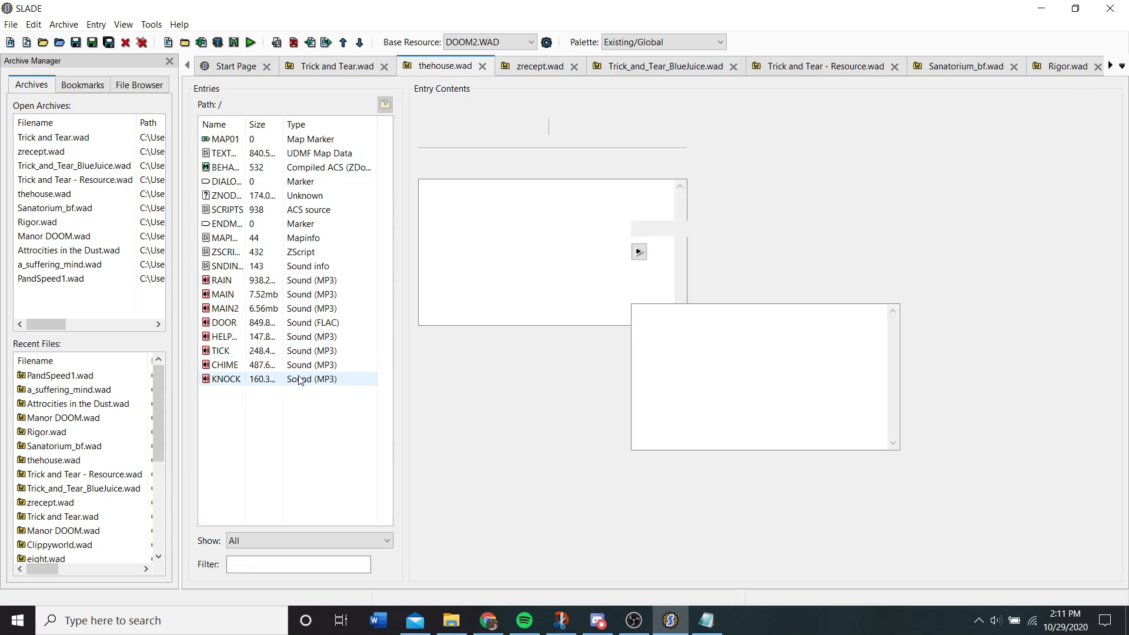
shift+click(244, 144)
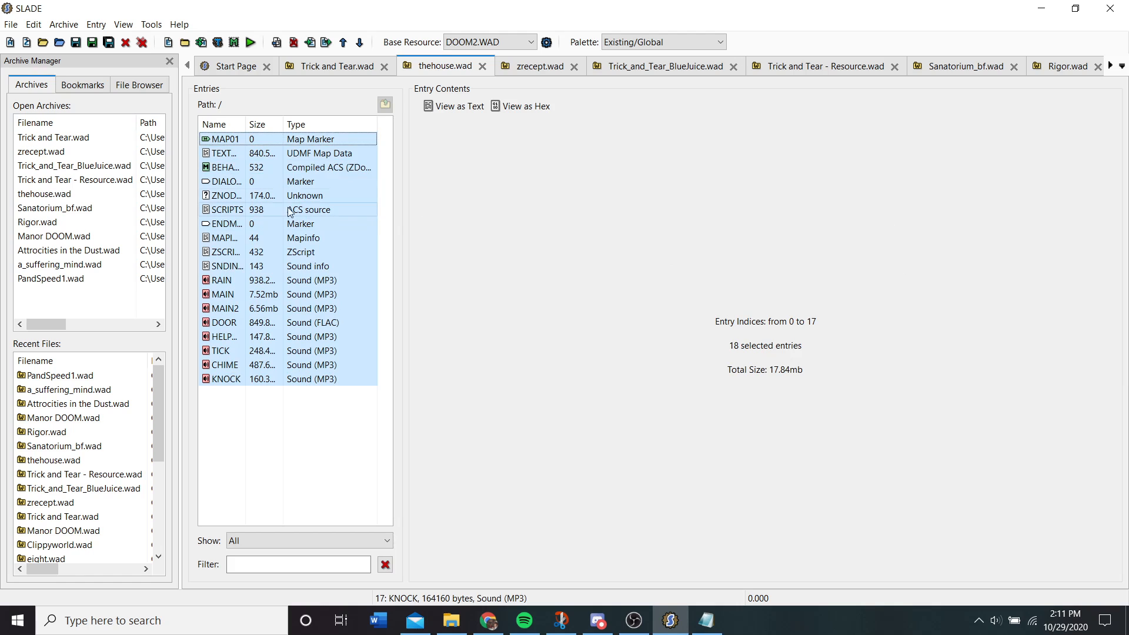
- Examine the entry order in Trick and Tear.wad and compare it with the order in PandSpeed1.wad
click(335, 66)
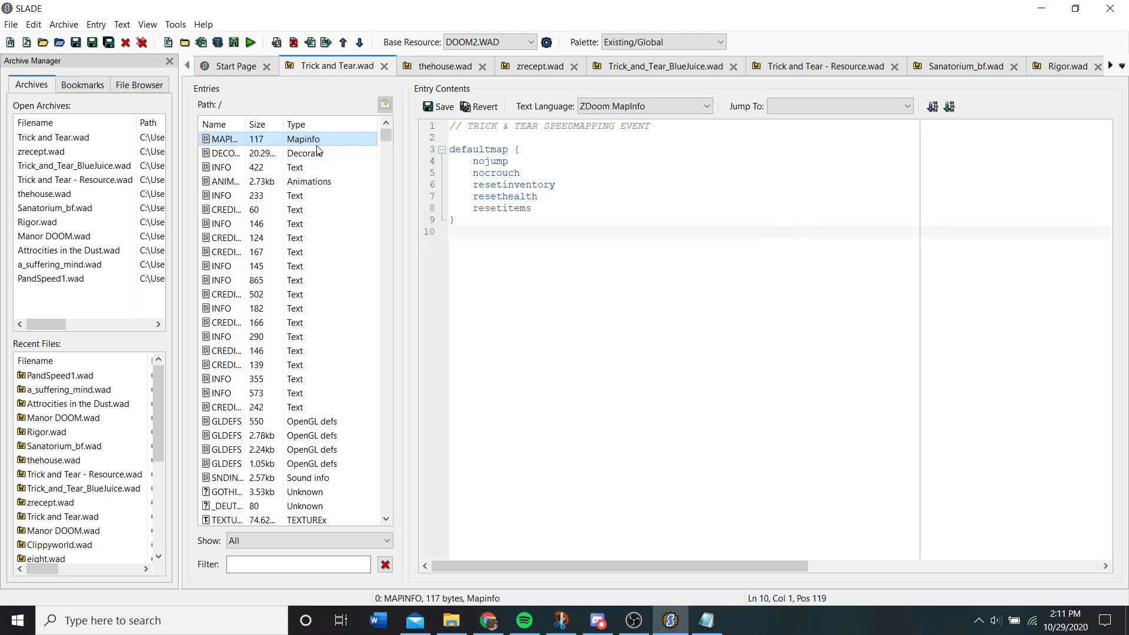
scroll(335, 291, down, 7)
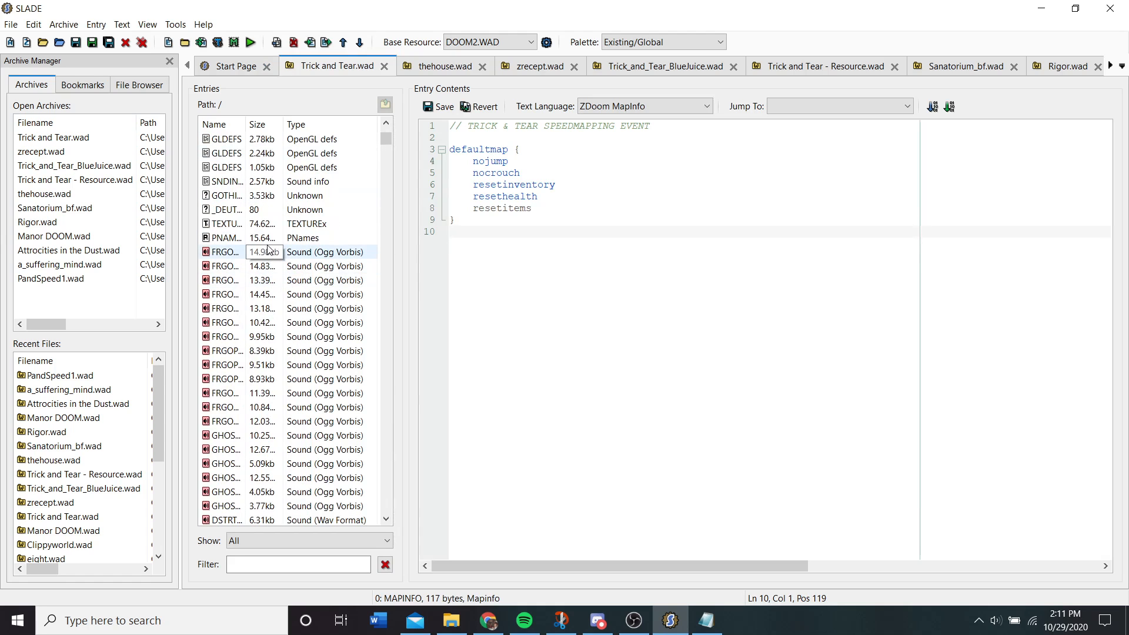
scroll(267, 250, up, 1)
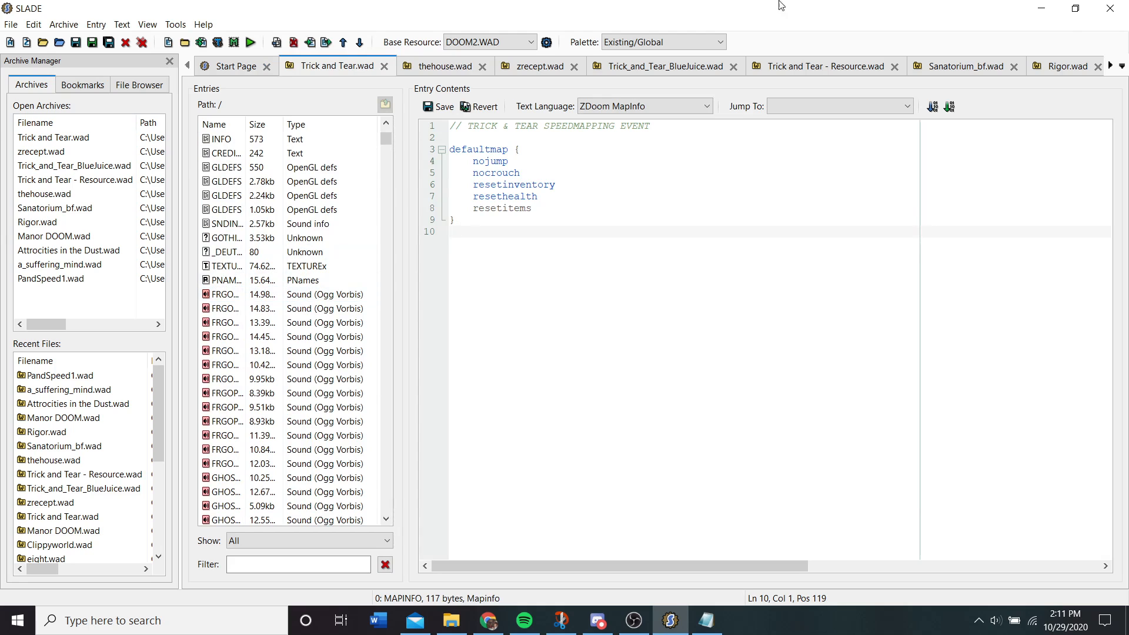
click(1110, 66)
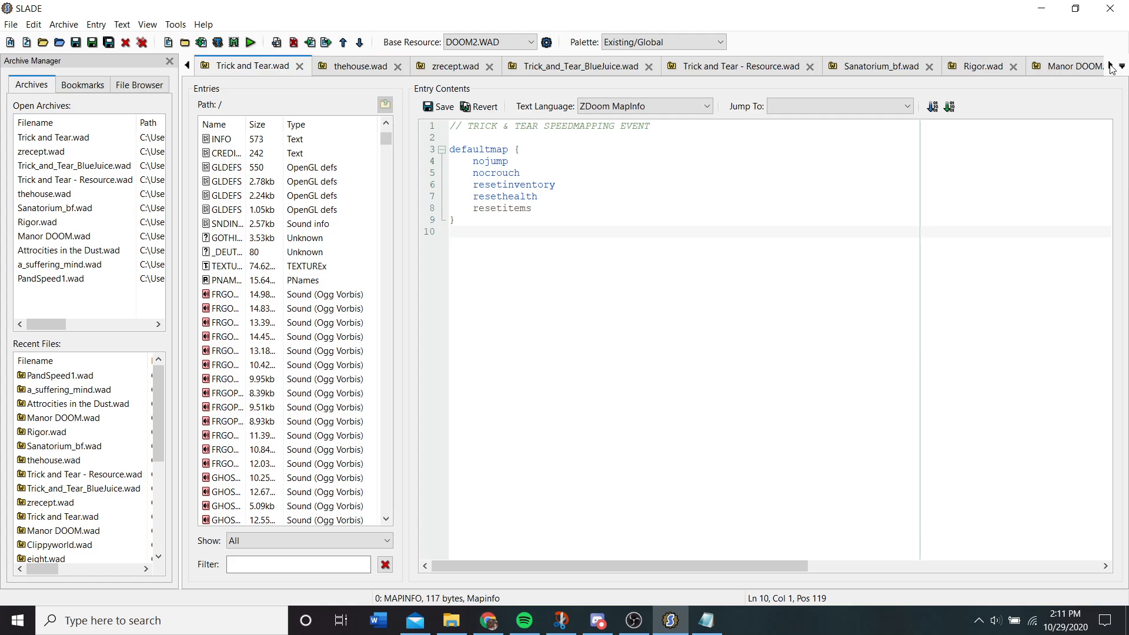
click(1110, 66)
click(1110, 66)
click(1111, 66)
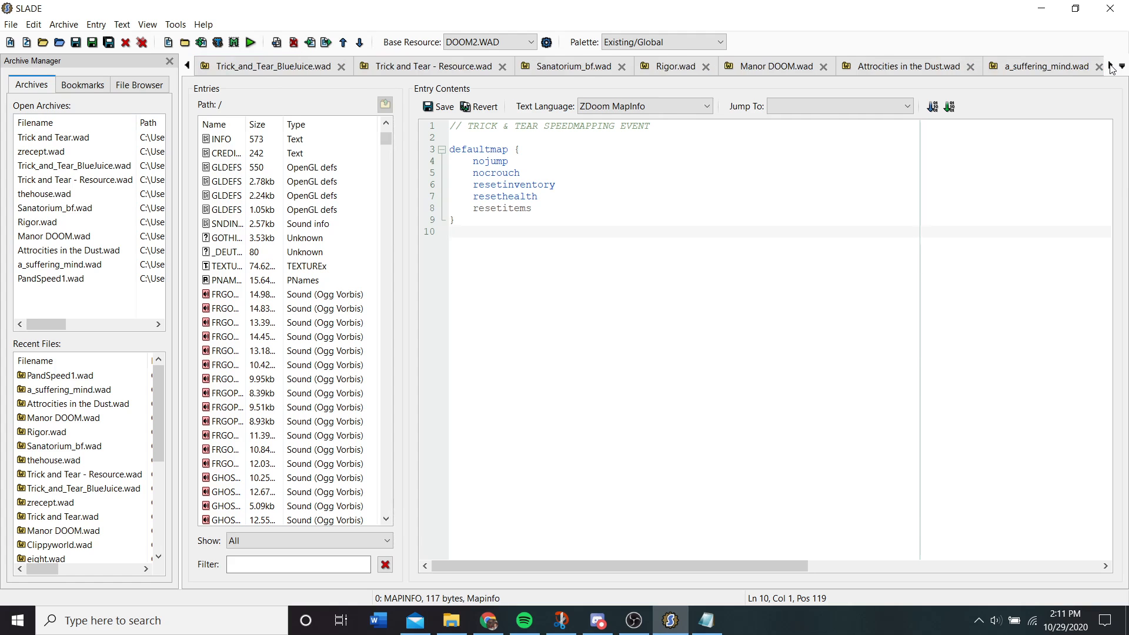
click(1111, 66)
click(1026, 65)
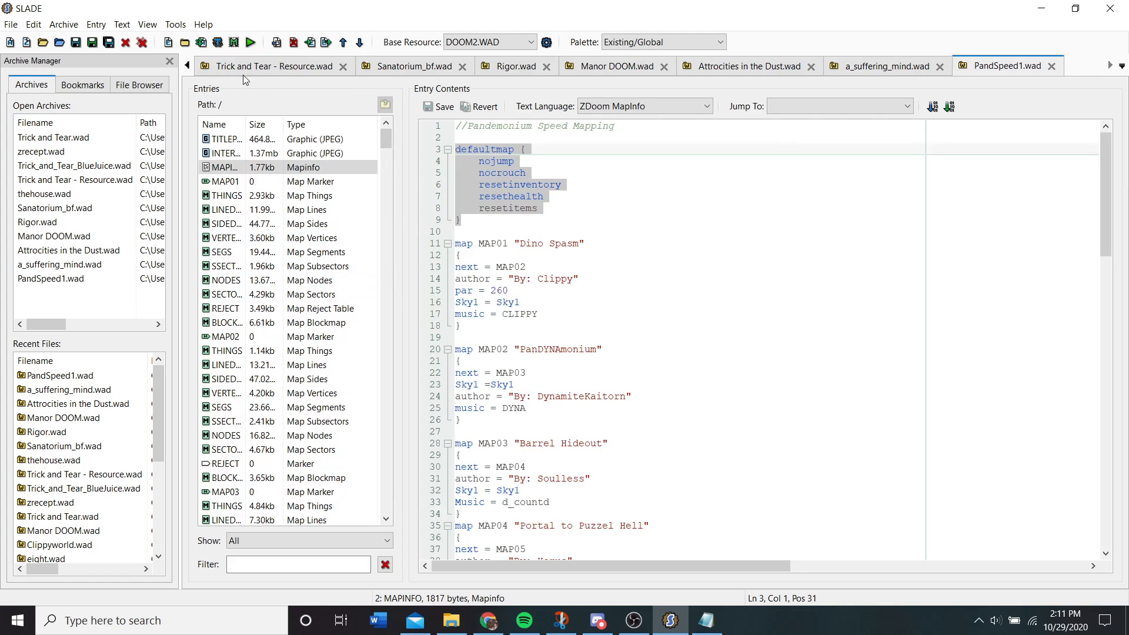
click(188, 66)
click(188, 66)
click(188, 66)
click(188, 66)
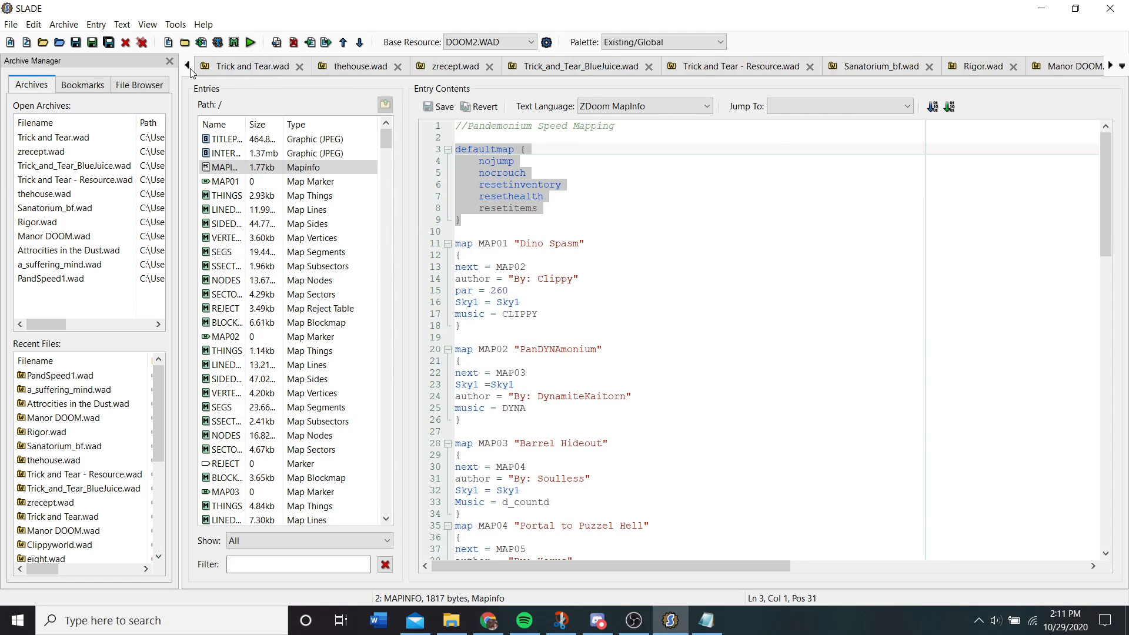
click(188, 66)
click(313, 69)
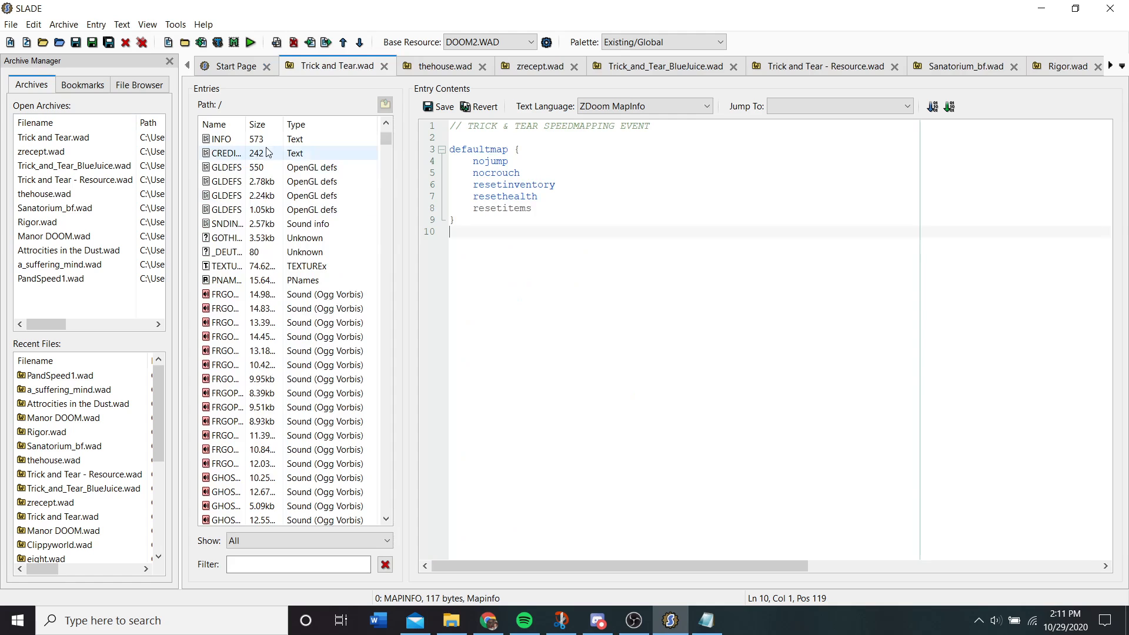
- Paste the copied thehouse.wad entries directly below the MAPINFO entry at the start of Trick and Tear.wad
scroll(263, 168, up, 6)
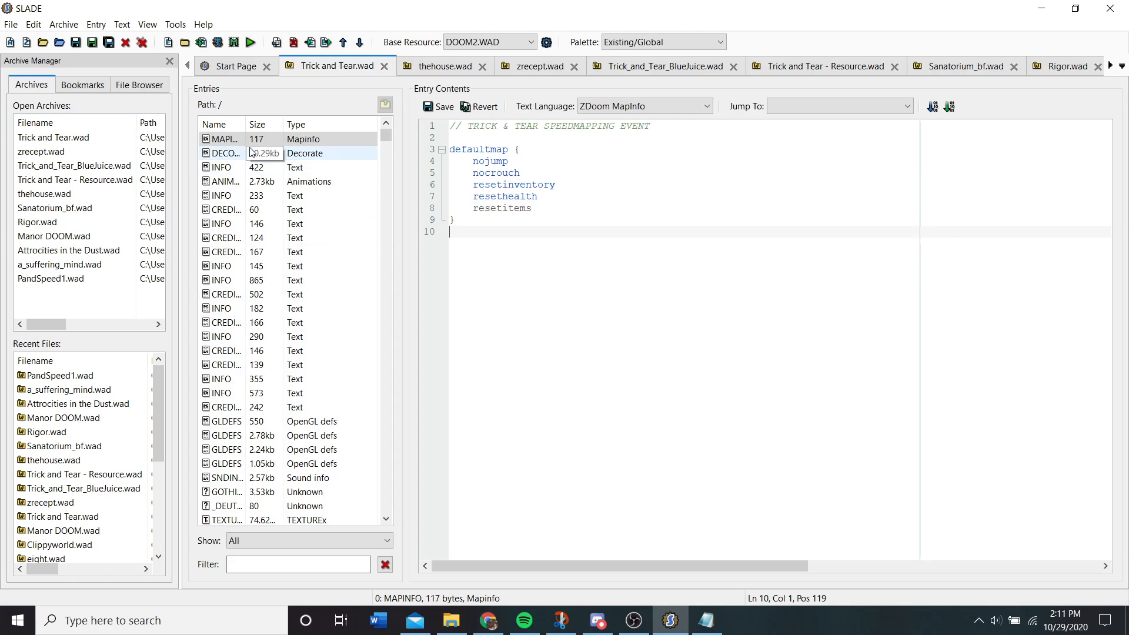
click(241, 145)
key(ctrl+v)
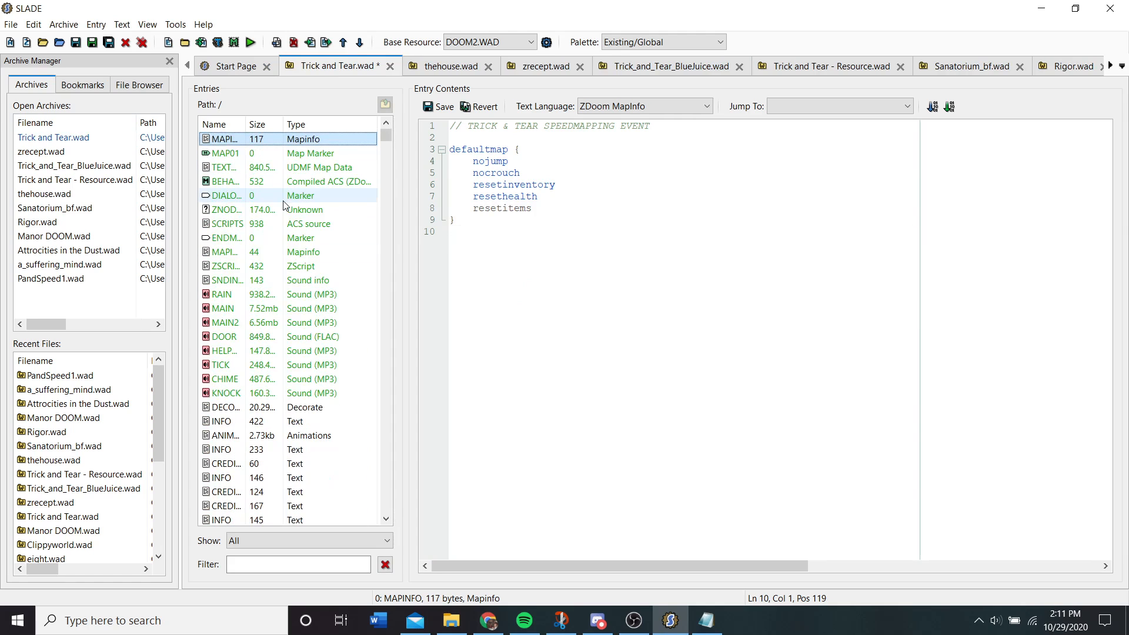
- Show the pasted MAP01 entry, accepting the pending MAPINFO changes, and save Trick and Tear.wad
click(253, 153)
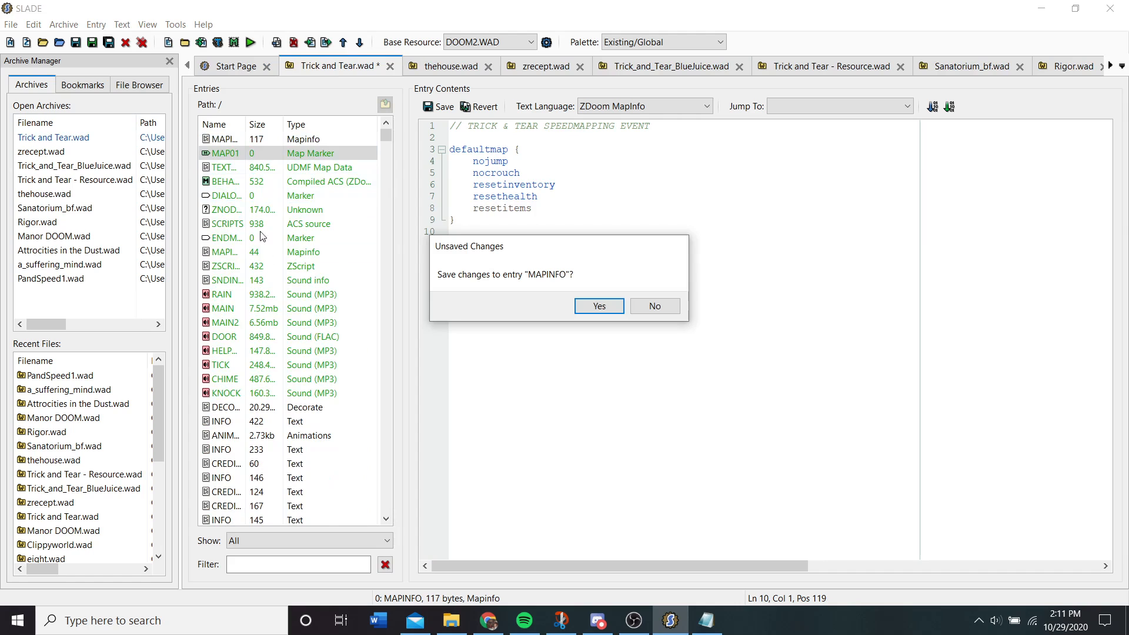
click(576, 303)
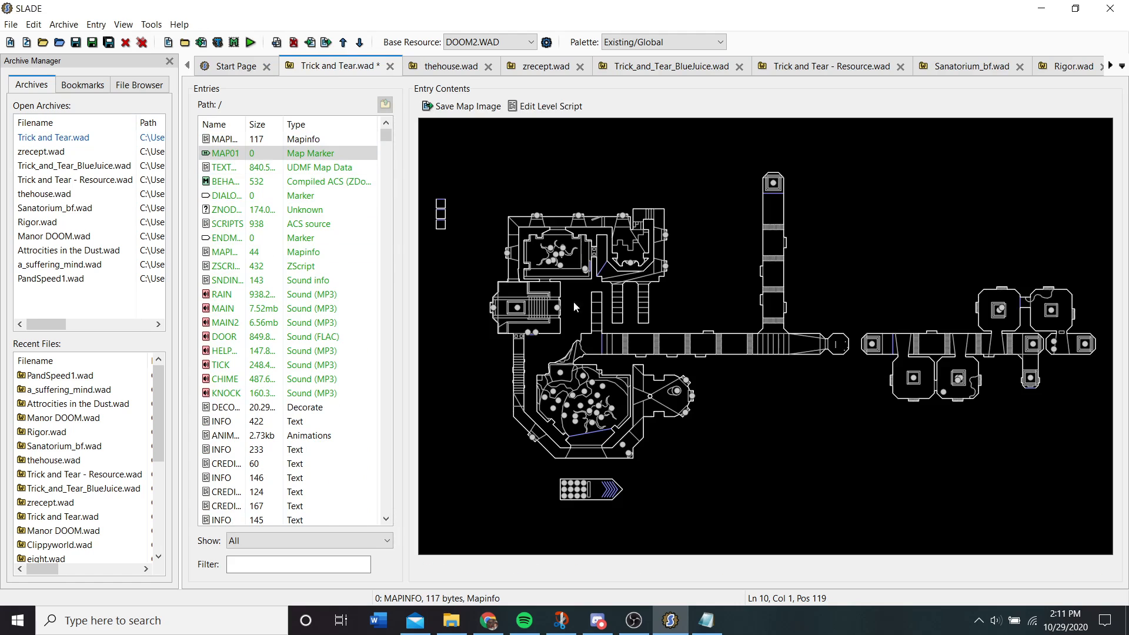
click(75, 42)
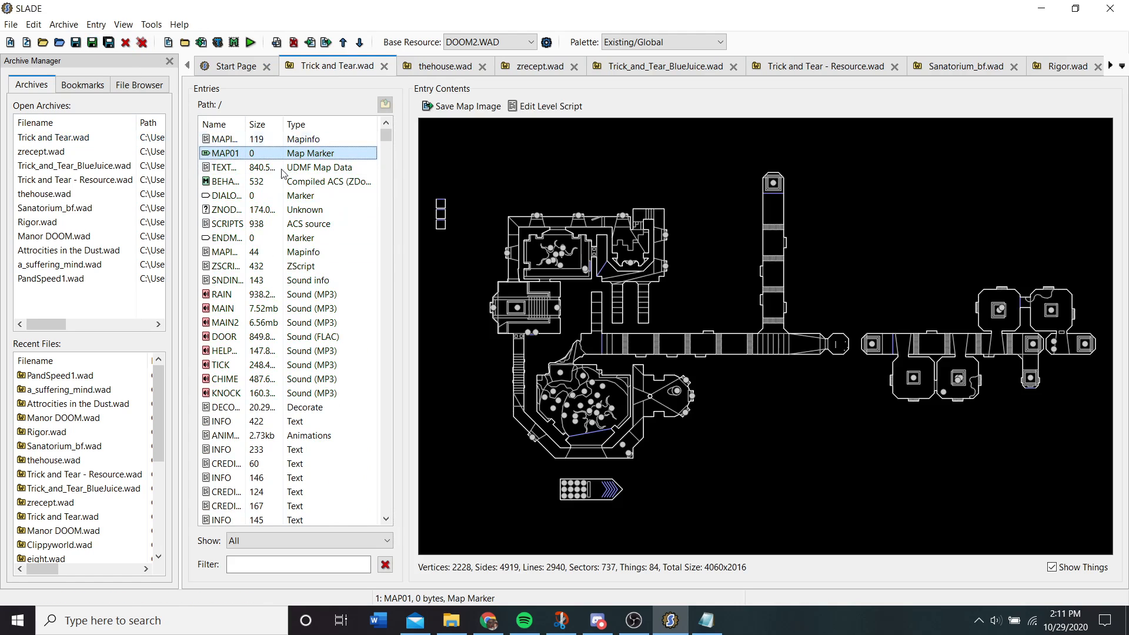
- Move the sound entries RAIN through KNOCK down to just below the PNAMES entry and save all open archives
click(268, 295)
shift+click(276, 394)
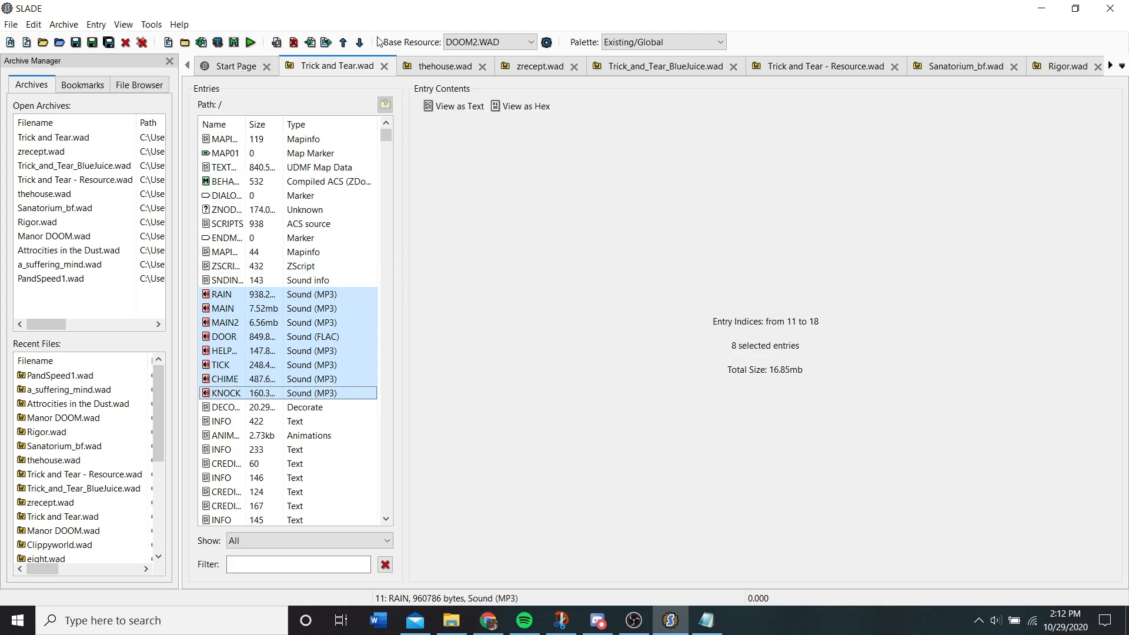
click(359, 43)
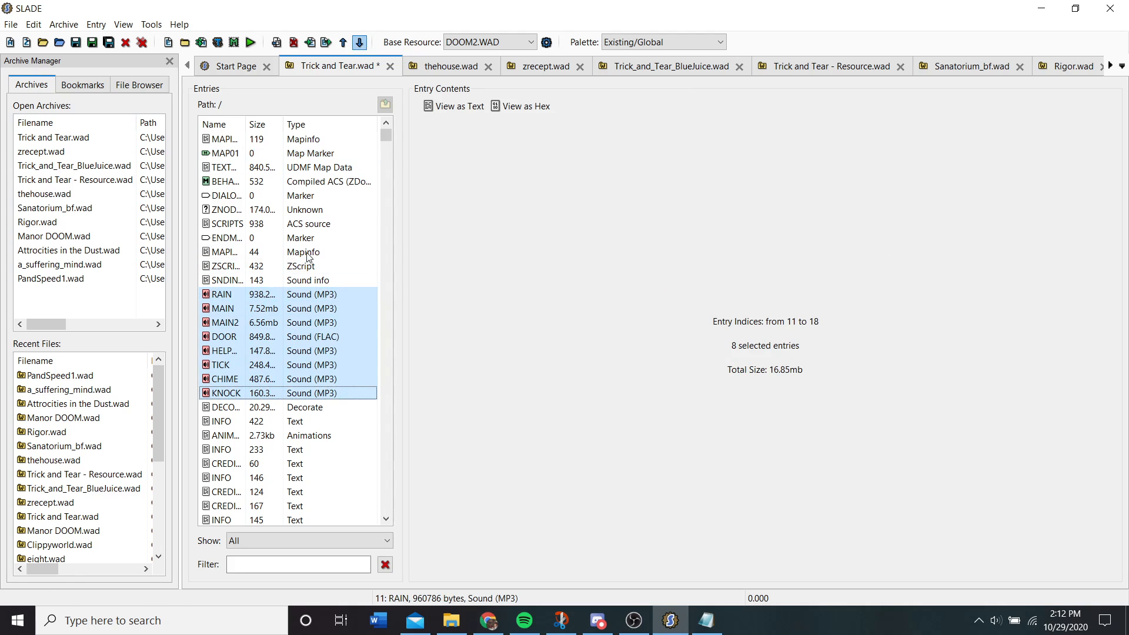
scroll(310, 258, down, 2)
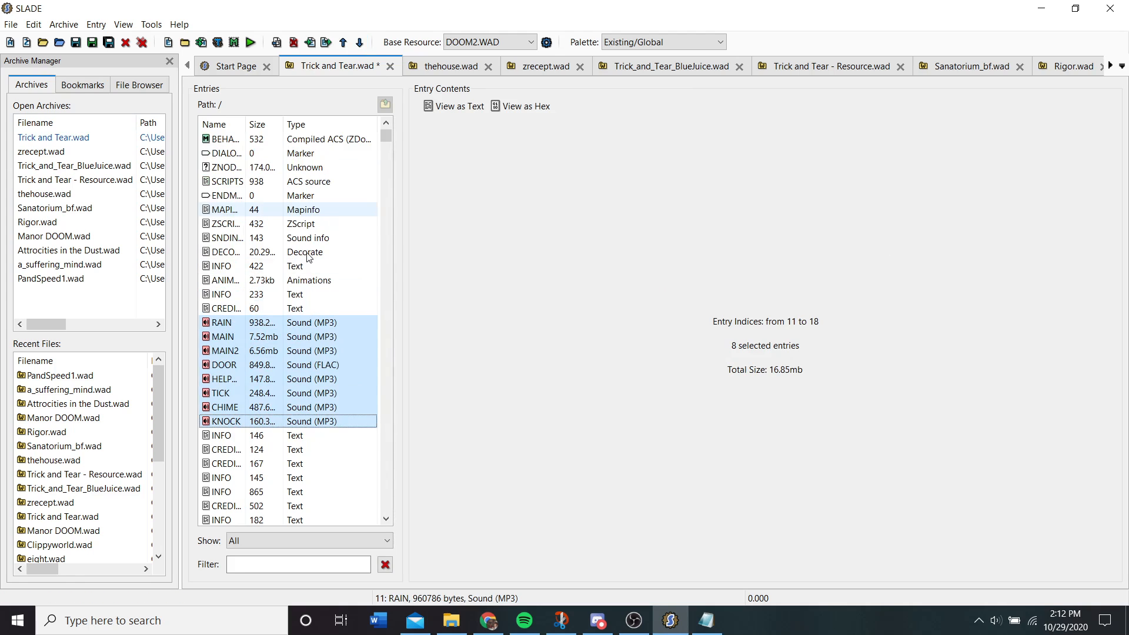
click(359, 44)
click(359, 43)
click(360, 43)
click(360, 44)
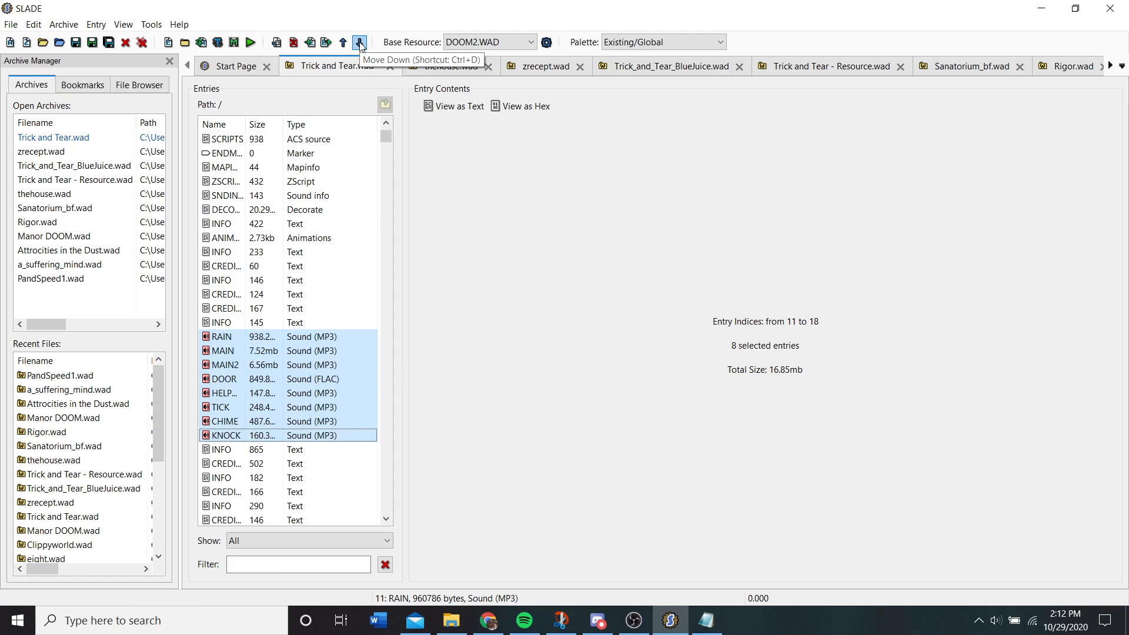
click(359, 43)
scroll(340, 369, down, 6)
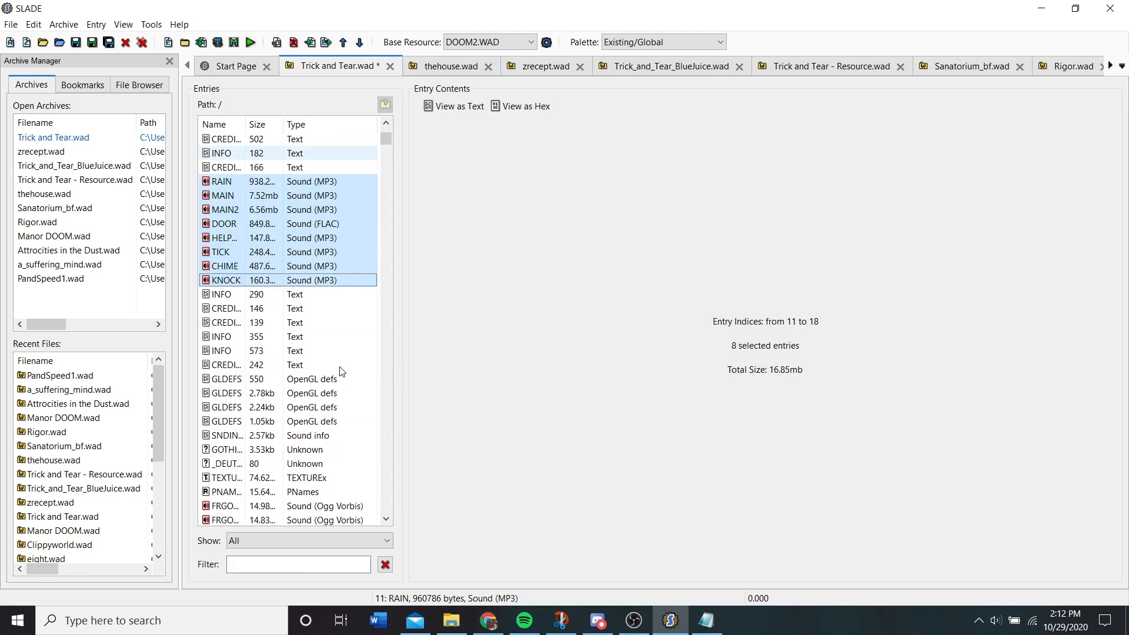
click(363, 42)
click(363, 42)
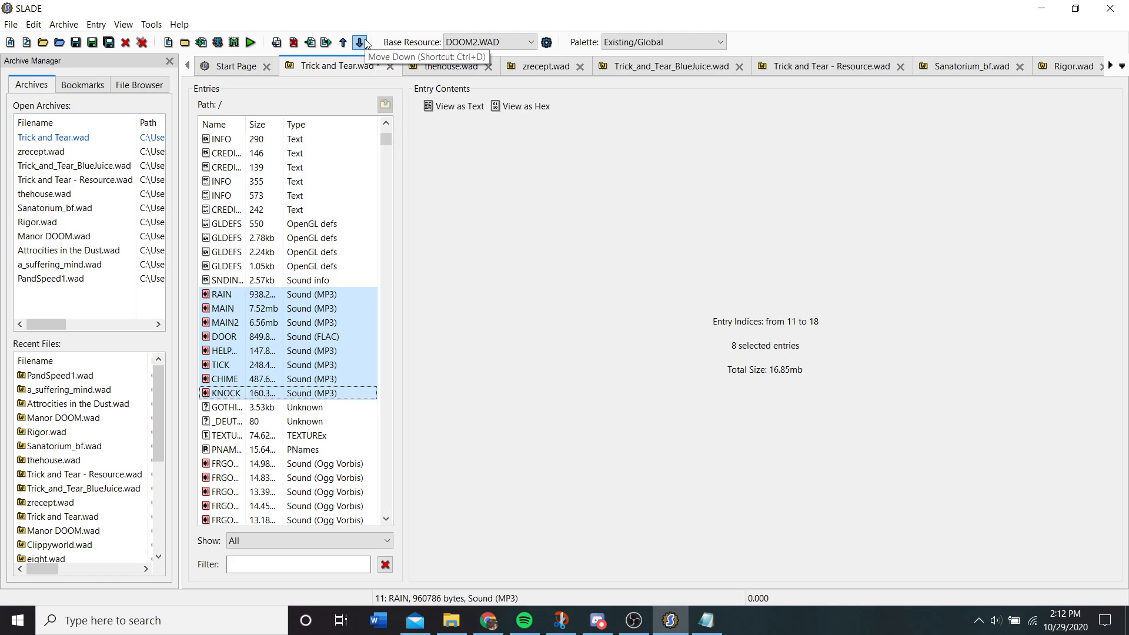
click(363, 41)
click(363, 42)
click(363, 41)
click(363, 42)
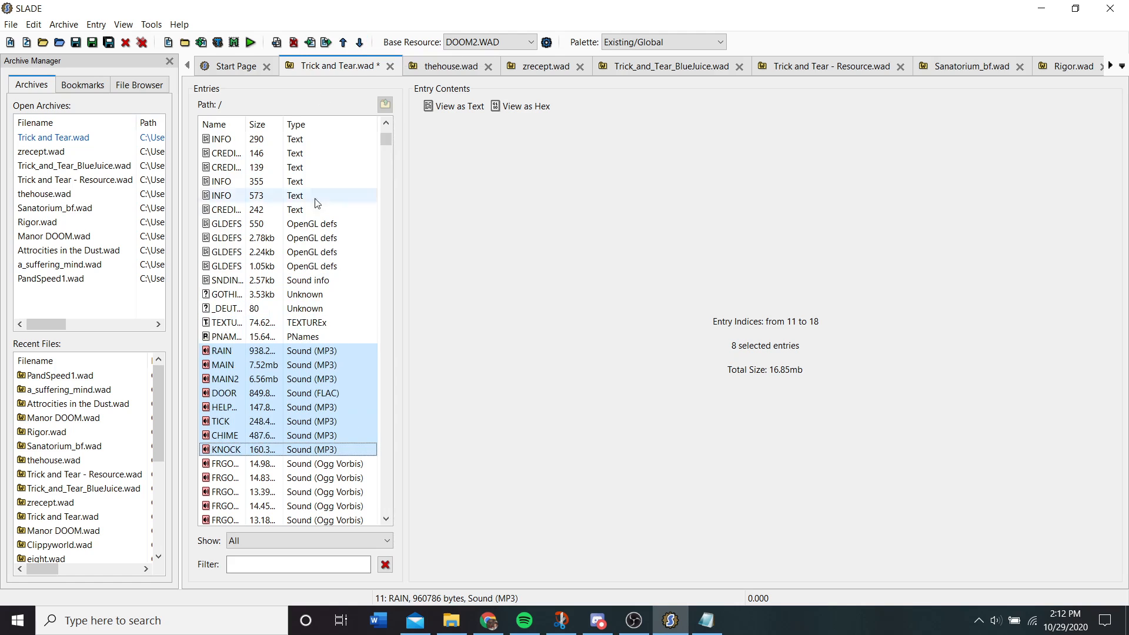
scroll(316, 213, down, 4)
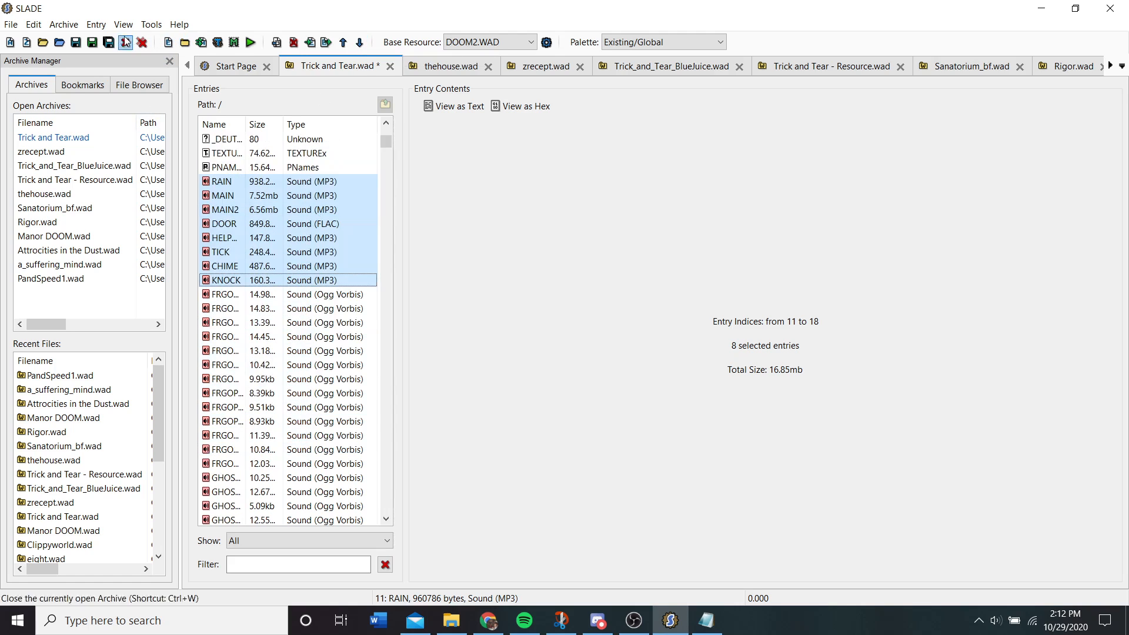
click(109, 42)
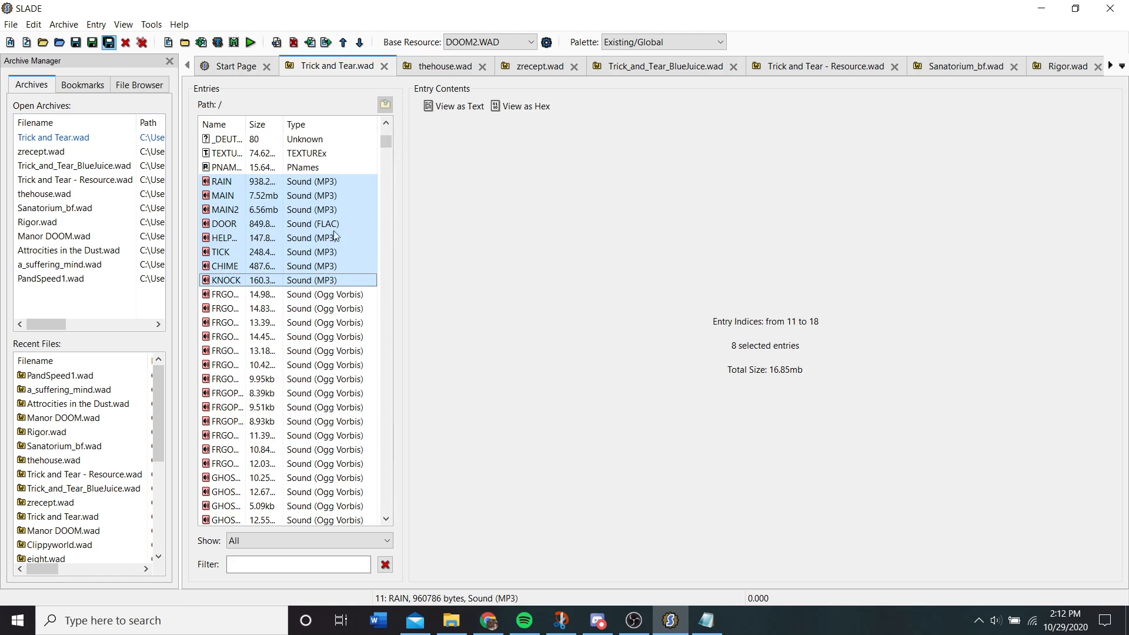
- Compare Trick and Tear.wad with thehouse.wad, and examine the pasted SNDINFO, ZSCRIPT, TEXTMAP and MAP01 entries
scroll(332, 239, up, 7)
scroll(294, 297, up, 4)
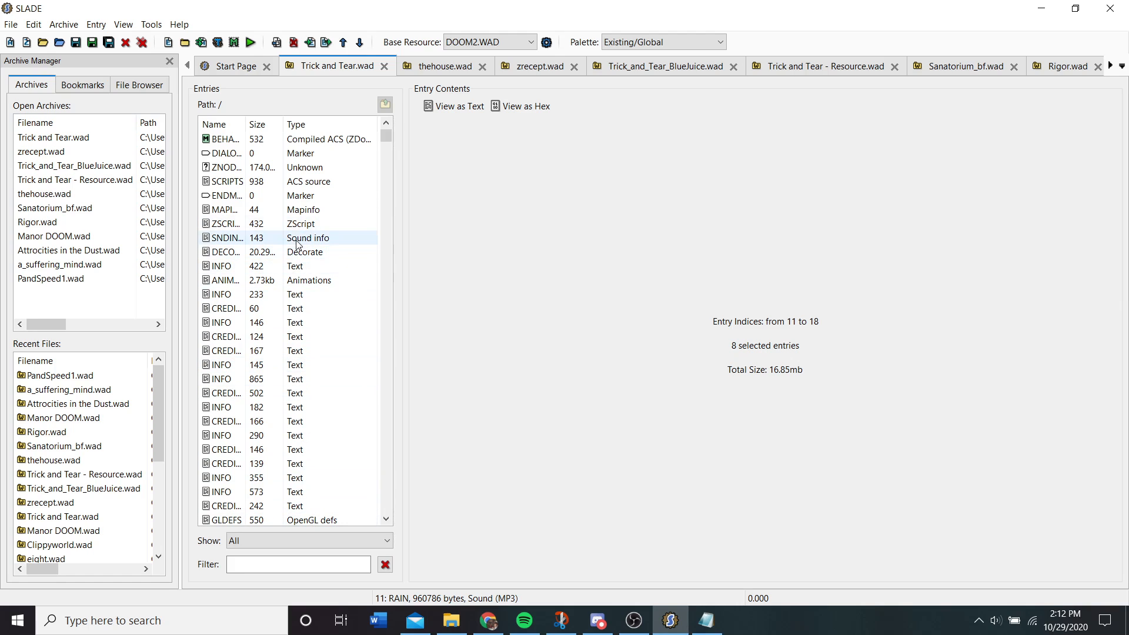
click(435, 68)
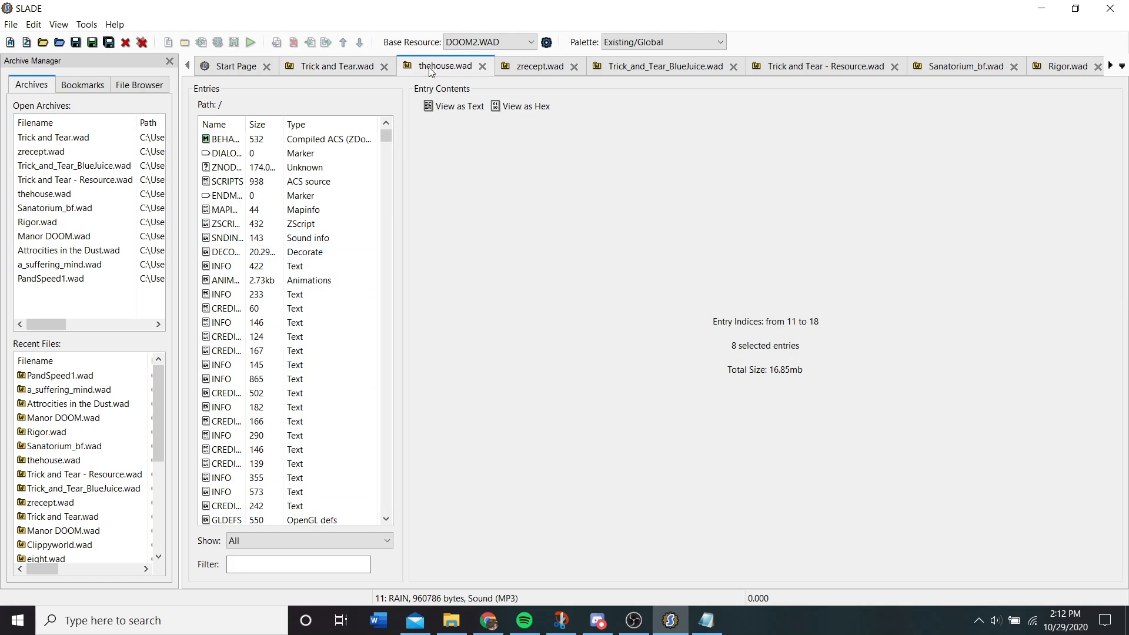
click(347, 67)
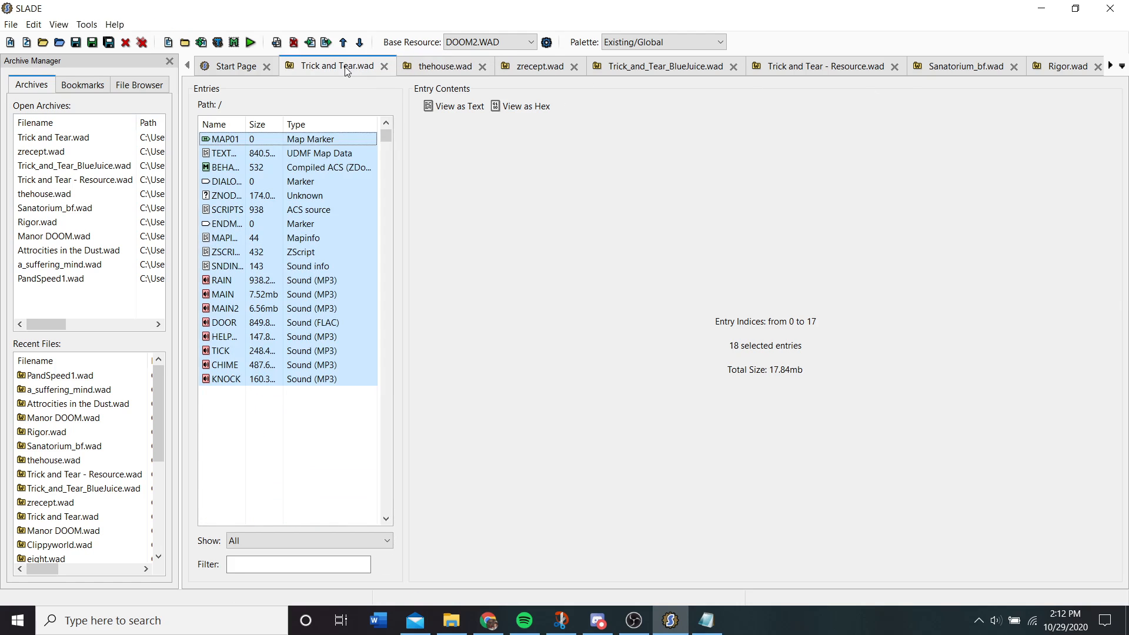
click(244, 68)
click(320, 69)
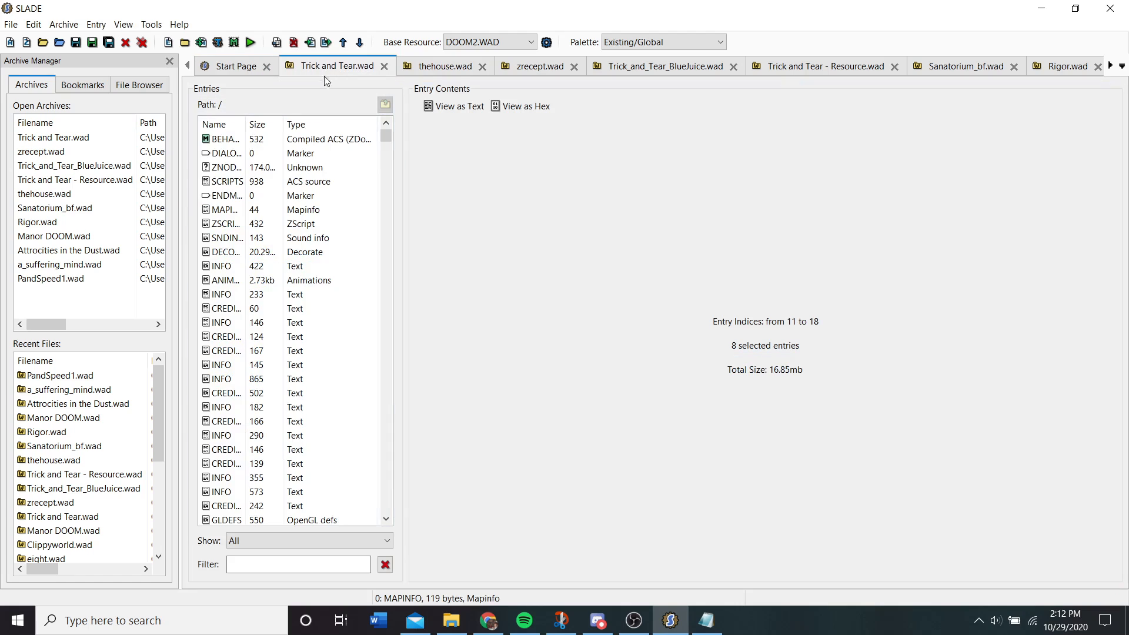
click(259, 238)
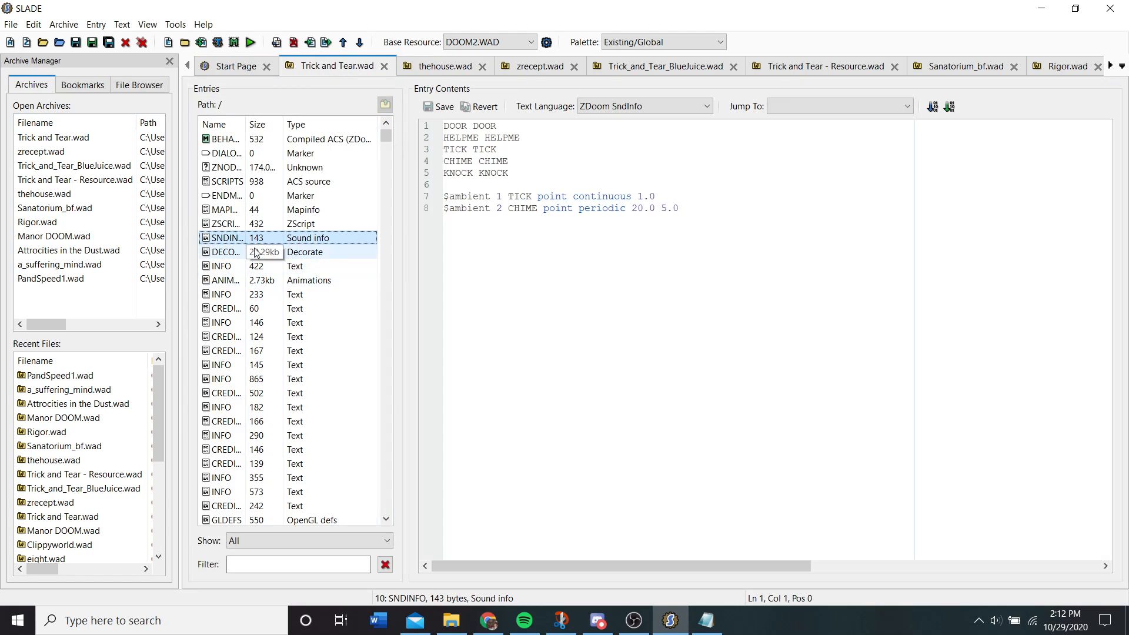
scroll(256, 253, up, 1)
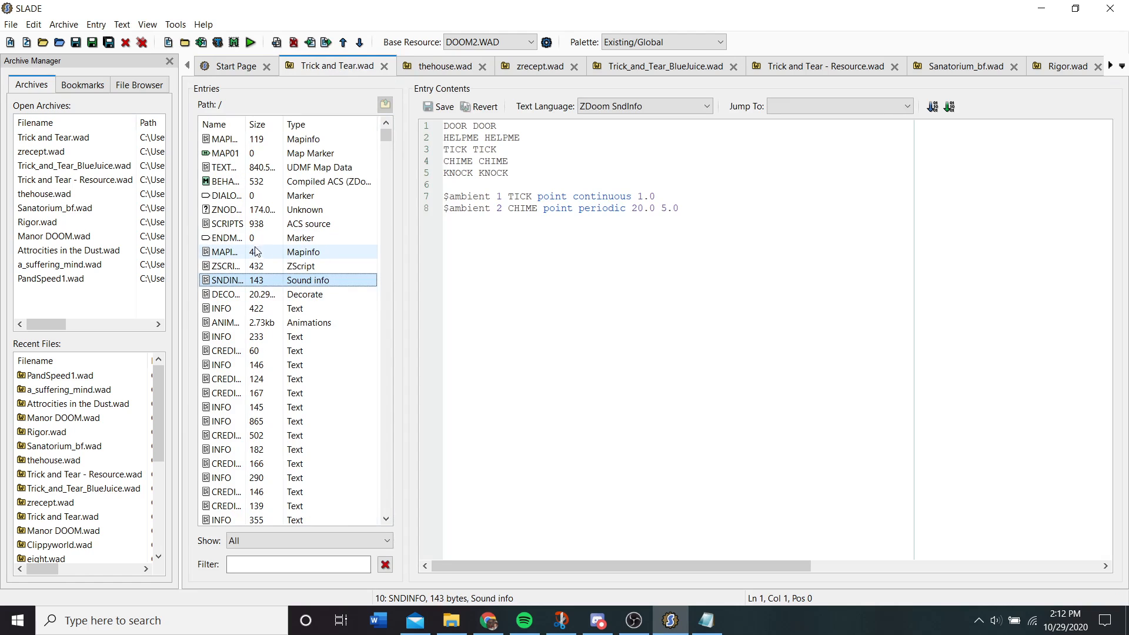
click(257, 268)
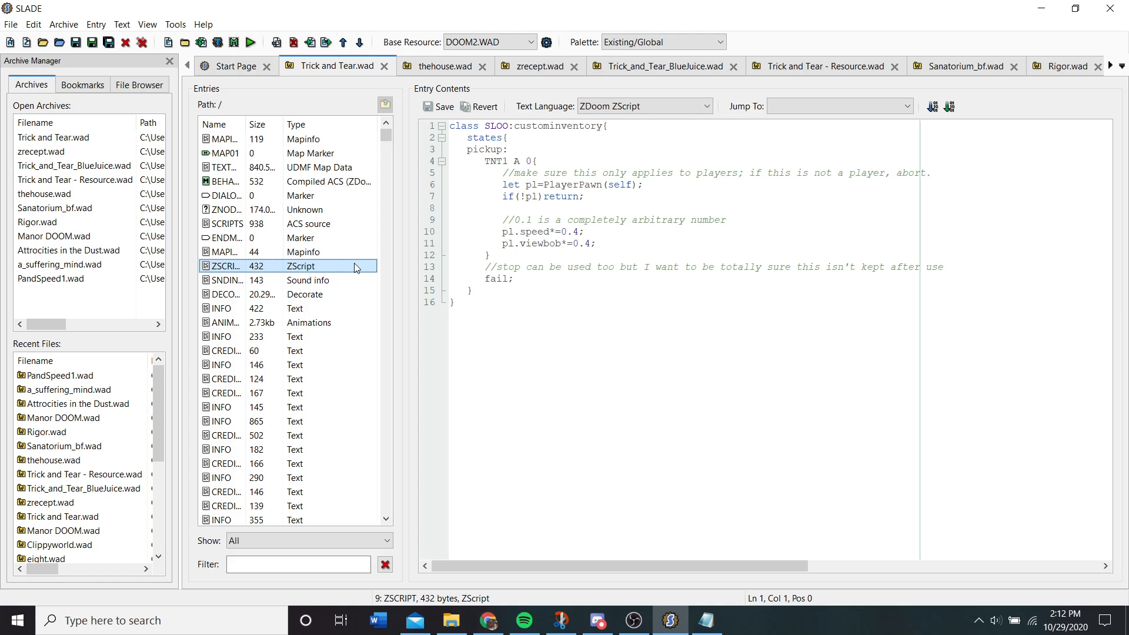
click(297, 168)
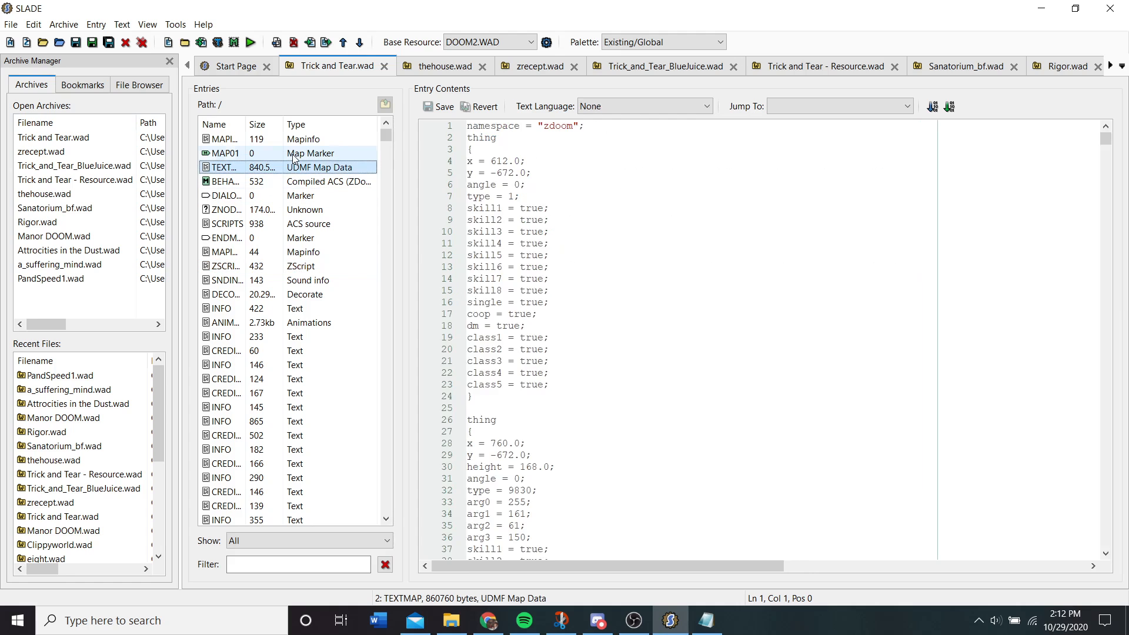
click(293, 155)
click(296, 124)
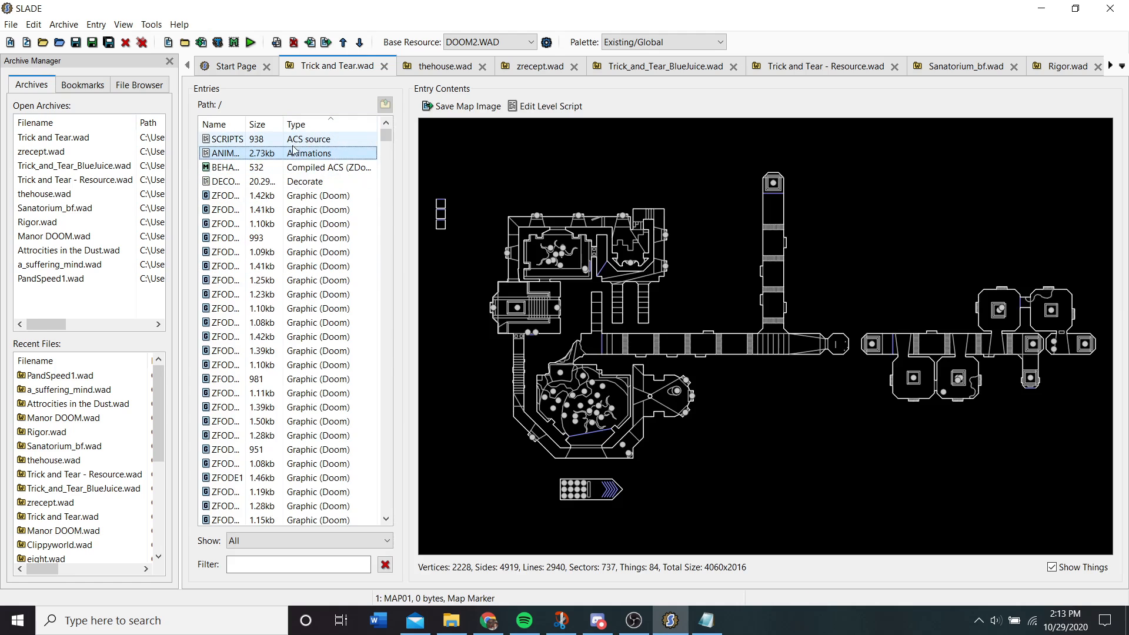
click(296, 124)
click(296, 124)
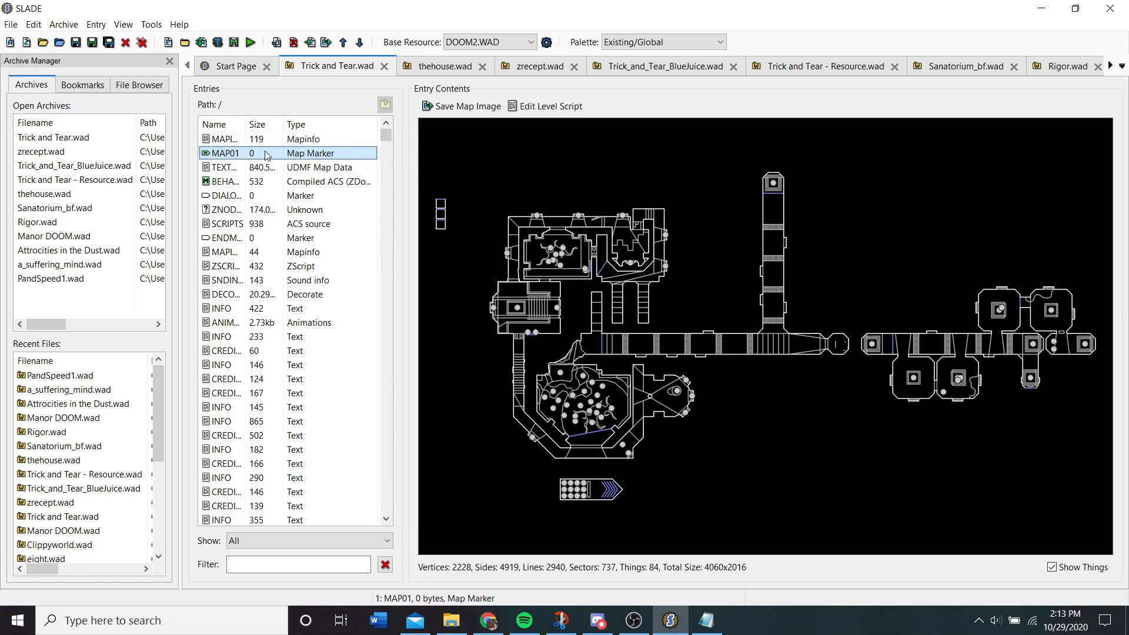
- Copy the whole MAP01 definition from the pasted MAPINFO entry below ENDMAP and delete that entry
click(241, 252)
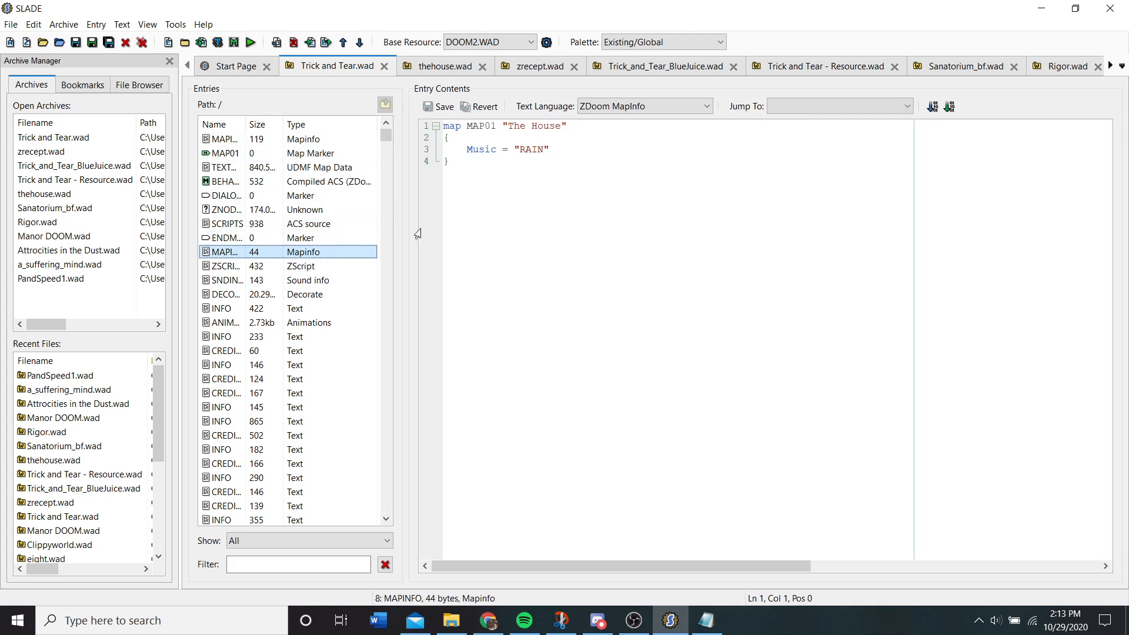
drag(544, 192, 438, 112)
key(ctrl+c)
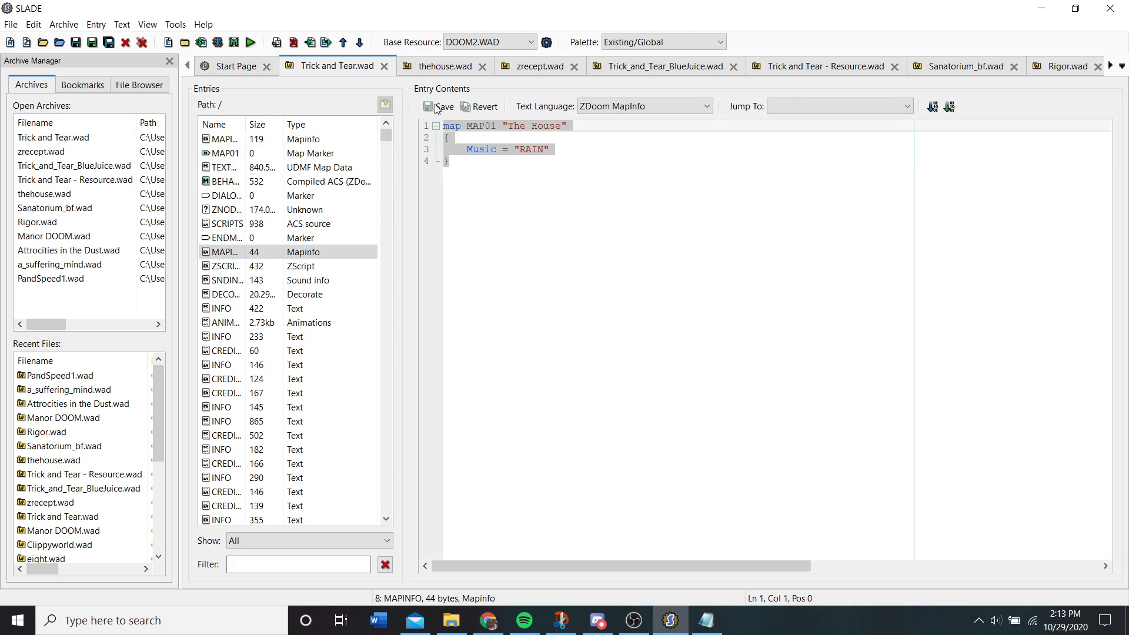
click(283, 252)
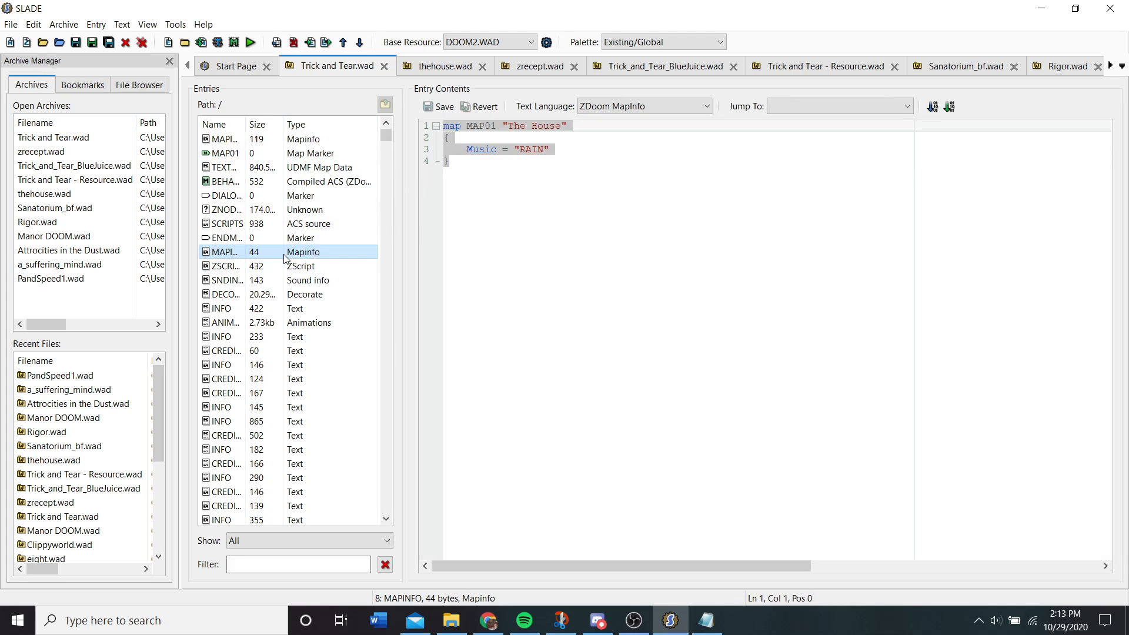
key(Delete)
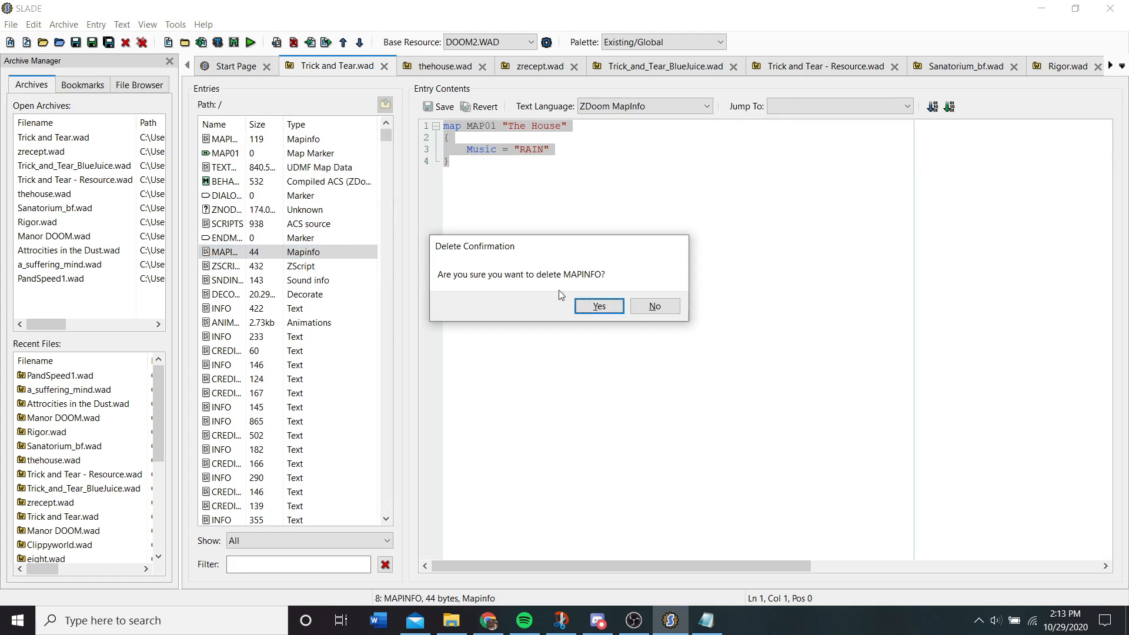
click(599, 305)
- Paste the MAP01 "The House" definition below the defaultmap block in the first MAPINFO entry, adding an empty line under its heading
click(283, 144)
click(549, 224)
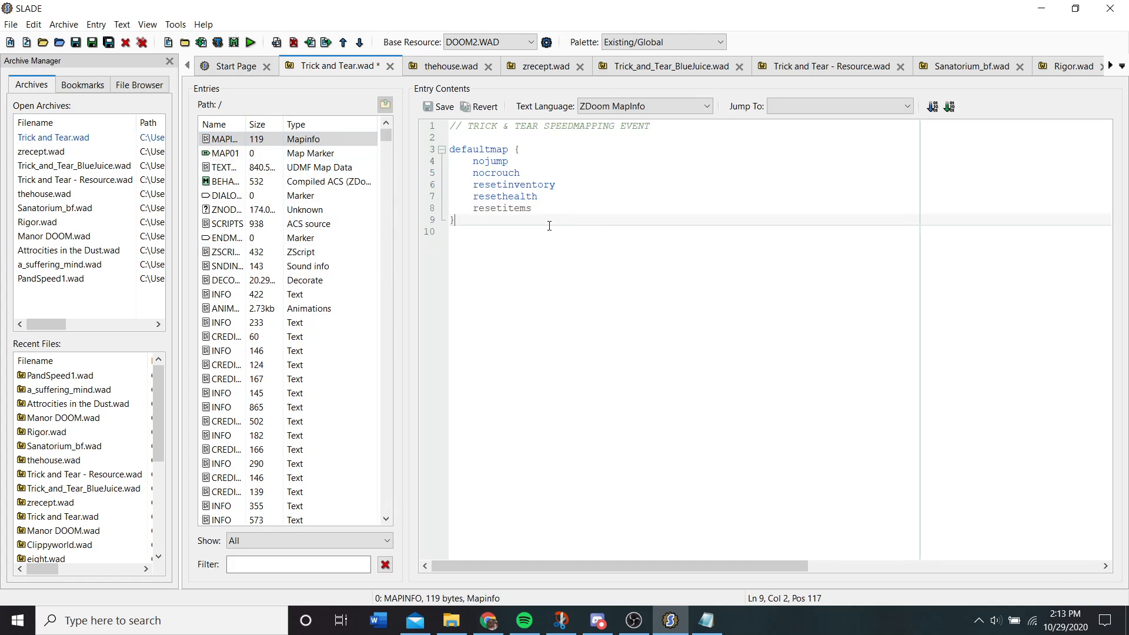
key(Return)
key(Return)
key(ctrl+v)
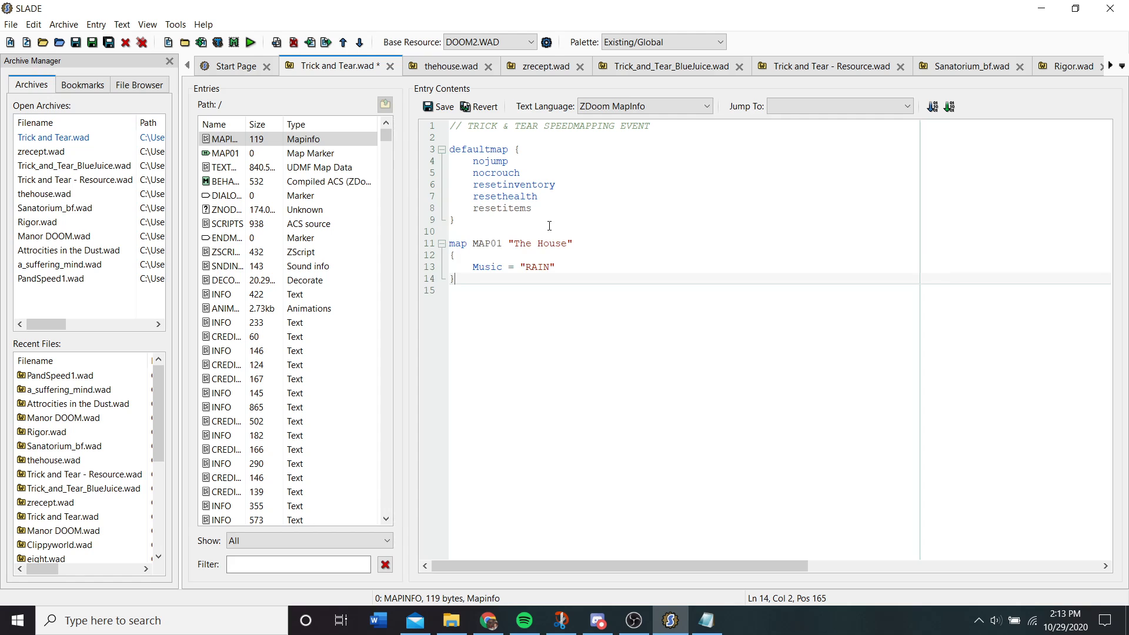
click(590, 239)
key(Return)
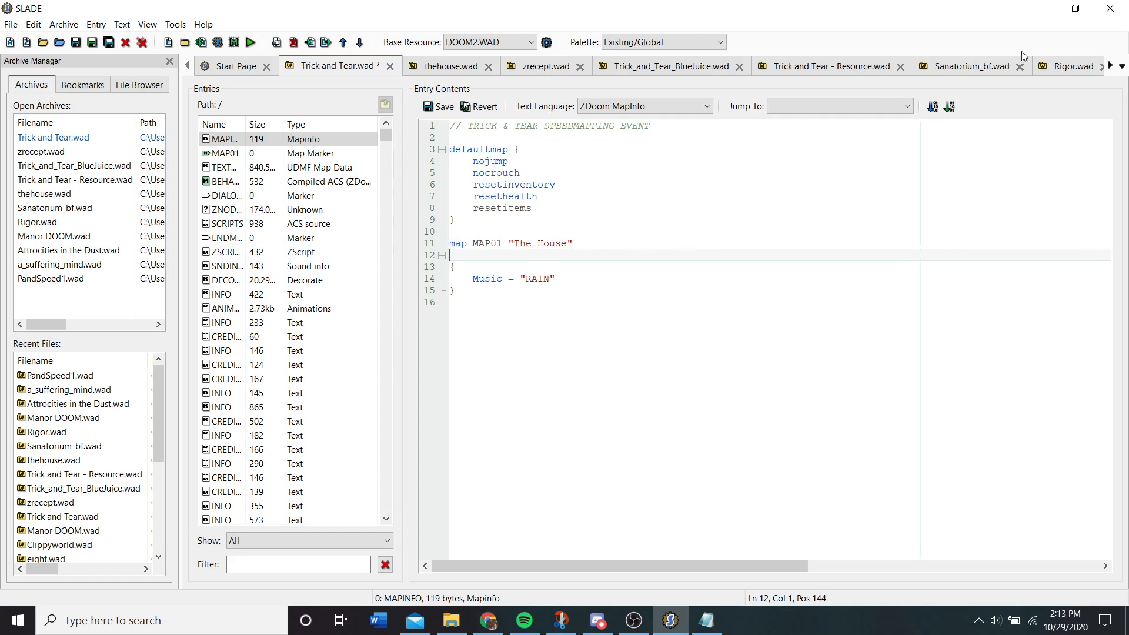
- Examine how the map definitions are written in PandSpeed1.wad's MAPINFO entry and return to Trick and Tear.wad
click(1115, 67)
click(1115, 67)
click(1115, 67)
click(1115, 67)
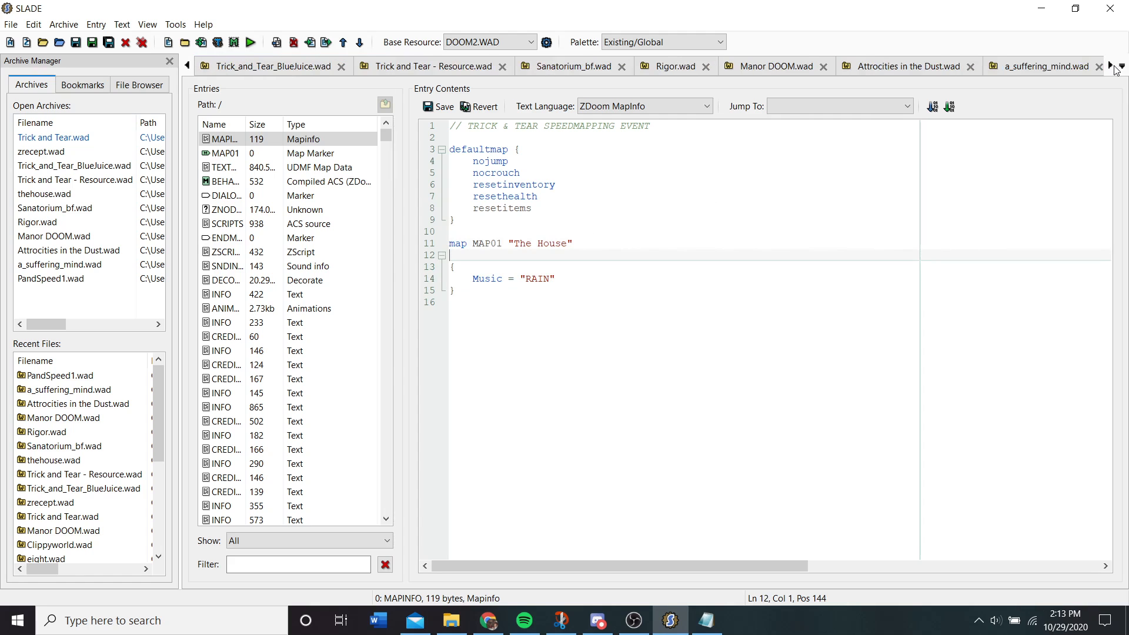
click(1115, 69)
click(1003, 69)
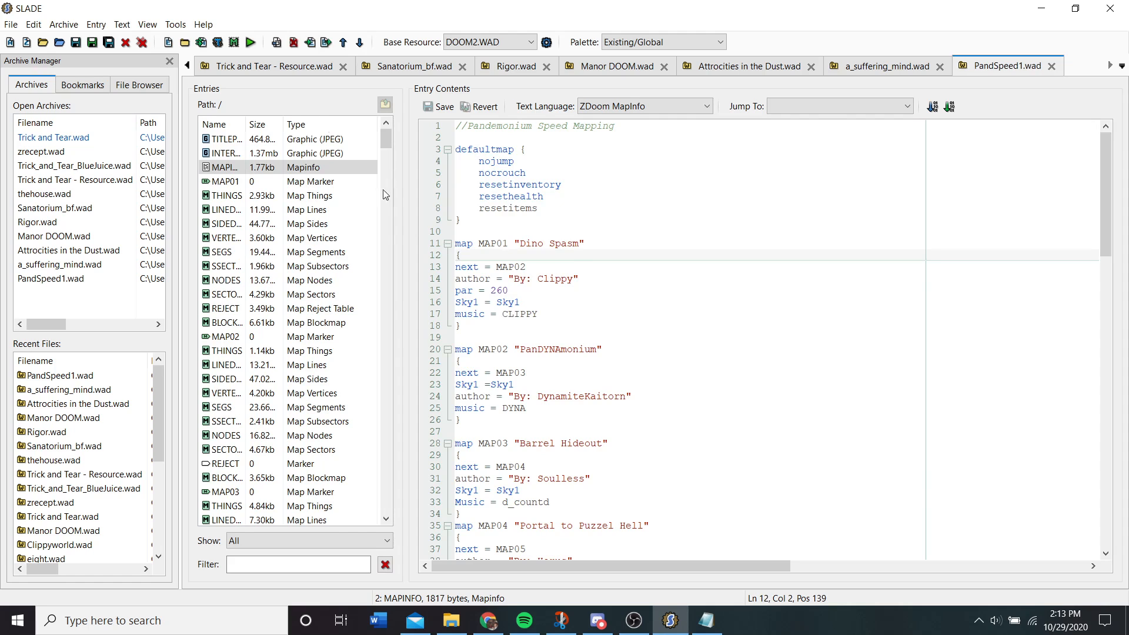
click(192, 66)
click(193, 66)
click(193, 66)
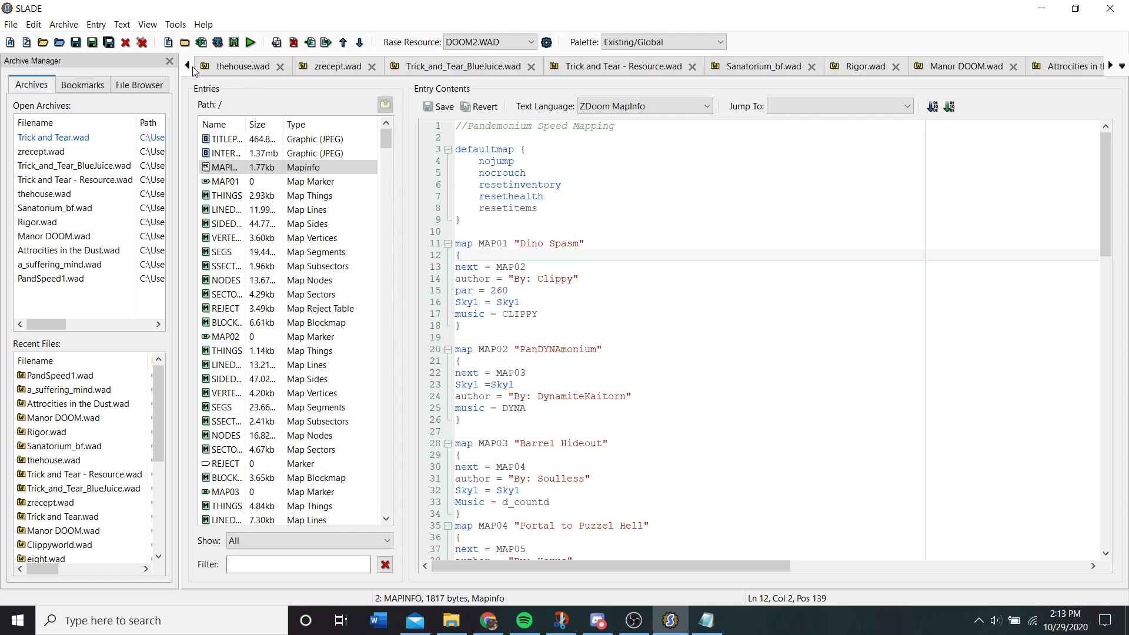
click(192, 66)
click(192, 66)
click(347, 67)
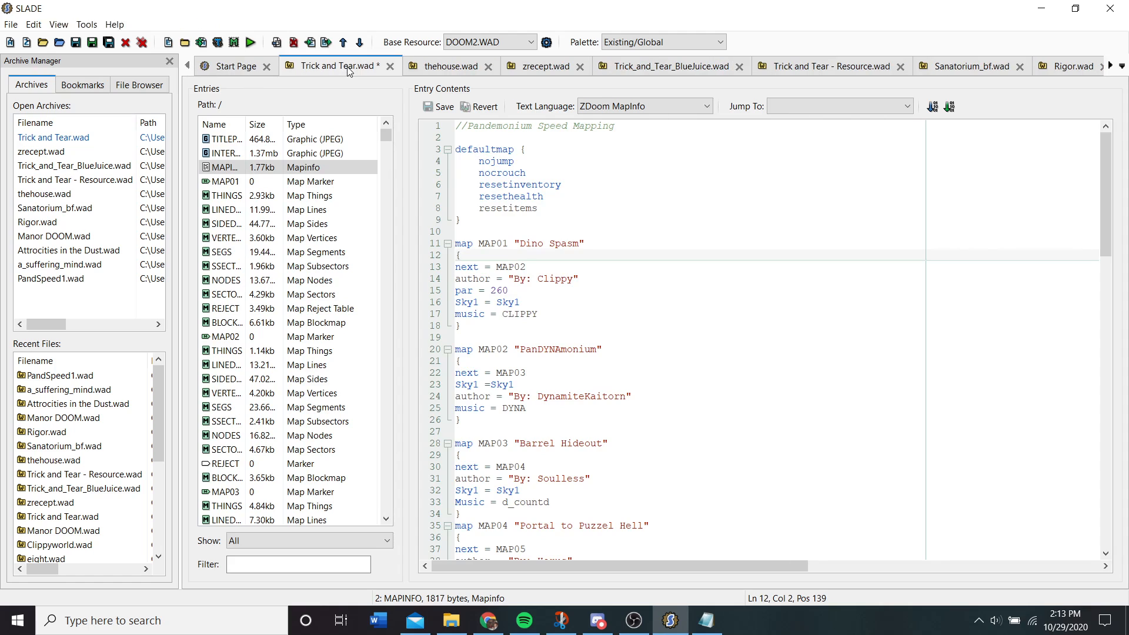
- Add Next = MAP02 and an Author line with "By:" and the mapper's name below the music line of MAP01
click(538, 271)
click(589, 280)
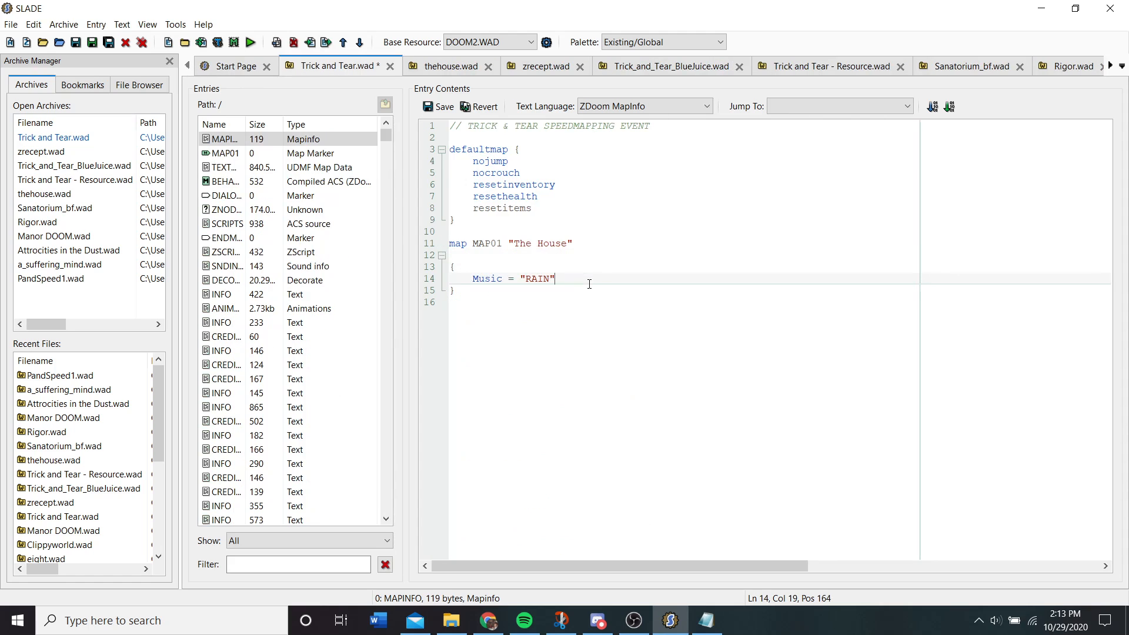
key(Return)
text(Next)
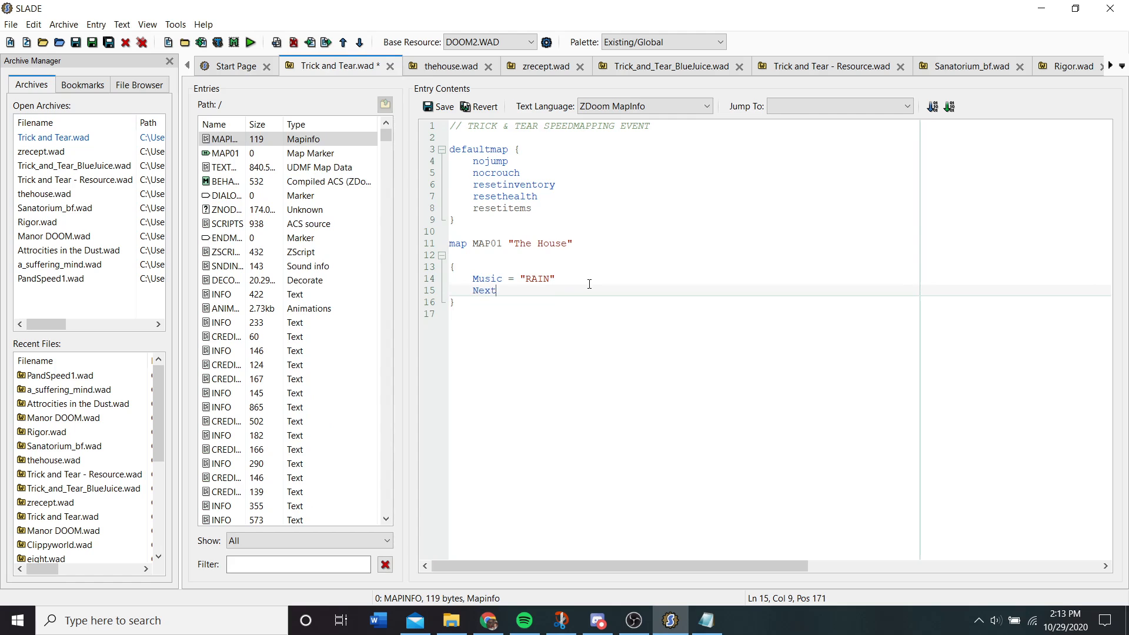
text( = MAP02)
key(Return)
text(Author)
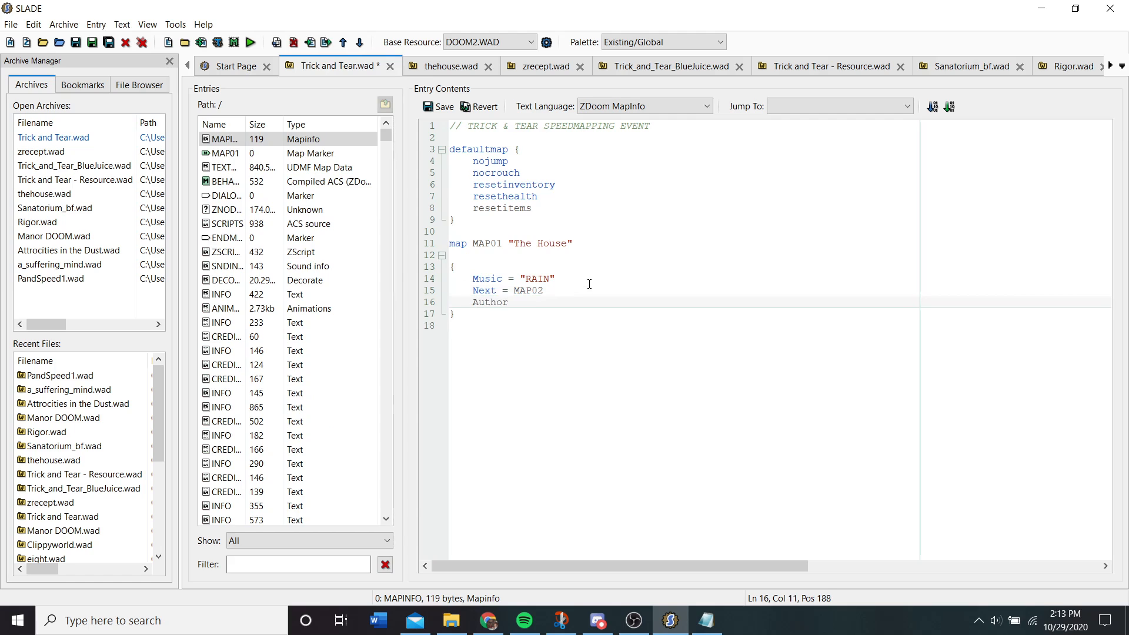
text( = "By: RonnieJamesDIner)
key(BackSpace)
key(BackSpace)
key(BackSpace)
text(ner")
- Check the MAP01 definition in PandSpeed1.wad again and the entries of thehouse.wad against the new definition in Trick and Tear.wad
click(1110, 65)
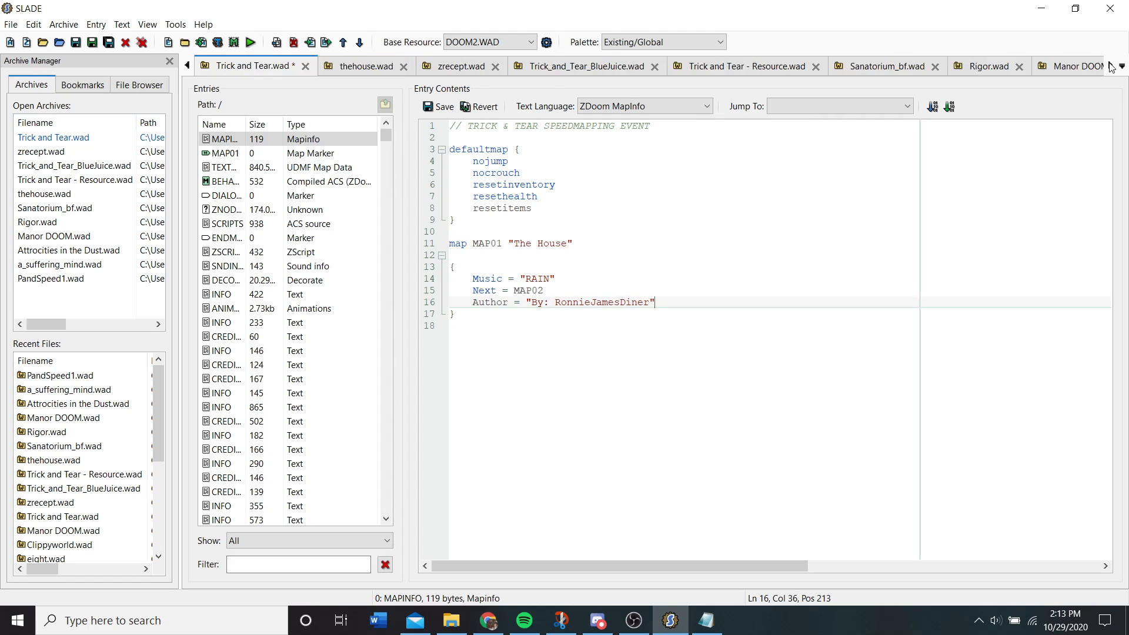
click(1110, 65)
click(1109, 65)
click(1109, 66)
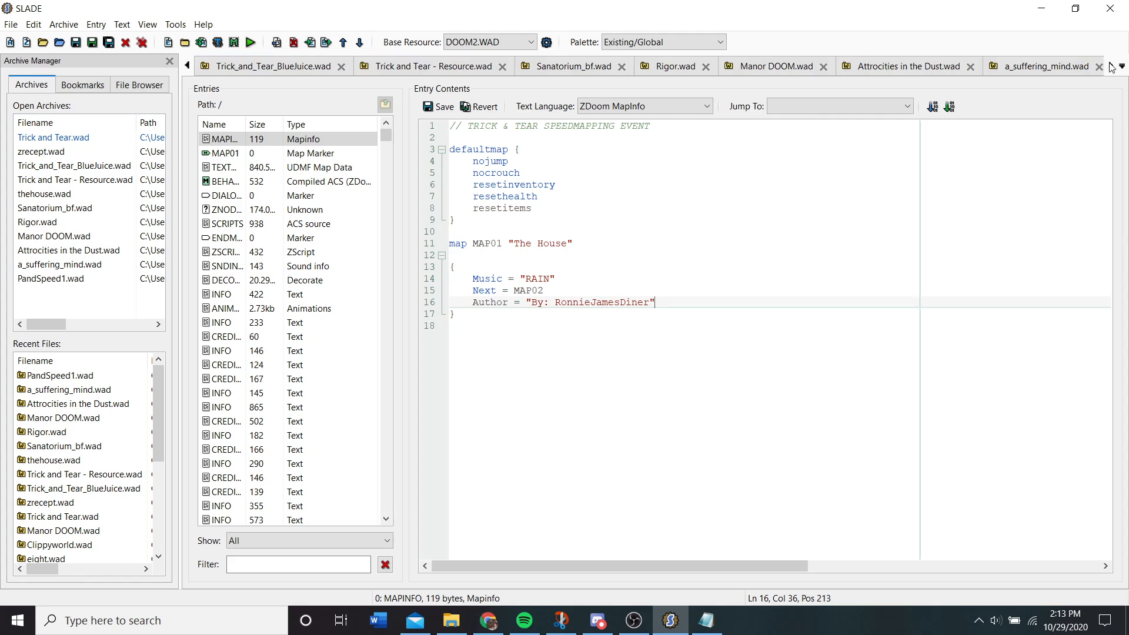
click(1109, 65)
click(1014, 69)
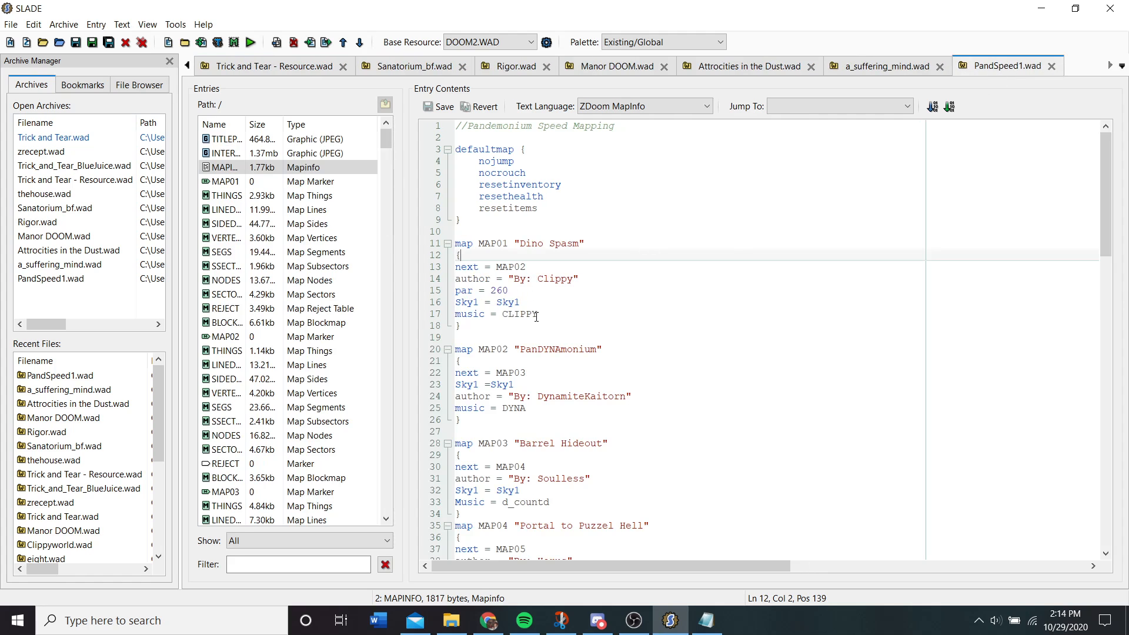
click(188, 65)
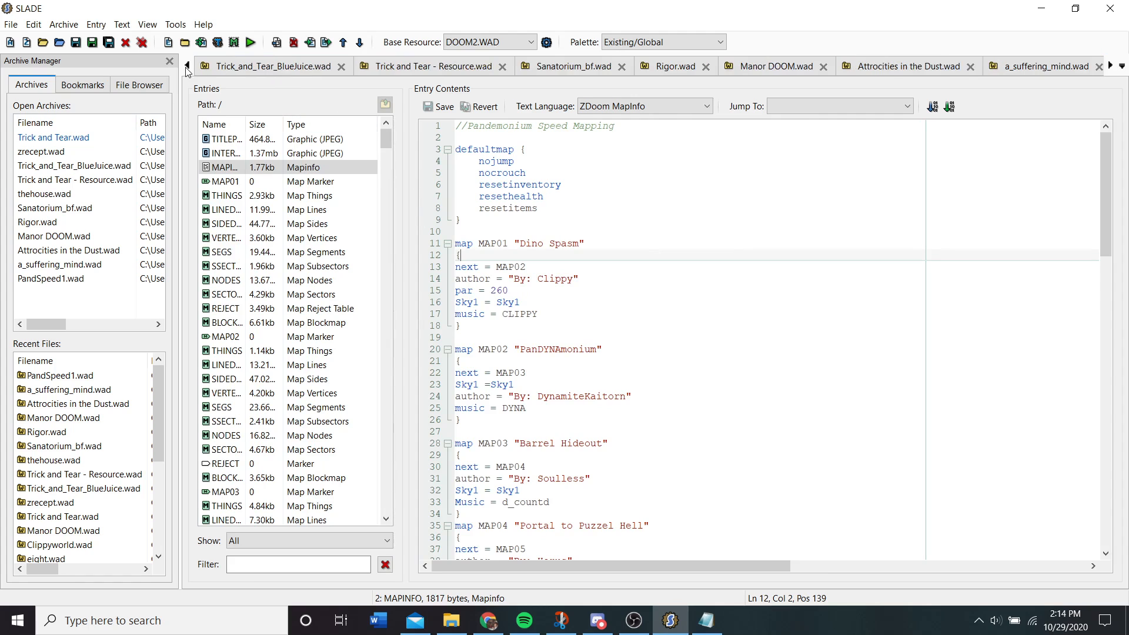
click(187, 66)
click(187, 66)
click(187, 66)
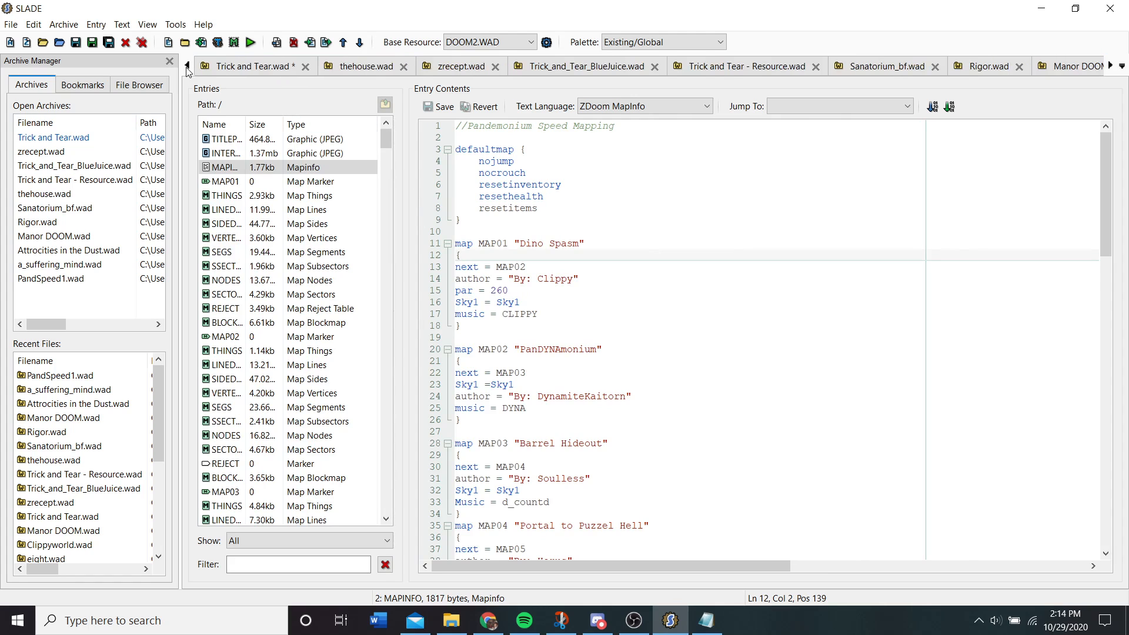
click(375, 69)
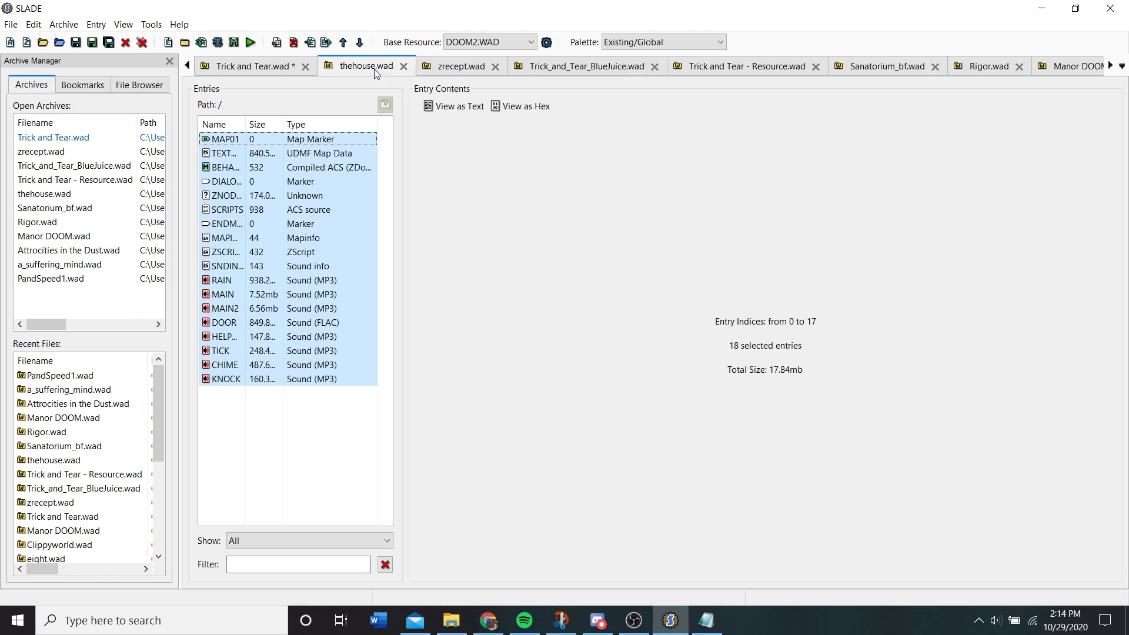
click(266, 67)
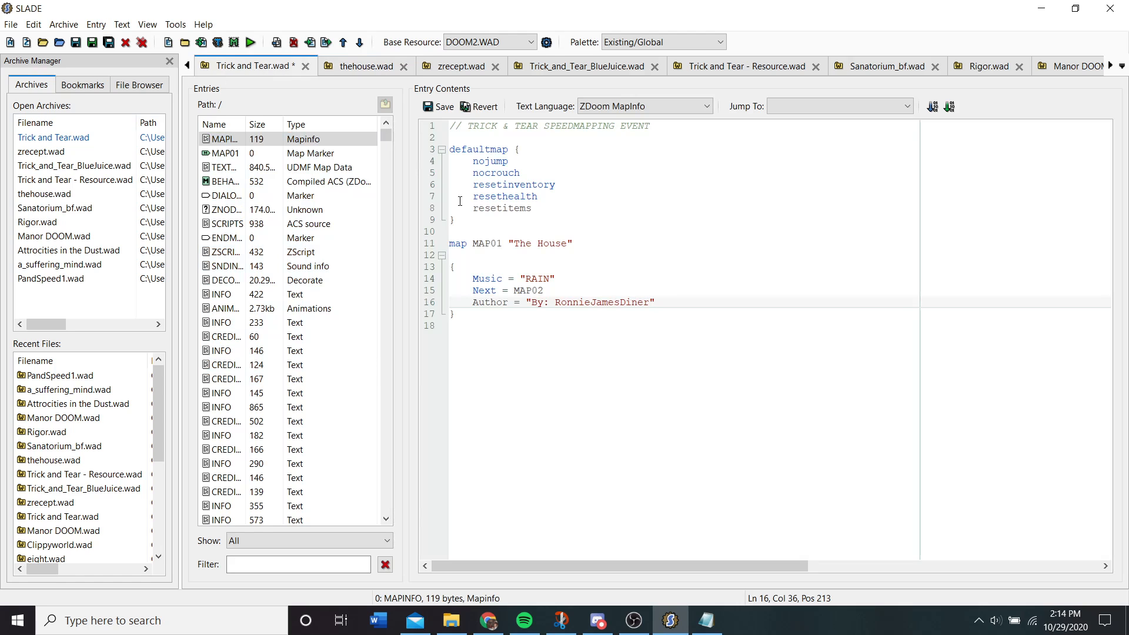
- Save the edited MAPINFO entry while opening the first SNDINFO entry, near the start of the Trick and Tear.wad list
scroll(328, 223, down, 8)
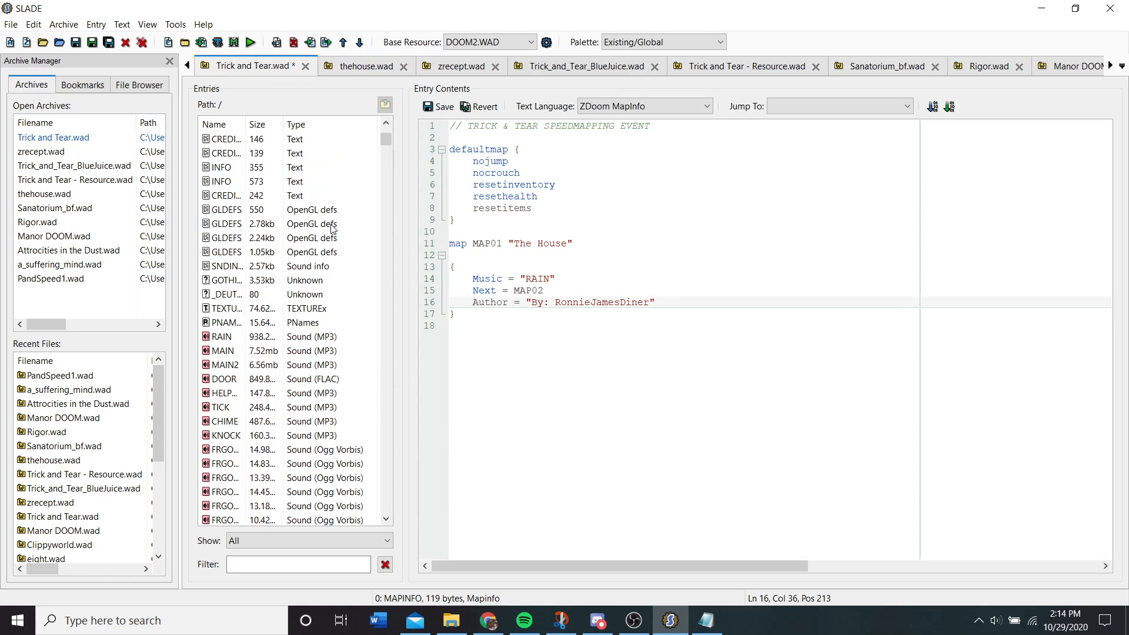
scroll(229, 342, up, 8)
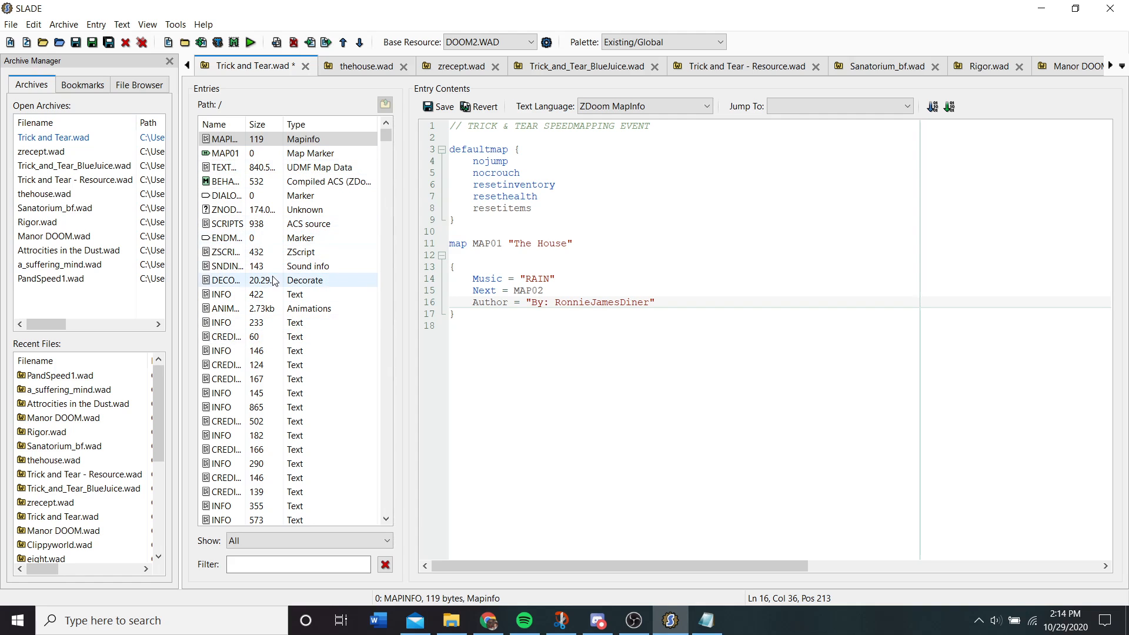
click(359, 266)
click(598, 305)
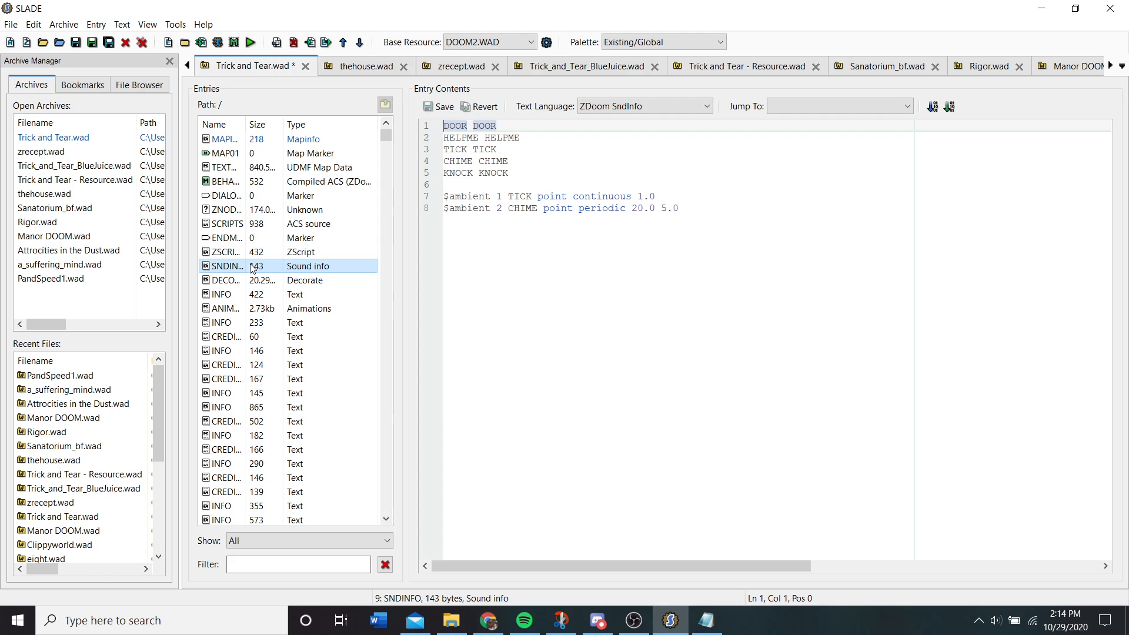
- Review the longer SNDINFO entry below the GLDEFS entries, and copy the entire text of the first SNDINFO entry
scroll(253, 267, down, 4)
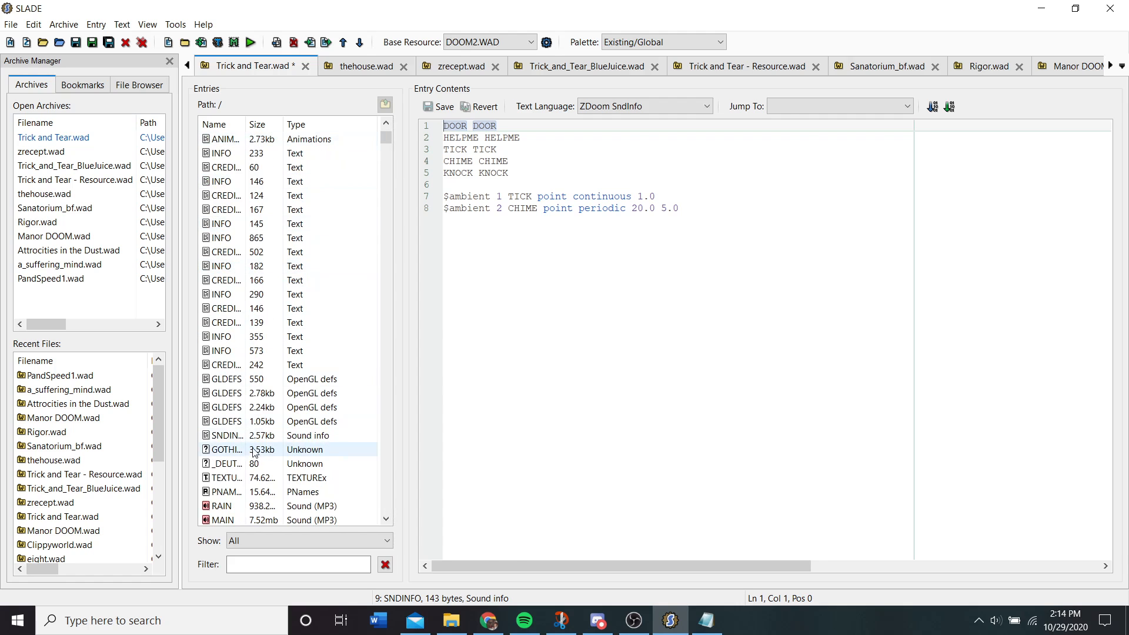
click(255, 435)
scroll(719, 406, down, 15)
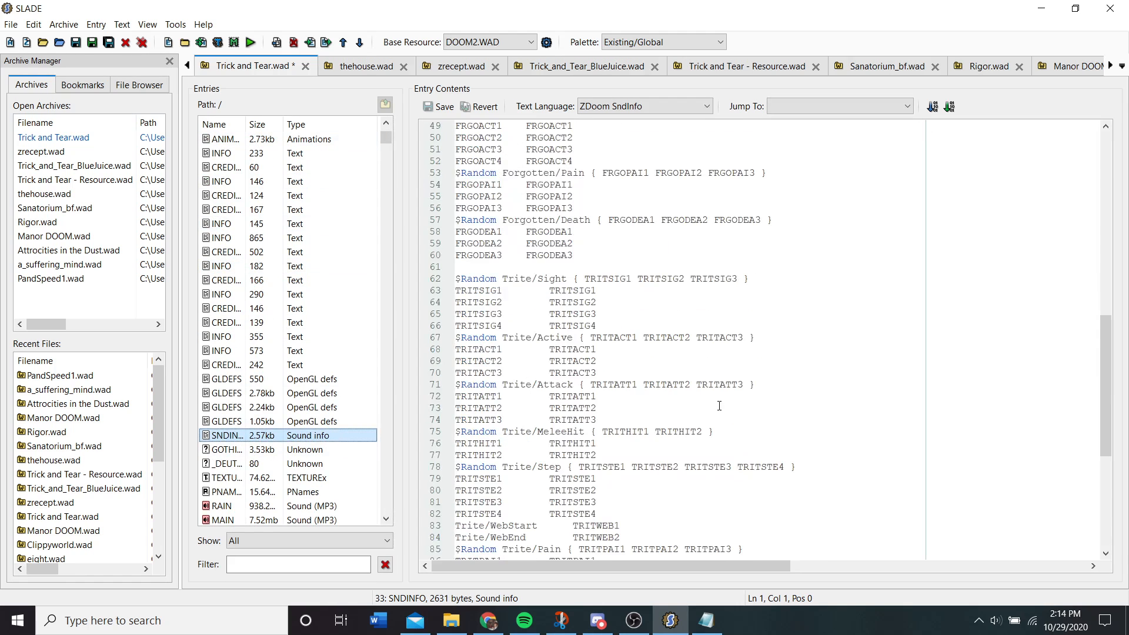
scroll(719, 406, down, 8)
scroll(252, 246, up, 4)
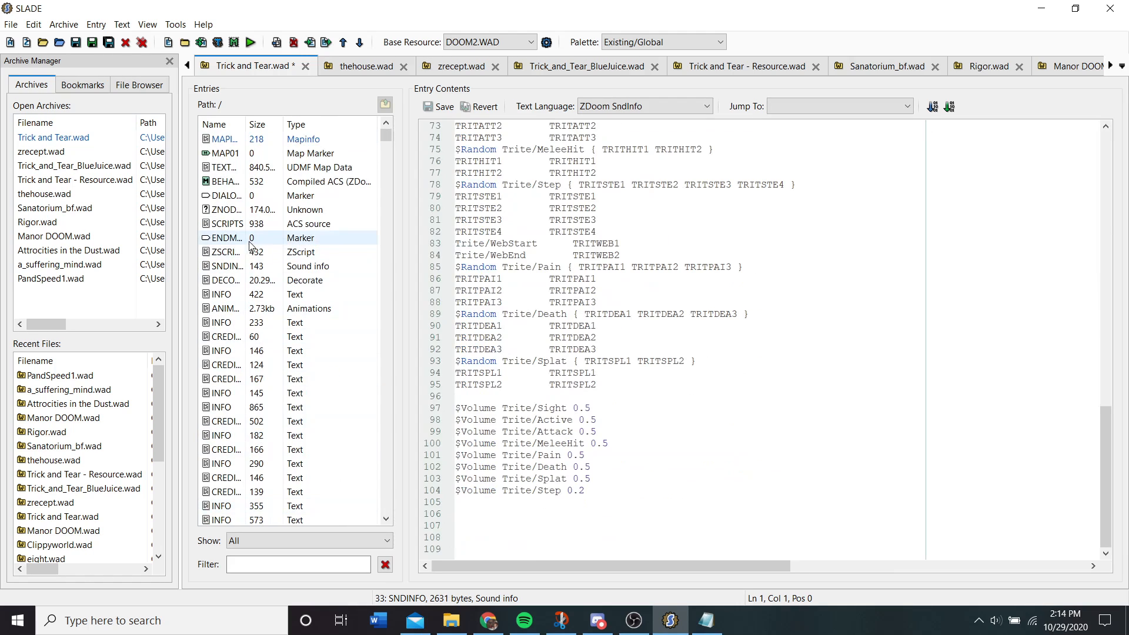
click(253, 266)
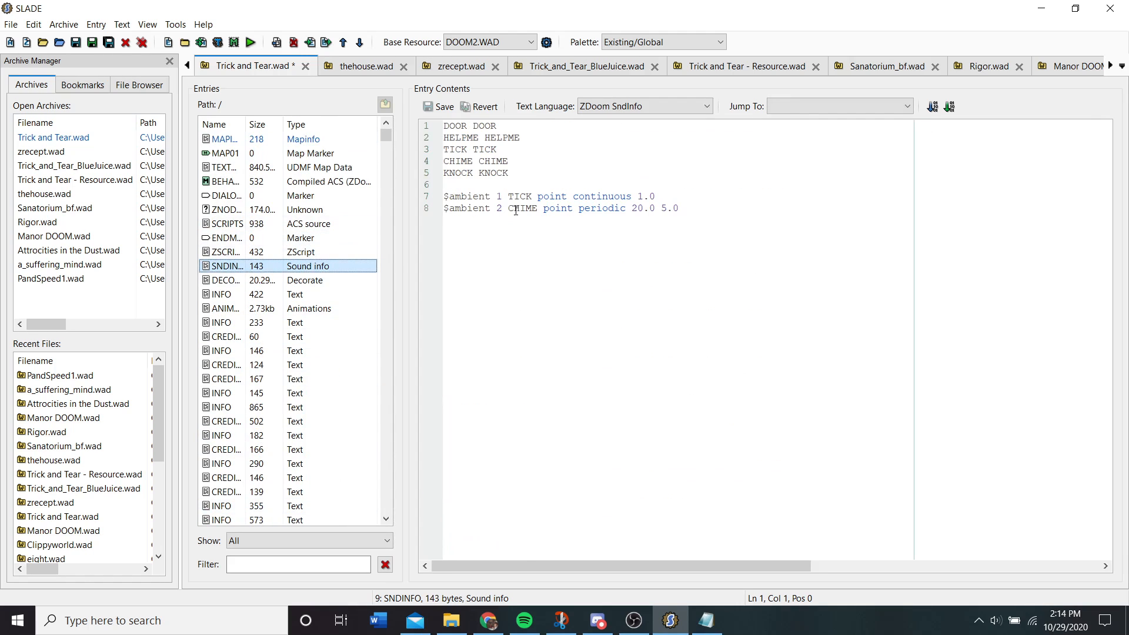
click(788, 204)
key(ctrl+a)
key(ctrl+c)
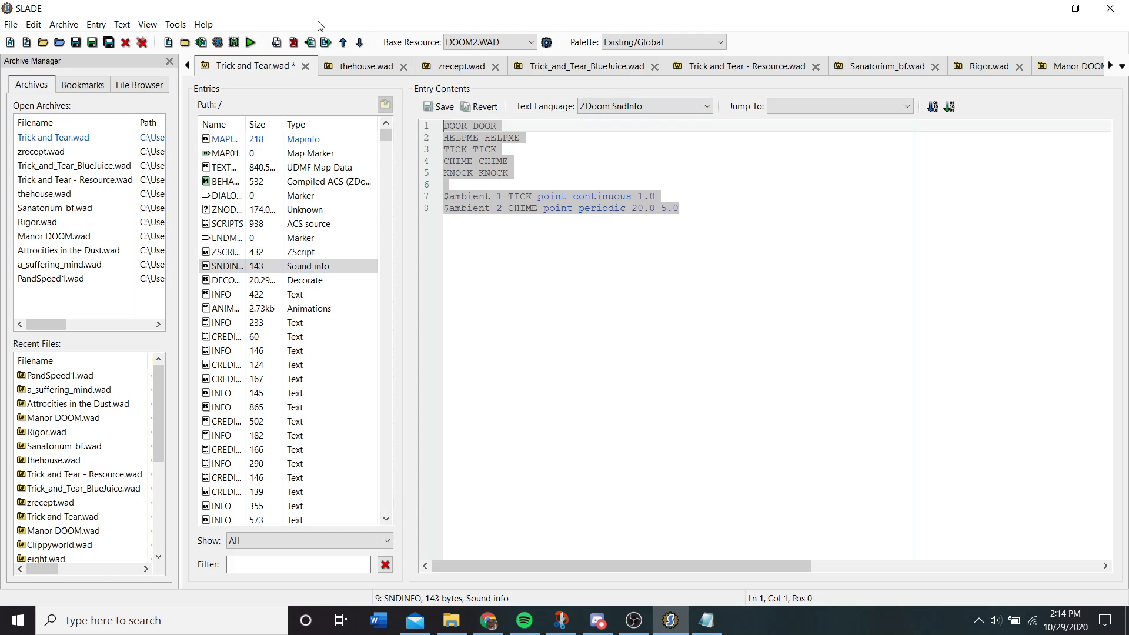
- Paste the copied sound definitions below the last $Volume line of the longer SNDINFO entry and save that entry
scroll(352, 235, down, 8)
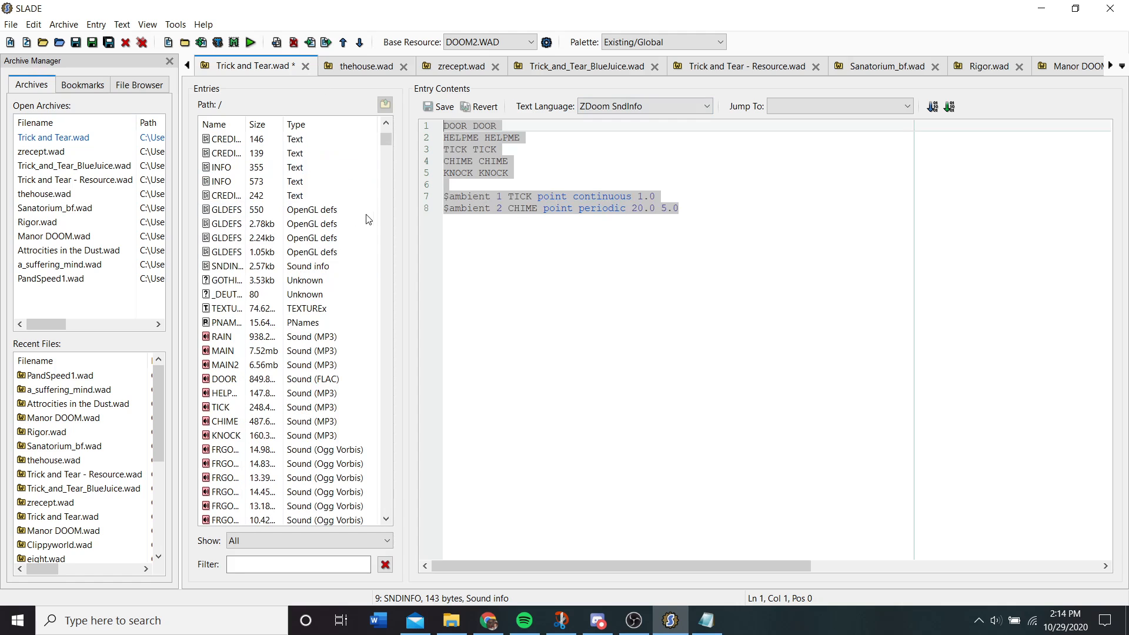
click(259, 266)
scroll(1000, 324, down, 13)
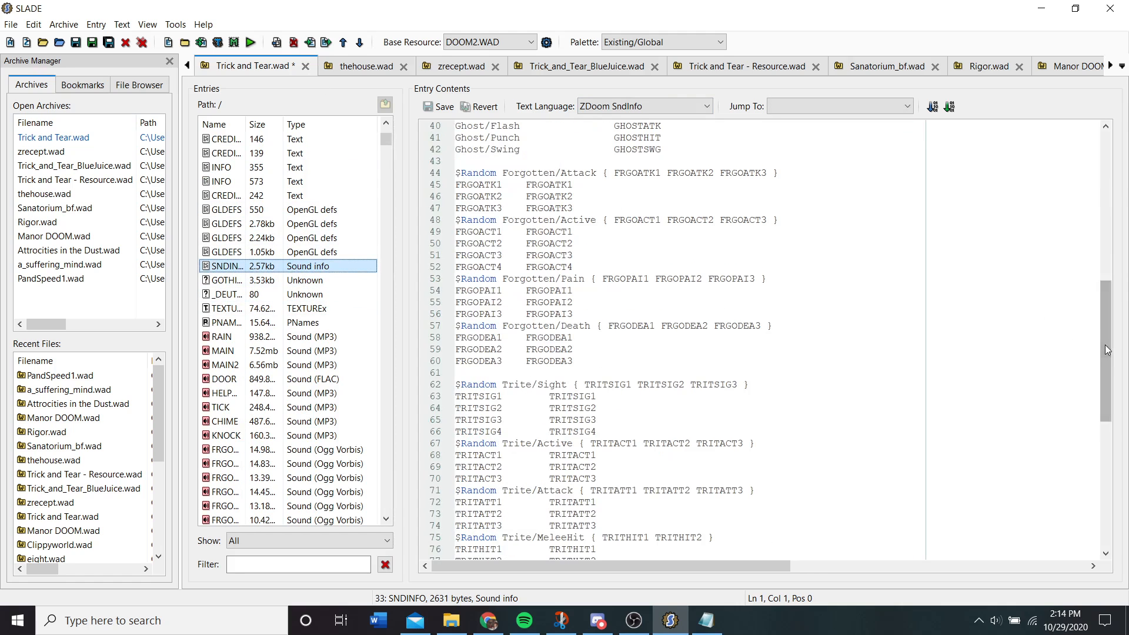
drag(1106, 348, 1105, 475)
click(670, 499)
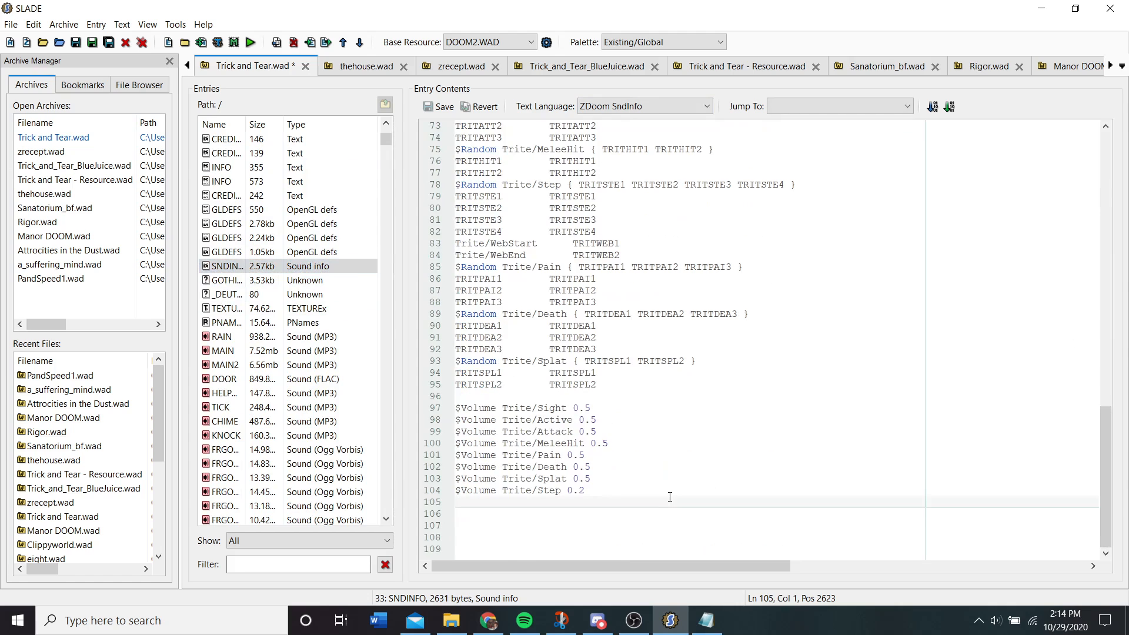
key(ctrl+v)
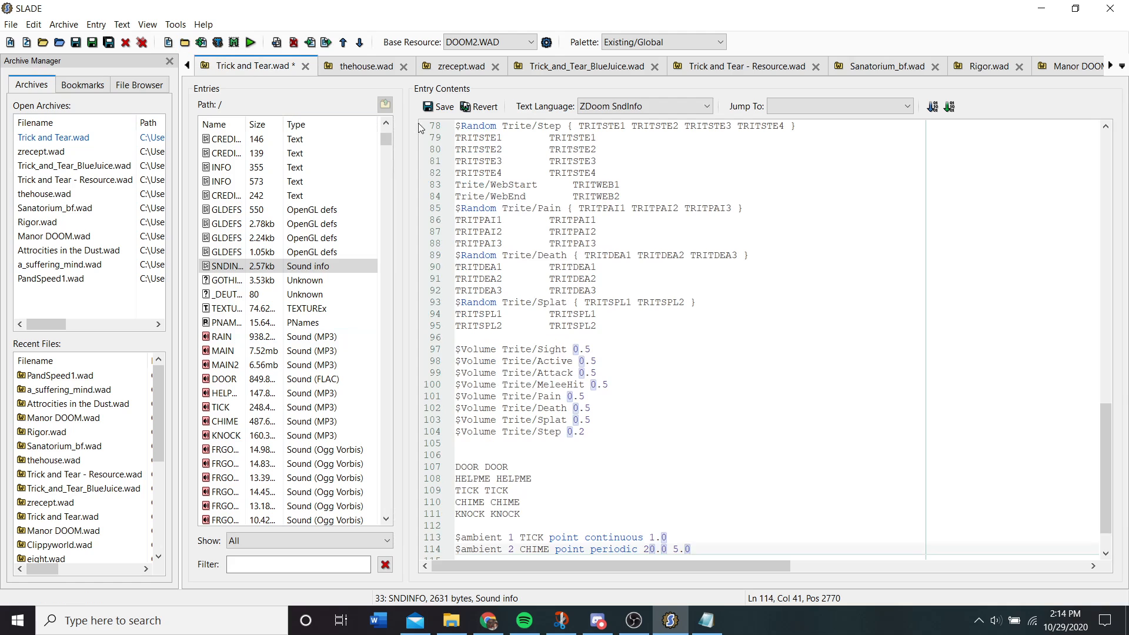
click(438, 106)
- Delete the first SNDINFO entry, located between ZSCRIPT and DECORATE, from Trick and Tear.wad
scroll(319, 246, up, 2)
scroll(318, 246, up, 6)
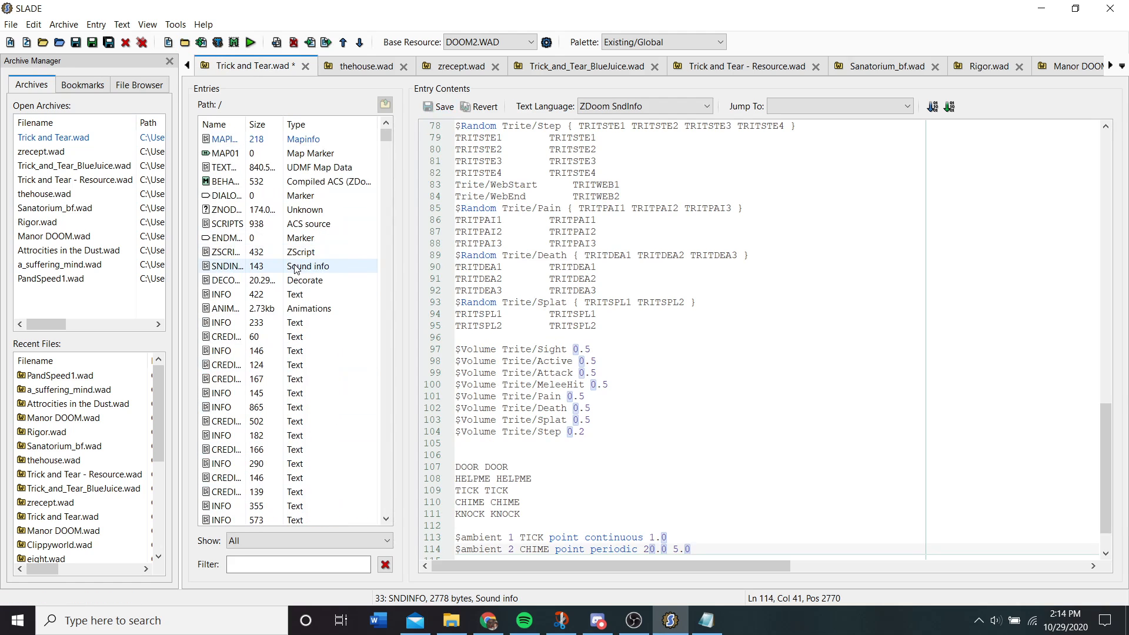
click(296, 268)
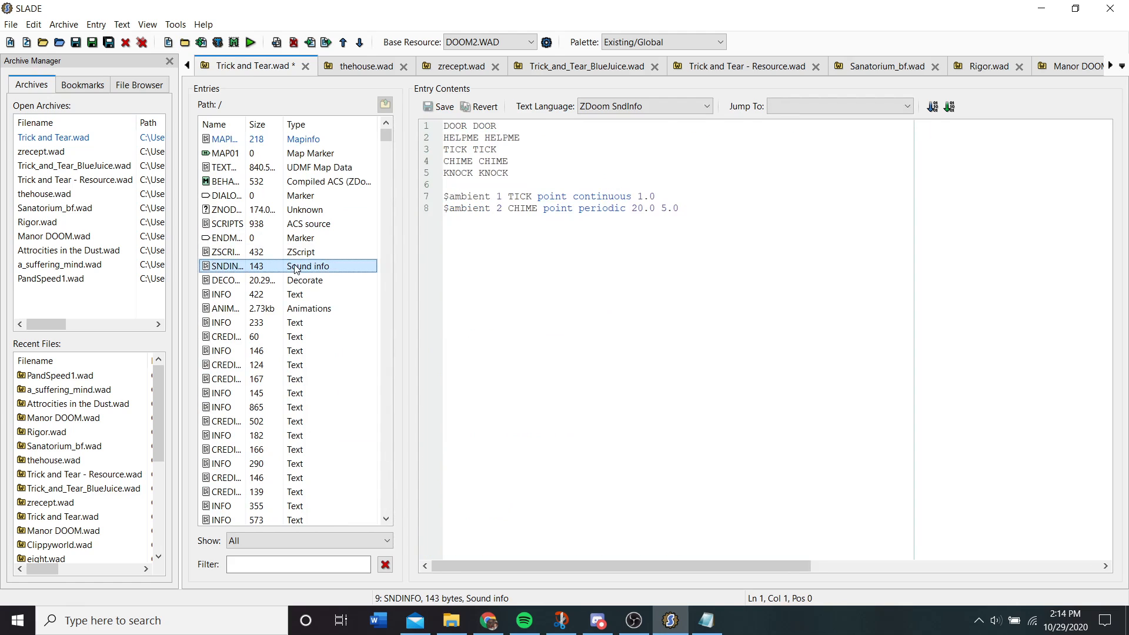
key(Delete)
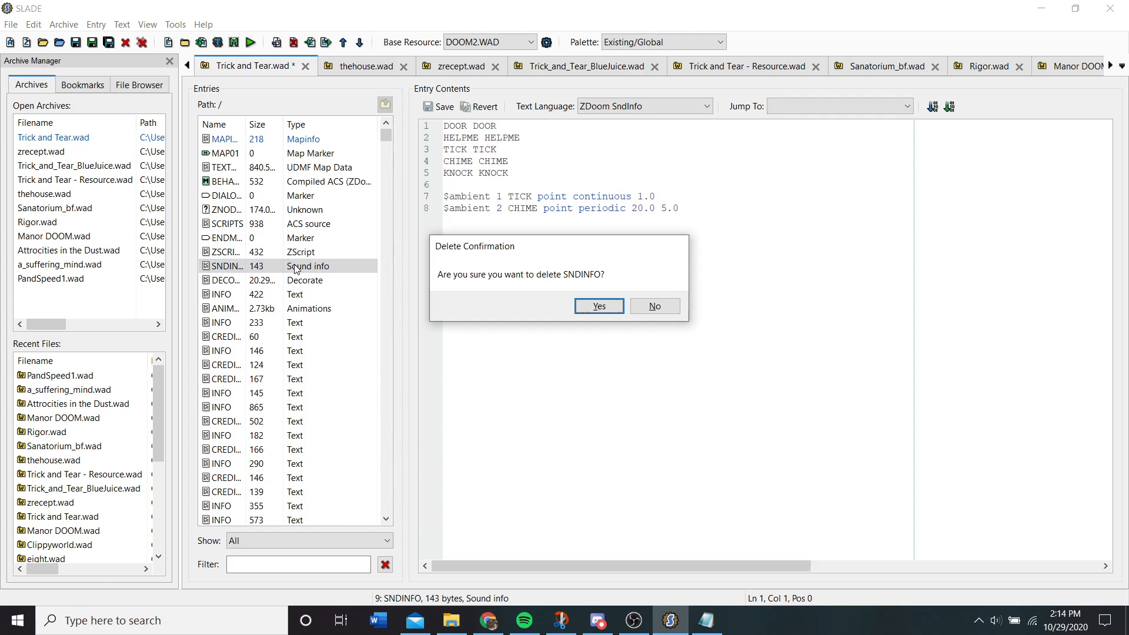
click(599, 307)
- Look through the DECORATE, ZSCRIPT, INFO and MAPINFO entries and save the Trick and Tear.wad archive
click(276, 267)
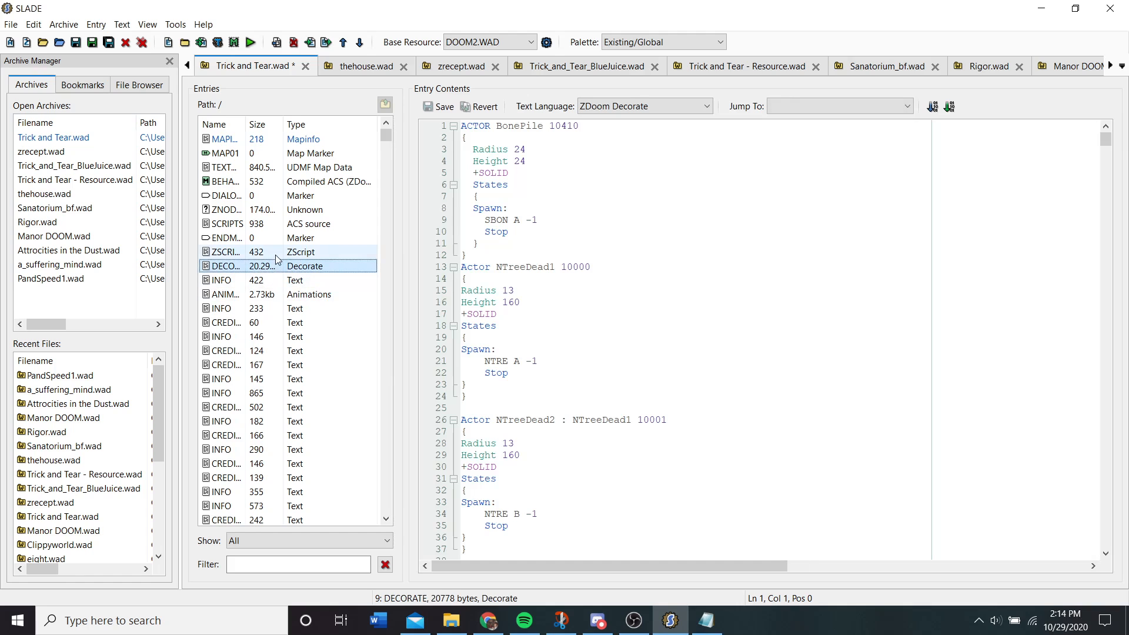
click(277, 252)
click(279, 283)
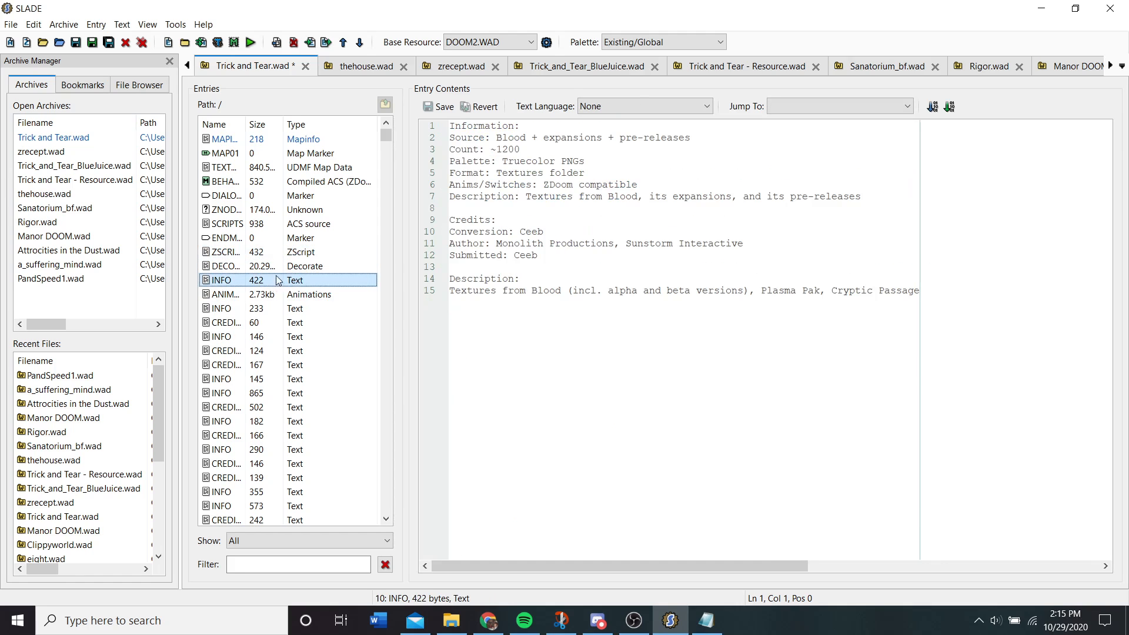
click(276, 252)
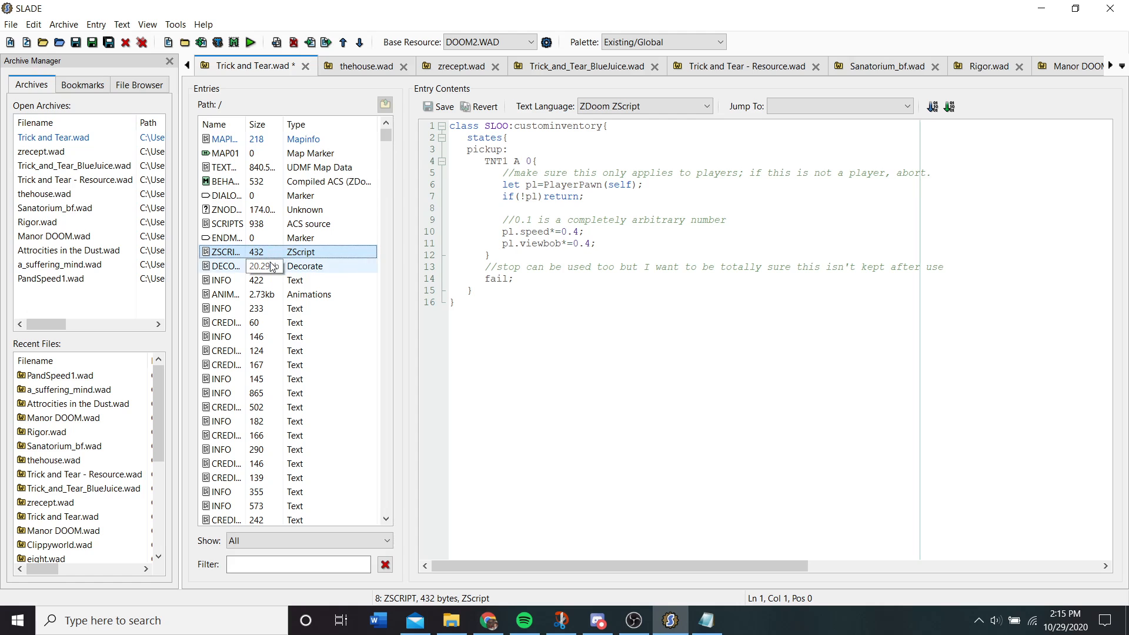
click(236, 241)
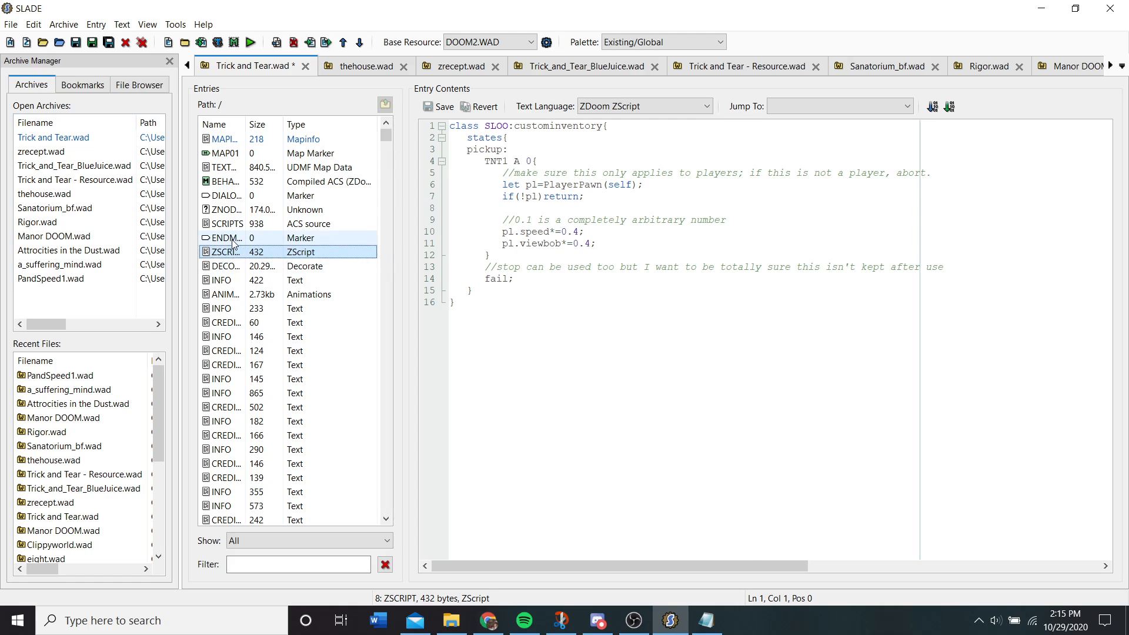
click(247, 138)
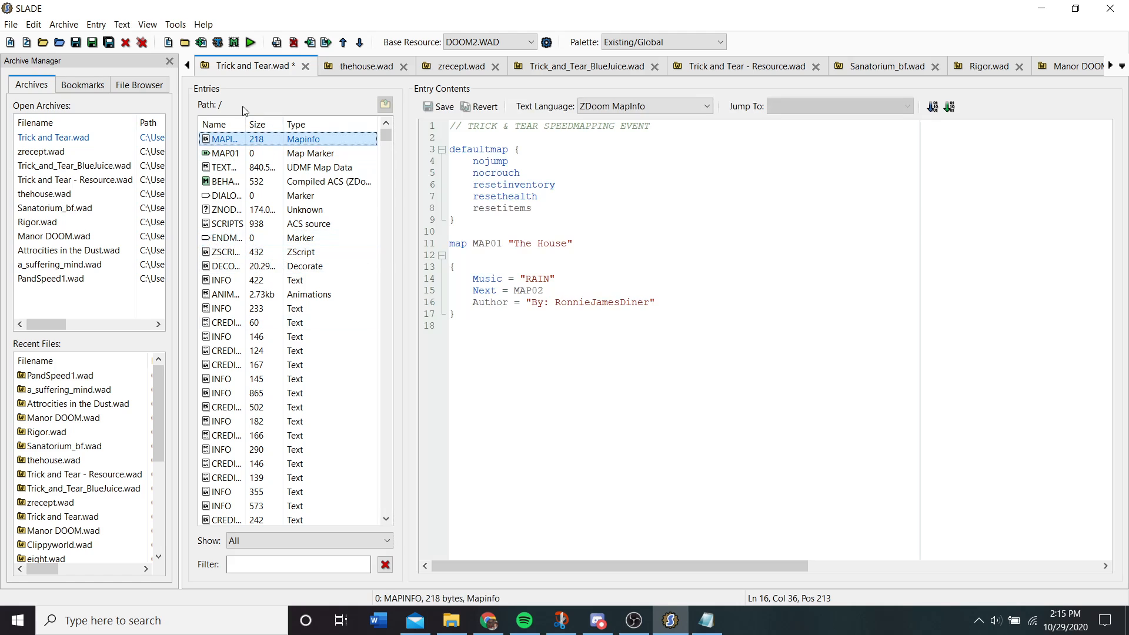
click(75, 42)
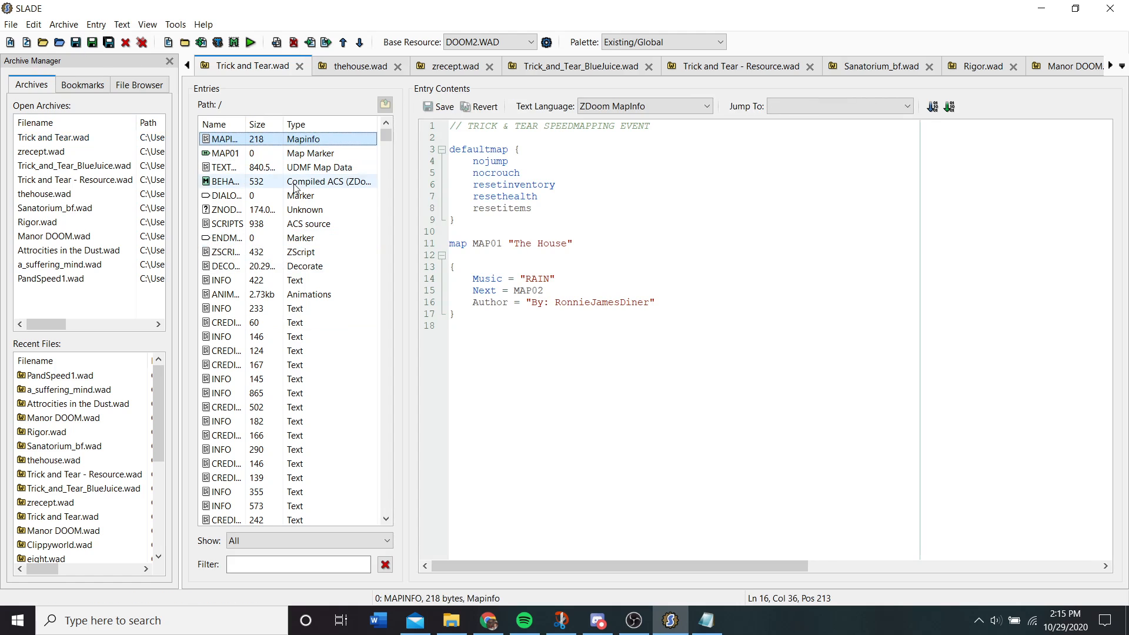
- Run Trick and Tear.wad in GZDoom with the other open archives deselected as resources
click(250, 42)
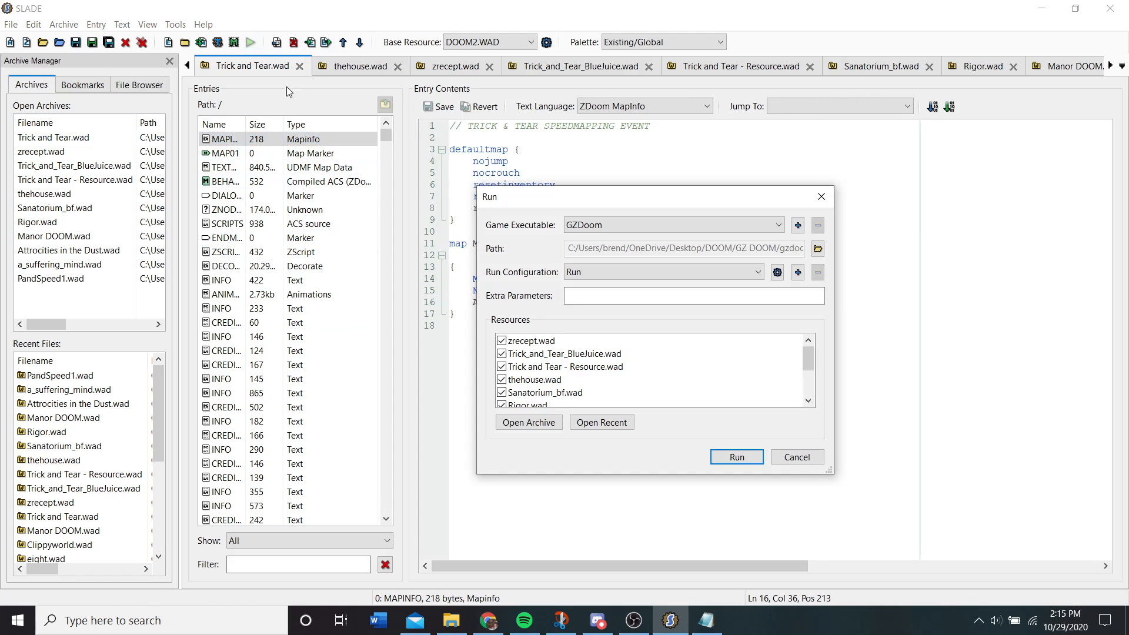
click(502, 341)
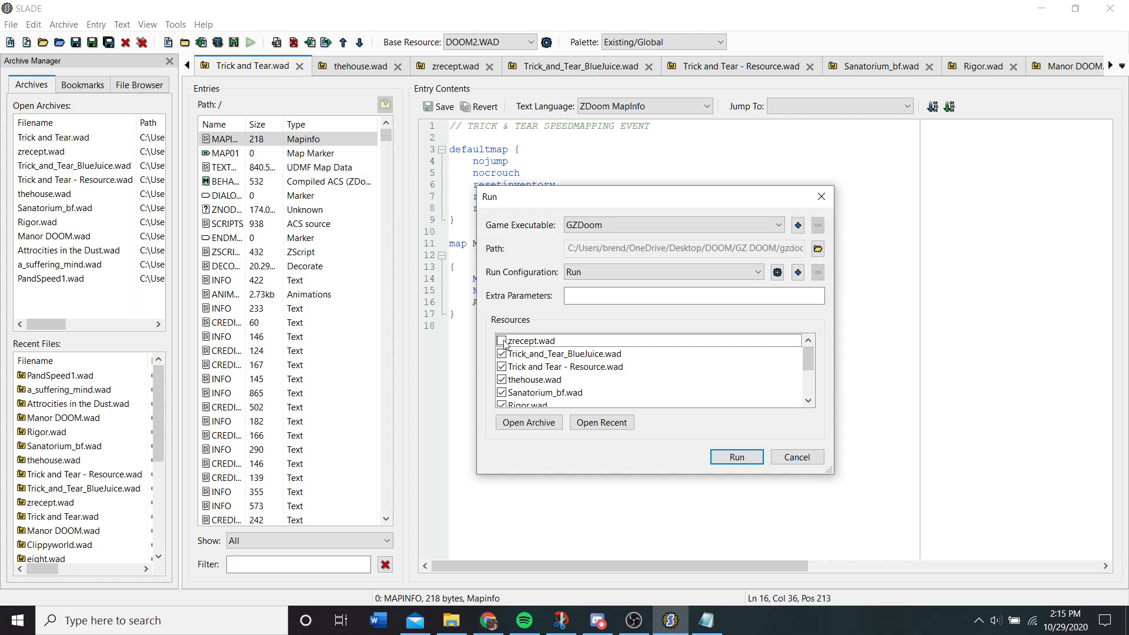
click(502, 354)
scroll(504, 372, down, 1)
click(501, 341)
click(501, 354)
click(502, 367)
click(502, 380)
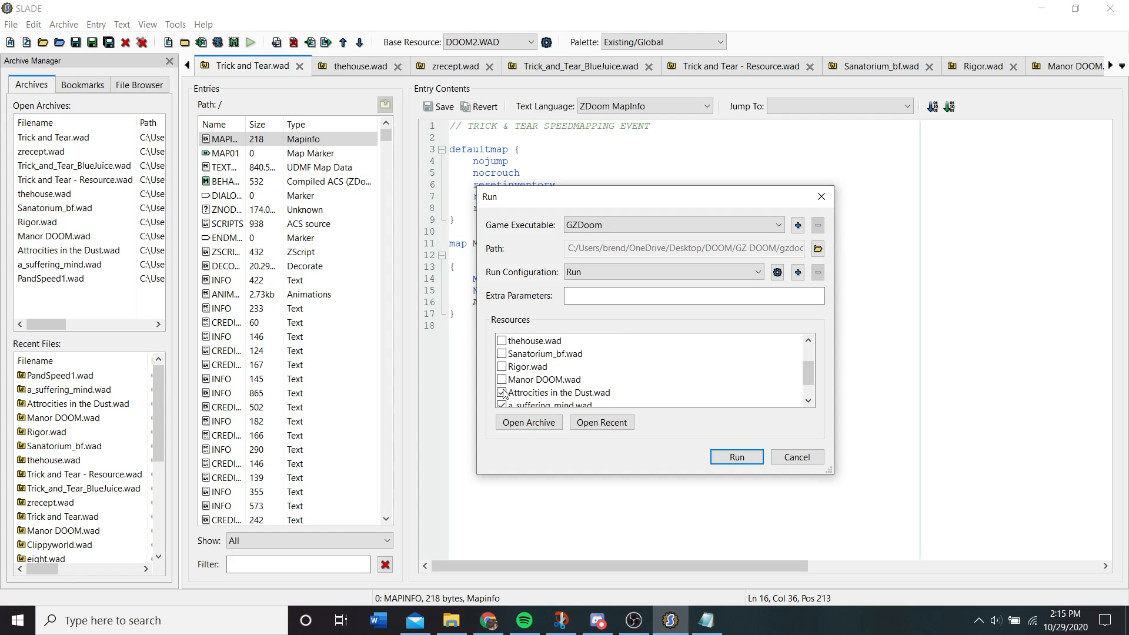
click(502, 393)
scroll(505, 388, down, 1)
click(501, 393)
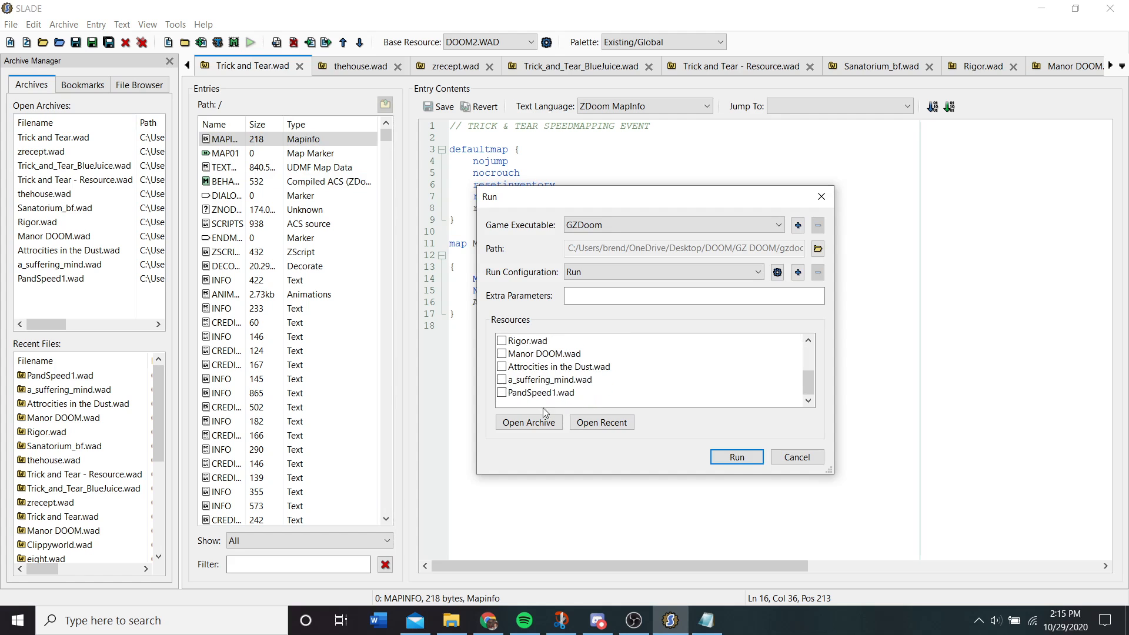
click(742, 458)
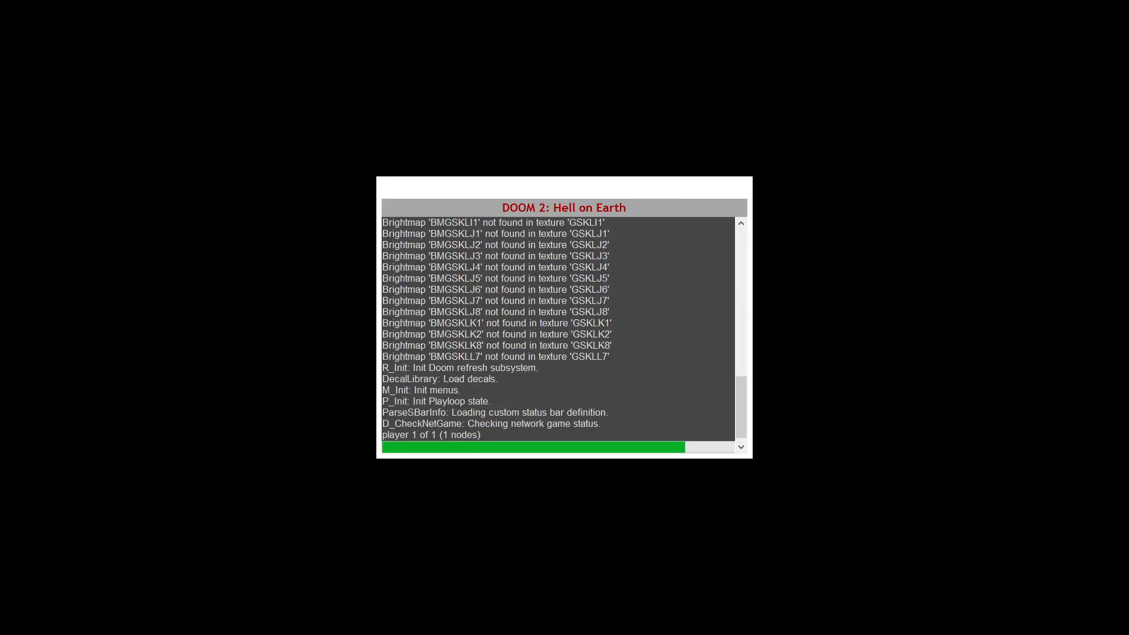
- Start a new game, walk through the rooms of MAP01 and check the map name on the automap
key(Escape)
key(Return)
key(Return)
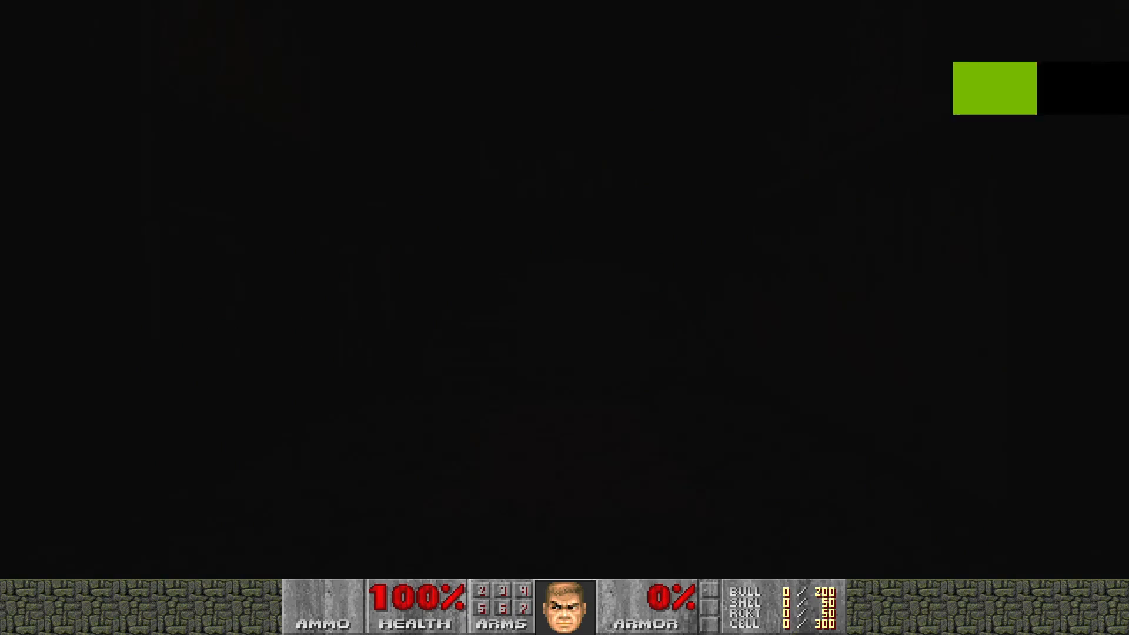
key(w)
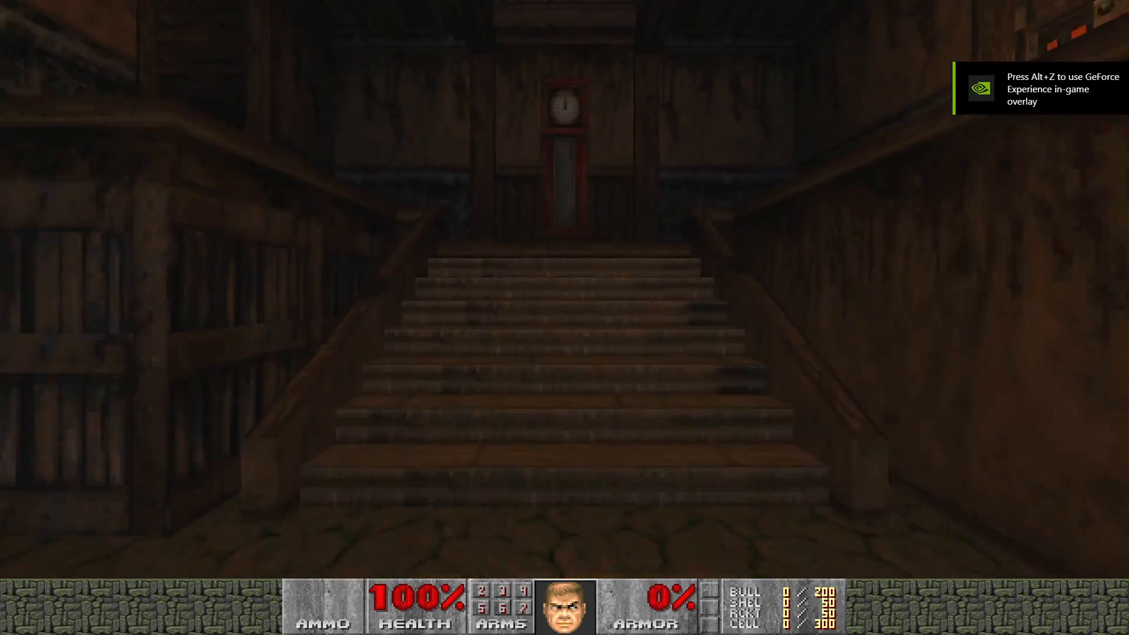
key(w)
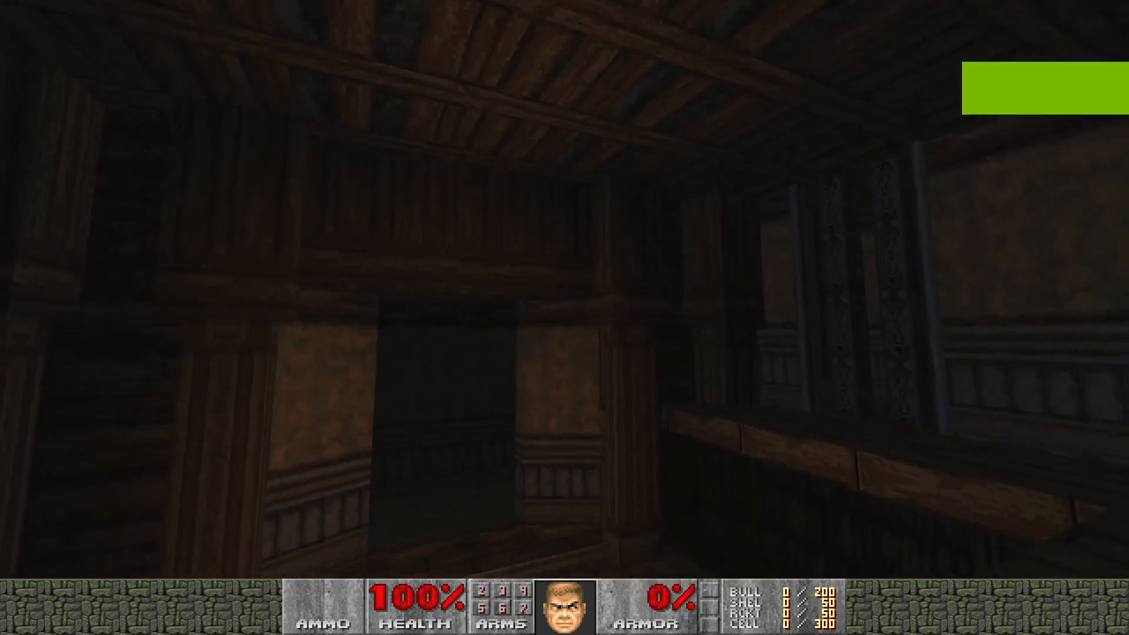
key(w)
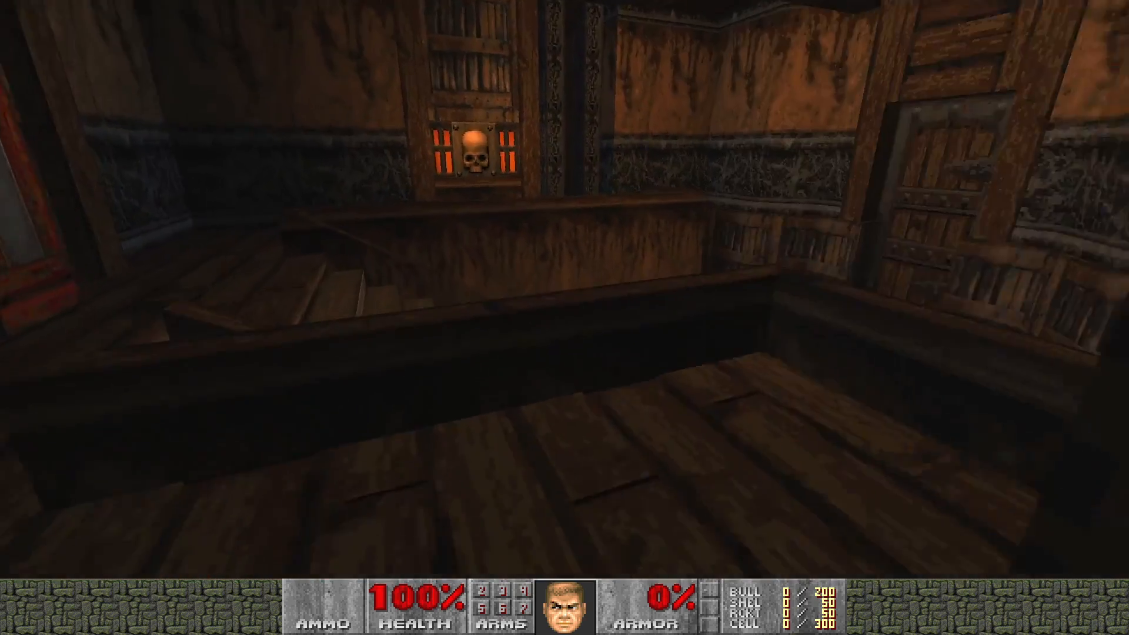
key(w)
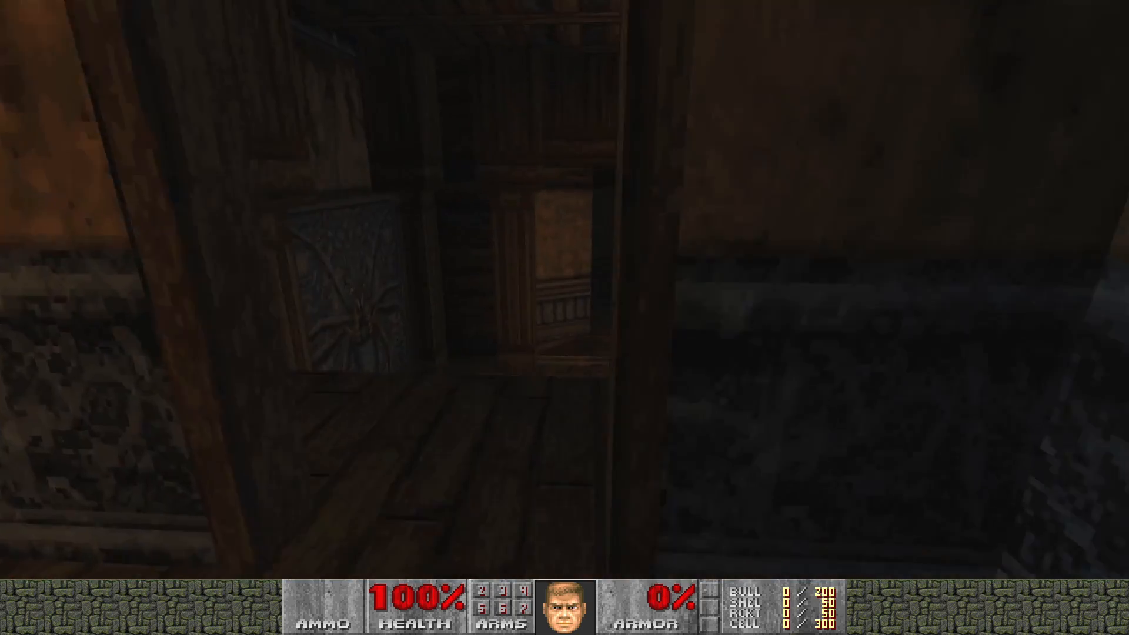
key(Tab)
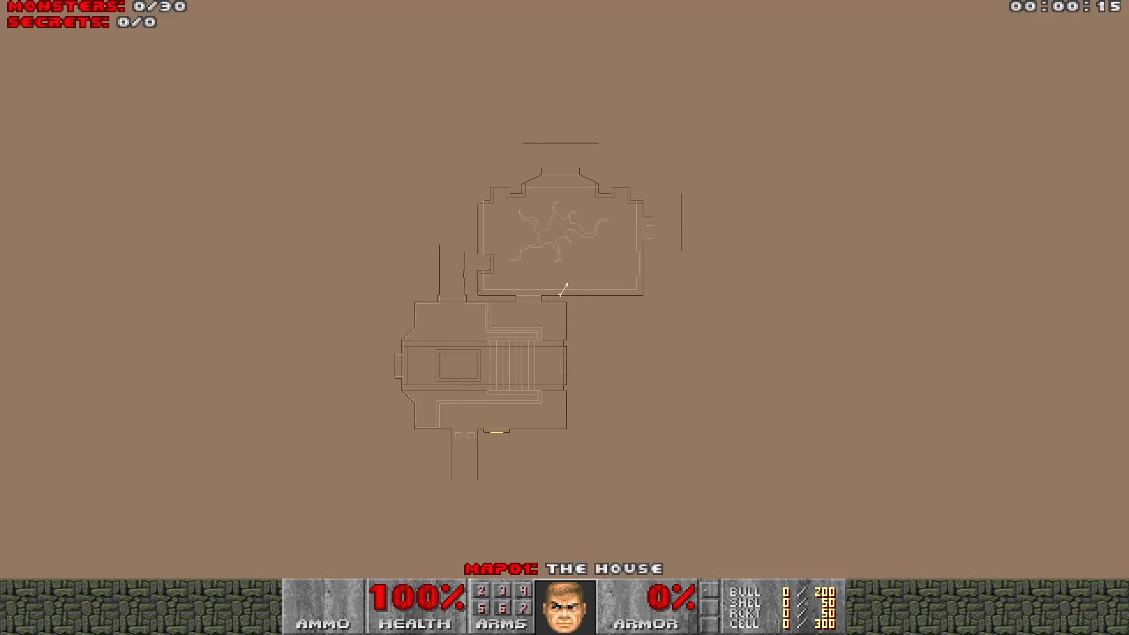
key(Tab)
key(w)
key(w)
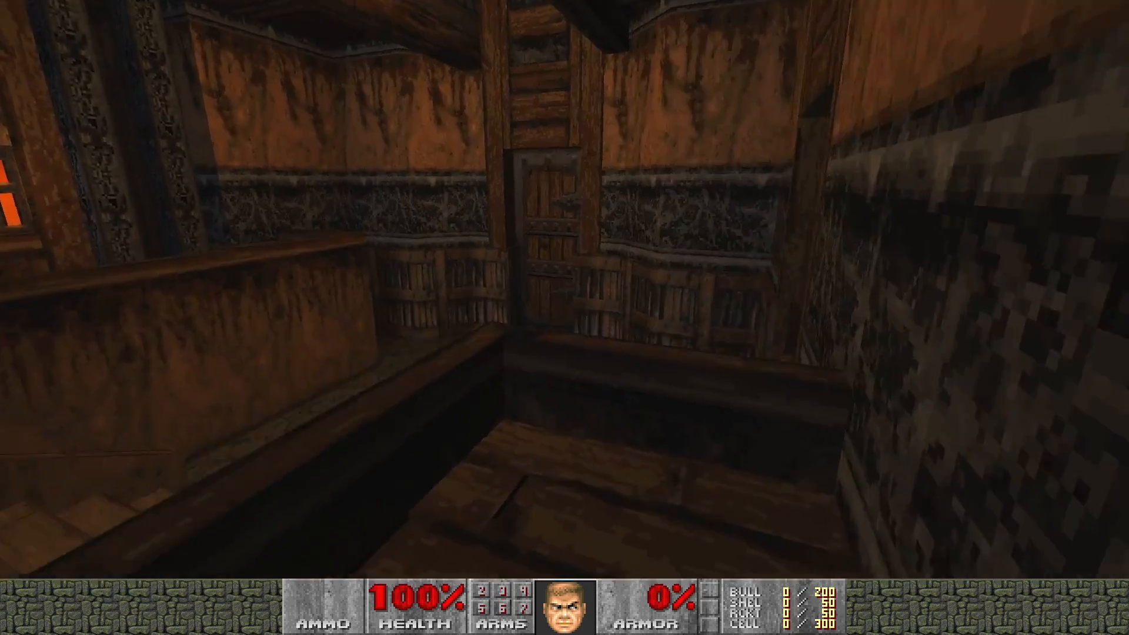
key(w)
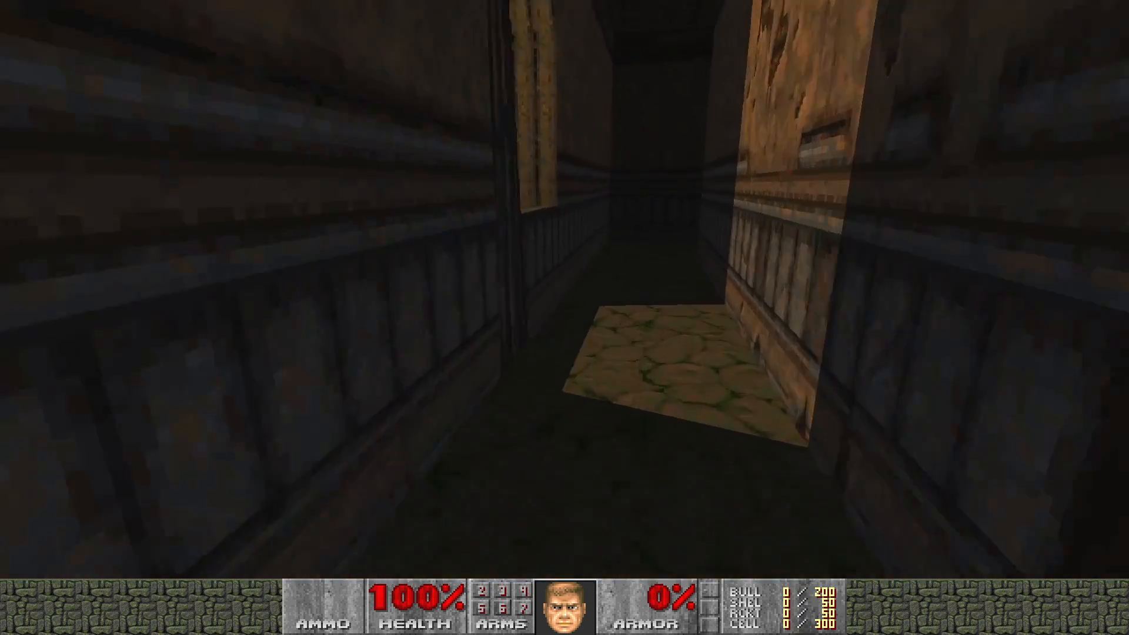
- Quit the GZDoom test session
key(Escape)
key(Up)
key(Return)
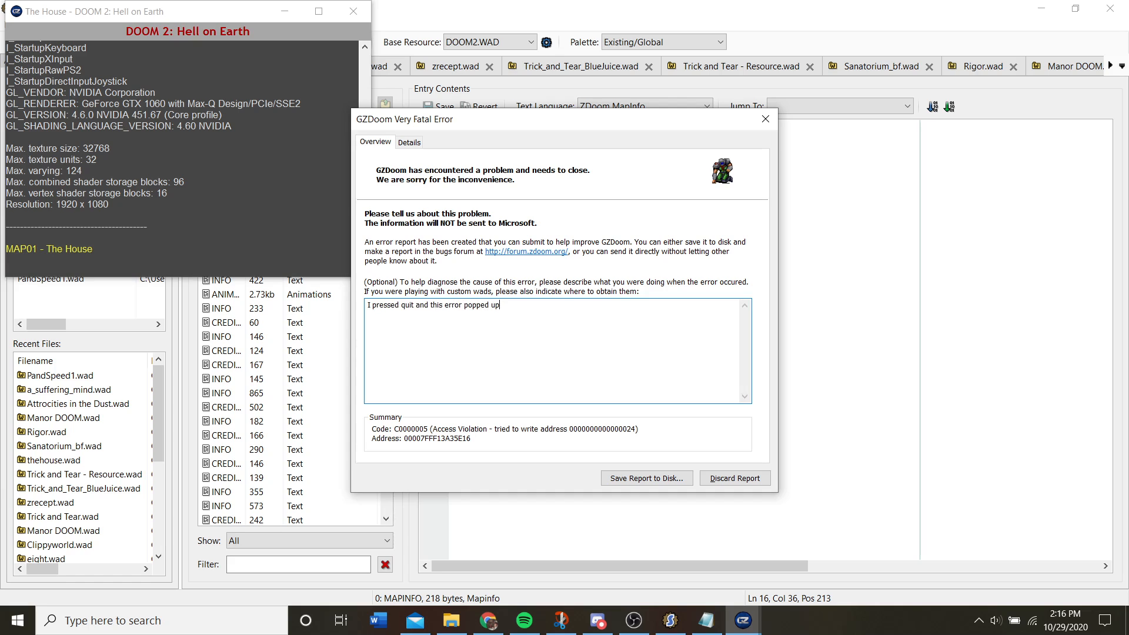
- Save the GZDoom error report to disk as the zip file CrashReport in the GZ DOOM folder
click(647, 478)
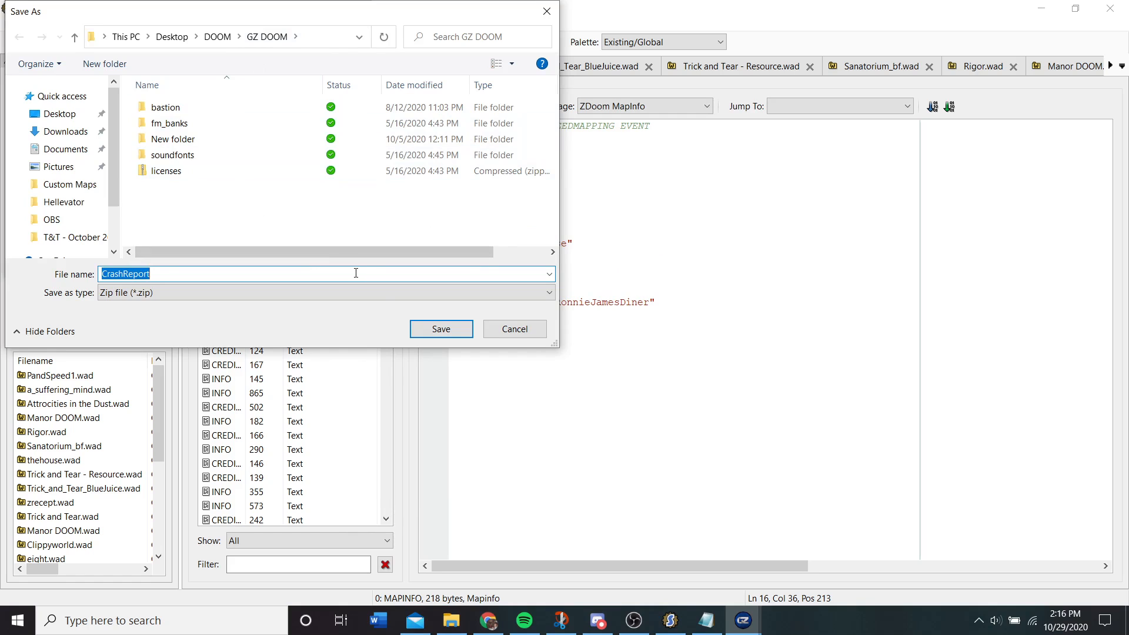
click(435, 329)
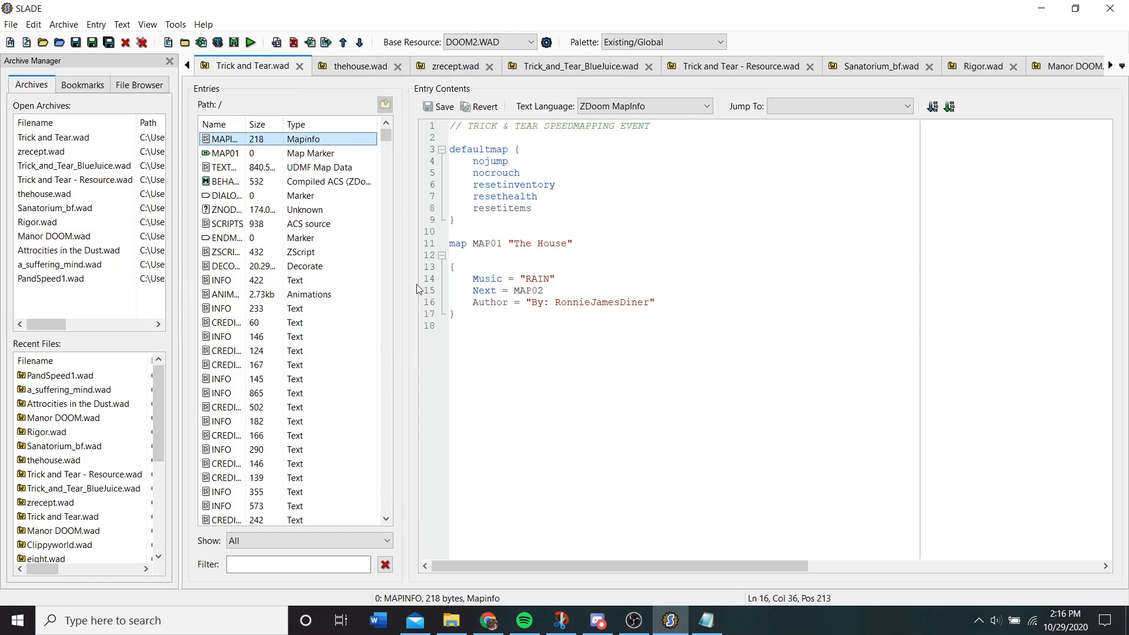
- Select the ENDMAP marker of the first map in Trick and Tear.wad and check the map list in the README T&T notes
click(306, 238)
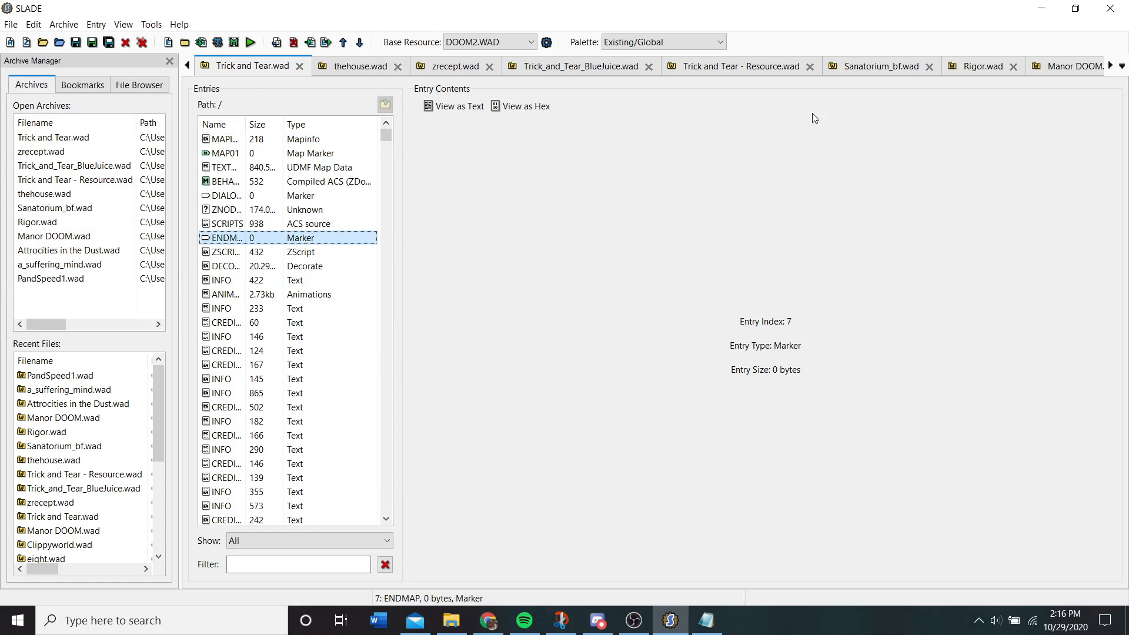
click(721, 621)
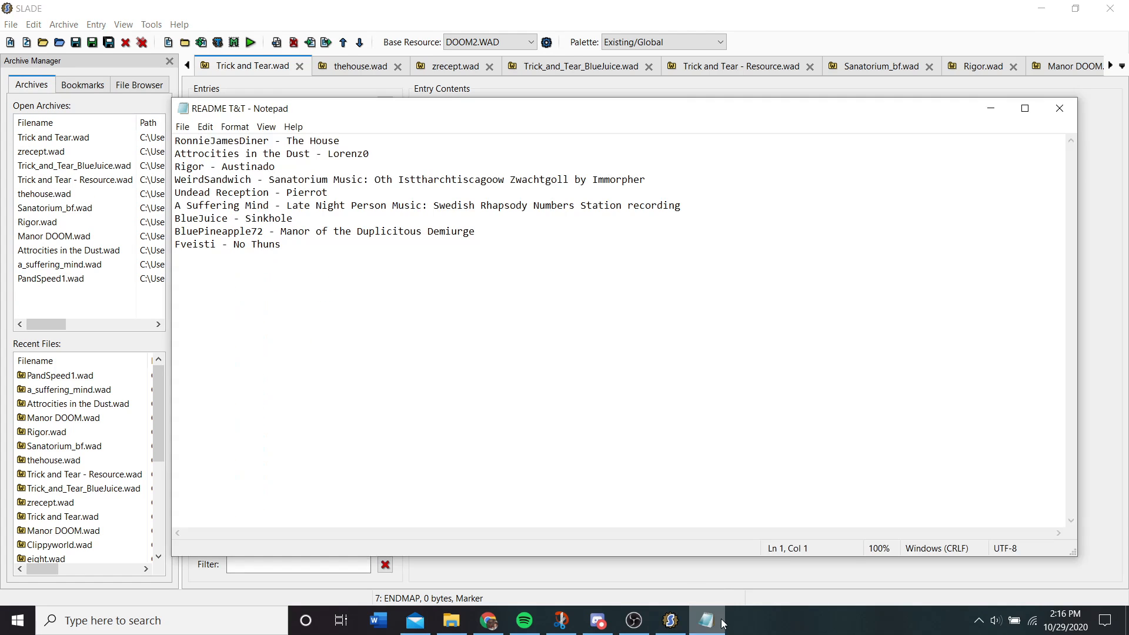
click(722, 624)
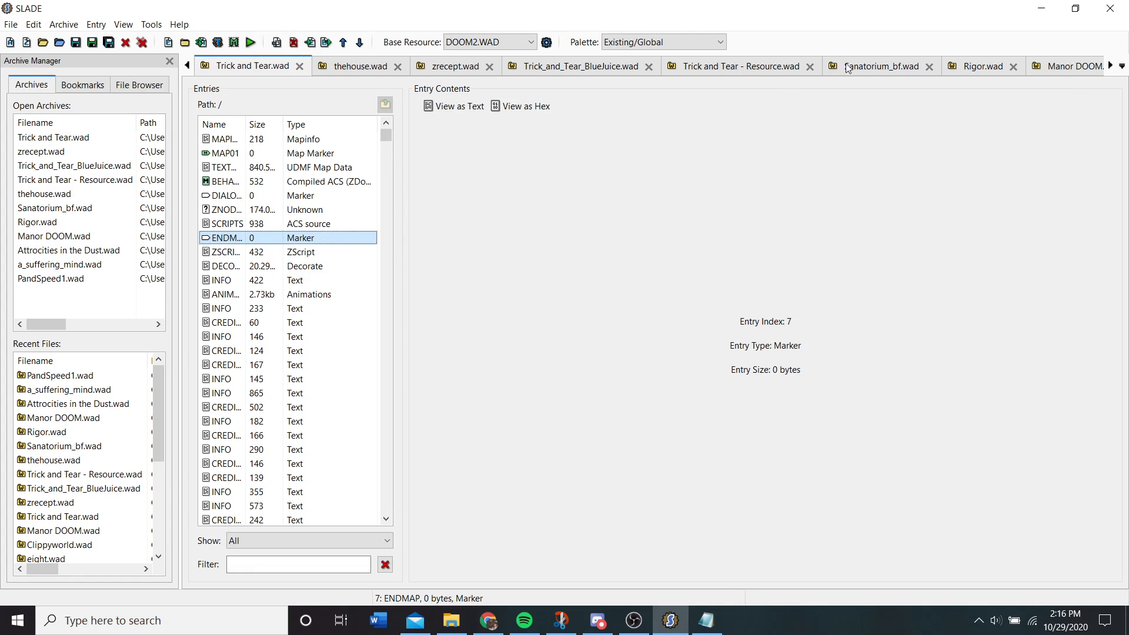
- Find Attrocities in the Dust.wad among the open archives and select all its entries from SHRINE to MAPINFO for copying
click(362, 70)
click(452, 68)
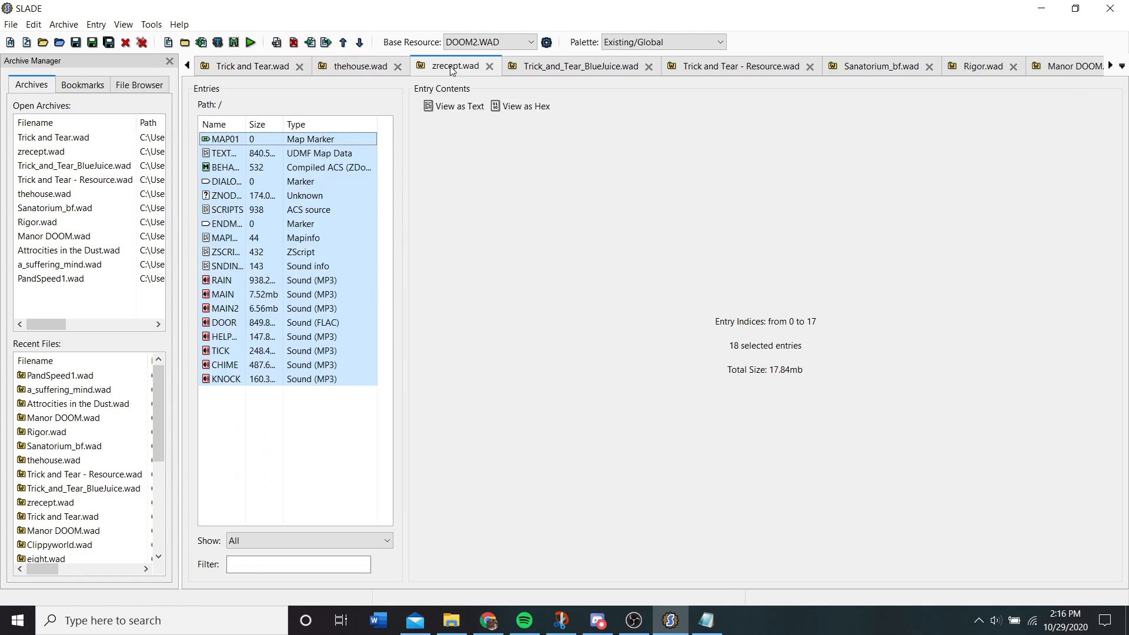
click(570, 70)
click(741, 69)
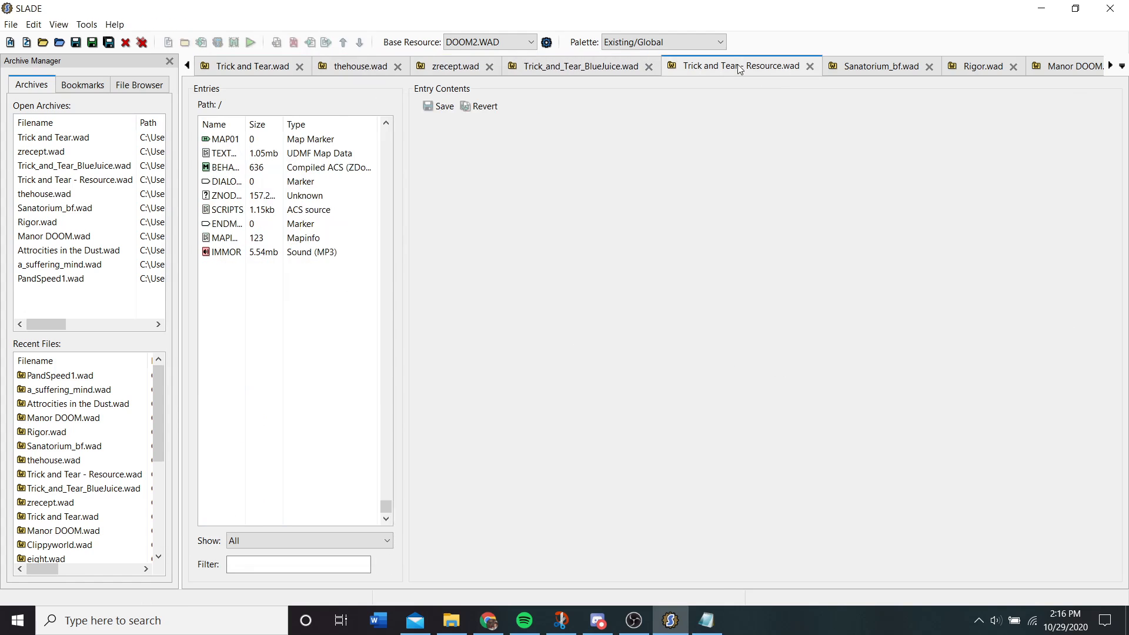
click(906, 69)
click(974, 70)
click(994, 70)
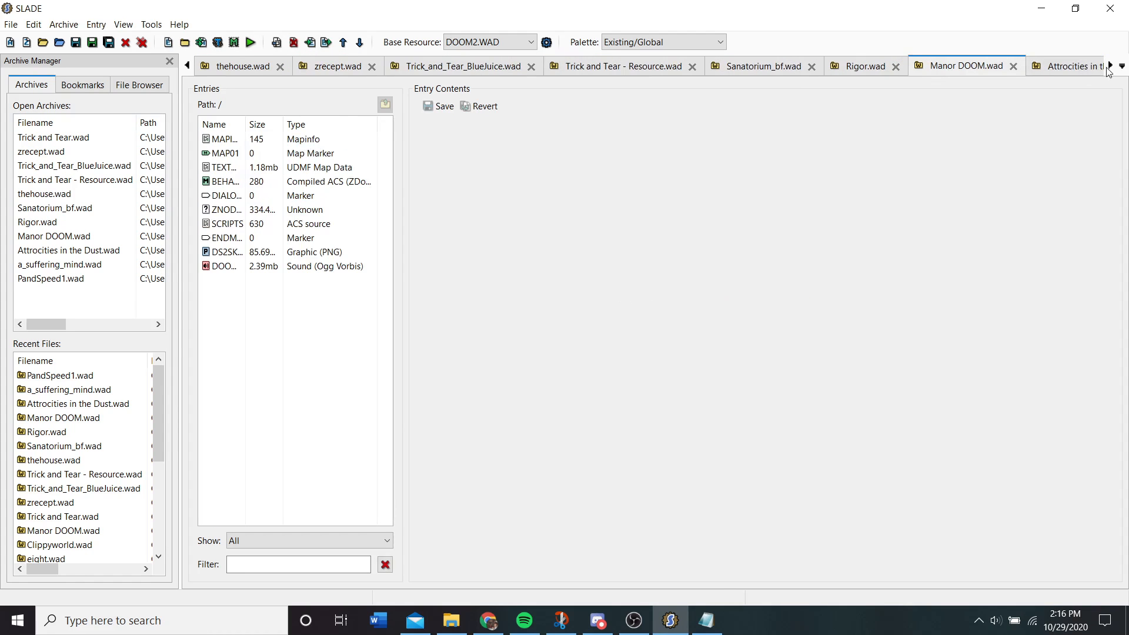
click(1005, 69)
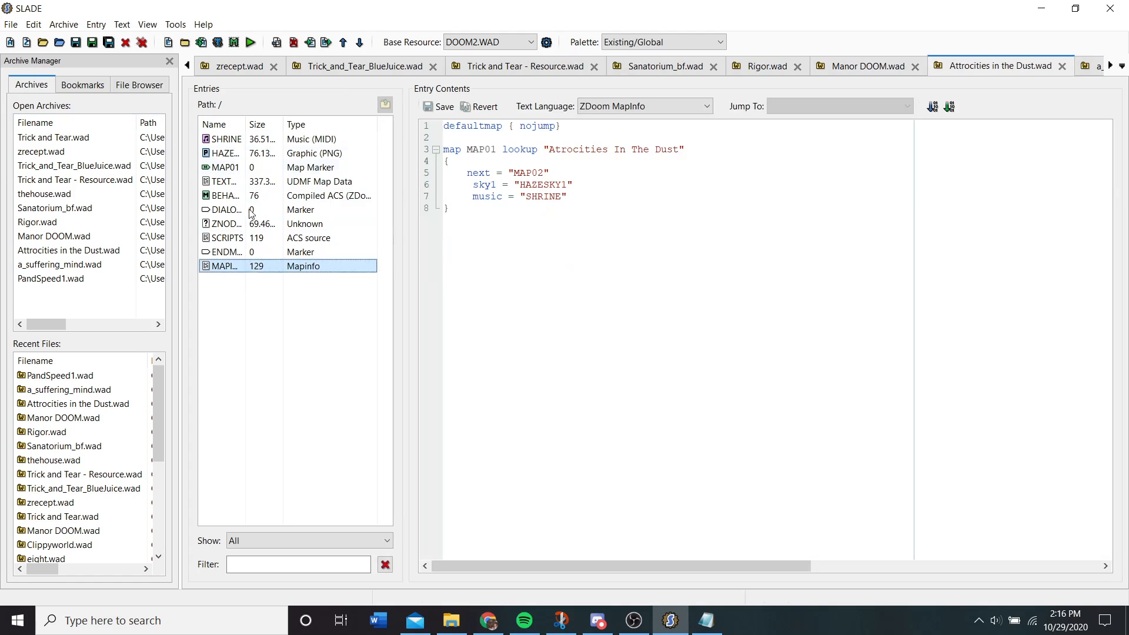
shift+click(244, 139)
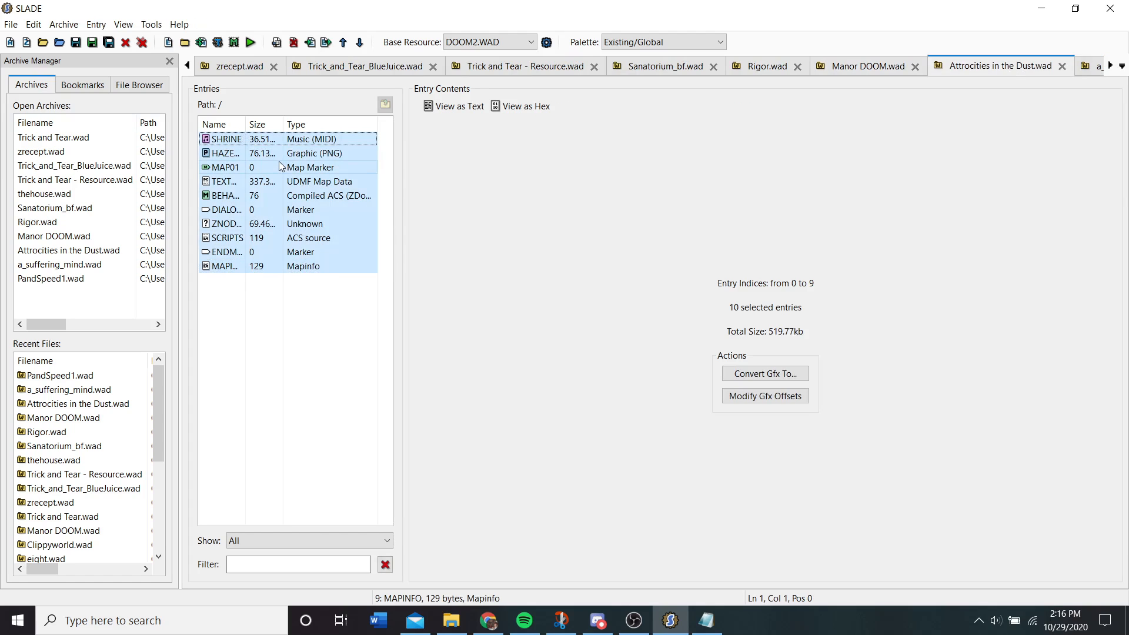
- Paste the Attrocities in the Dust entries after the first map's ENDMAP marker in Trick and Tear.wad and save the archive
click(188, 65)
click(188, 65)
click(188, 65)
click(340, 69)
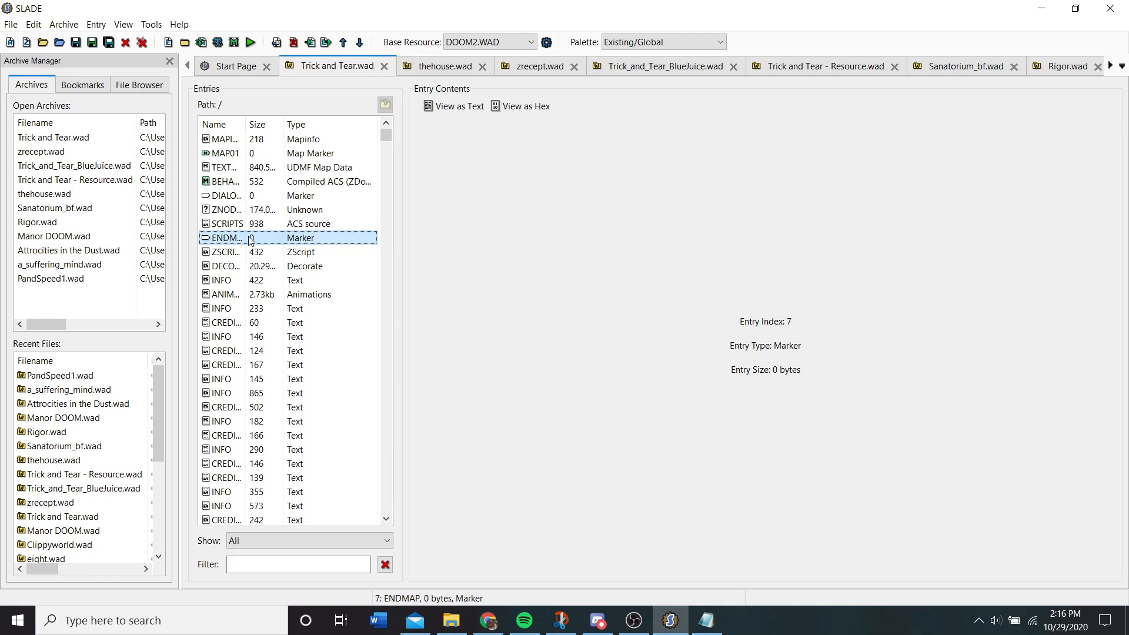
key(ctrl+v)
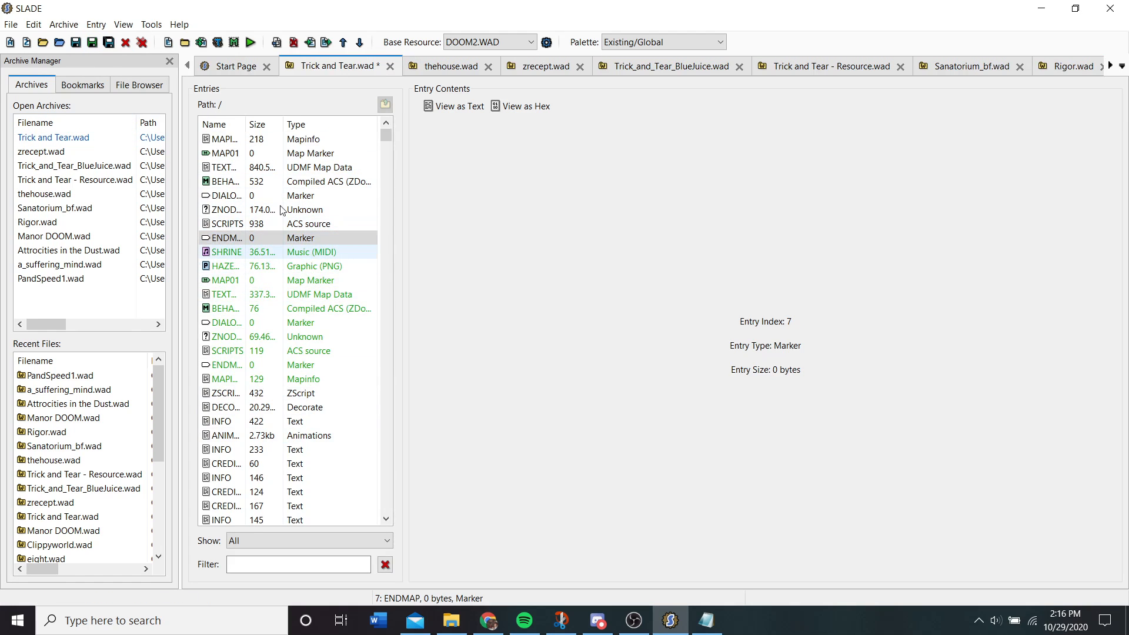
click(282, 252)
click(75, 42)
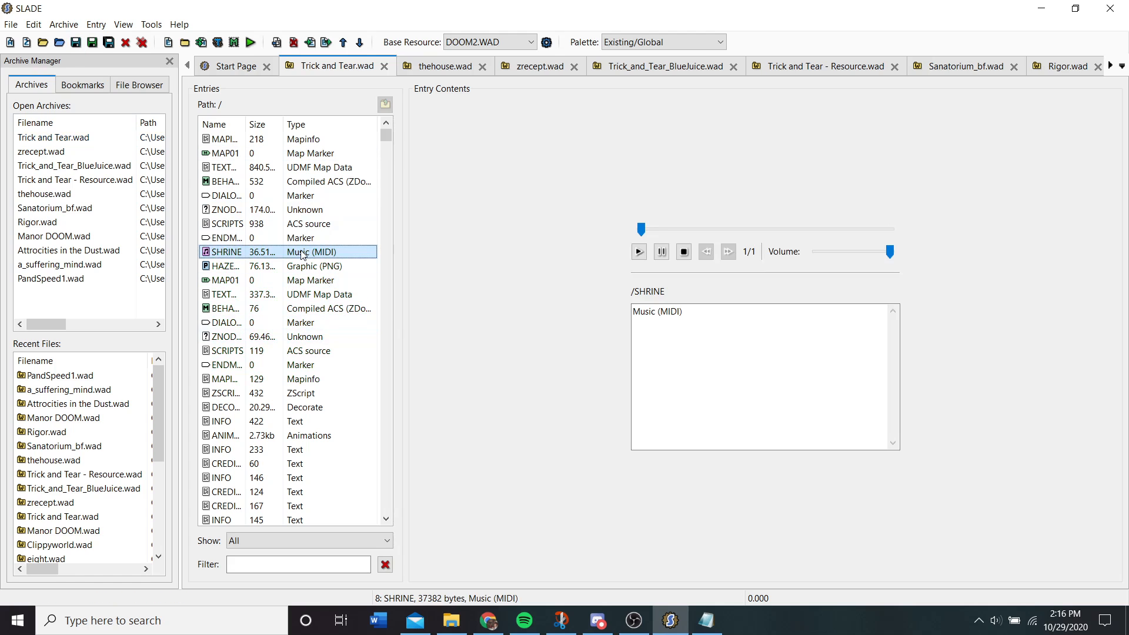
key(Down)
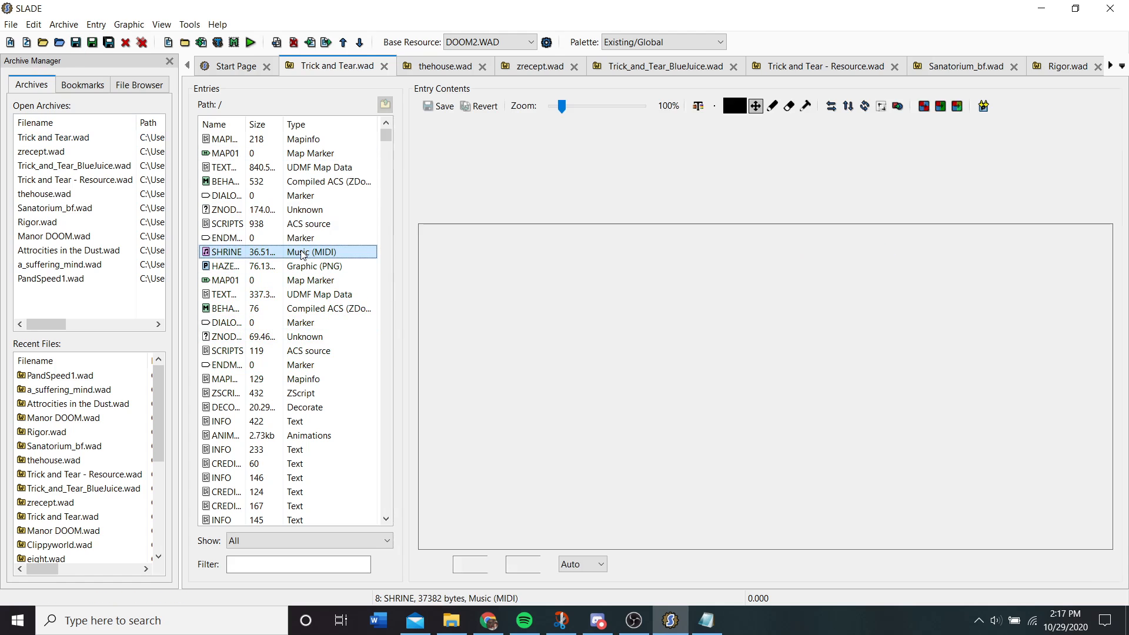
click(301, 253)
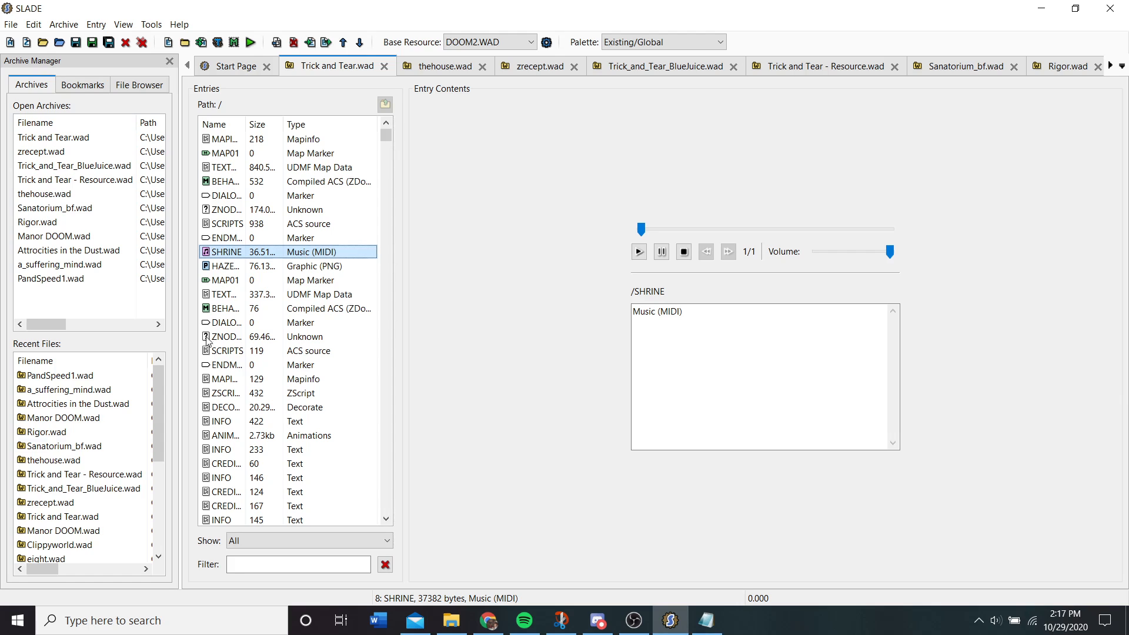
- Open September Under the Sea.wad from the September folder of Monthly Speedmaps
scroll(56, 506, down, 1)
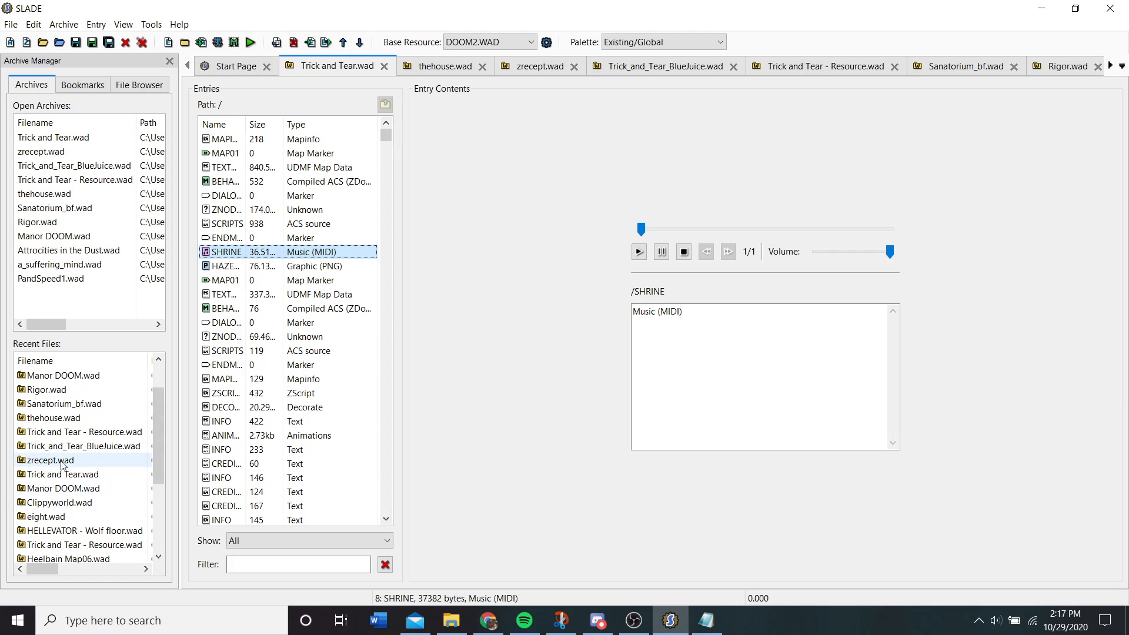
scroll(63, 464, down, 3)
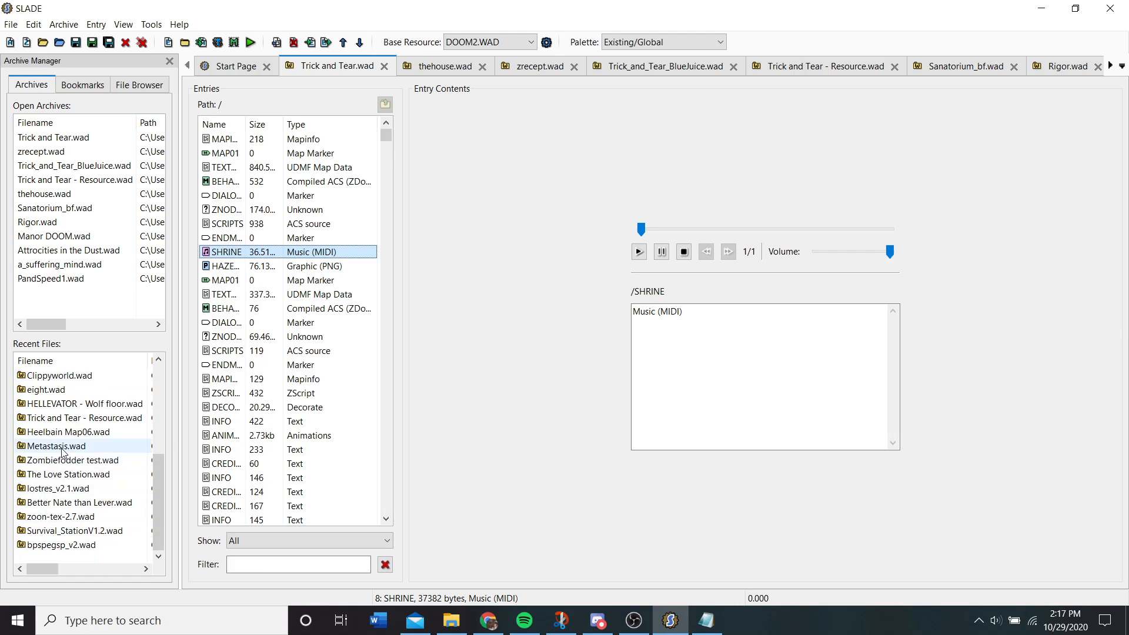
scroll(63, 450, up, 4)
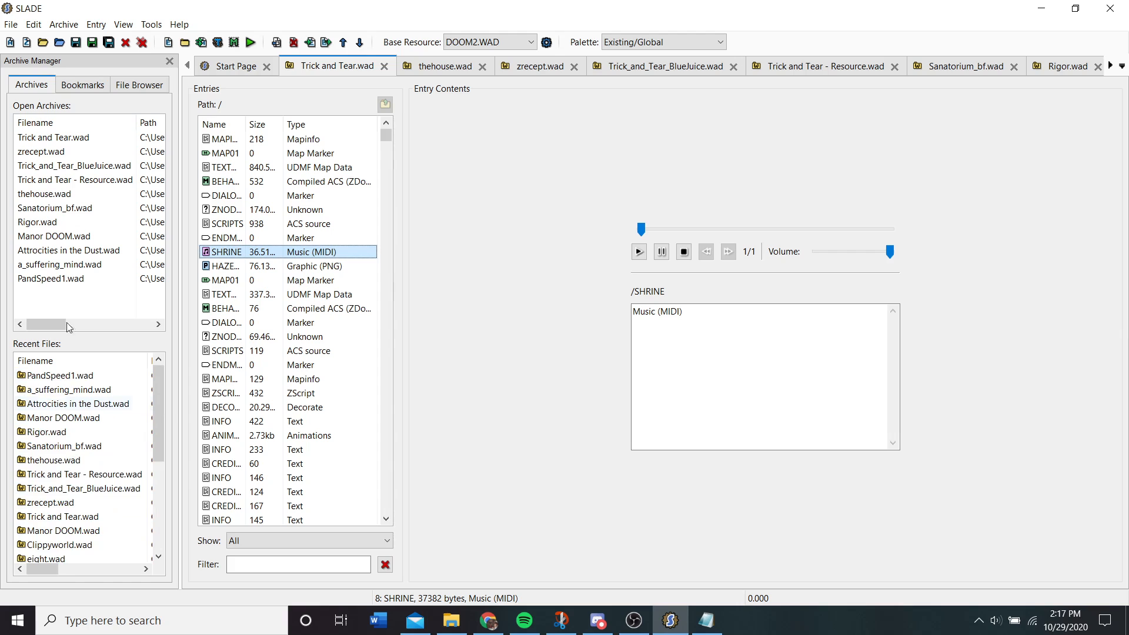
click(43, 44)
text(seot)
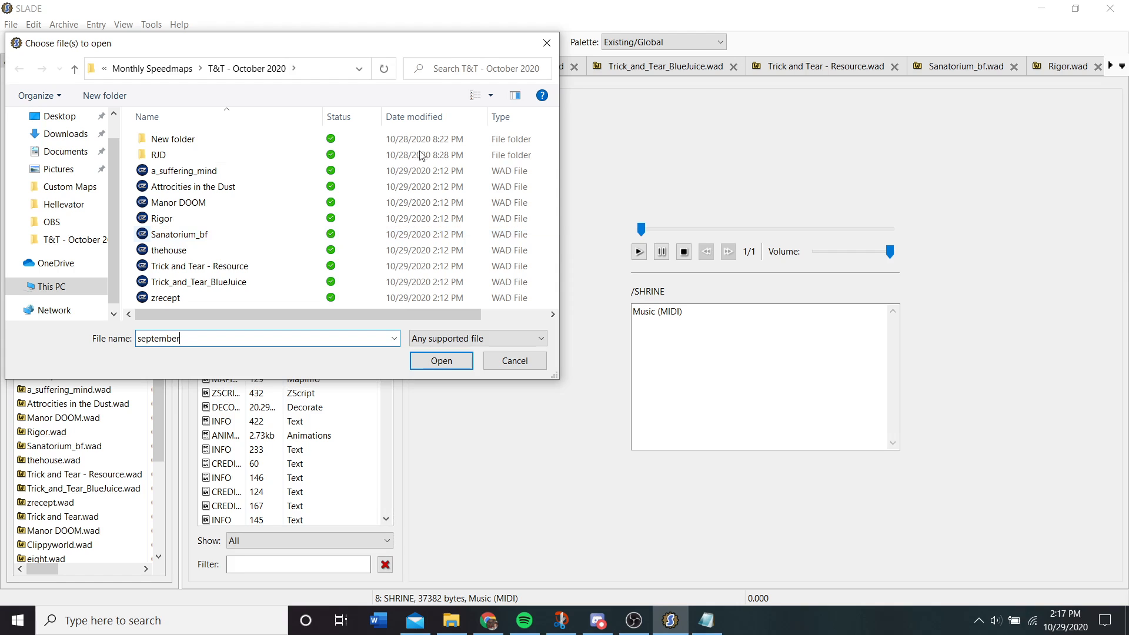
click(176, 69)
double_click(180, 138)
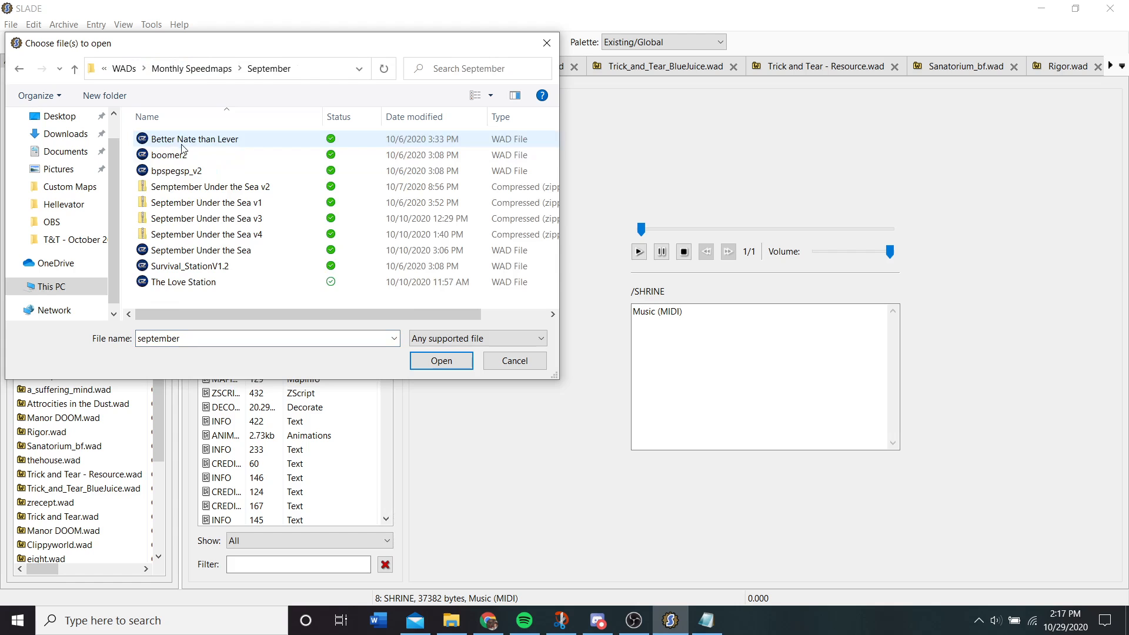
double_click(262, 252)
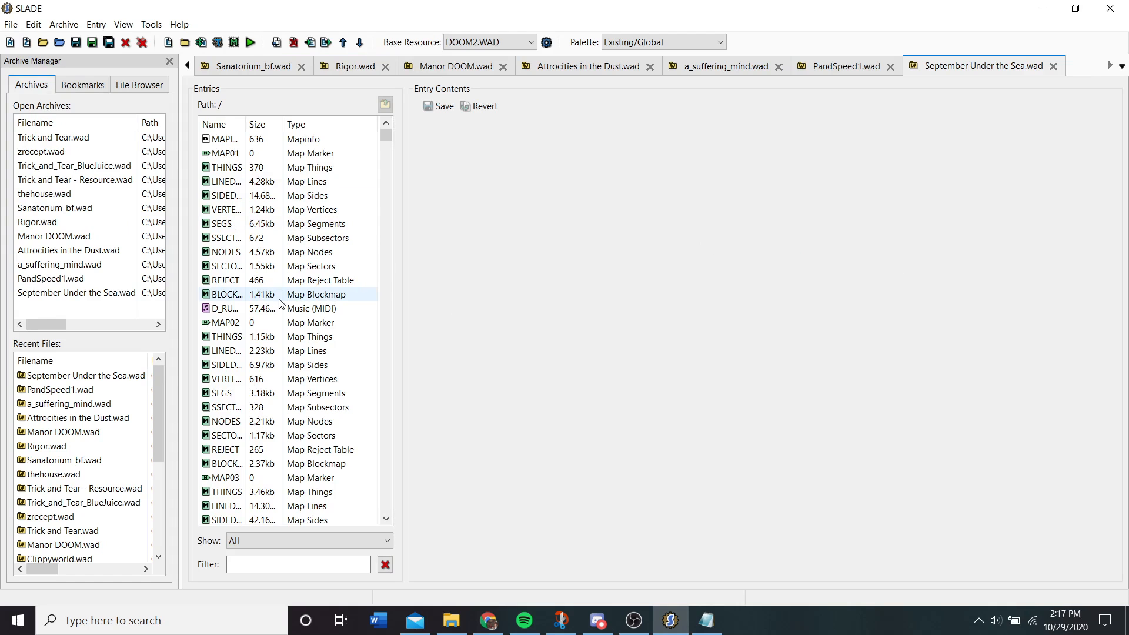
- Examine how the map, music and resource entries are ordered in September Under the Sea.wad, and close that archive
scroll(253, 313, down, 2)
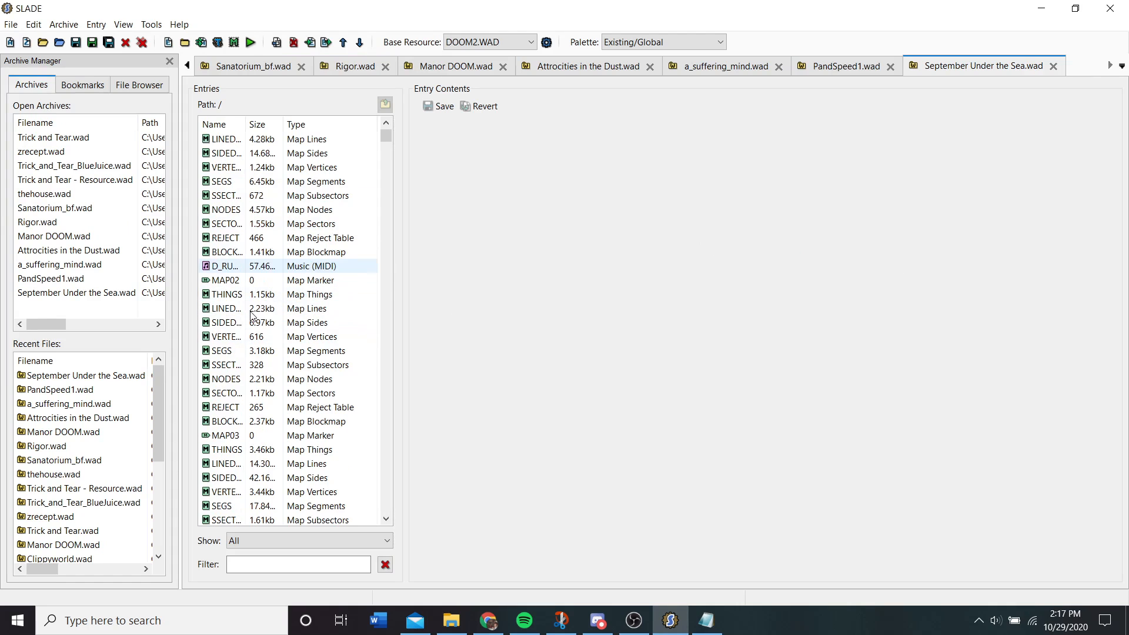
scroll(253, 316, down, 8)
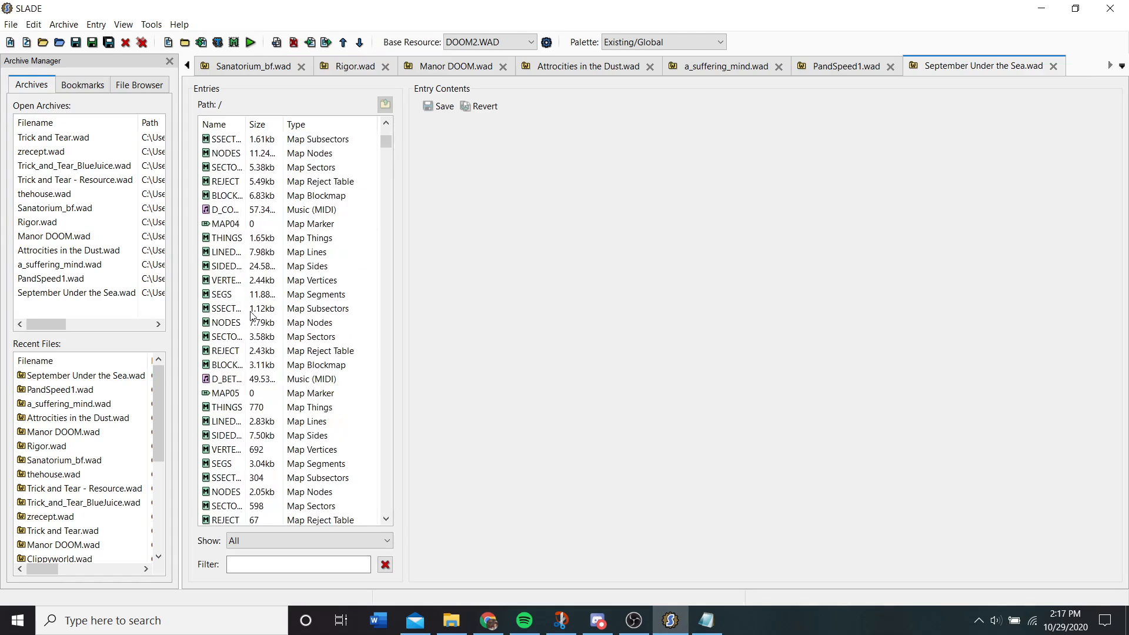
mouse_move(386, 146)
mouse_down()
mouse_move(386, 513)
mouse_move(368, 312)
mouse_move(371, 150)
mouse_up()
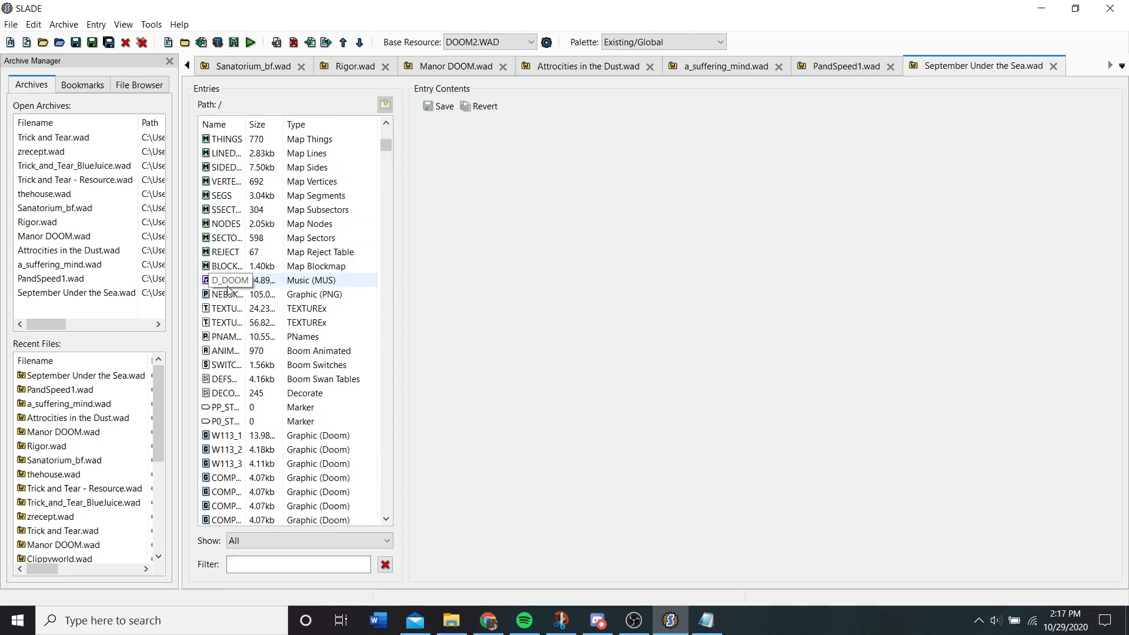
scroll(249, 284, up, 3)
scroll(240, 327, up, 4)
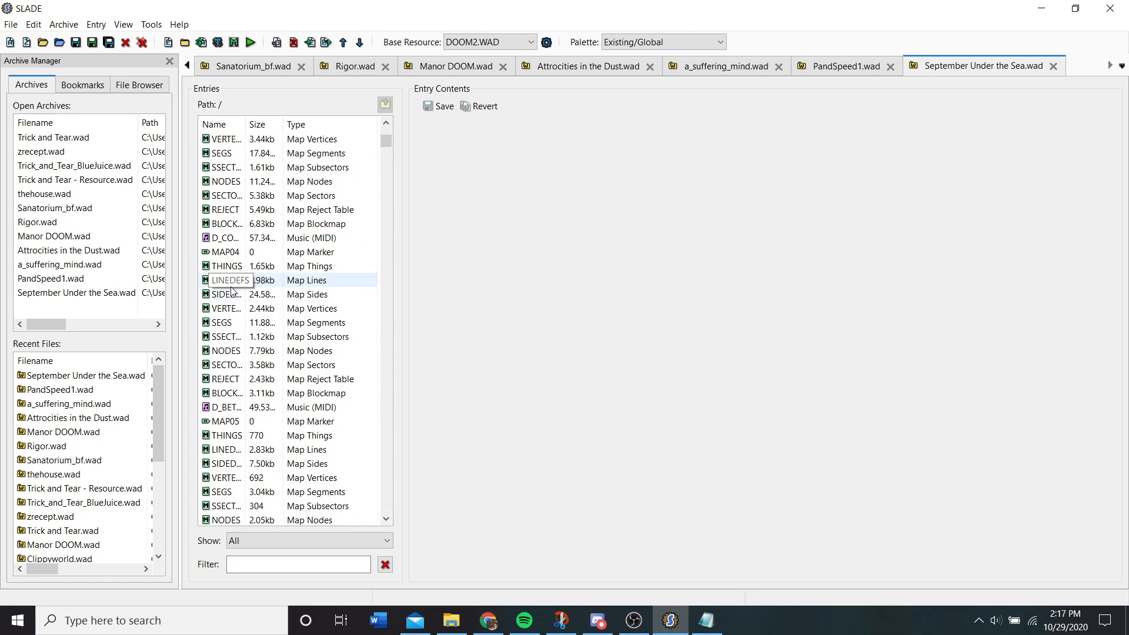
click(1053, 66)
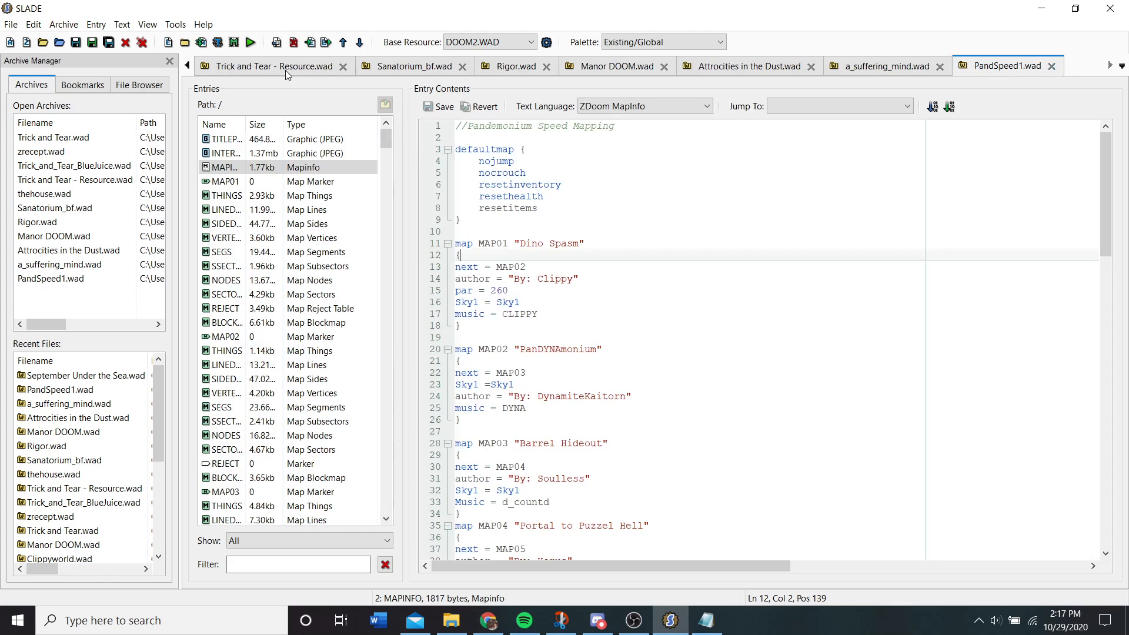
- Return to Trick and Tear.wad and review the second map's entries by selecting from SHRINE through its ENDMAP marker
click(285, 69)
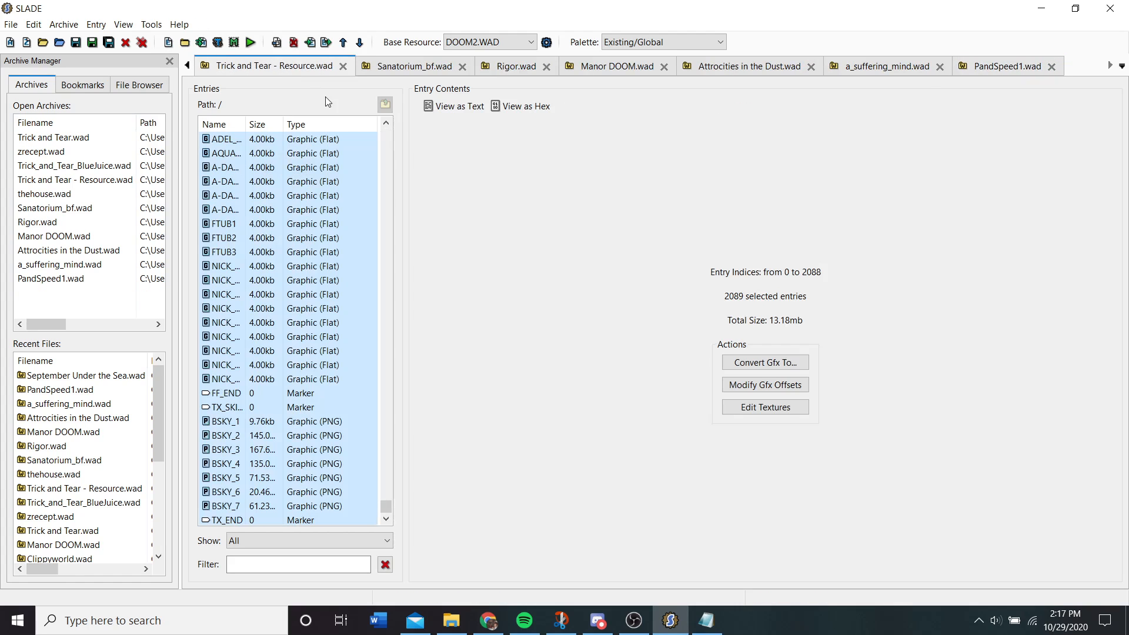
click(187, 66)
click(236, 70)
click(188, 65)
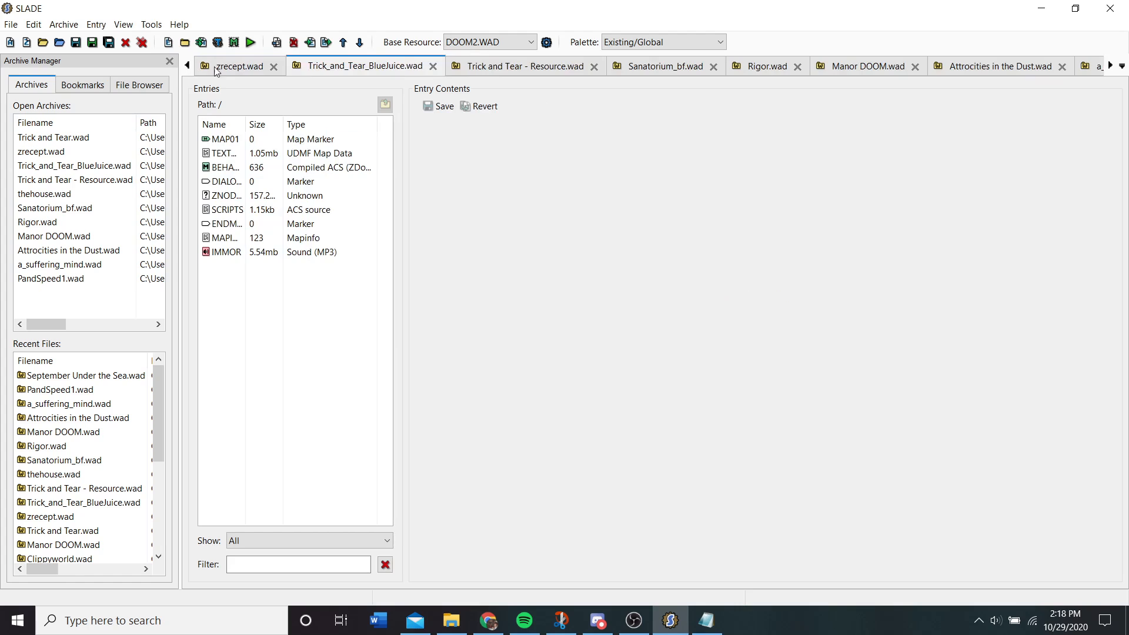
click(216, 69)
click(187, 66)
click(188, 67)
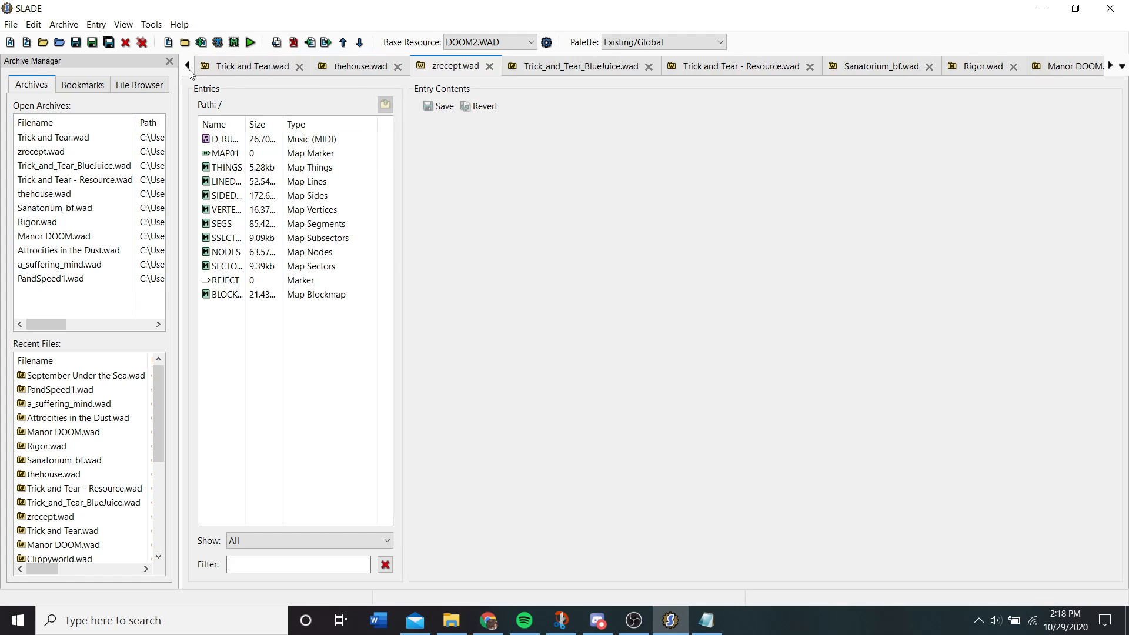
click(247, 66)
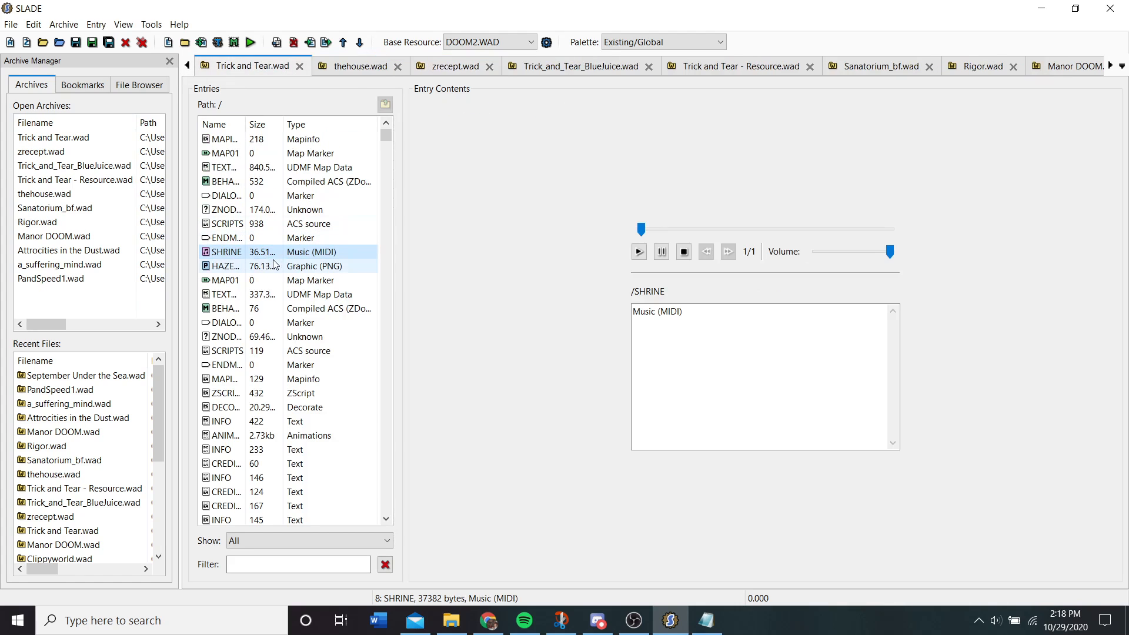
shift+click(256, 365)
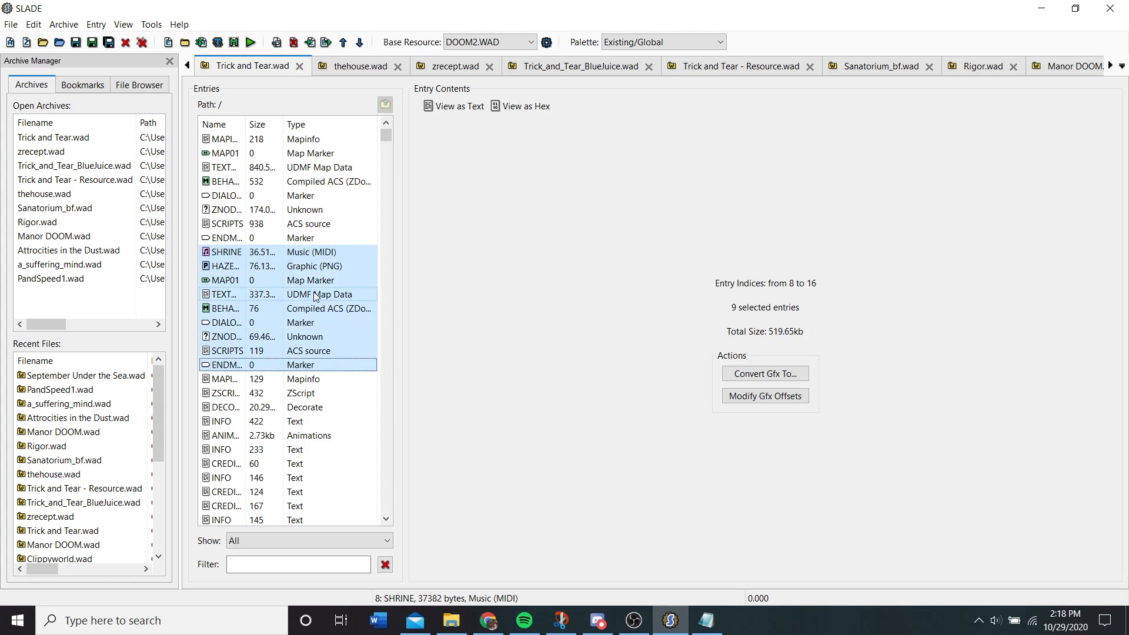
click(249, 297)
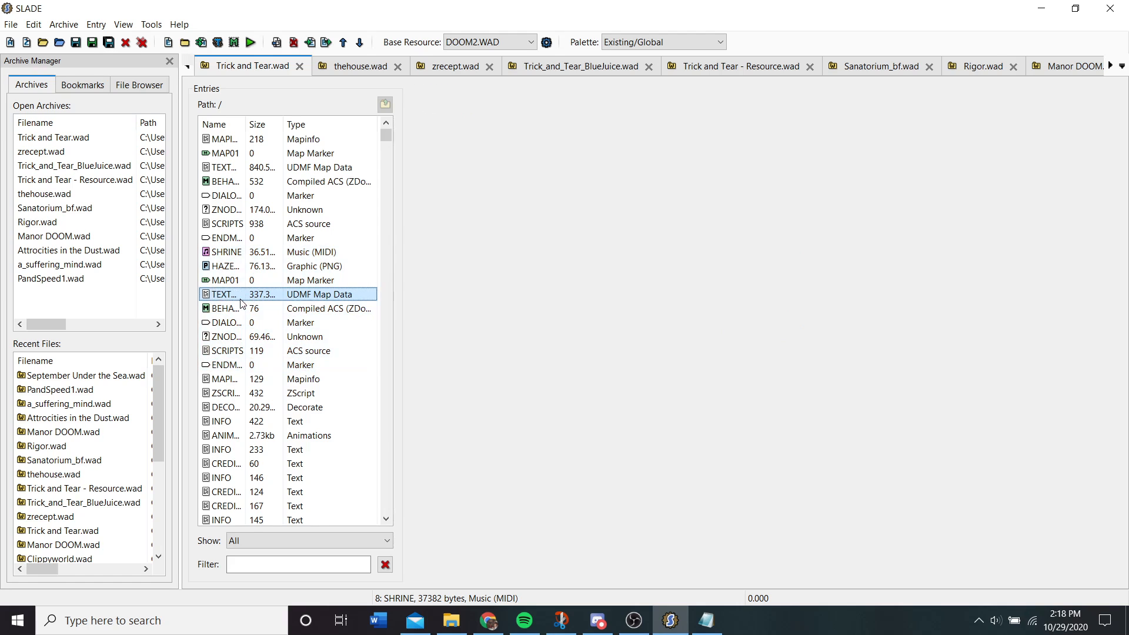
double_click(241, 298)
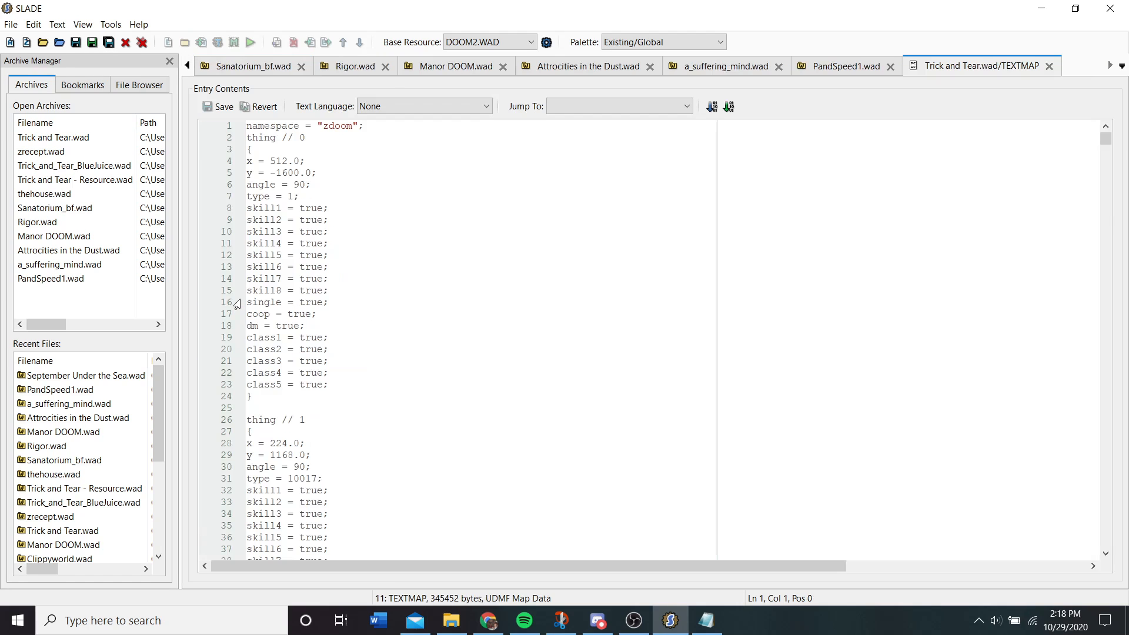
click(187, 65)
click(187, 65)
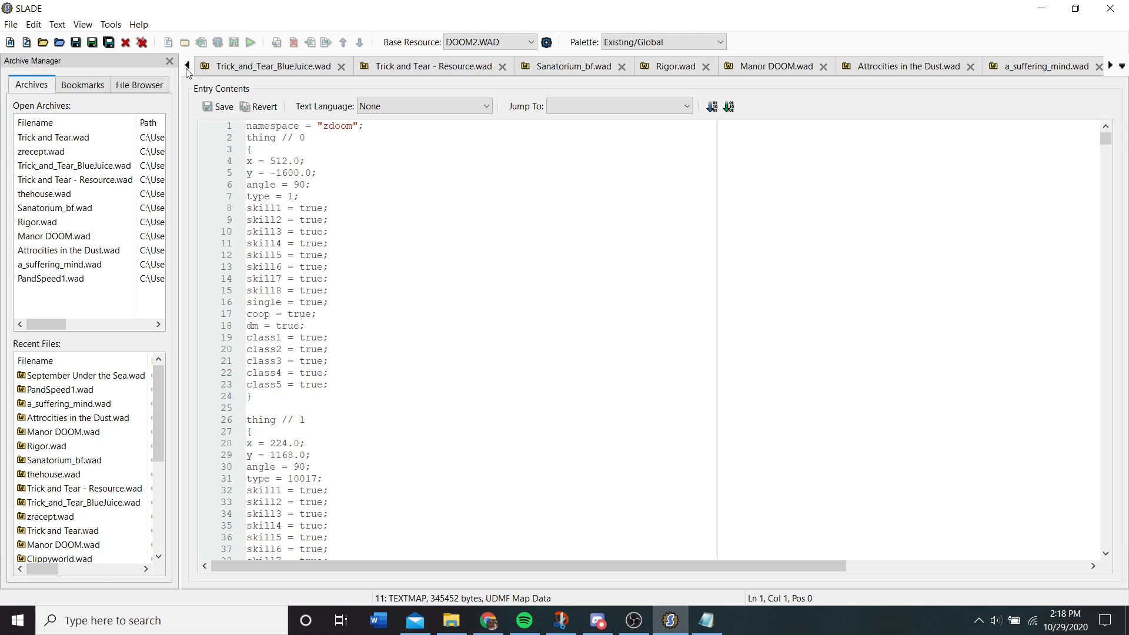
click(1110, 65)
click(1109, 65)
click(1049, 66)
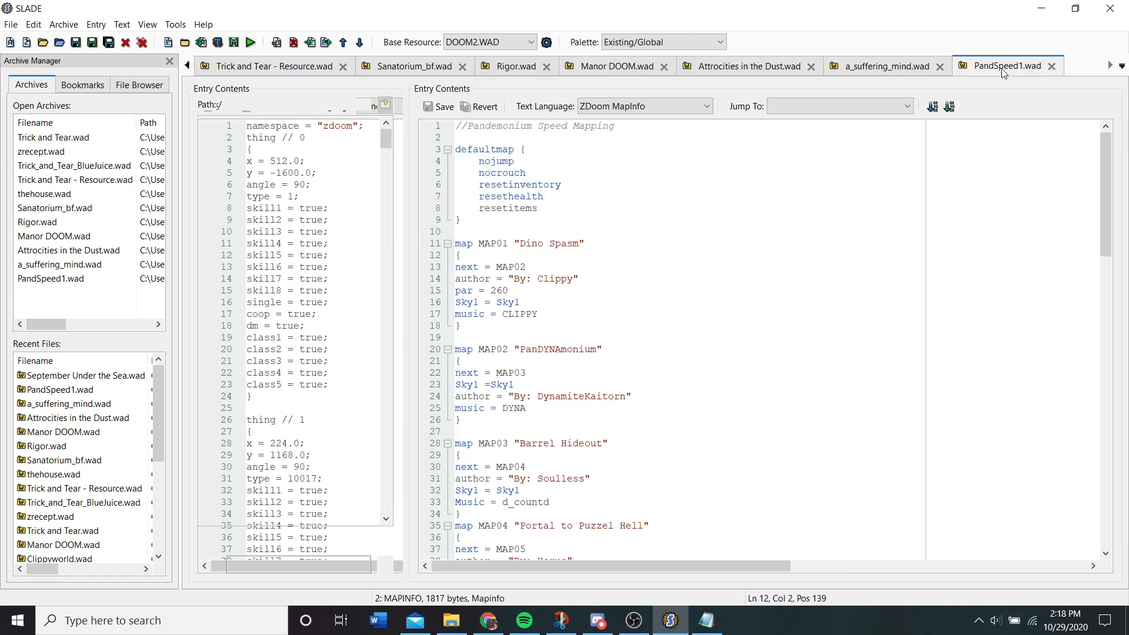
- Return to Trick and Tear.wad and open the MAPINFO entry that follows the second map's ENDMAP marker
click(188, 66)
click(188, 65)
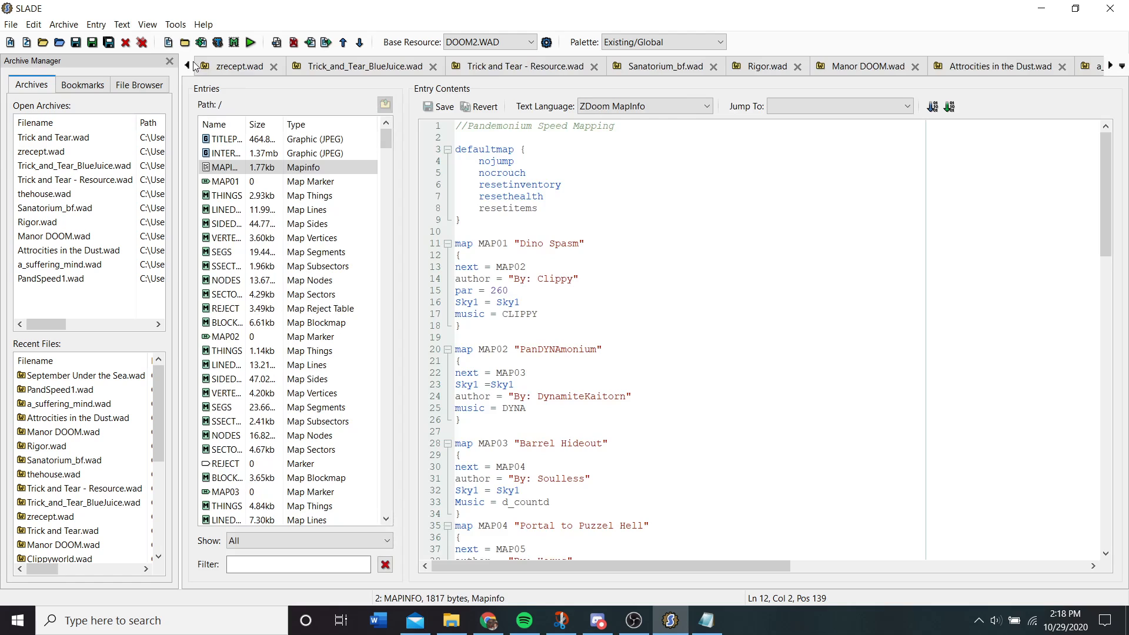
click(188, 65)
click(187, 65)
click(188, 66)
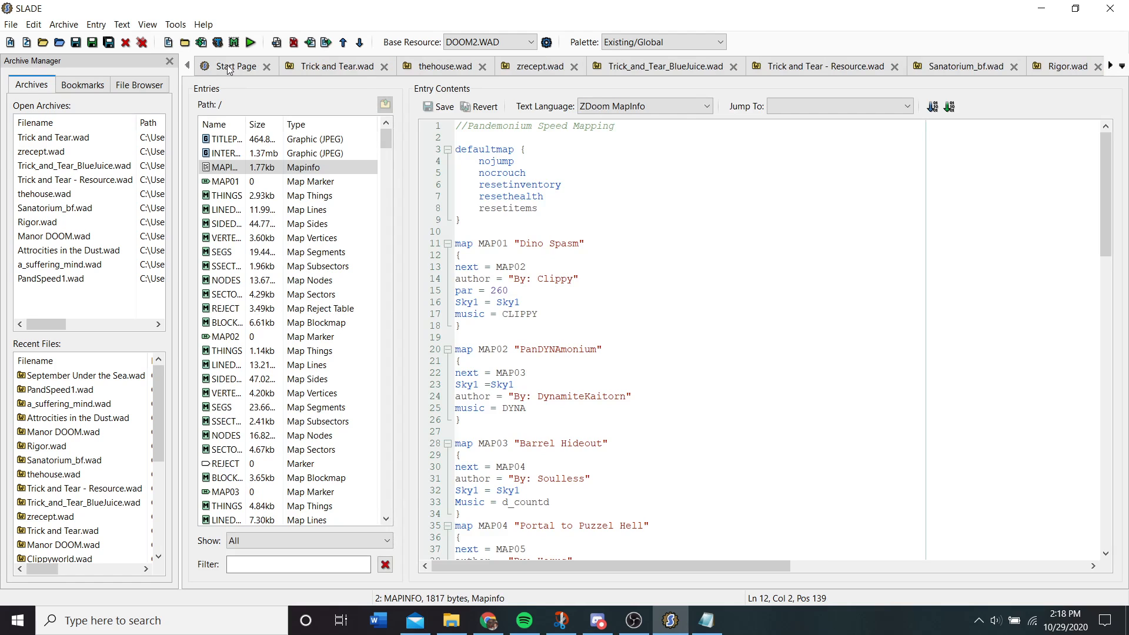
click(361, 69)
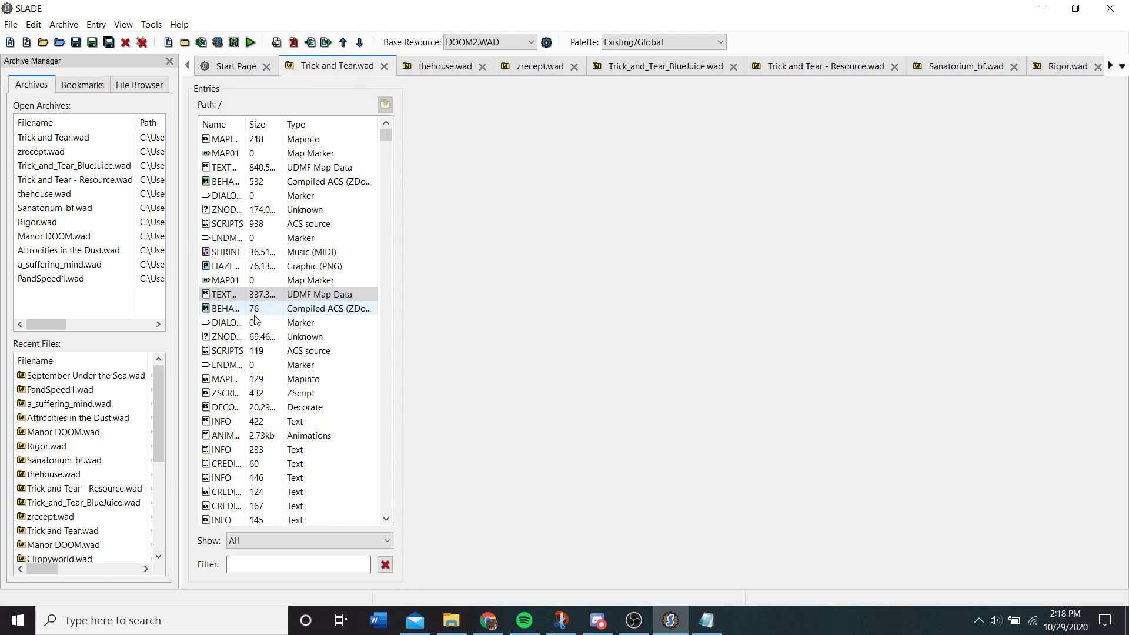
click(254, 379)
- Change the "Atrocities In The Dust" definition to map MAP02 and set its next map to "MAP03"
click(489, 156)
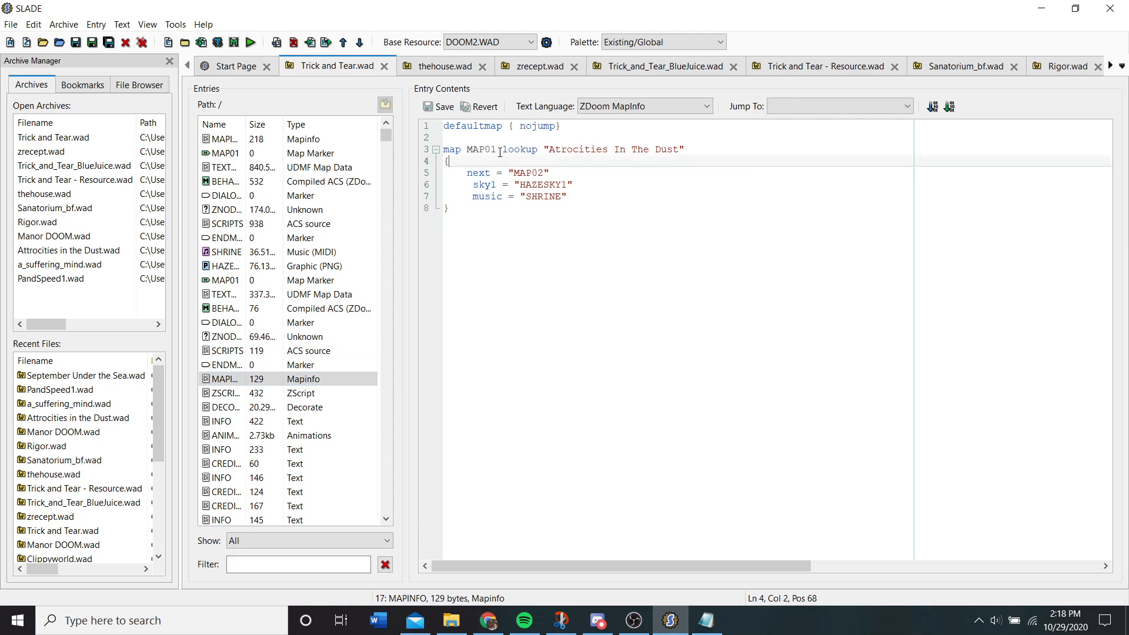
key(Up)
key(Right)
key(BackSpace)
text(2)
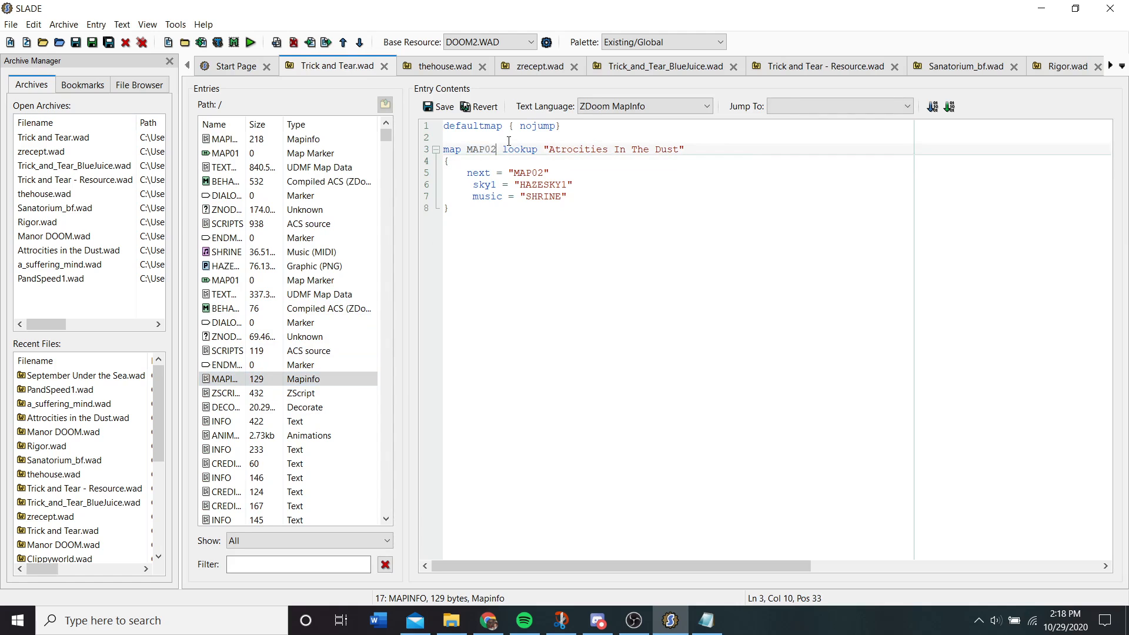
click(546, 172)
key(BackSpace)
text(3)
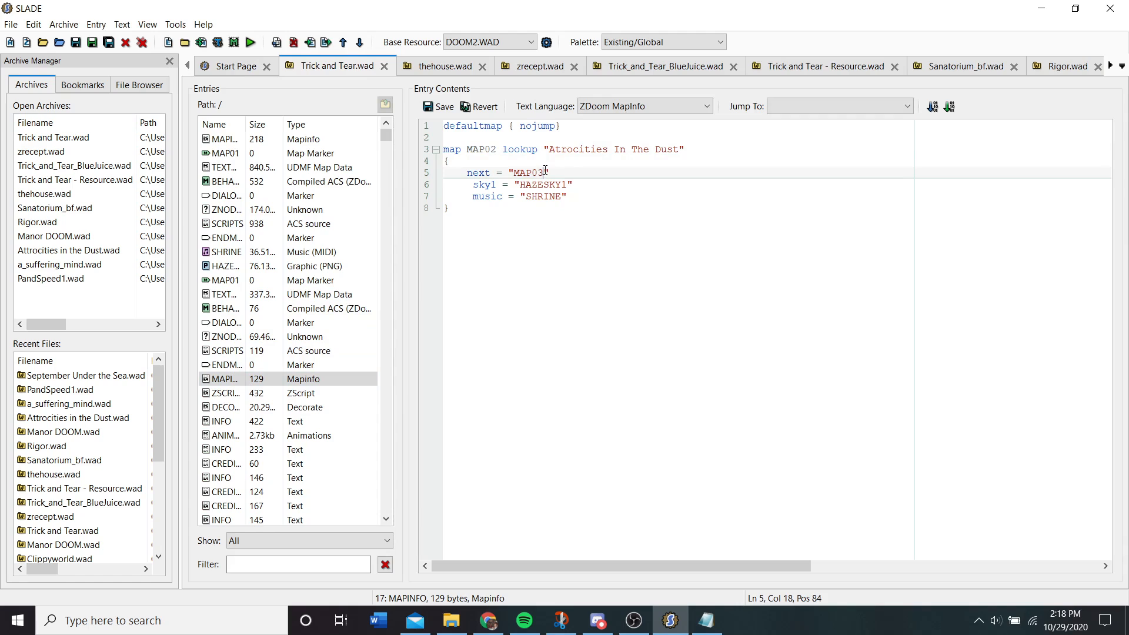
- Add an Author line with "By:" and the mapper's handle below the next line, align the sky1 and music lines, and save the entry
double_click(545, 172)
click(574, 168)
key(Return)
text(Author)
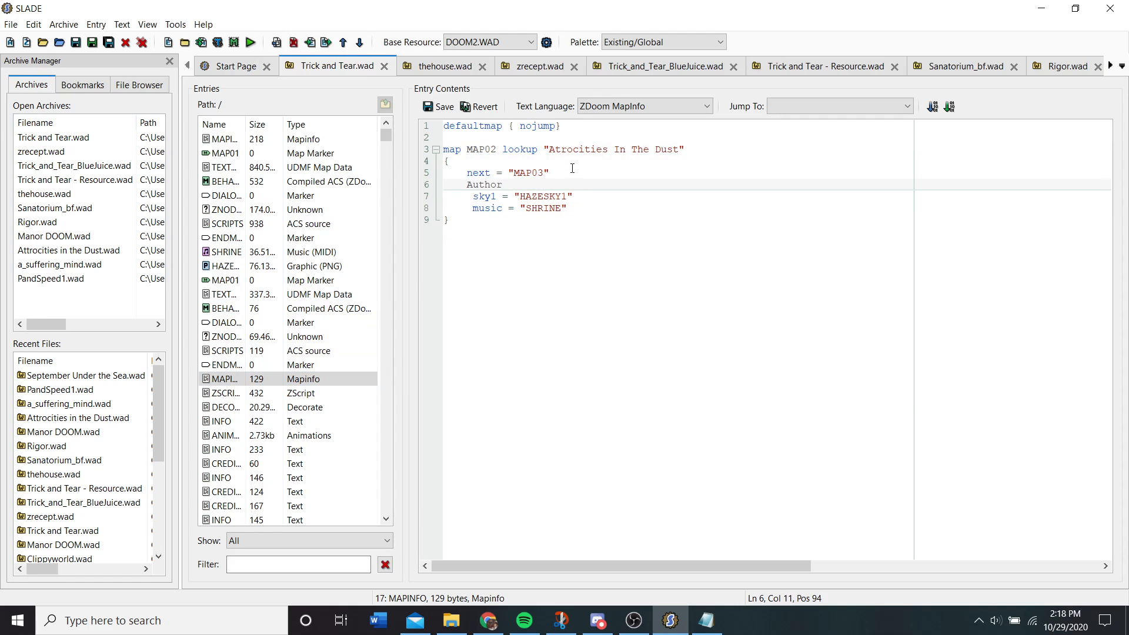
text(=)
key(Delete)
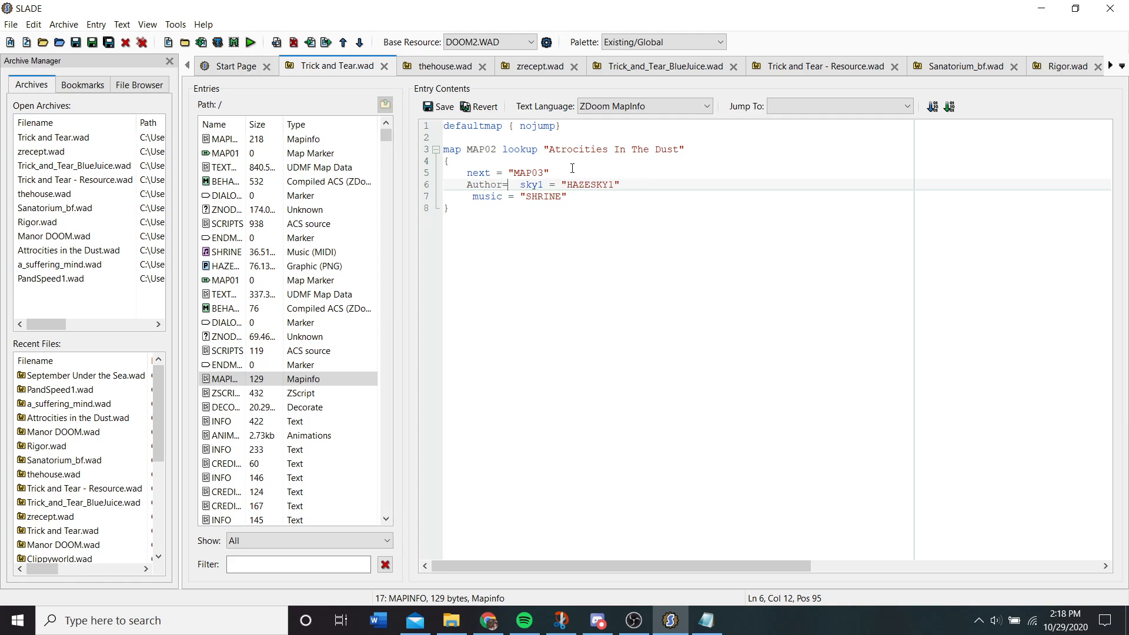
text(= "By: Lorenz0)
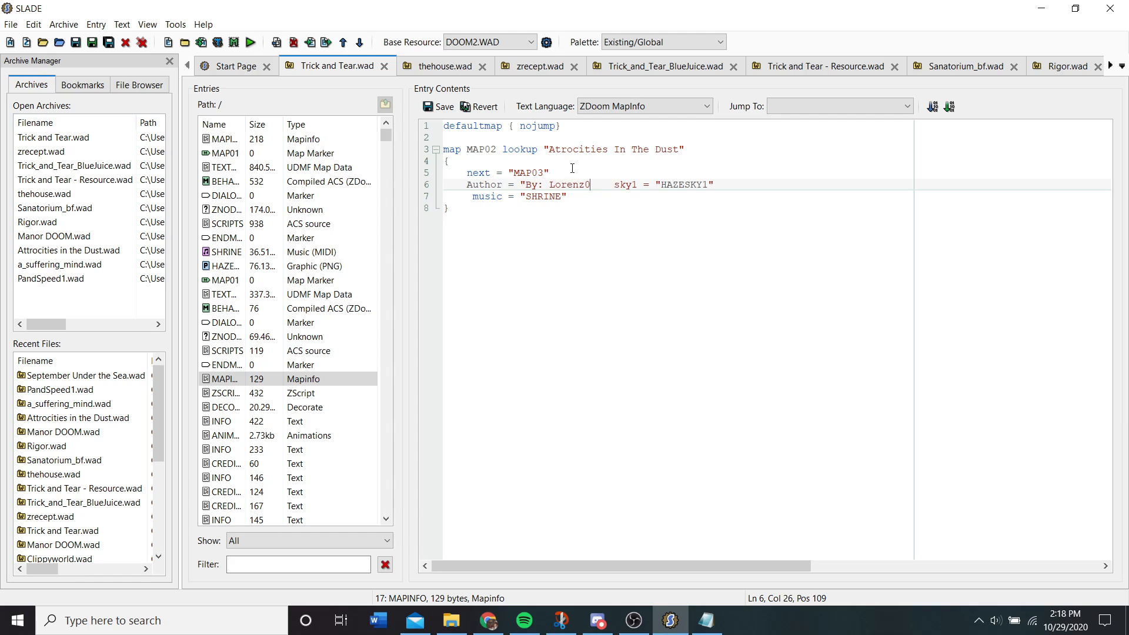
text(")
key(Return)
key(Down)
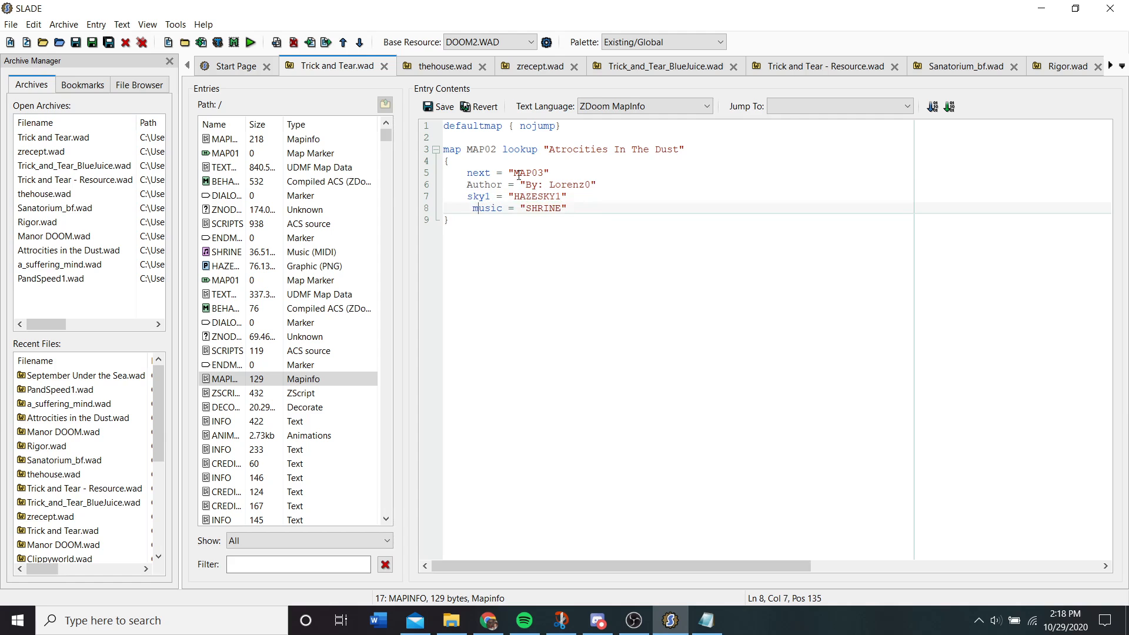
key(Delete)
click(435, 107)
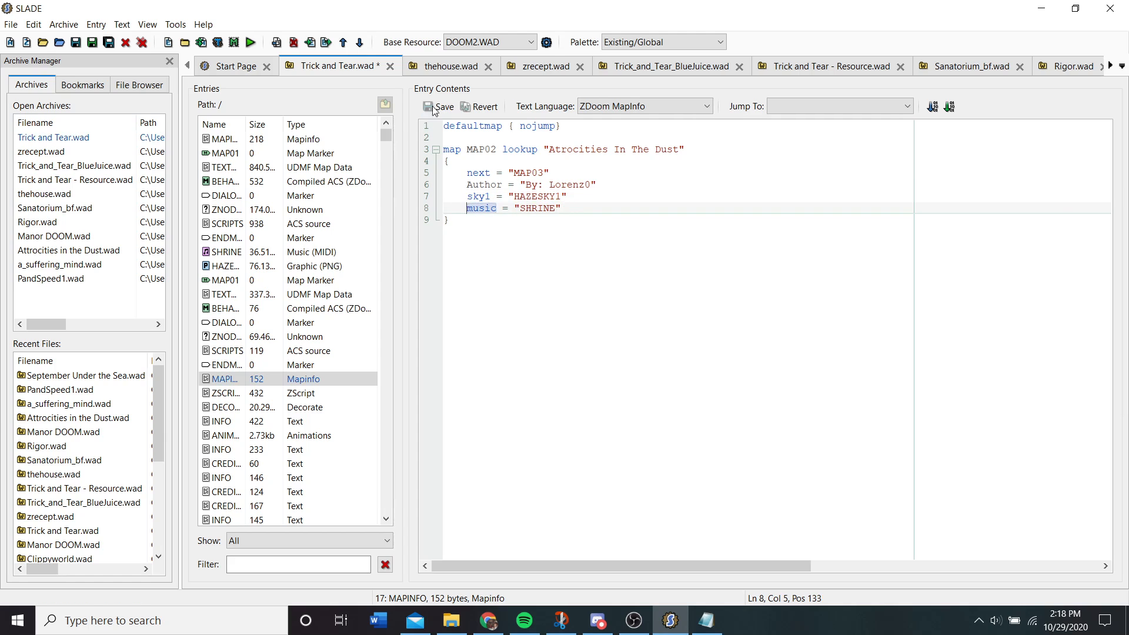
- Copy the MAP02 definition block into the archive's first MAPINFO below the MAP01 block and save that entry
drag(449, 220, 437, 157)
key(ctrl+c)
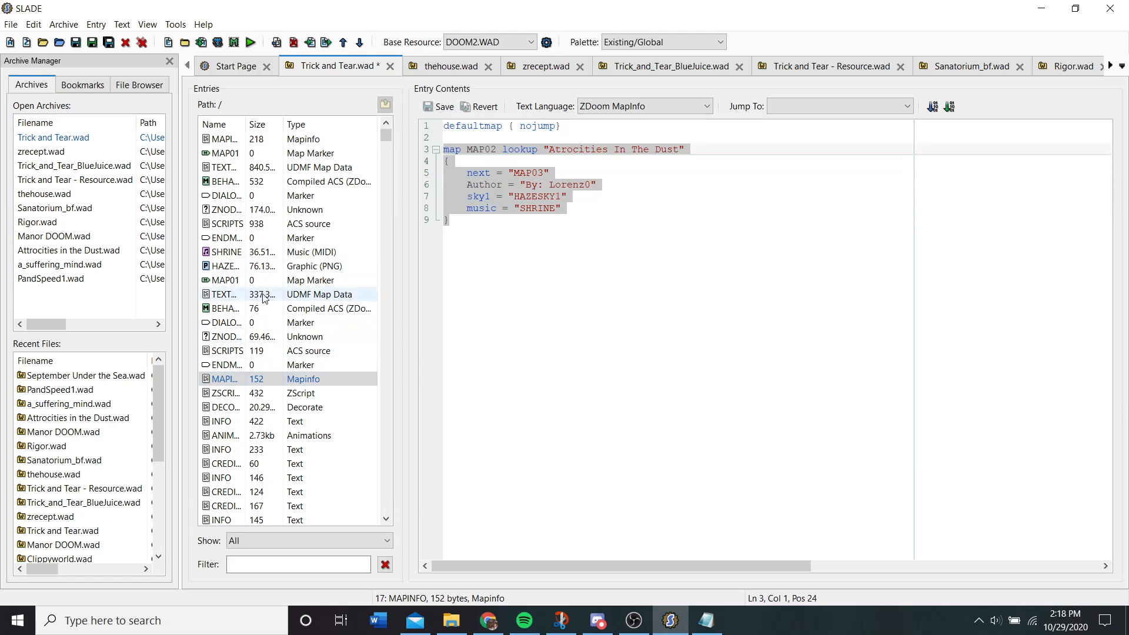
click(266, 139)
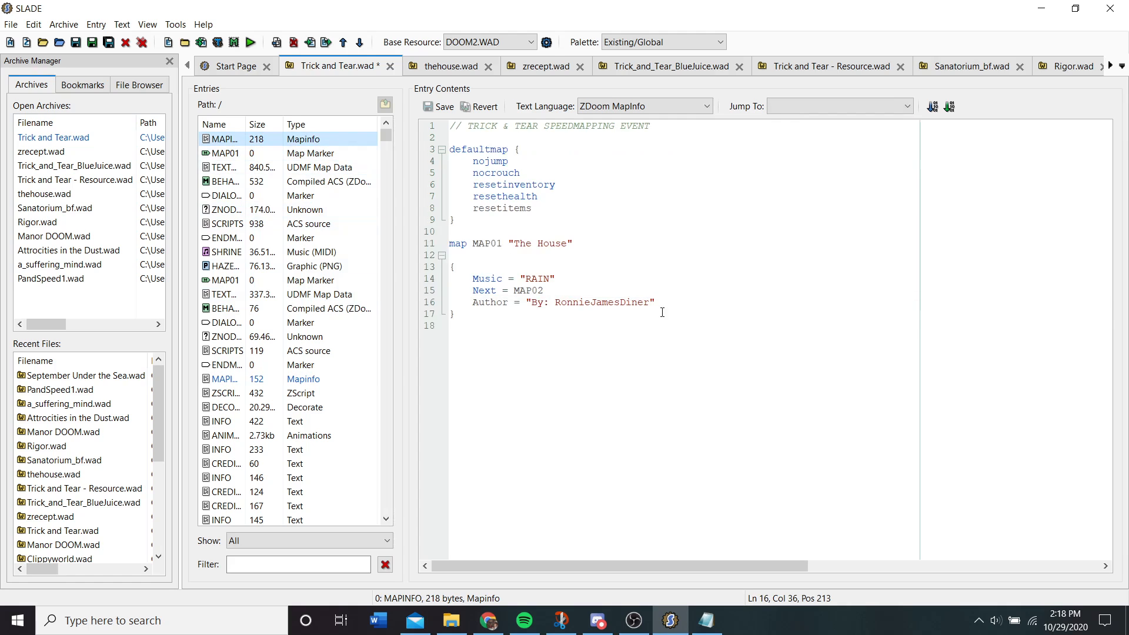
click(632, 316)
key(Return)
key(Return)
key(ctrl+v)
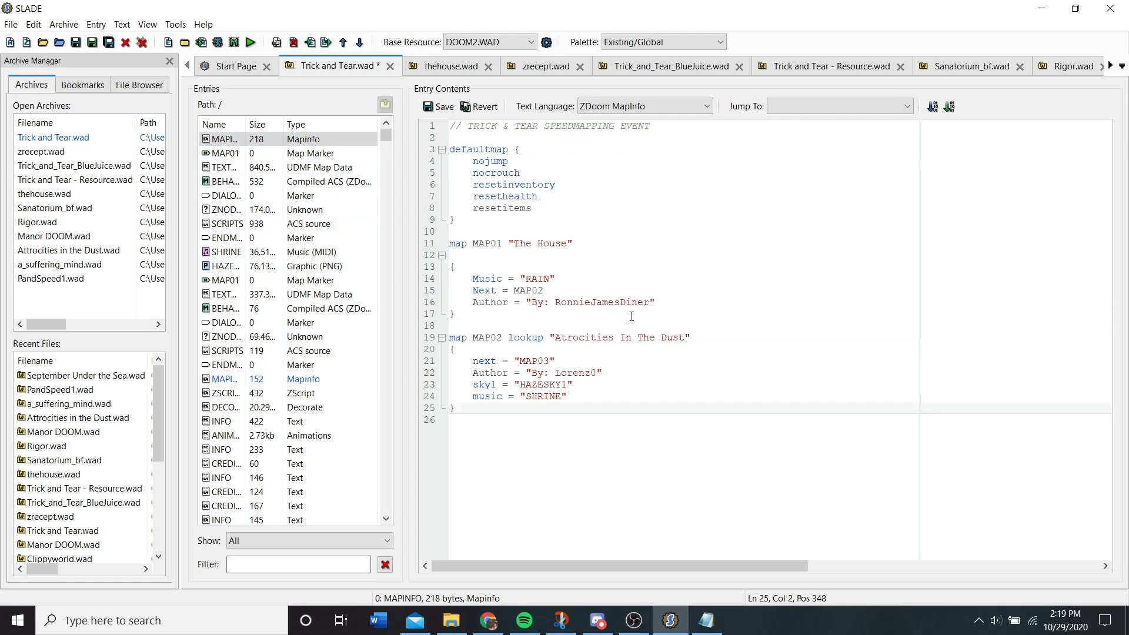
click(263, 378)
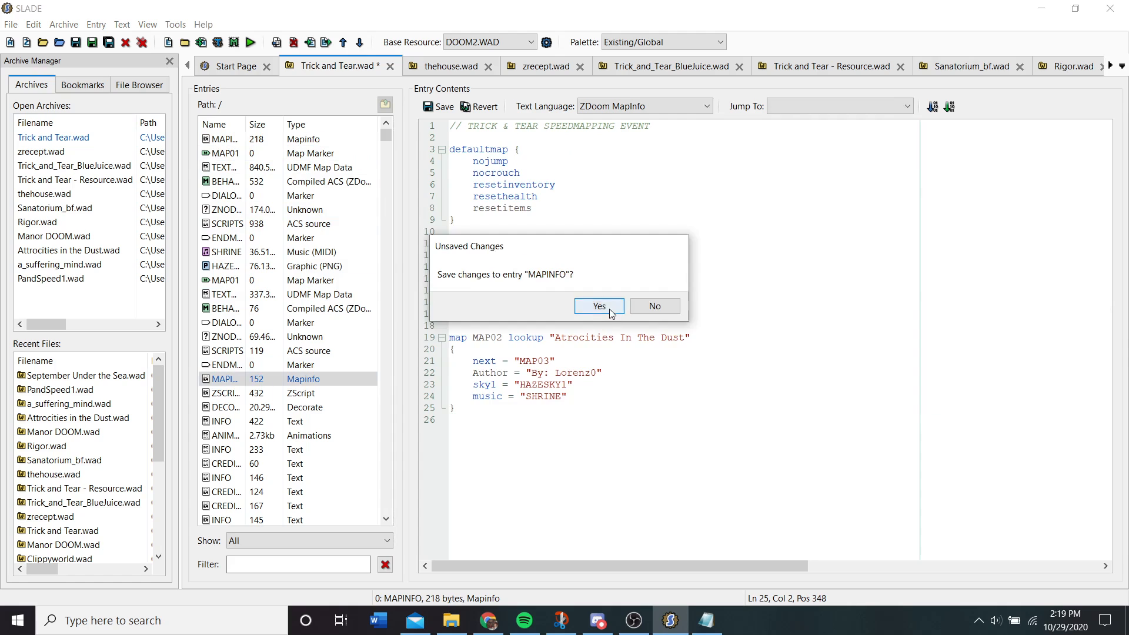
click(600, 310)
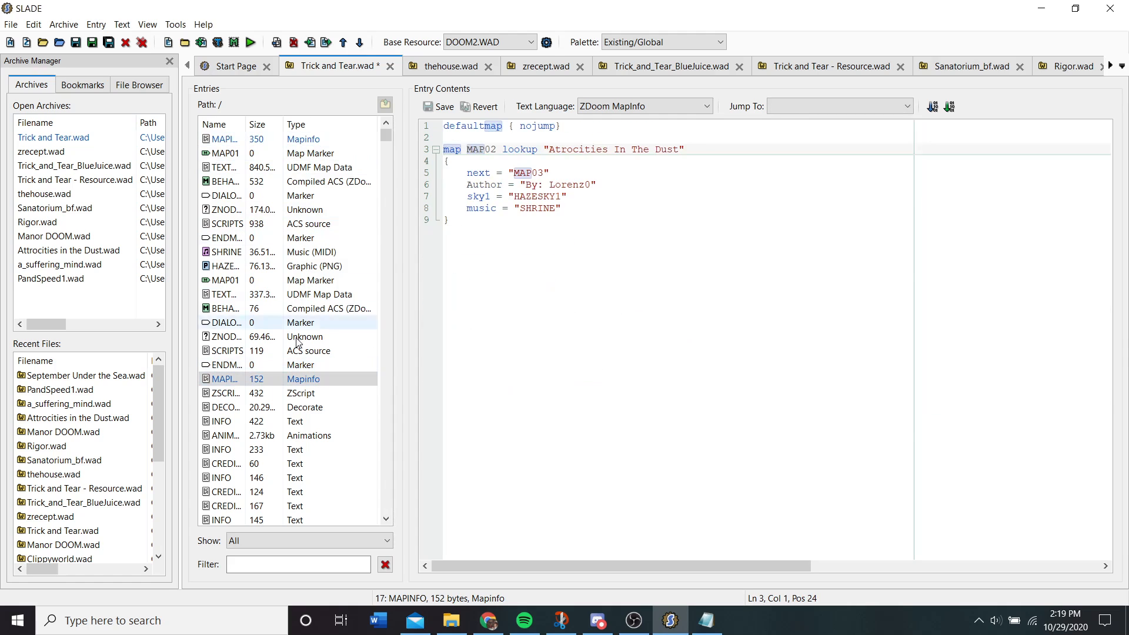
- Delete the redundant MAPINFO entry after the second map's ENDMAP marker and save the archive
right_click(284, 385)
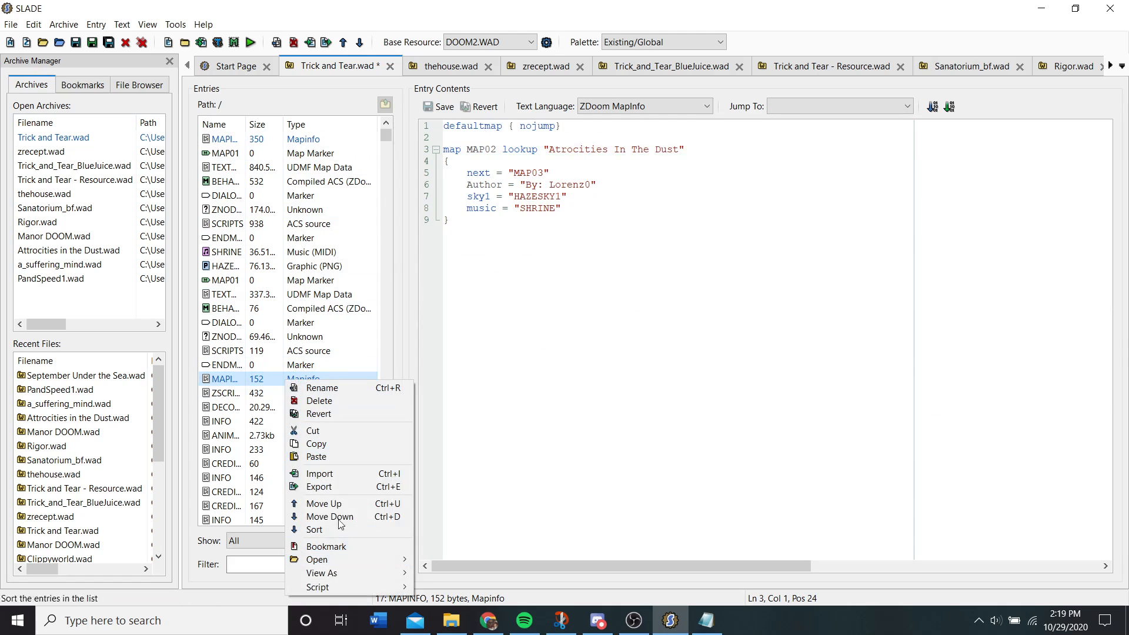
click(335, 402)
click(599, 309)
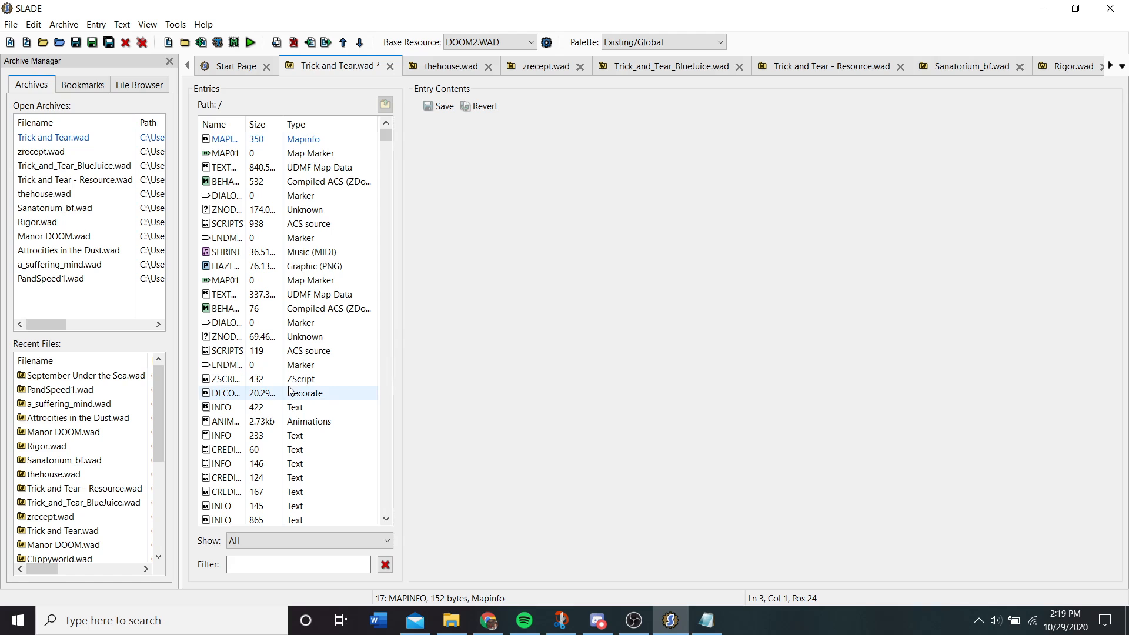
key(ctrl+s)
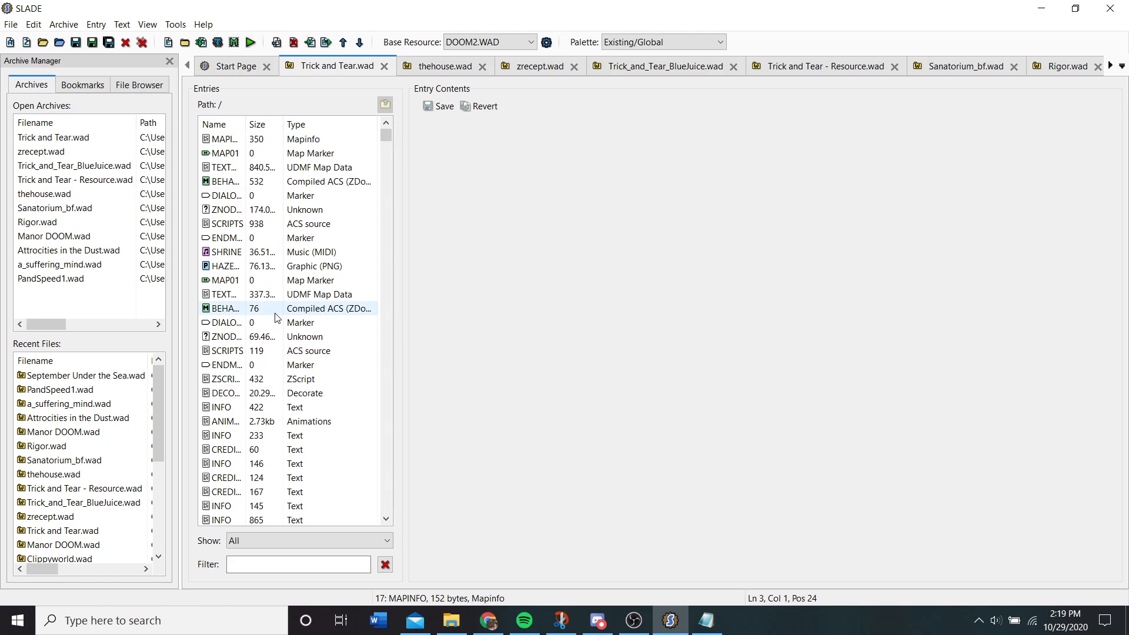
- Check the map order in the README T&T note, and select all entries in Rigor.wad for copying
click(710, 622)
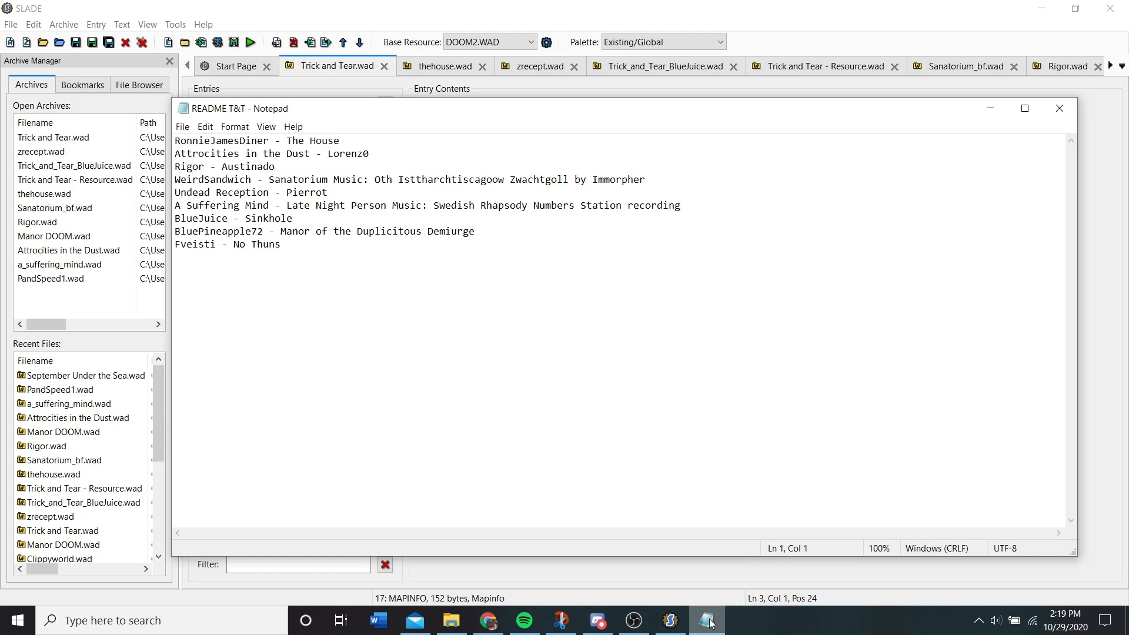
click(710, 621)
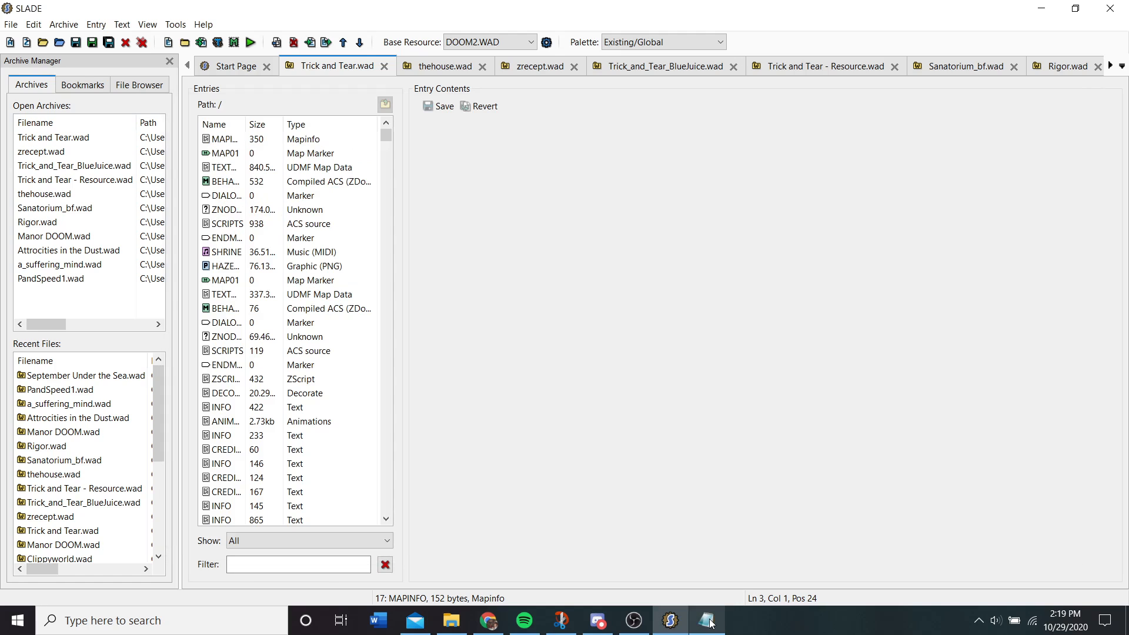
click(1061, 70)
click(312, 224)
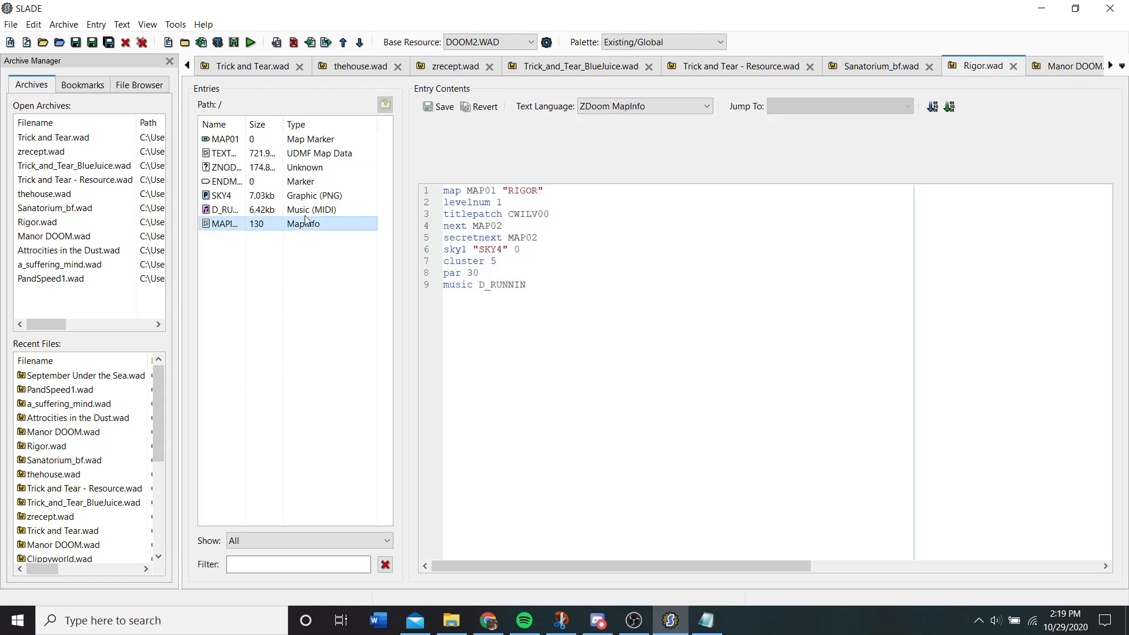
key(ctrl+a)
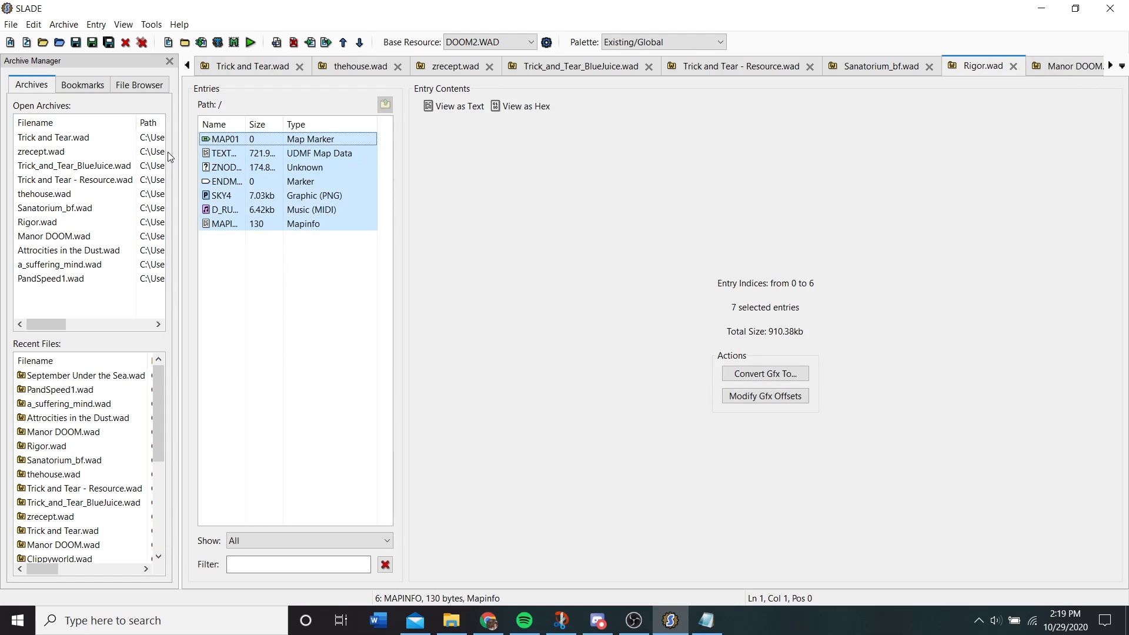
- Paste the Rigor.wad entries into Trick and Tear.wad after the second map's ENDMAP marker
click(362, 69)
click(236, 67)
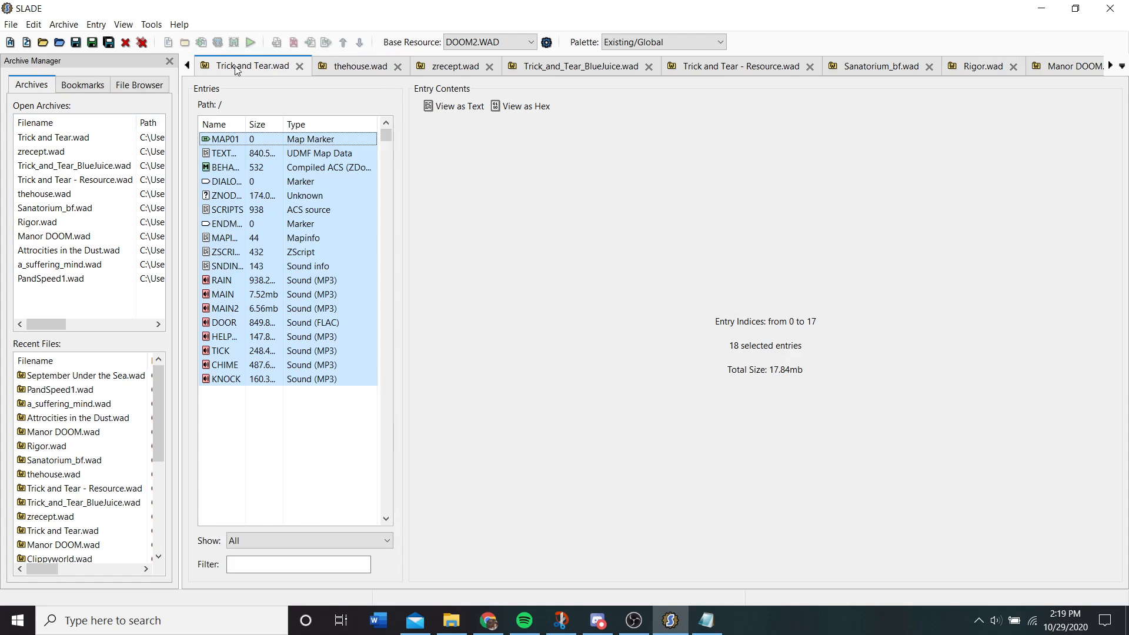
click(256, 366)
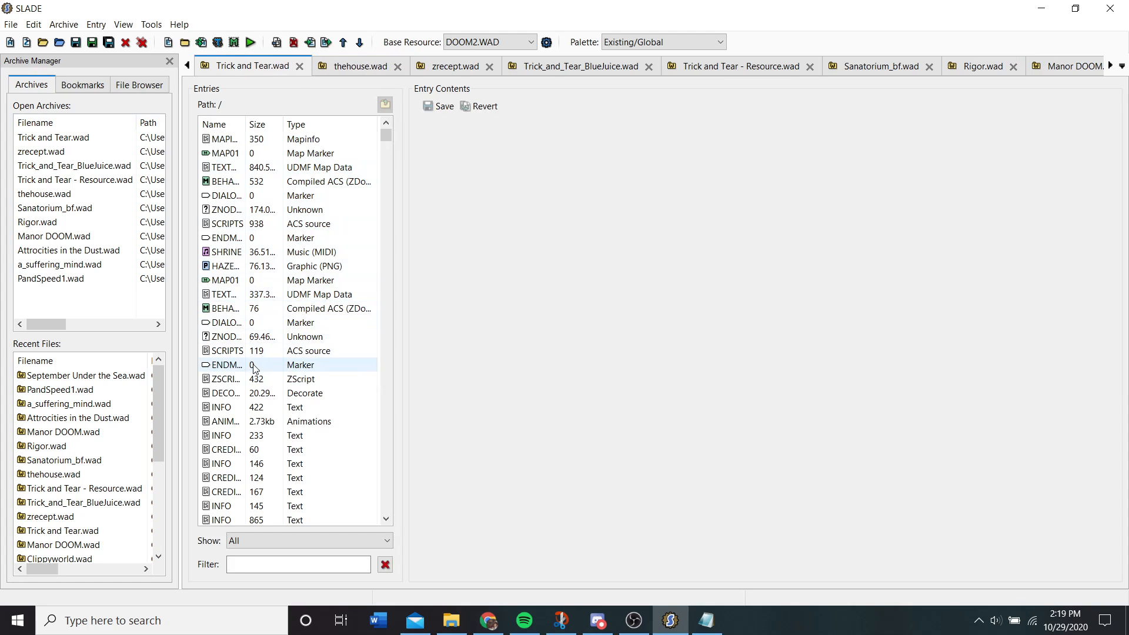
key(ctrl+v)
scroll(322, 334, down, 1)
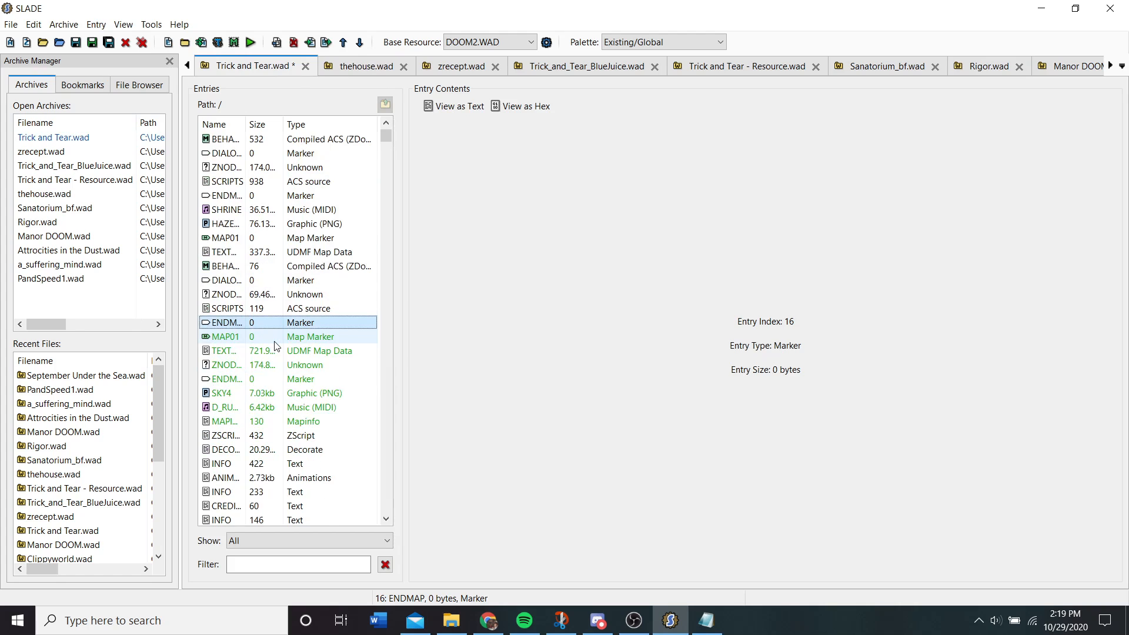
scroll(276, 346, up, 1)
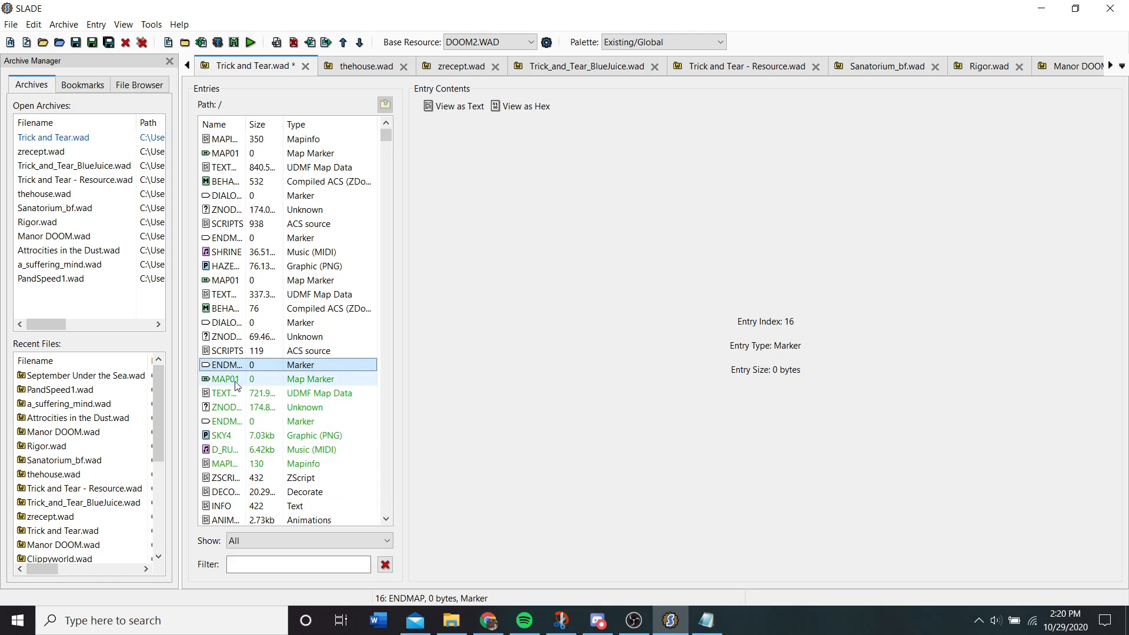
- Preview the pasted Rigor map, and rename the Atrocities in the Dust map marker as MAP02
click(237, 380)
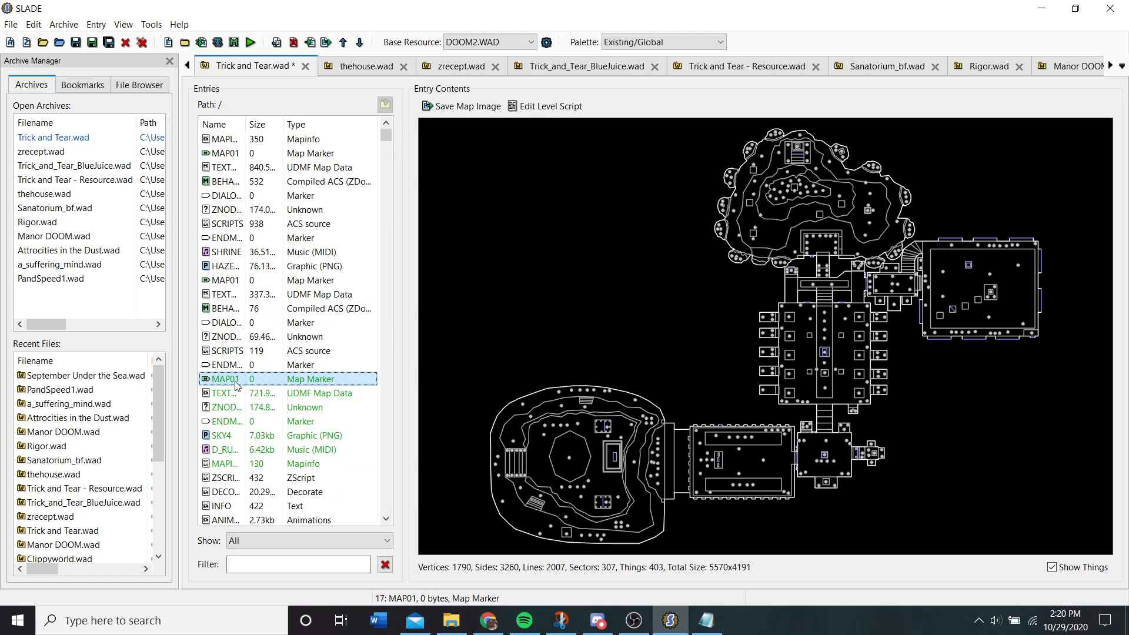
click(231, 281)
right_click(230, 281)
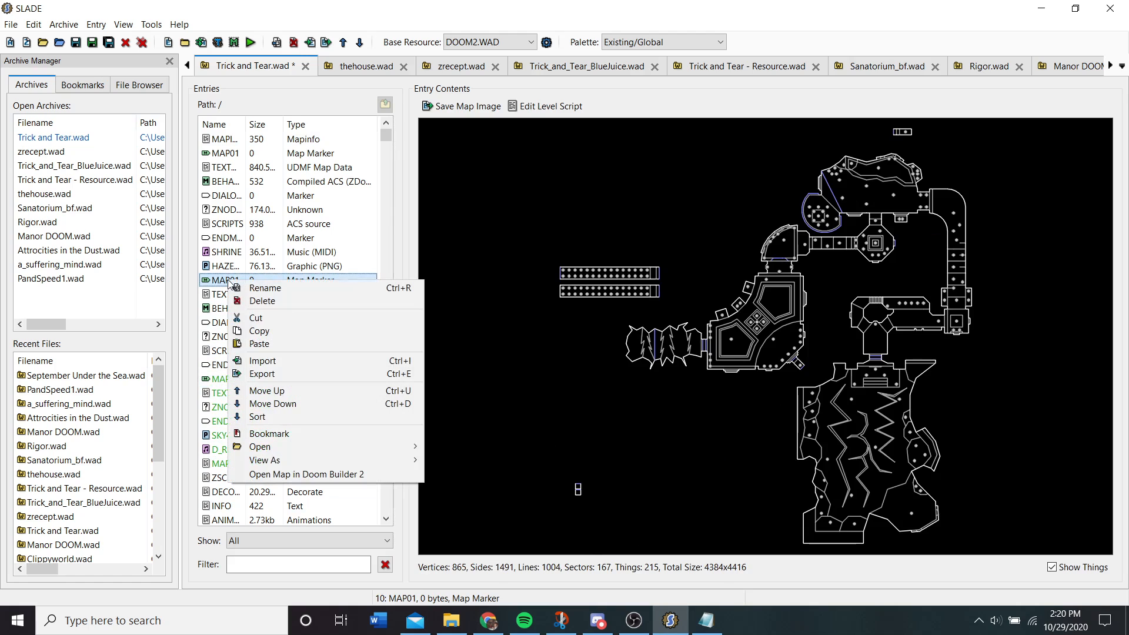
click(280, 289)
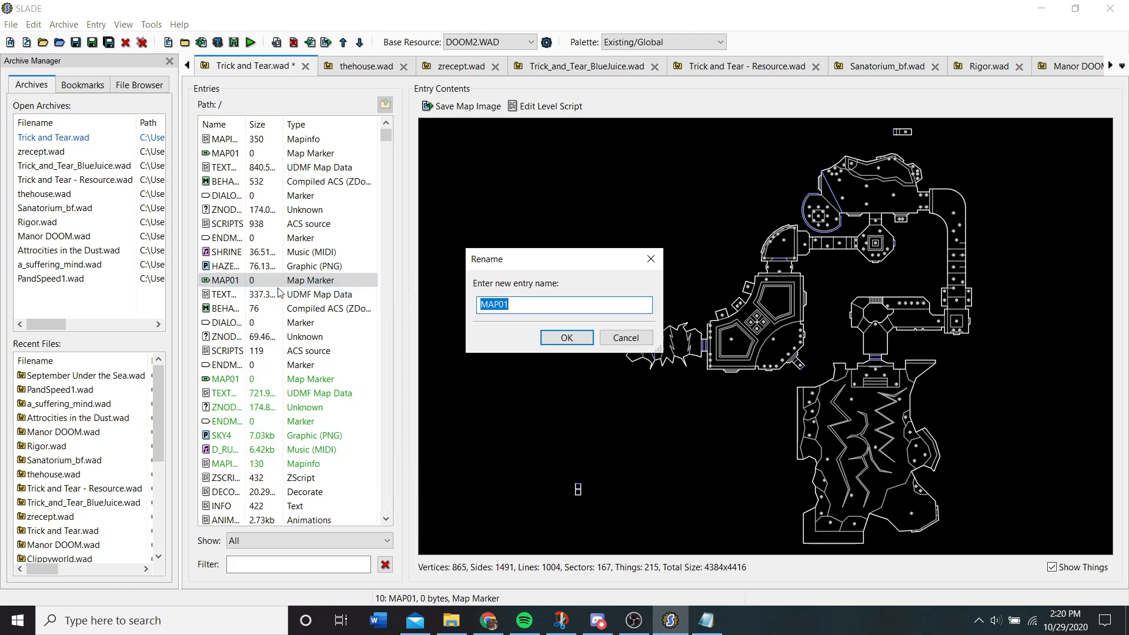
click(523, 298)
text(2)
click(566, 337)
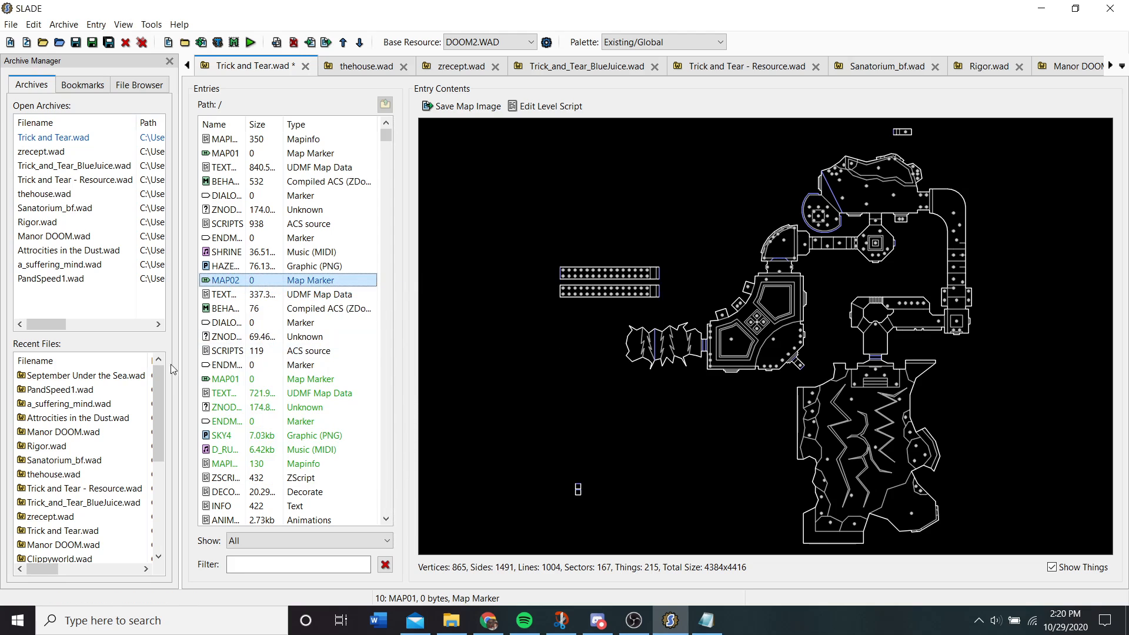
click(221, 382)
right_click(221, 381)
click(270, 401)
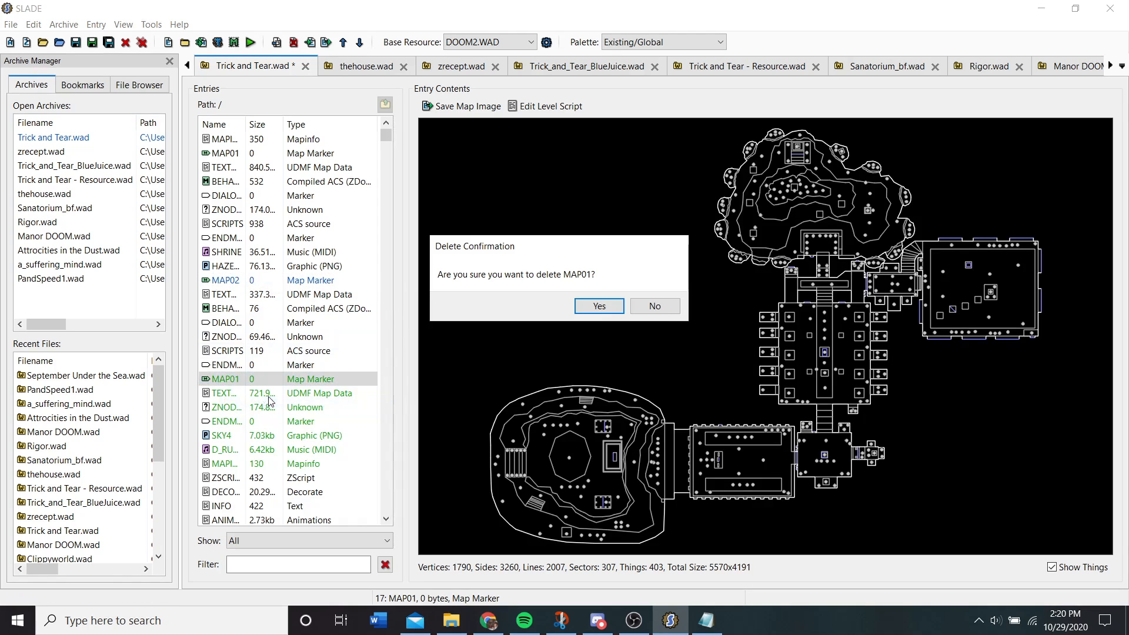
click(657, 310)
- Rename the pasted Rigor map marker as MAP03
right_click(226, 380)
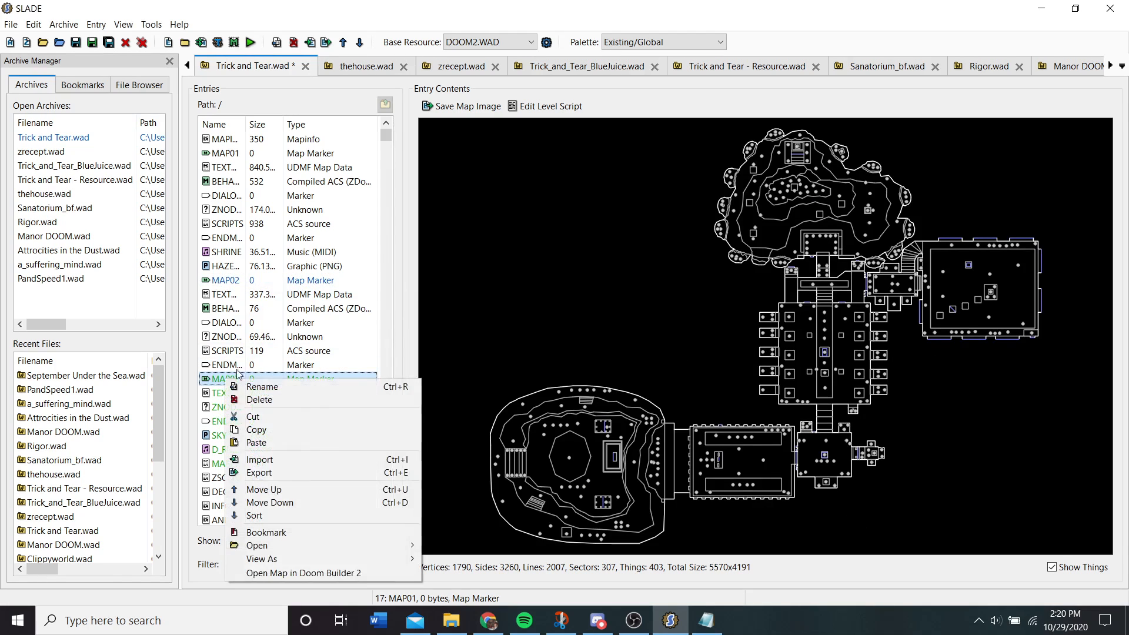
click(260, 387)
text(MAP03)
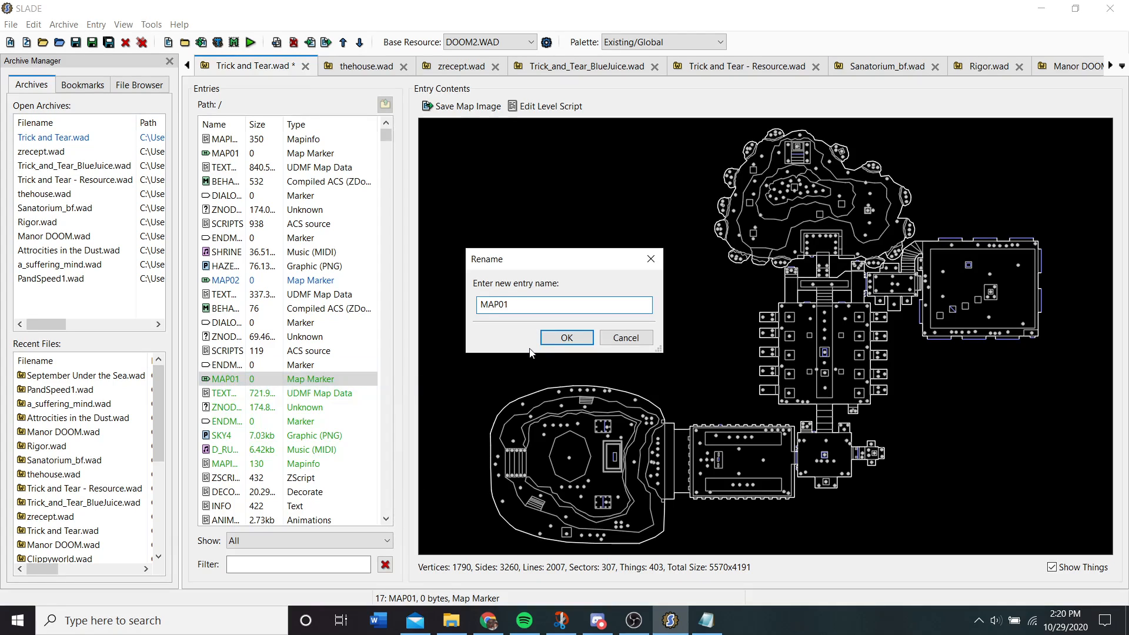
- Rename the third map's marker entry to MAP03 and save the Trick and Tear archive
click(556, 335)
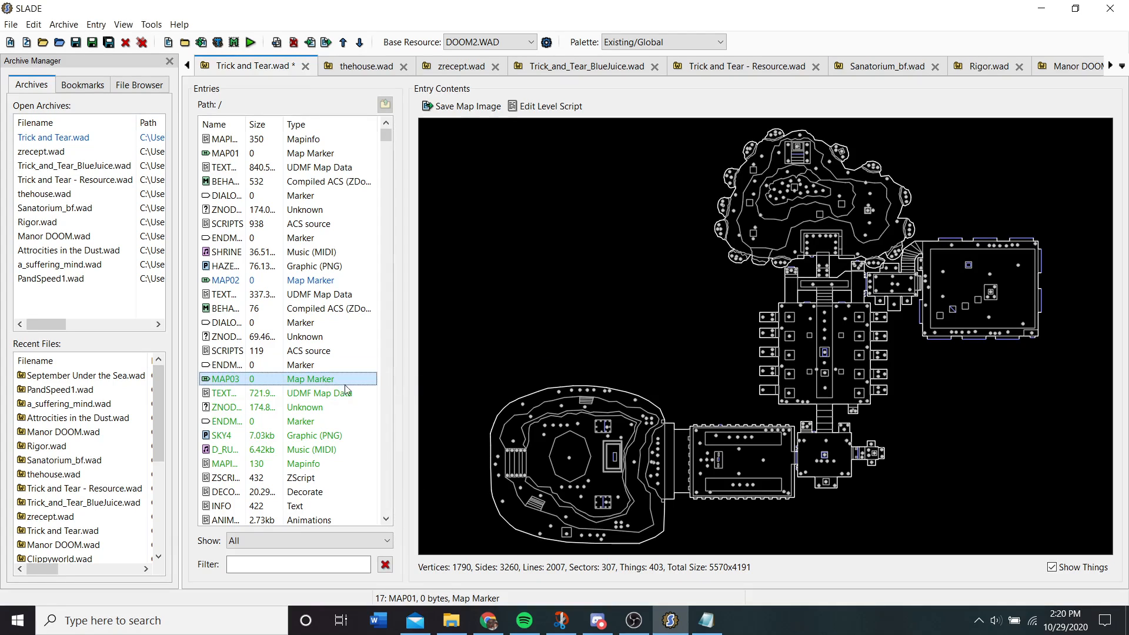
click(75, 42)
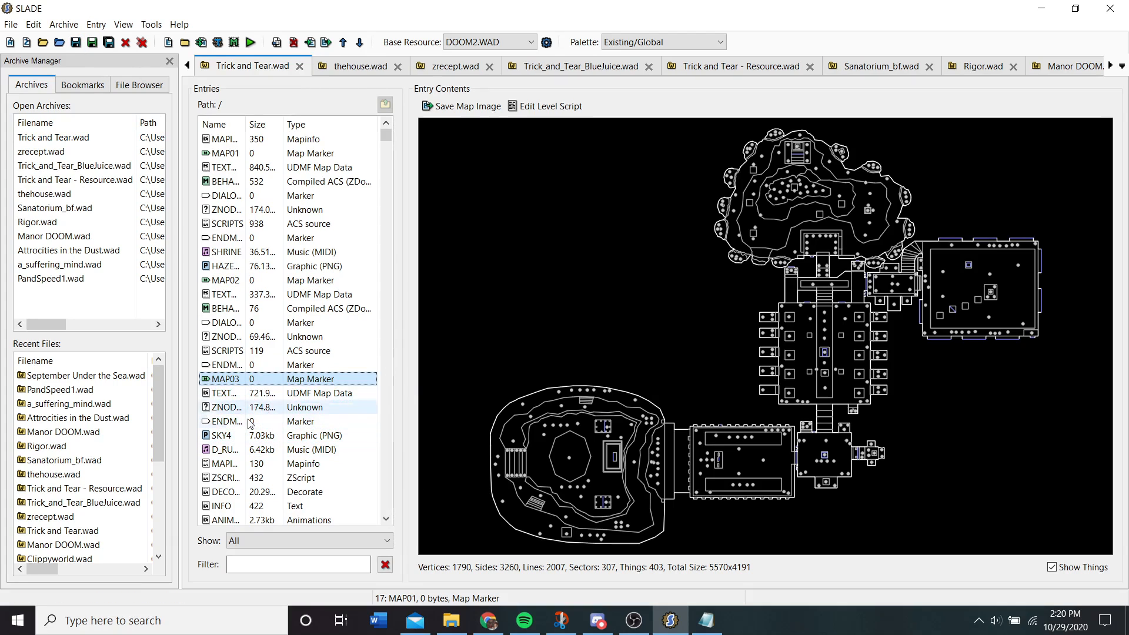
- Copy the whole RIGOR definition from the 130-byte MAPINFO entry and paste it at the end of the archive's first MAPINFO entry
click(246, 465)
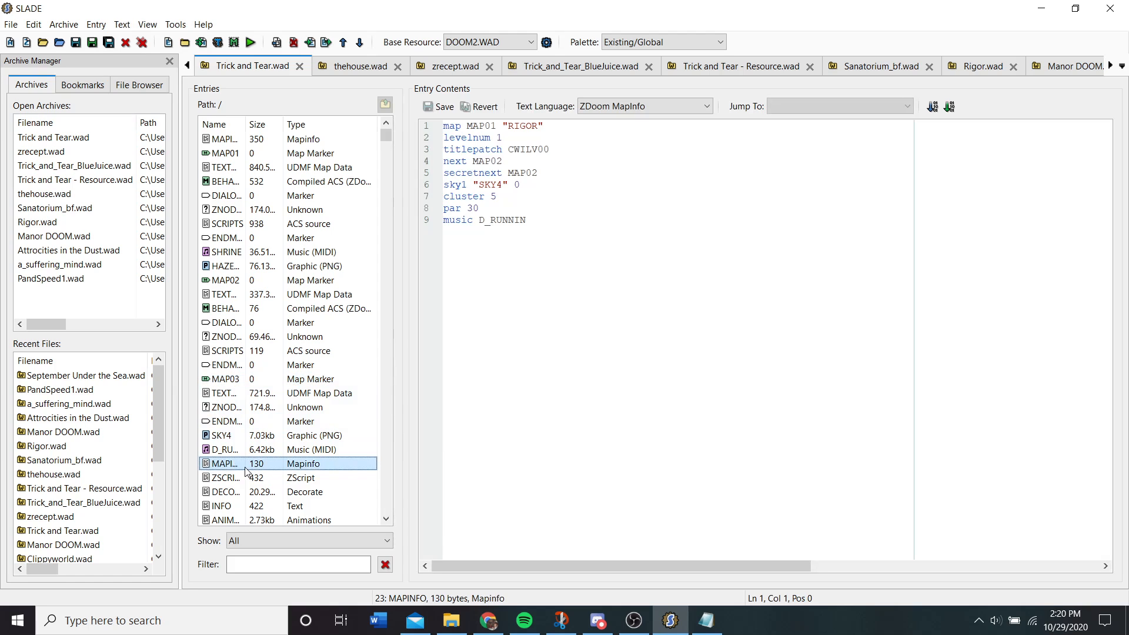
drag(566, 288, 432, 113)
key(ctrl+c)
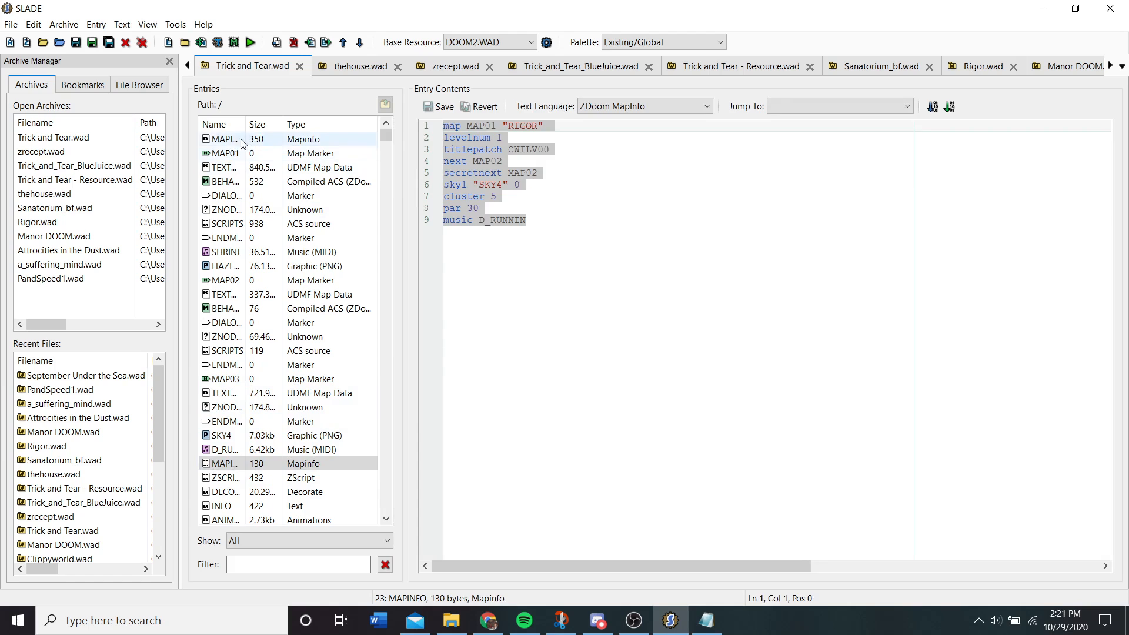
click(224, 139)
click(598, 415)
key(Return)
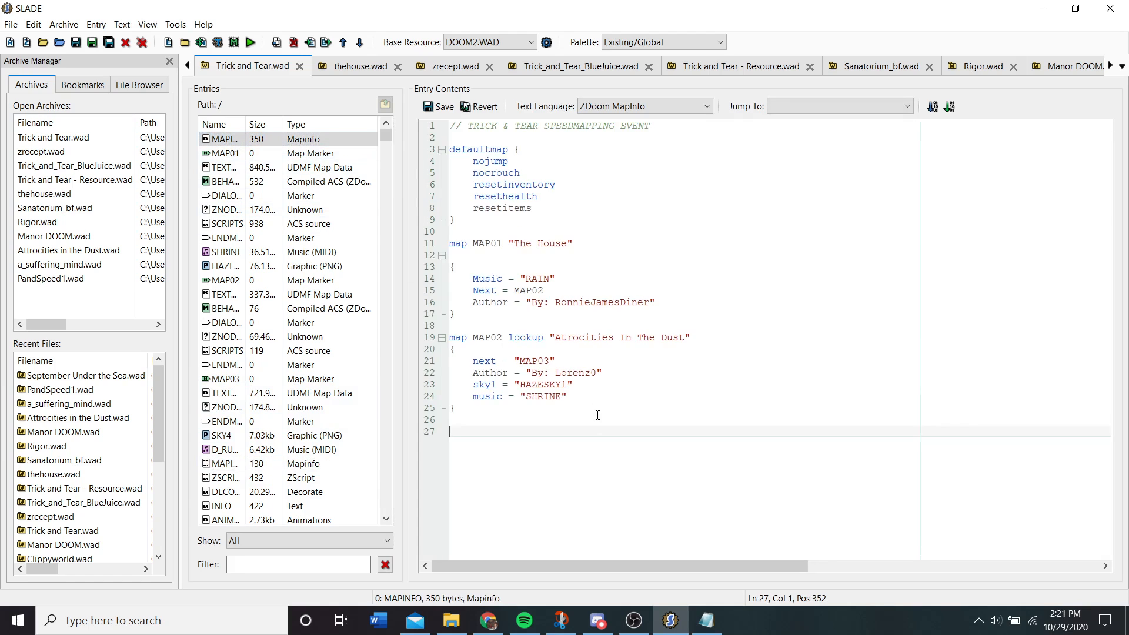
key(ctrl+v)
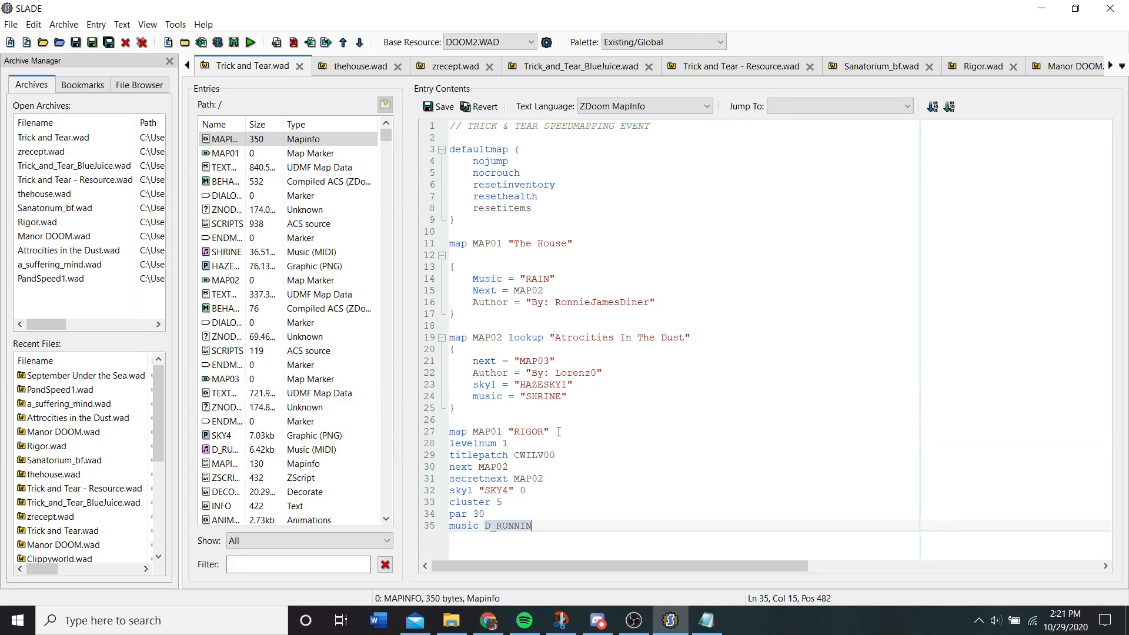
- Change the map number in the pasted RIGOR header to MAP03
click(559, 432)
click(506, 432)
key(BackSpace)
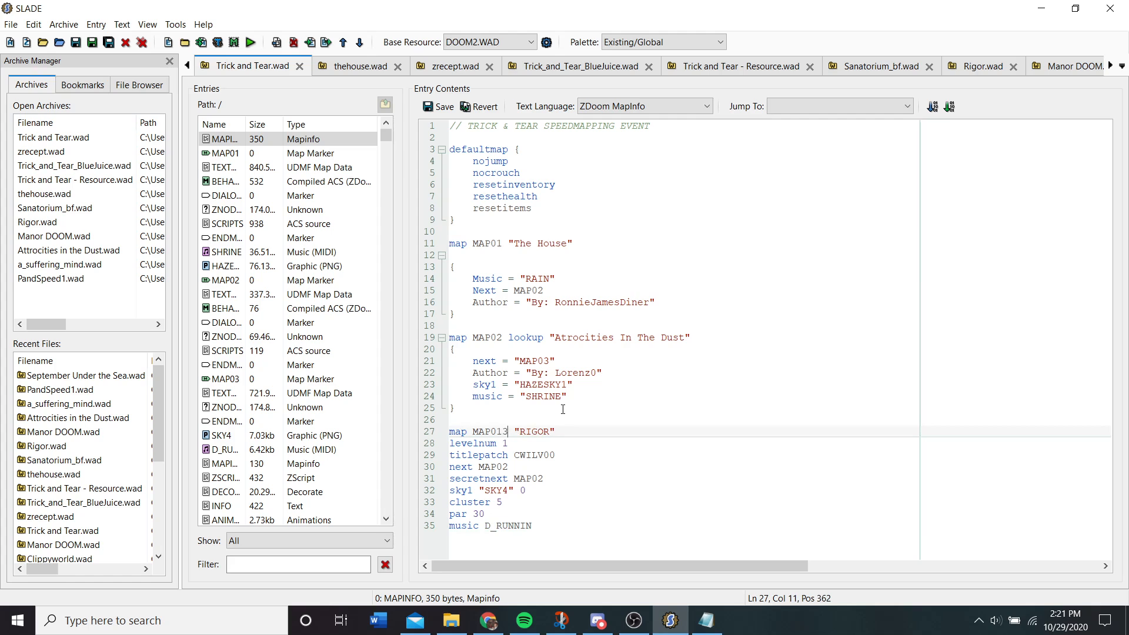
text(3)
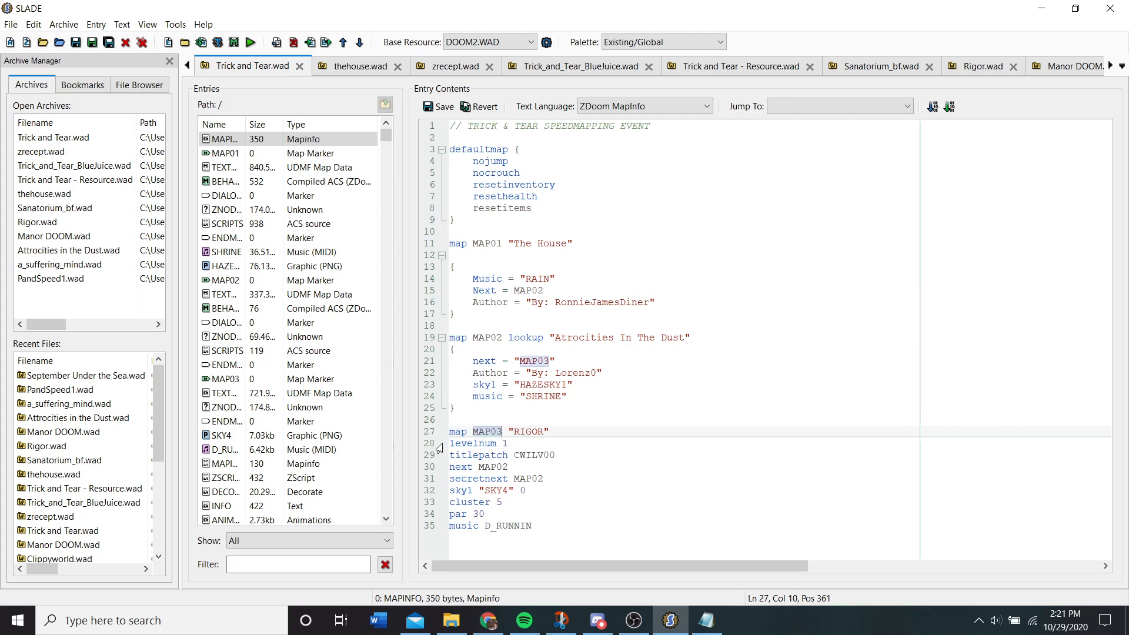
- Enclose the RIGOR map's properties in curly braces, each brace on its own line
click(453, 444)
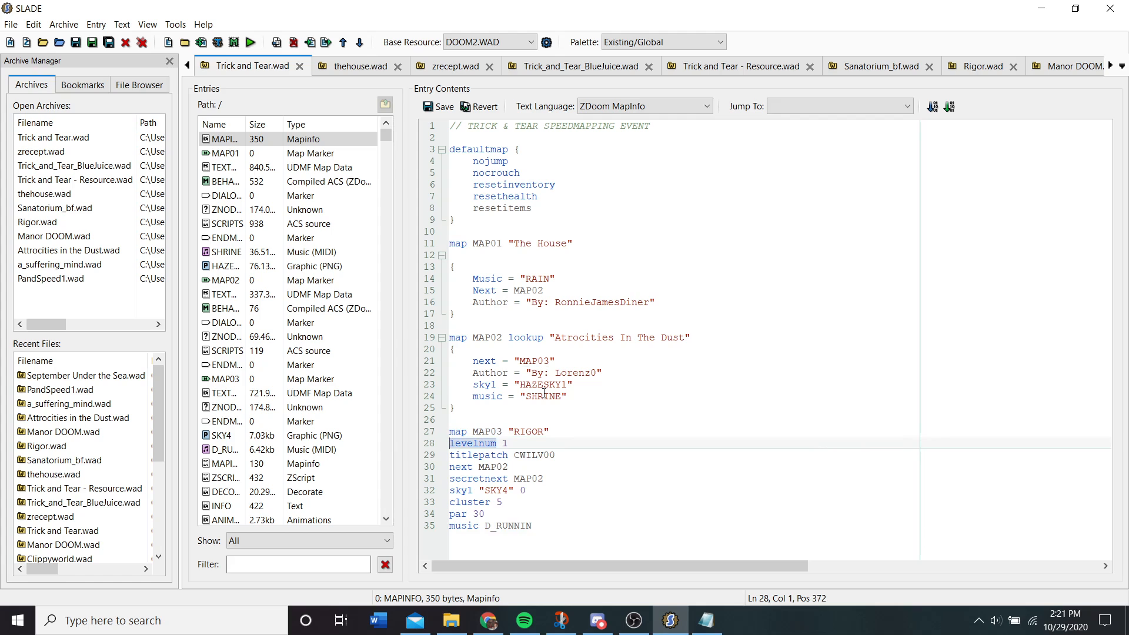
key(Return)
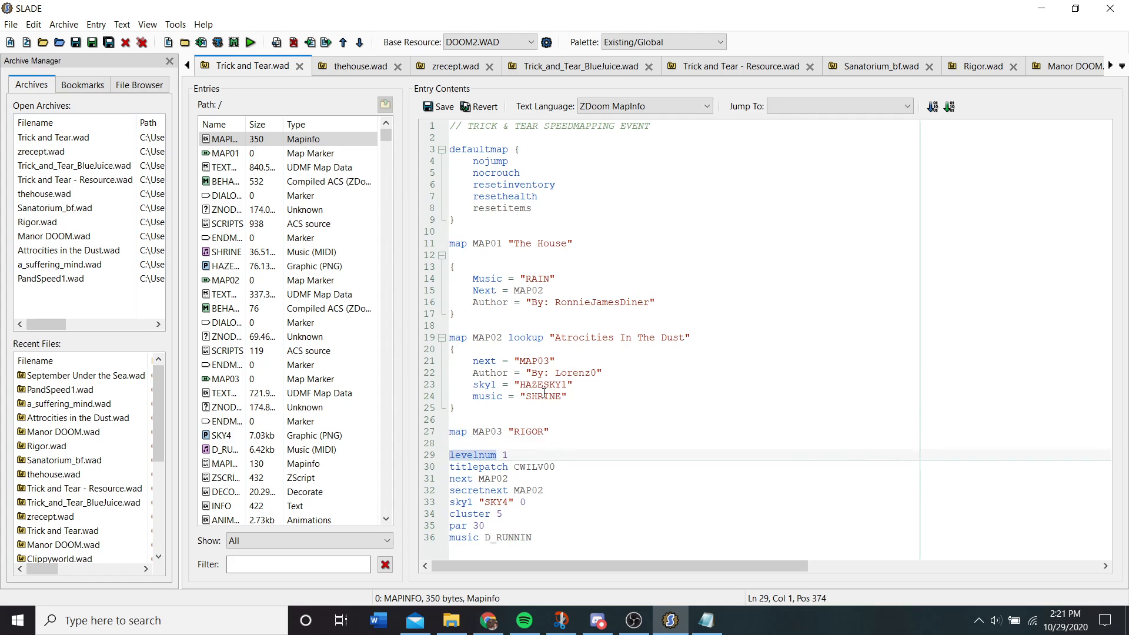
text({)
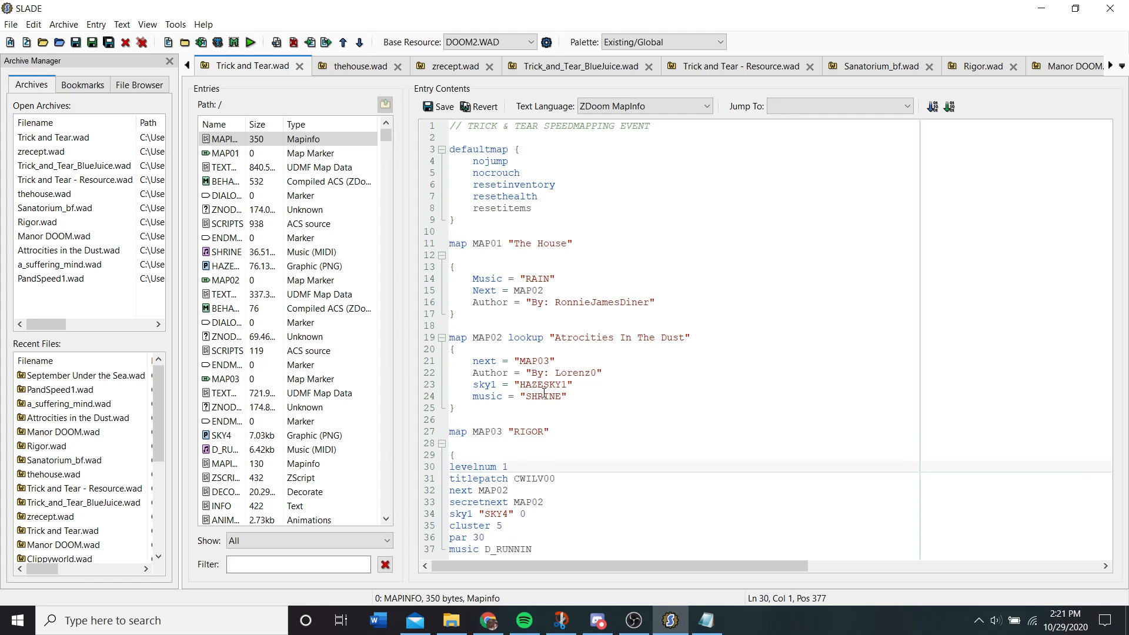
key(Down)
click(546, 551)
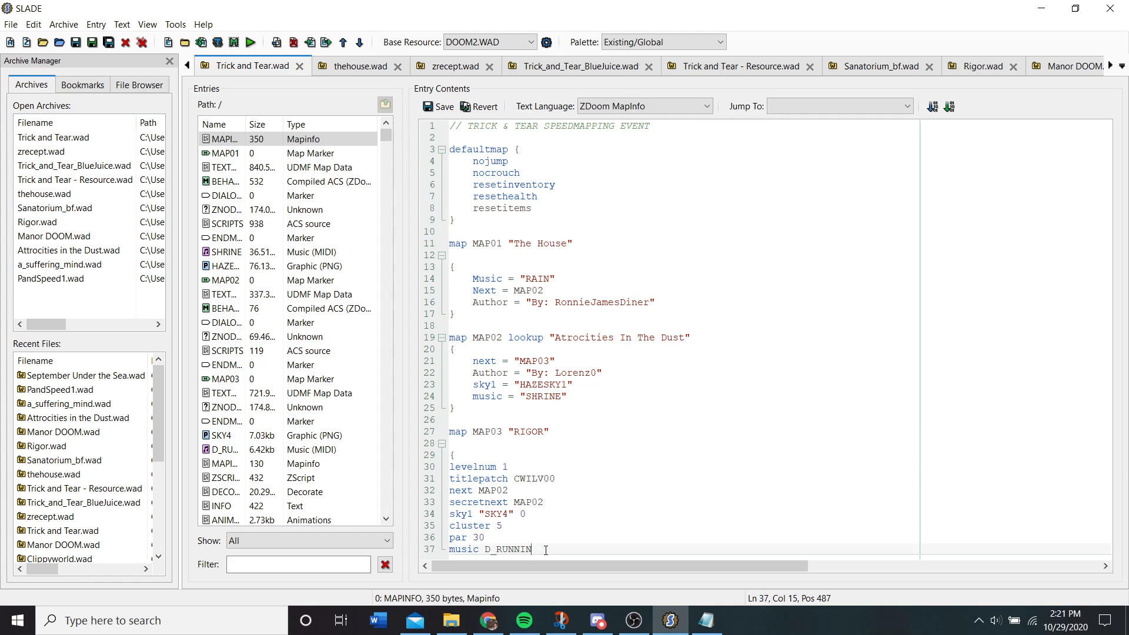
key(Return)
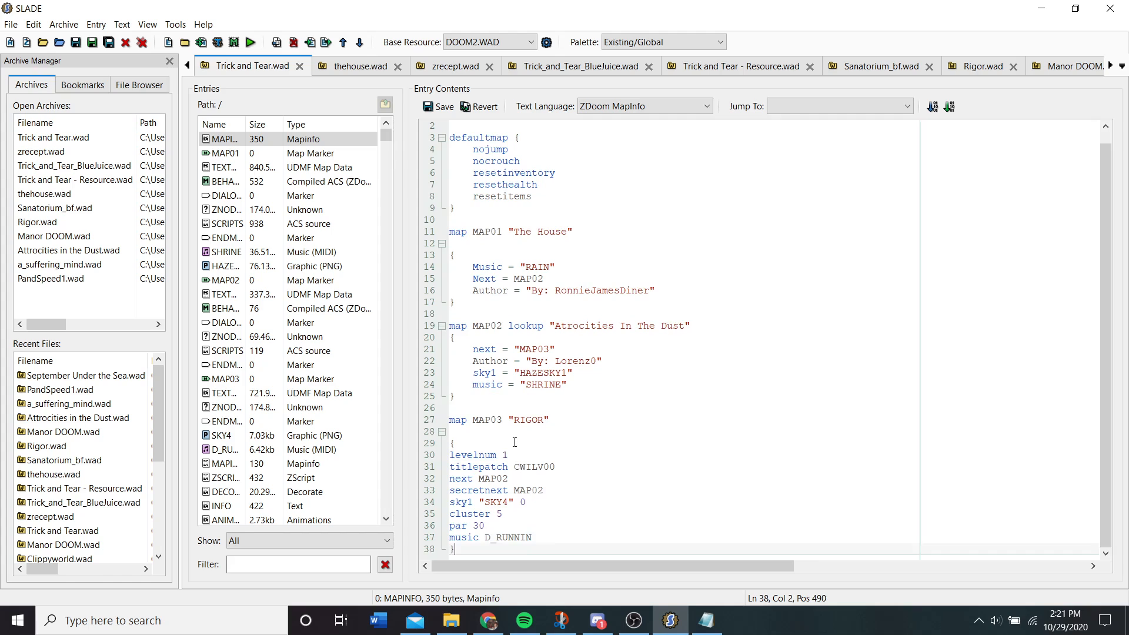
- Set both the next and secretnext values of the RIGOR map to MAP03
click(485, 441)
click(499, 483)
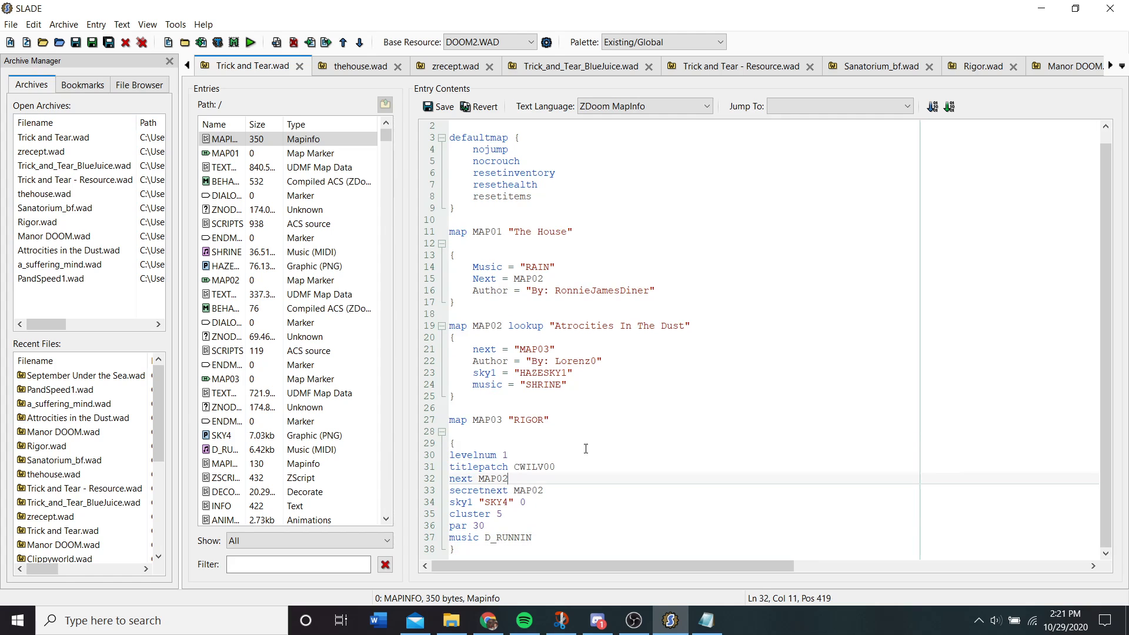
key(Delete)
text(3)
key(Down)
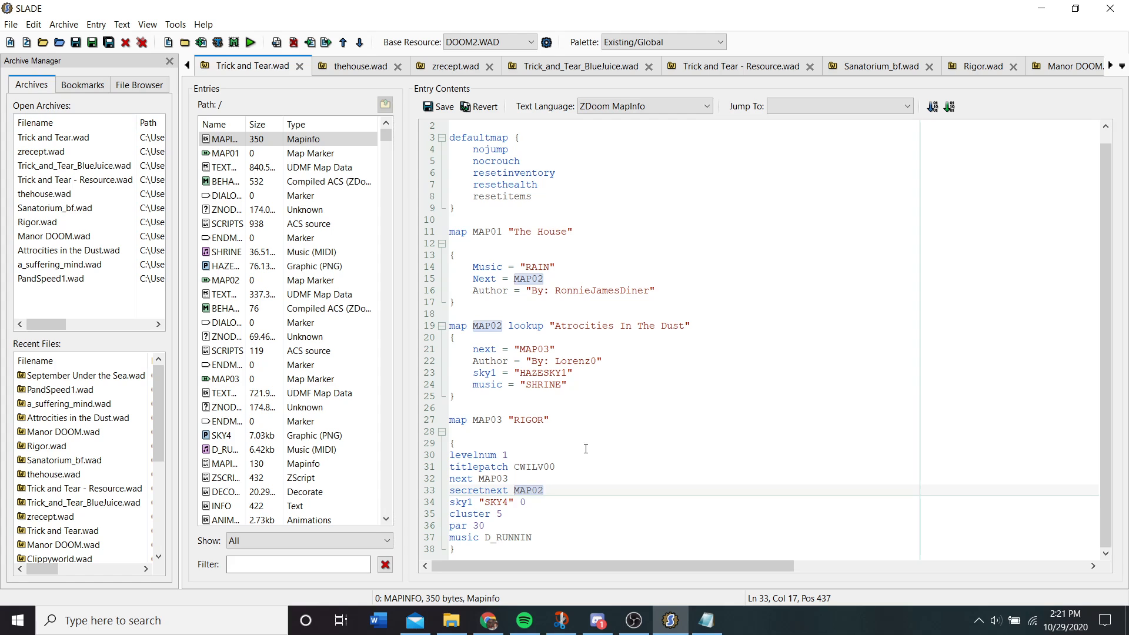
key(BackSpace)
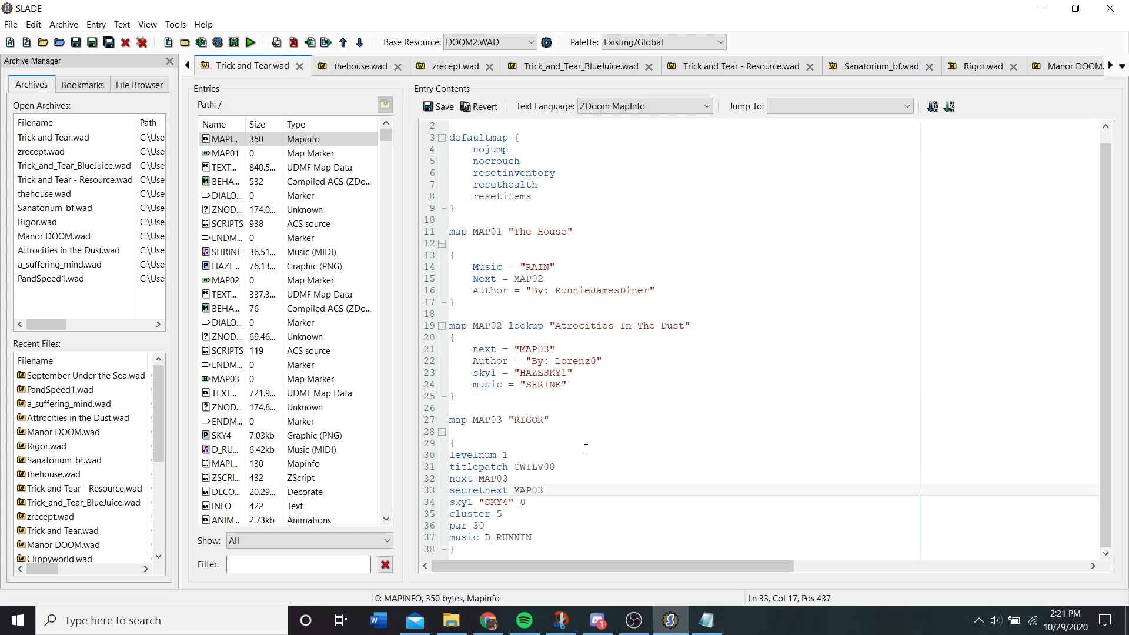
double_click(496, 489)
click(546, 491)
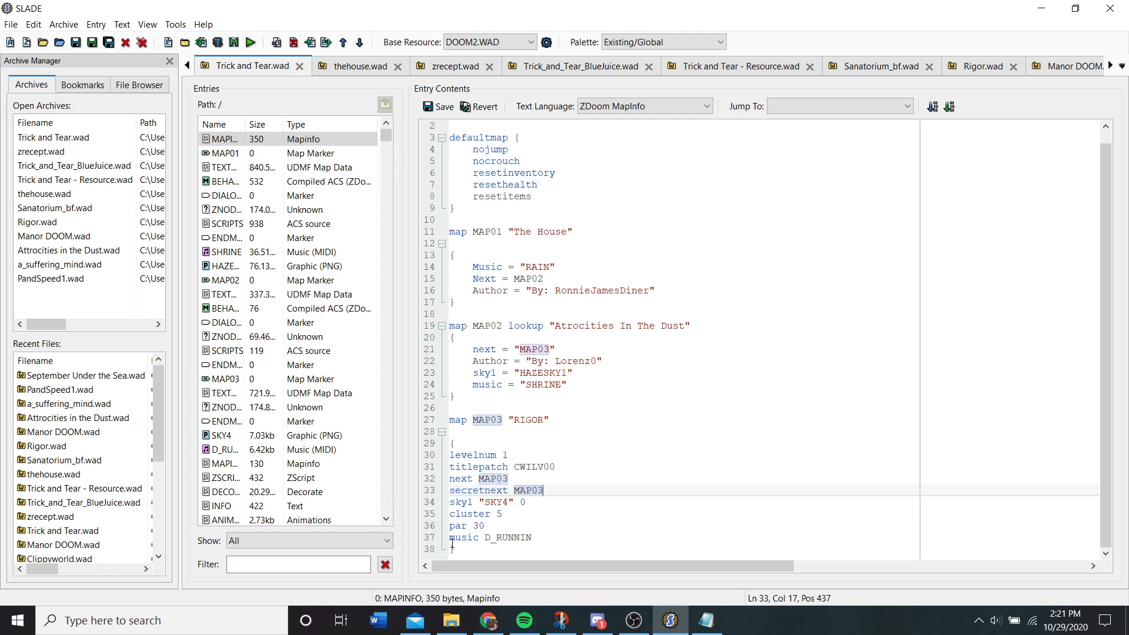
- Switch to Chrome and open the bookmarked Doom II music wiki page at its table of track lump names
drag(450, 537, 532, 537)
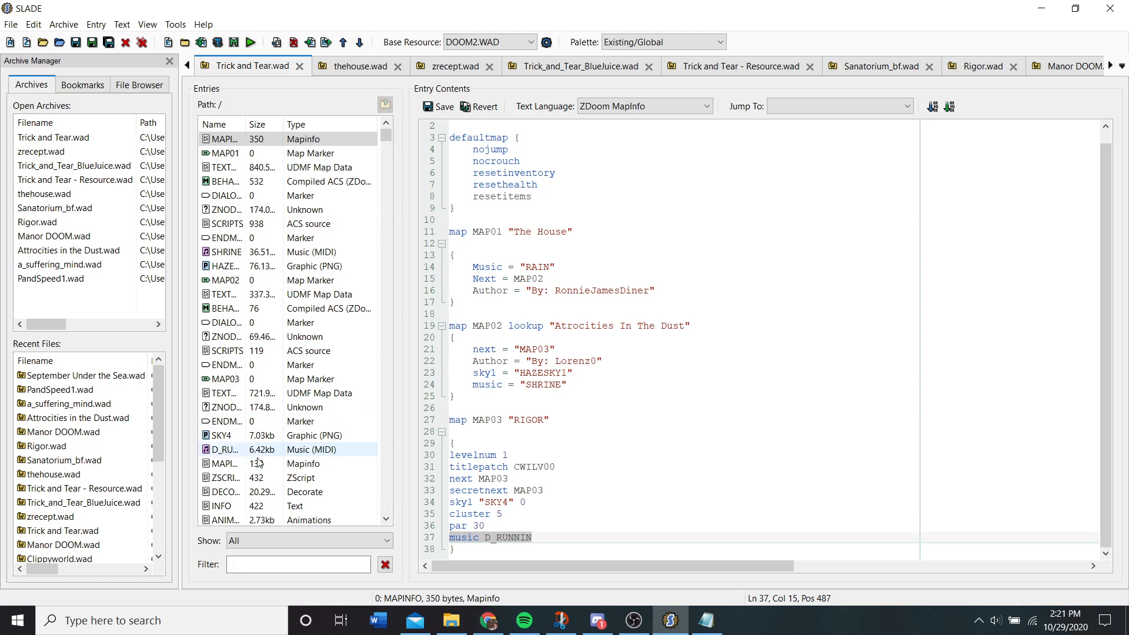
click(488, 620)
click(906, 8)
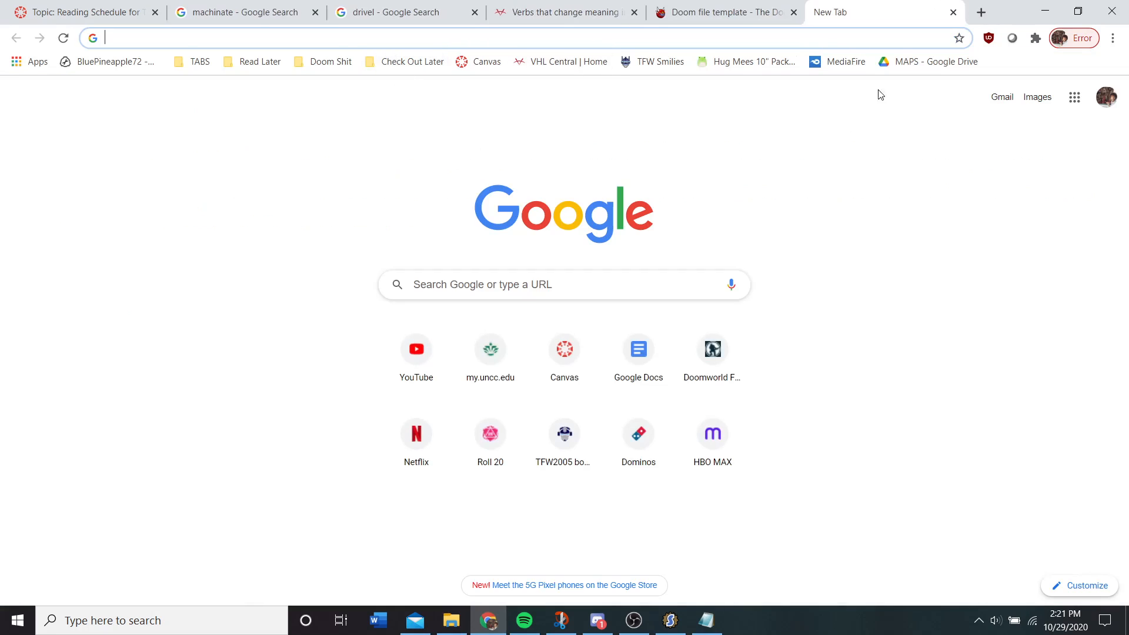
click(313, 67)
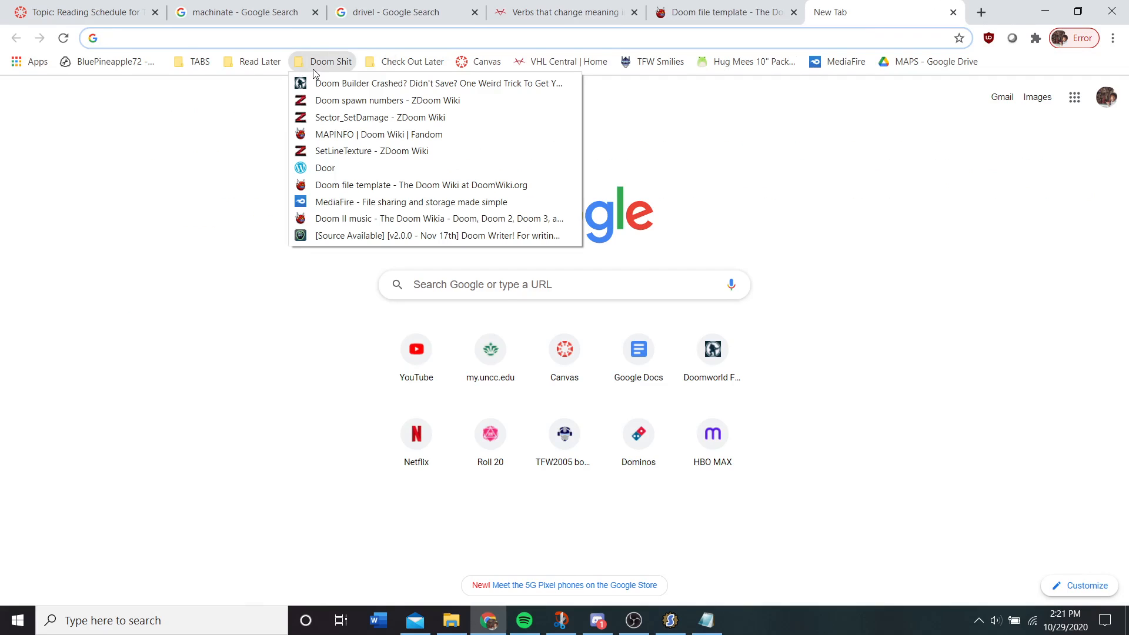
click(357, 218)
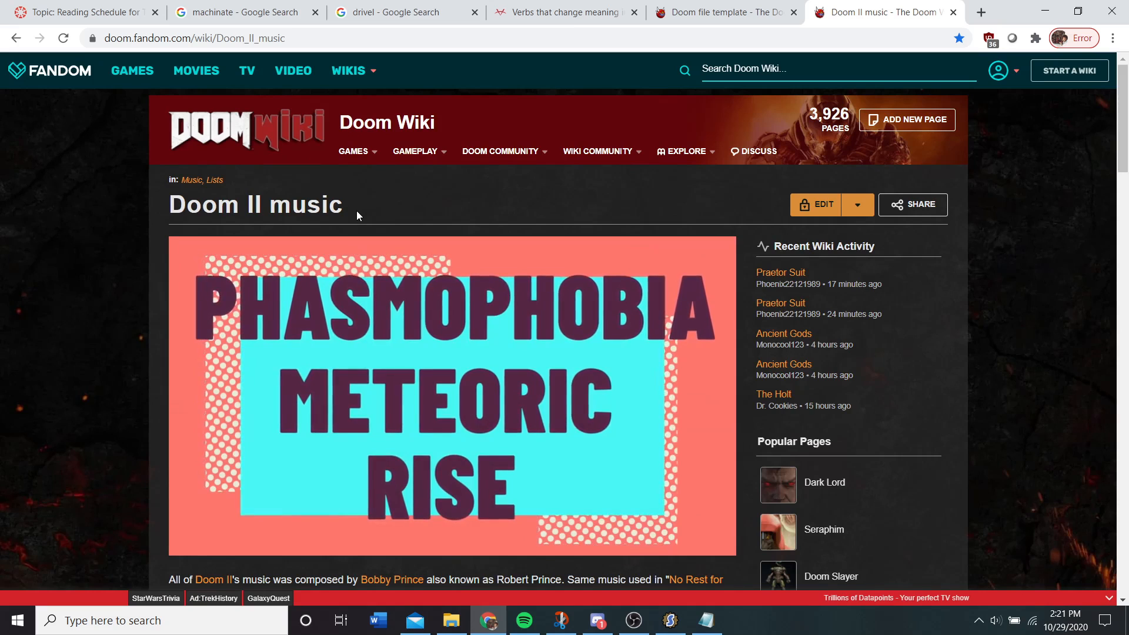
scroll(354, 211, down, 6)
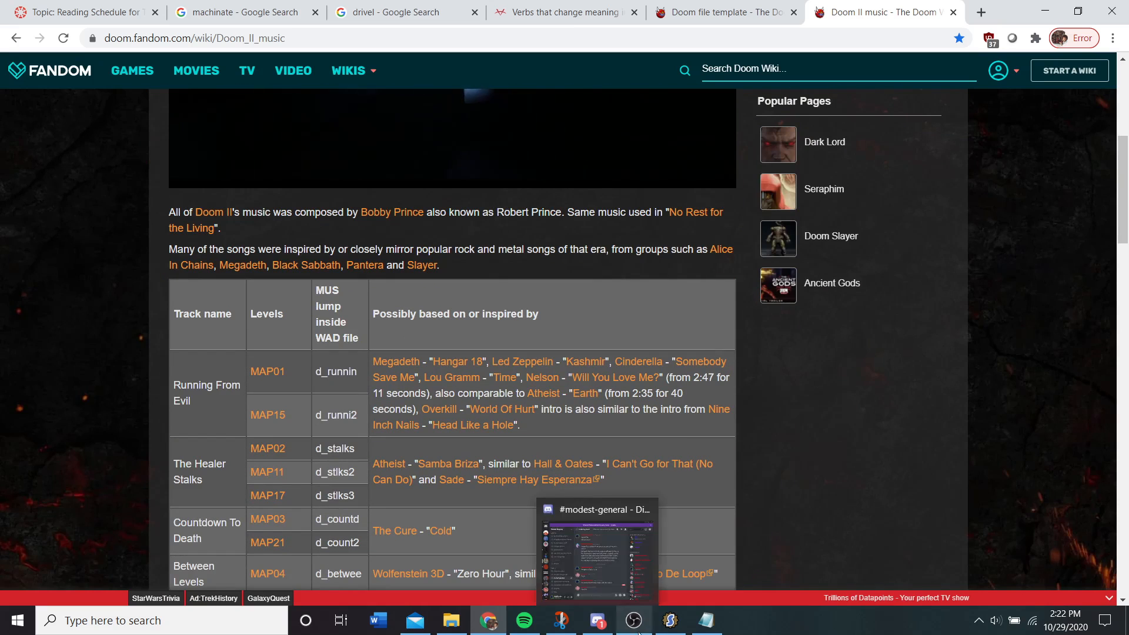
click(670, 621)
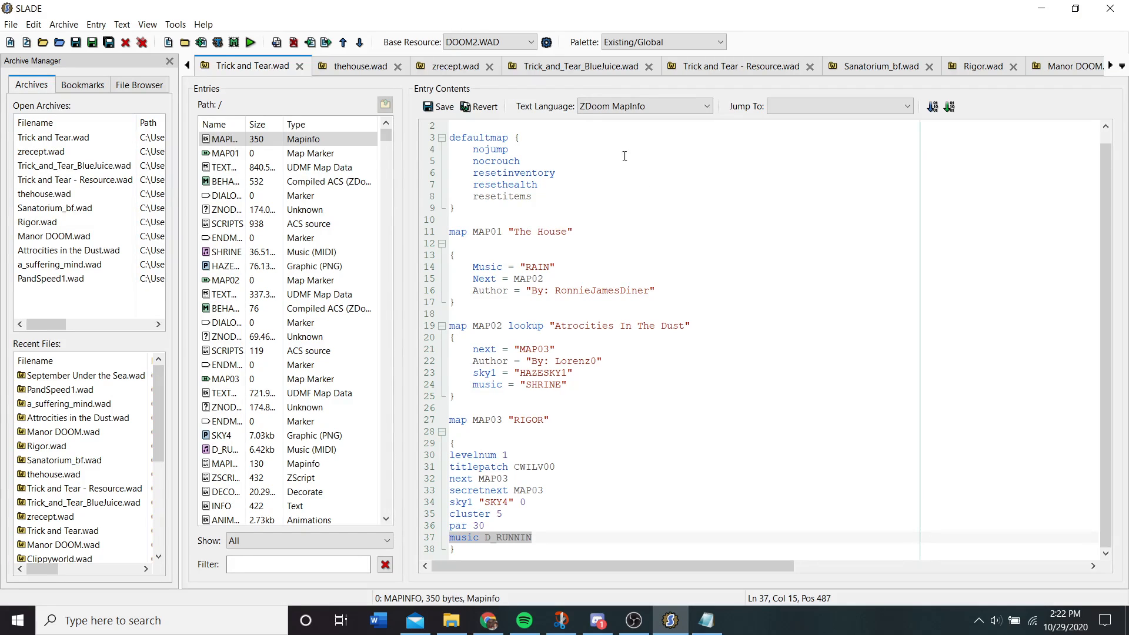
click(239, 140)
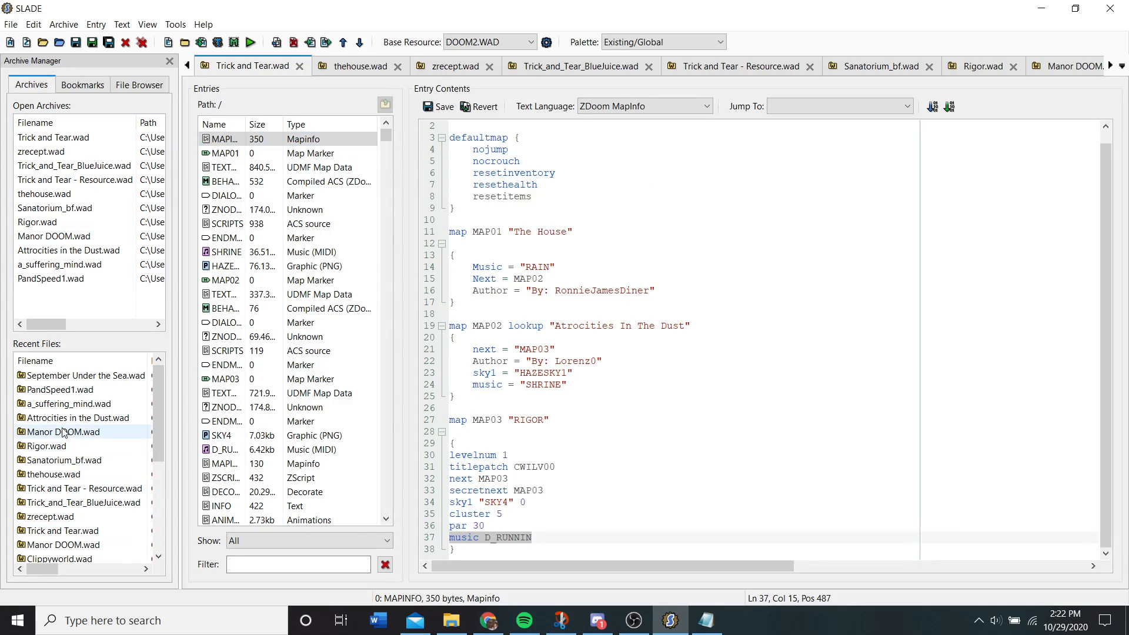
scroll(65, 433, down, 4)
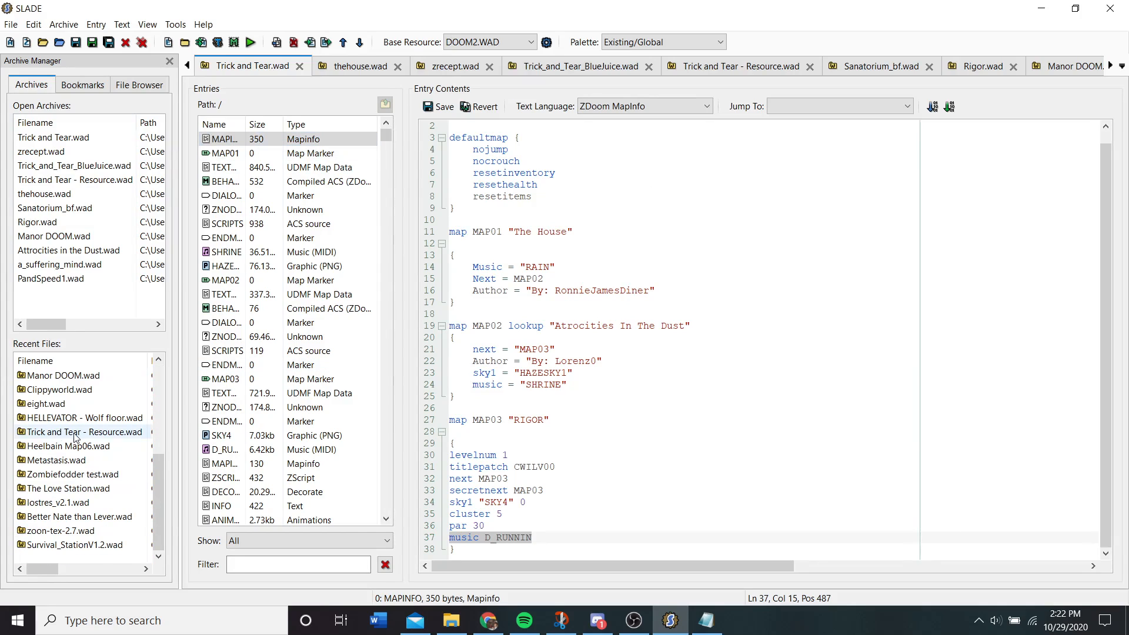
scroll(74, 437, up, 1)
scroll(74, 437, up, 3)
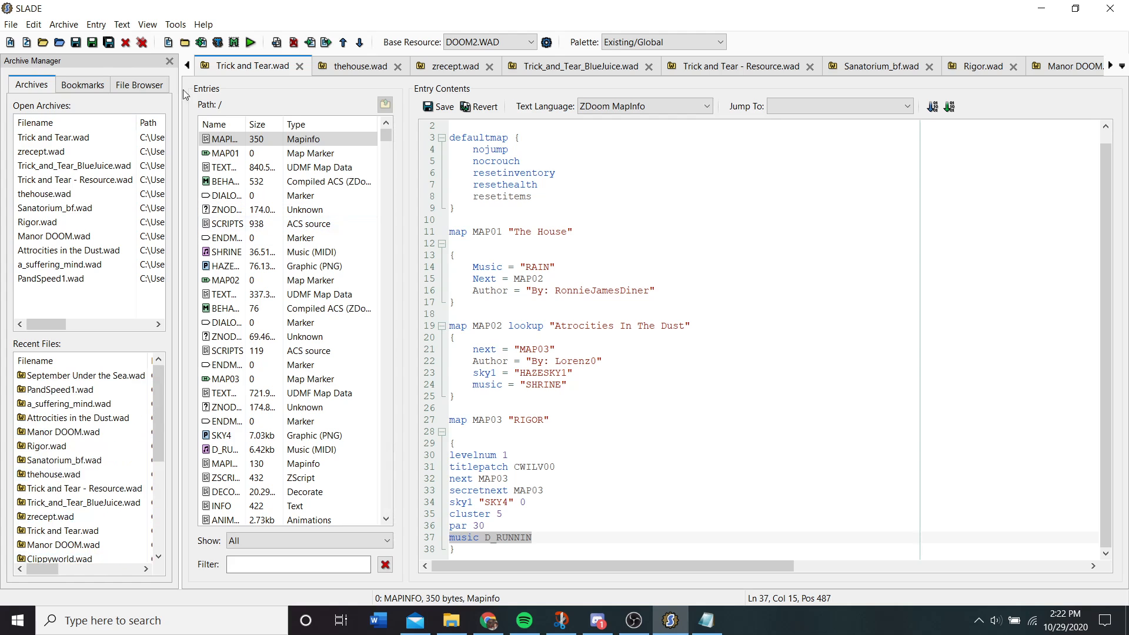
click(43, 42)
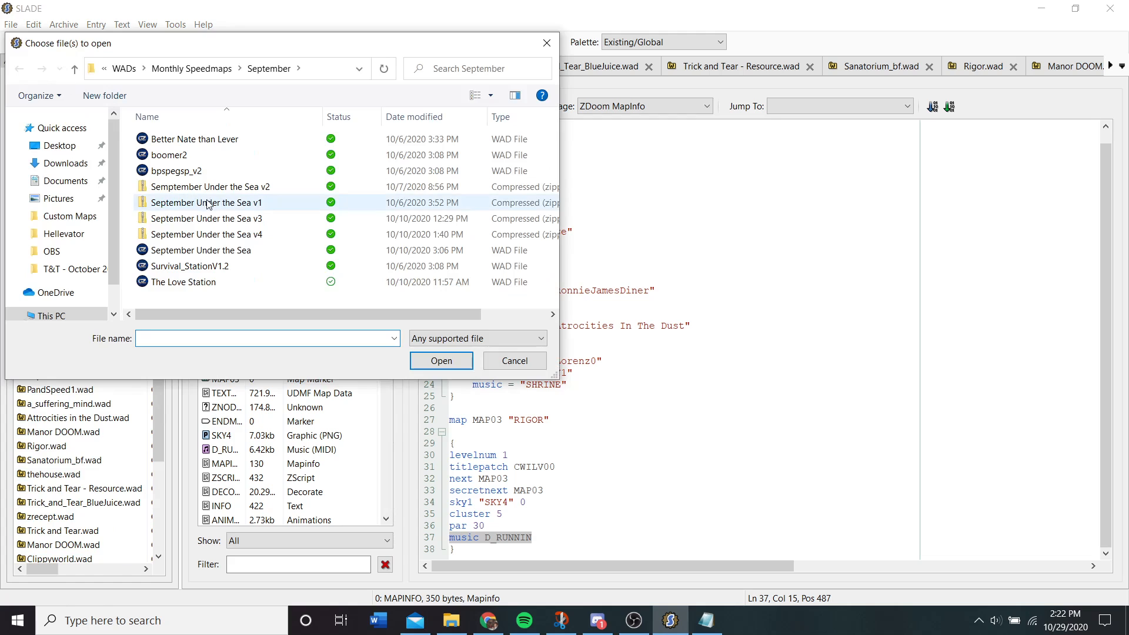
click(519, 361)
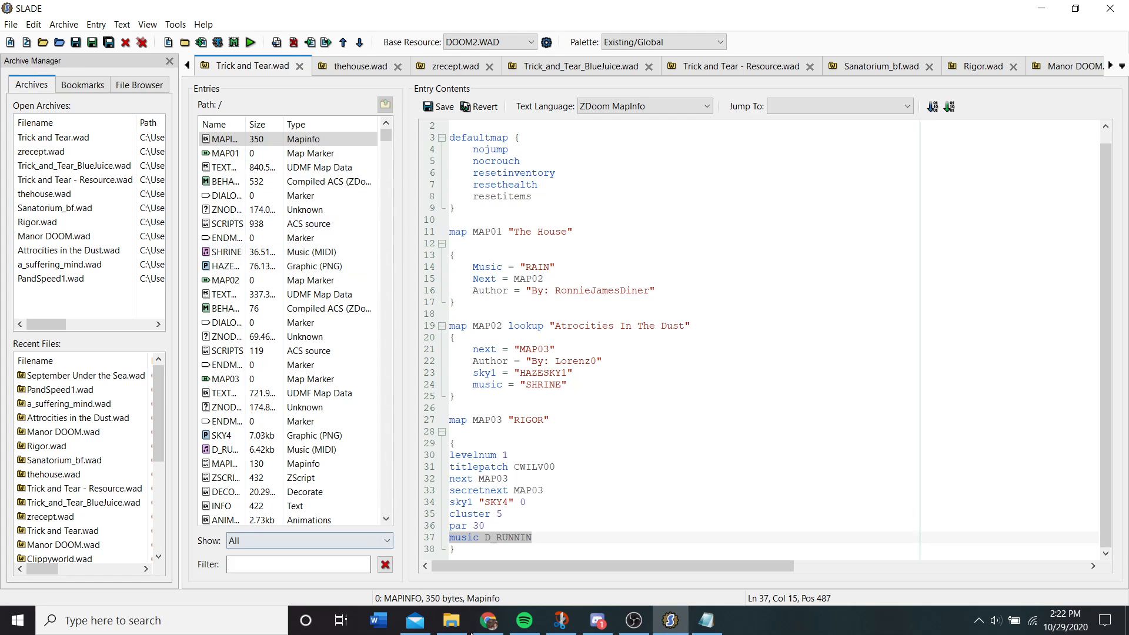
- Look up the MUS lump name for MAP03 on the Doom II music page, and return to SLADE
key(alt+Tab)
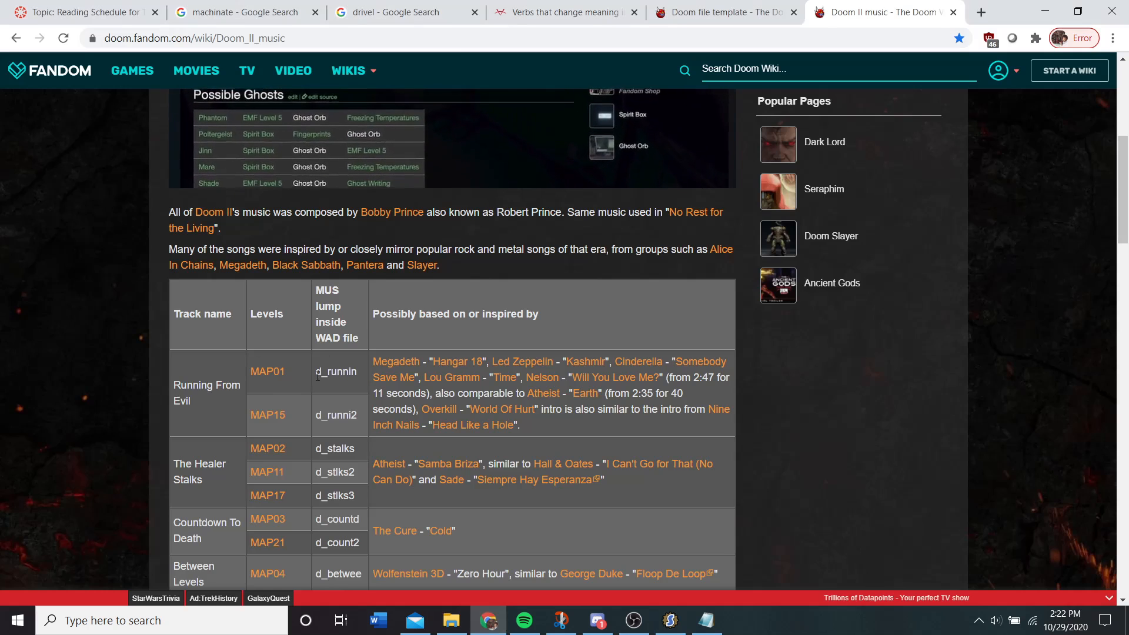
mouse_move(328, 372)
mouse_down()
mouse_move(364, 375)
mouse_move(312, 372)
mouse_up()
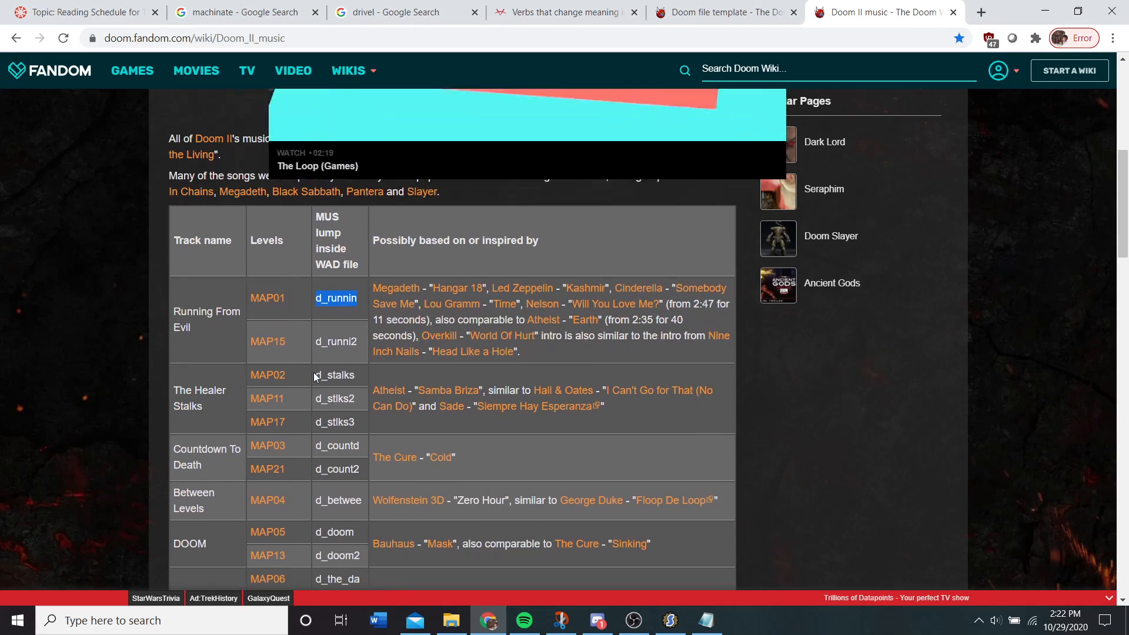
drag(315, 445, 368, 458)
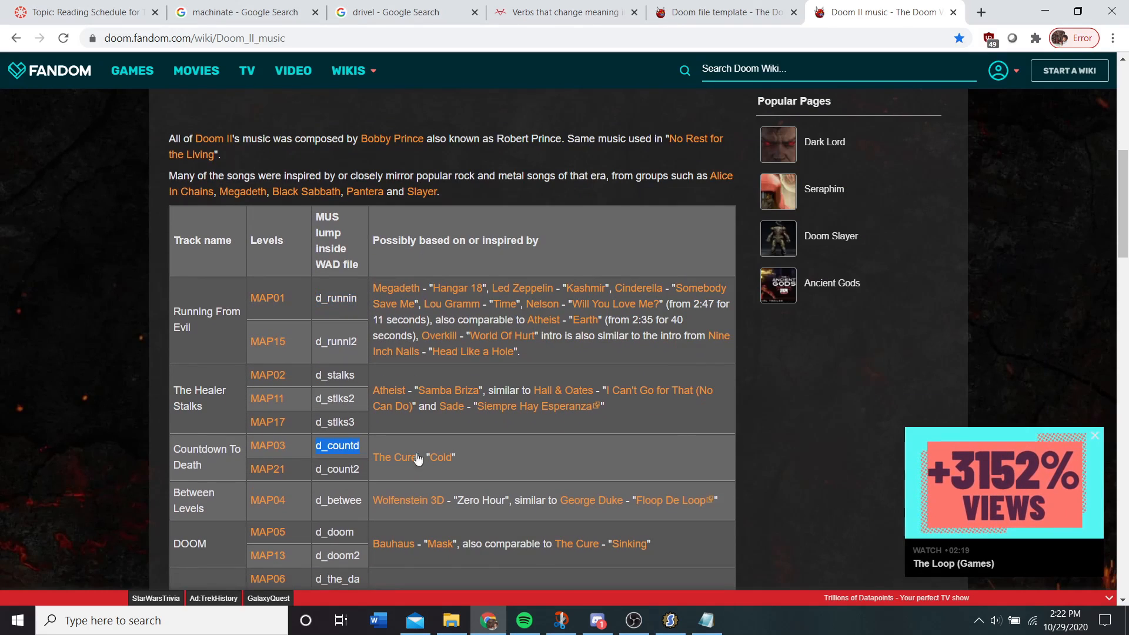
click(670, 620)
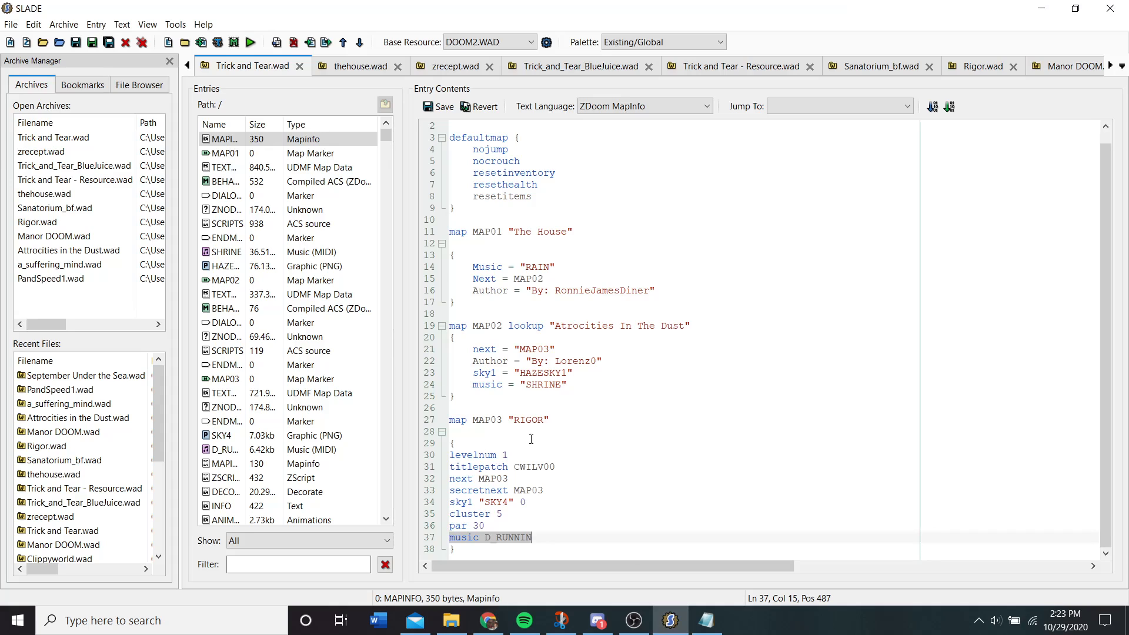
- Set the RIGOR map's music value to "D_COUNTD", in quotation marks, and save the changes to the MAPINFO entry
click(508, 527)
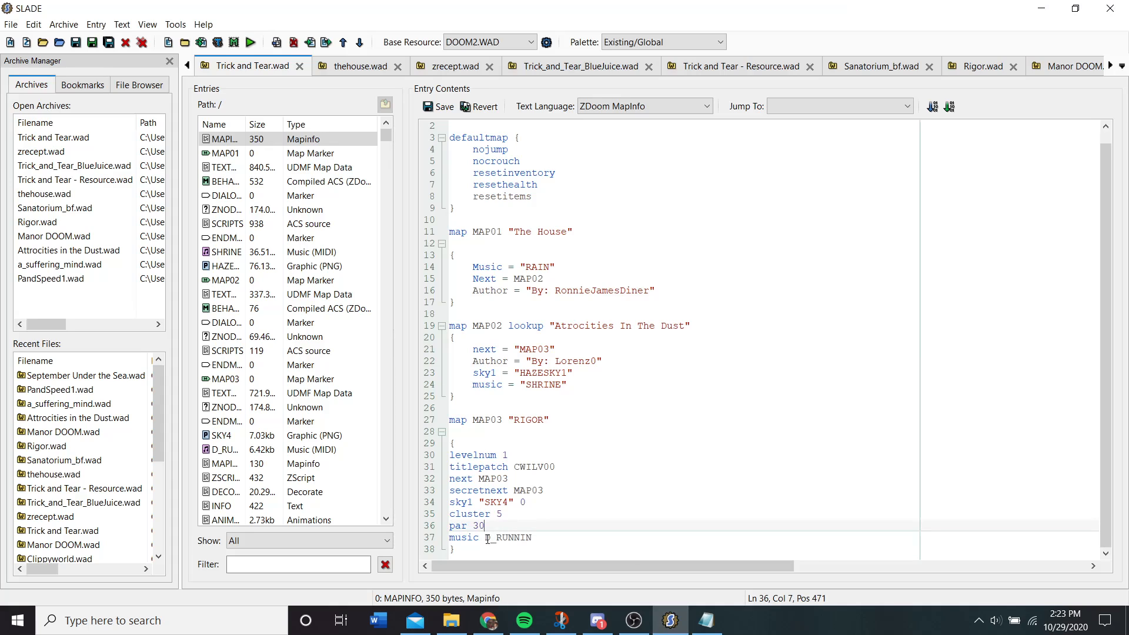
drag(486, 537, 532, 540)
text("D_)
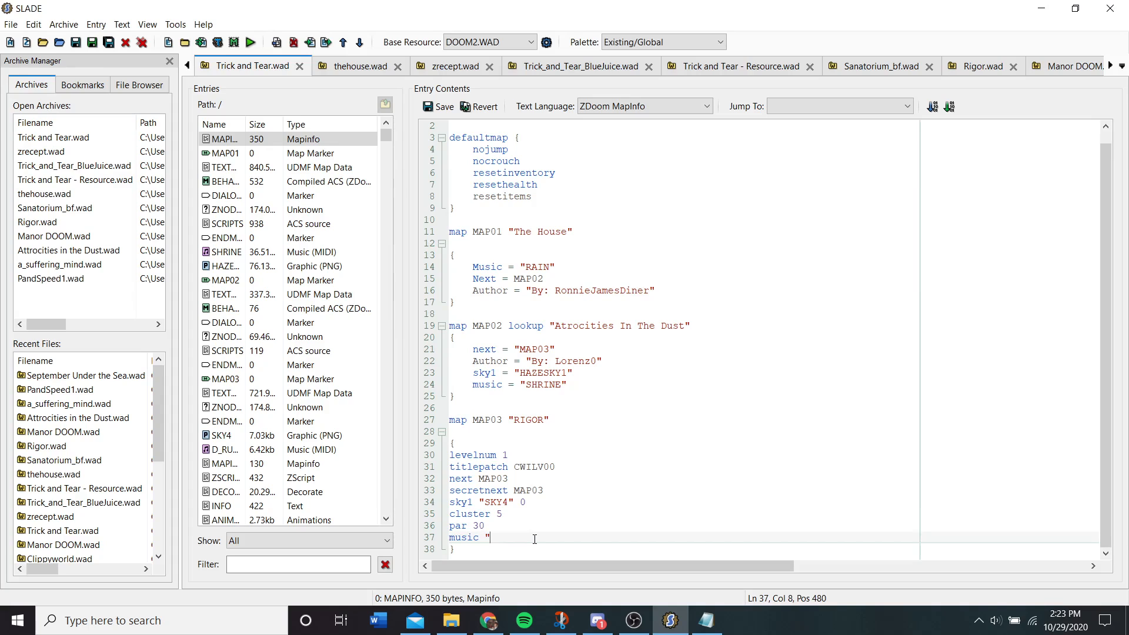
key(BackSpace)
text(_COUNTD)
click(265, 451)
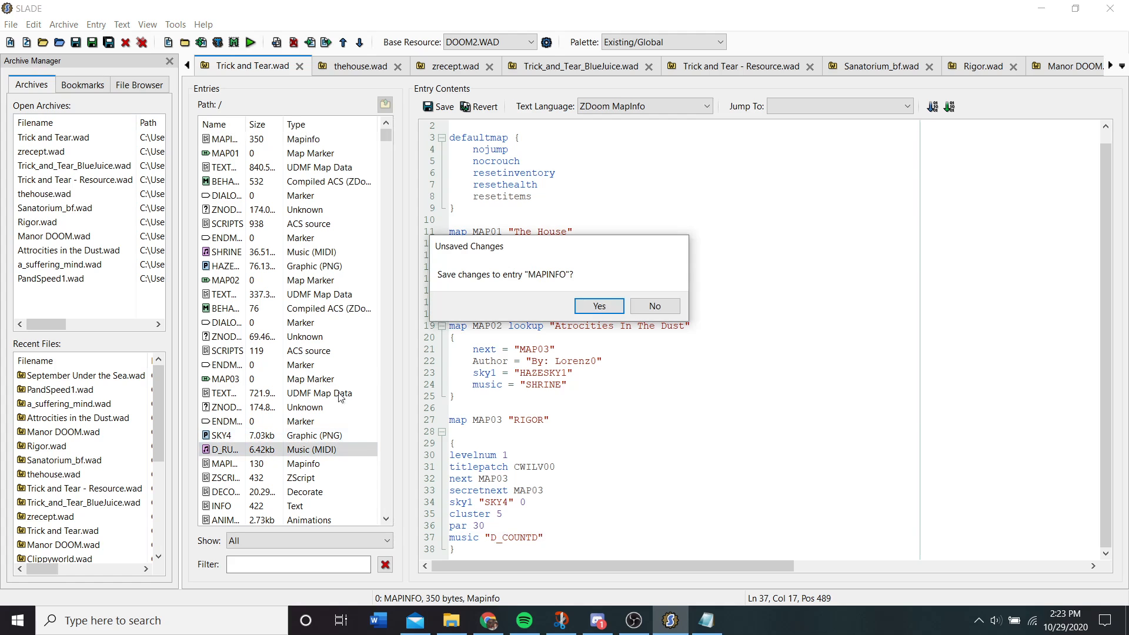
click(598, 306)
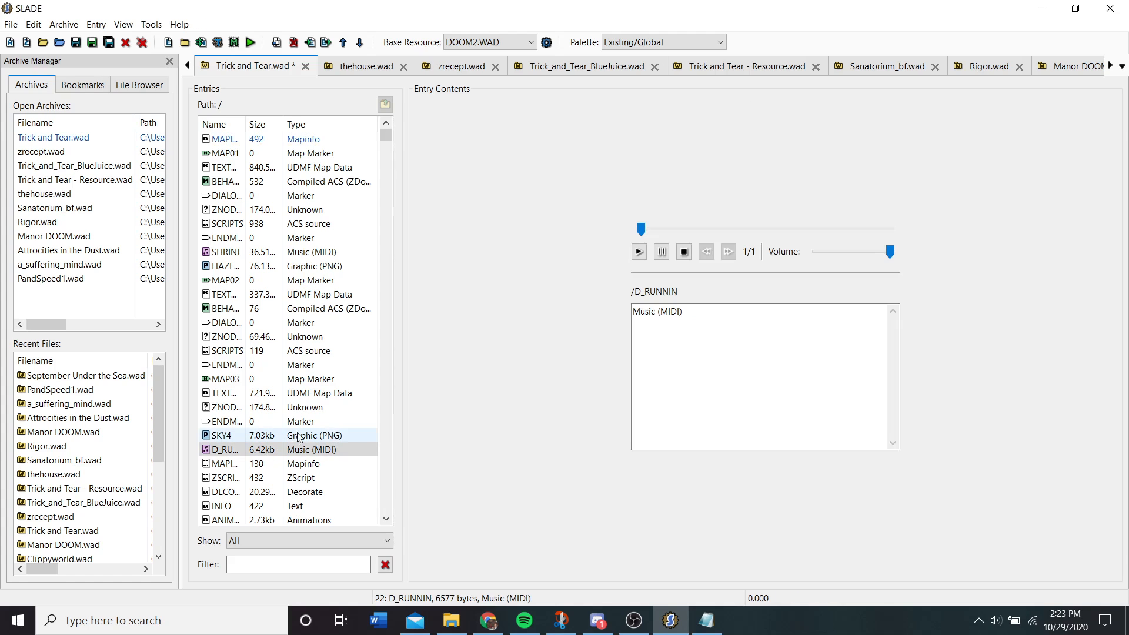
- Rename the D_RUNNIN music entry as D_COUNTD and save the Trick and Tear archive
right_click(222, 453)
click(258, 272)
text(D)
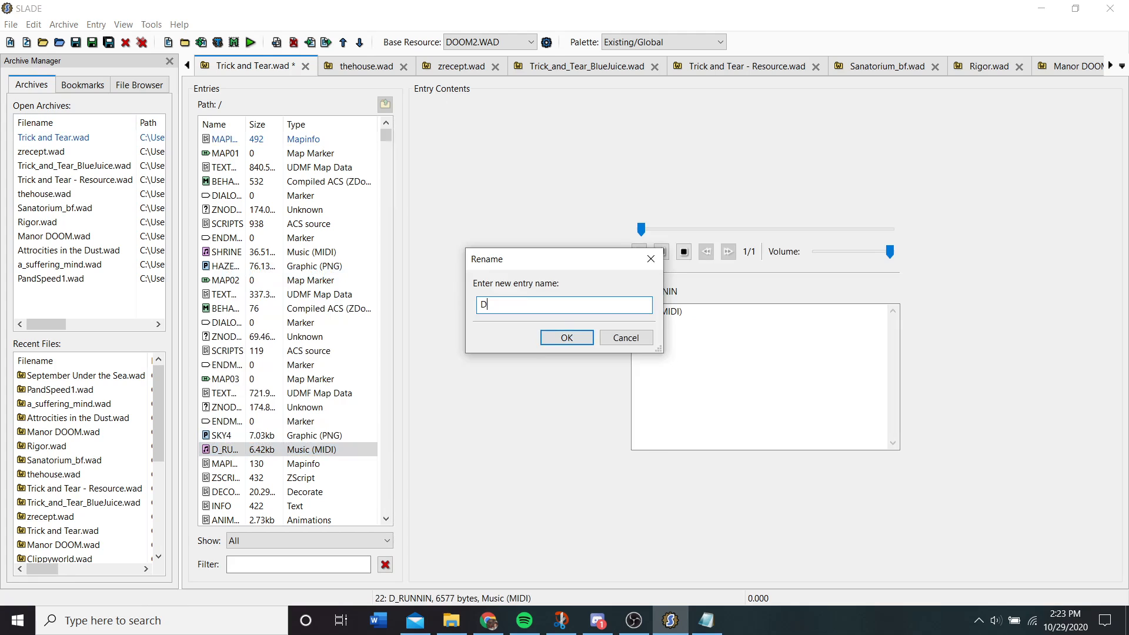
text(_COUNTD)
click(568, 338)
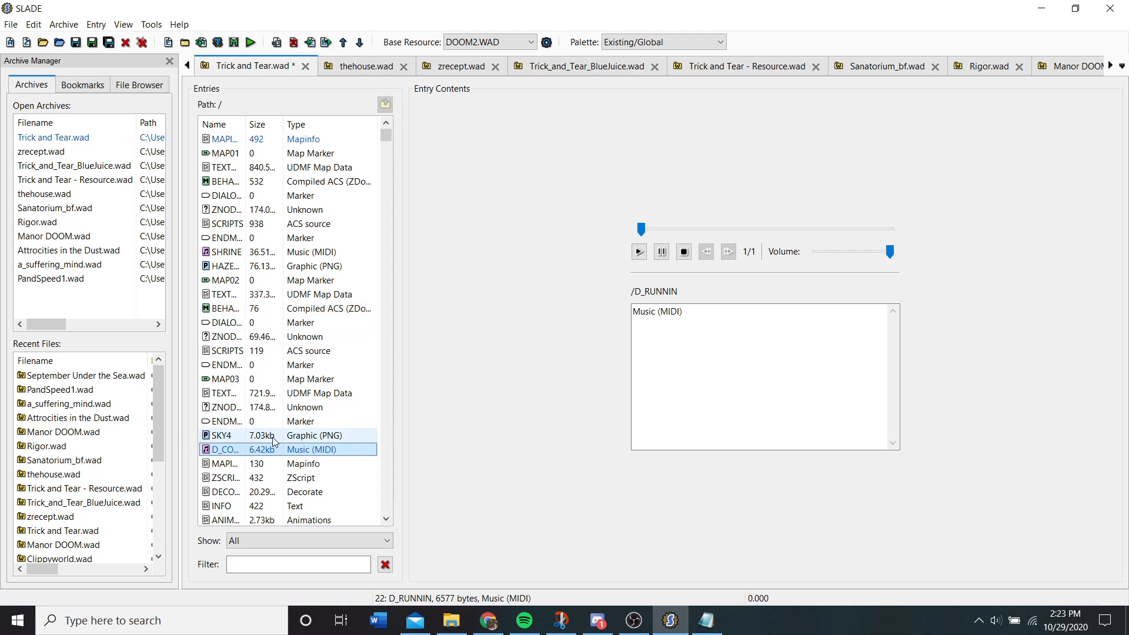
click(75, 43)
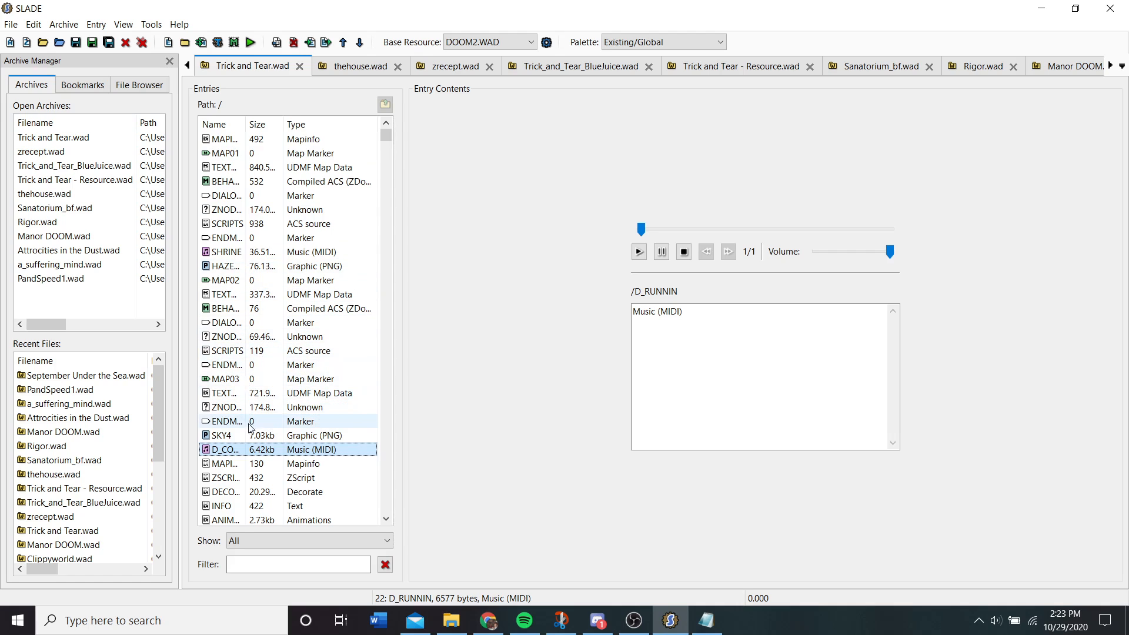
- Delete the redundant MAPINFO entry that came with the Rigor map, below the D_COUNTD music entry
click(229, 465)
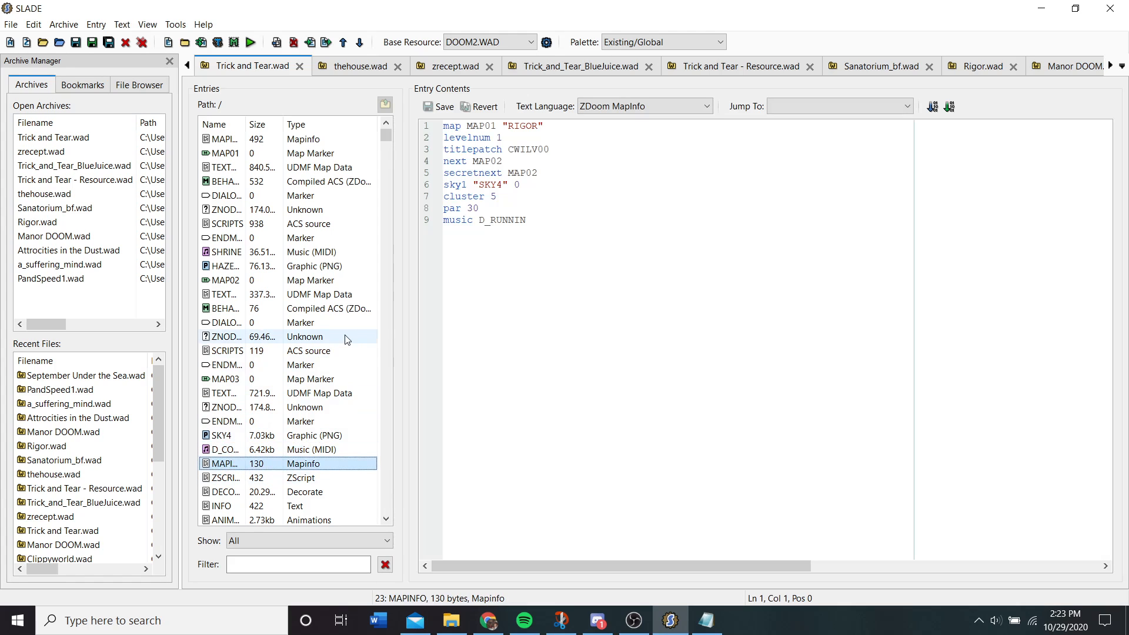
key(Delete)
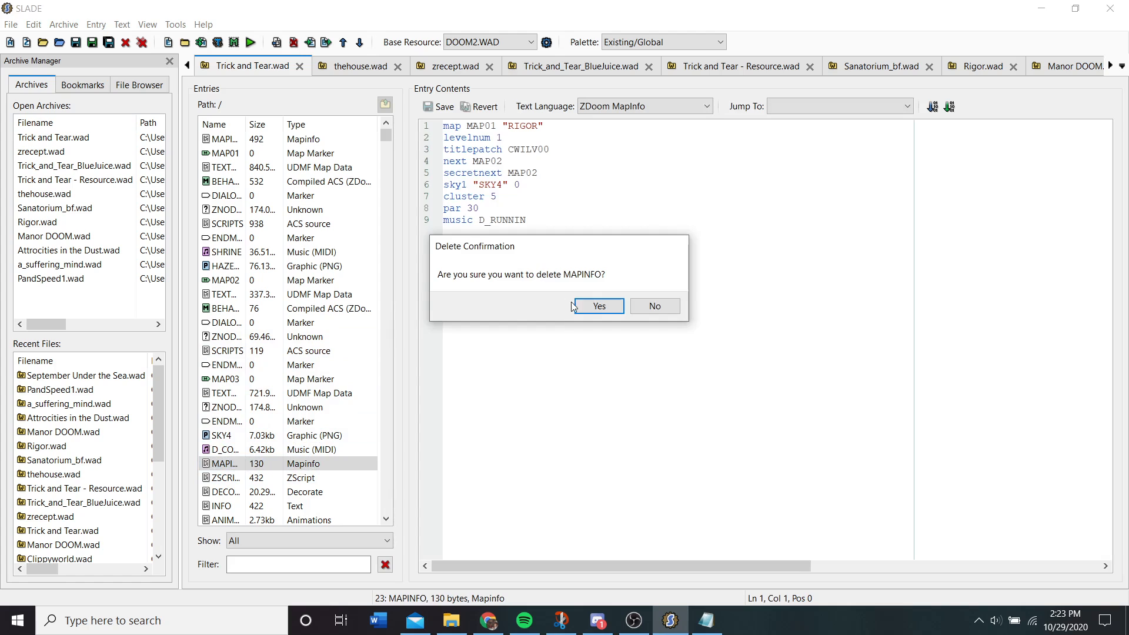
click(601, 308)
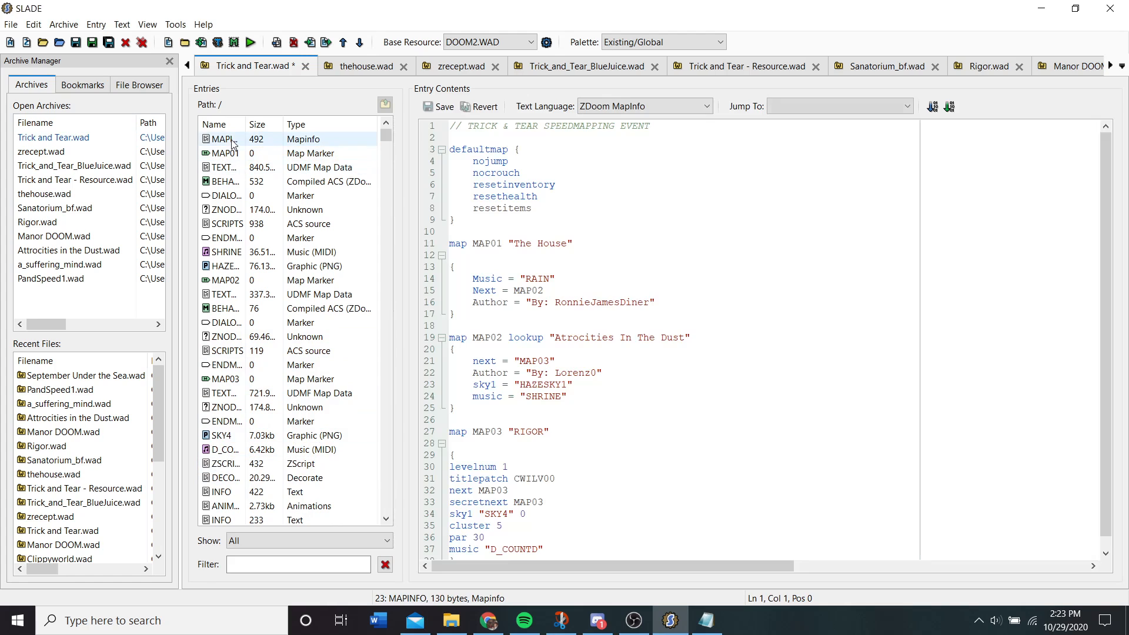
- In the main MAPINFO entry, add an indented Author line directly below the RIGOR map's opening brace
click(229, 139)
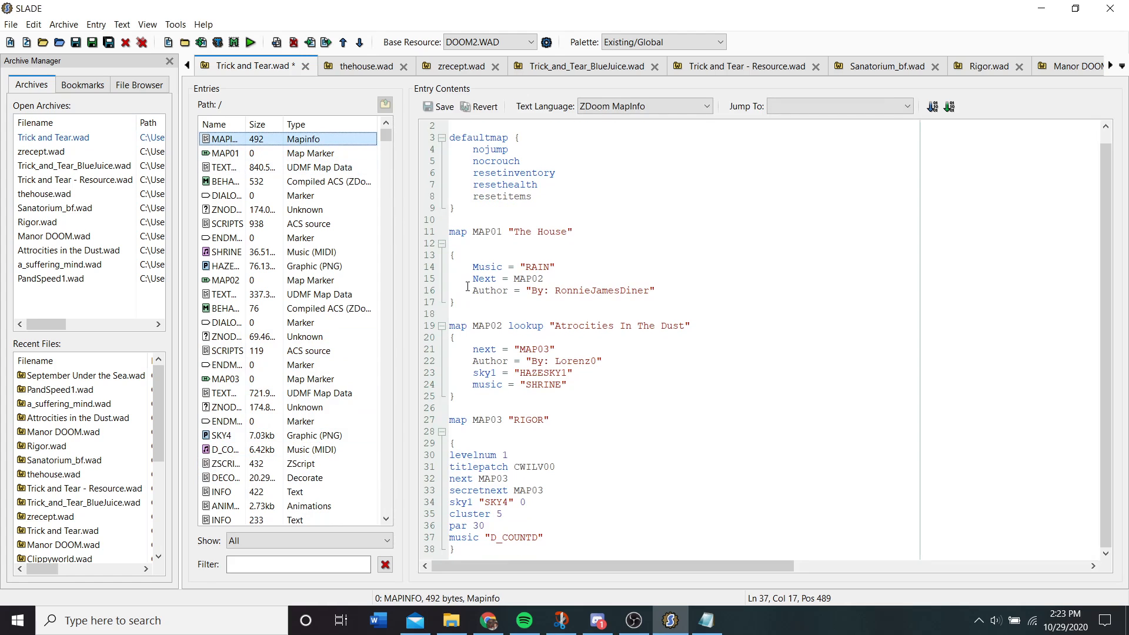
click(508, 445)
key(Return)
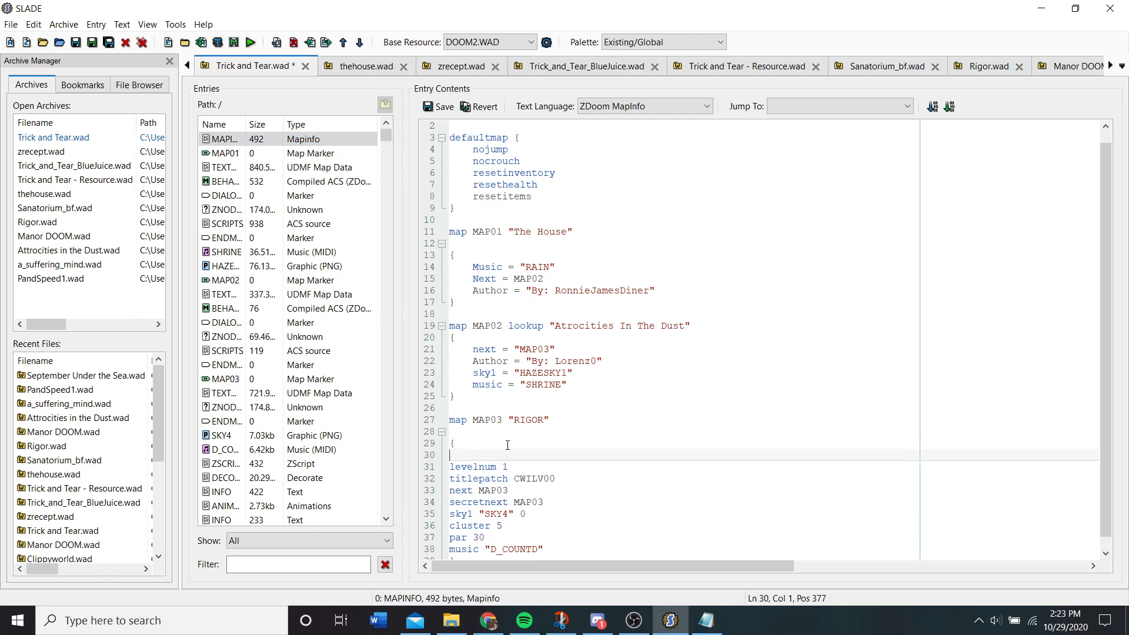
text(Author)
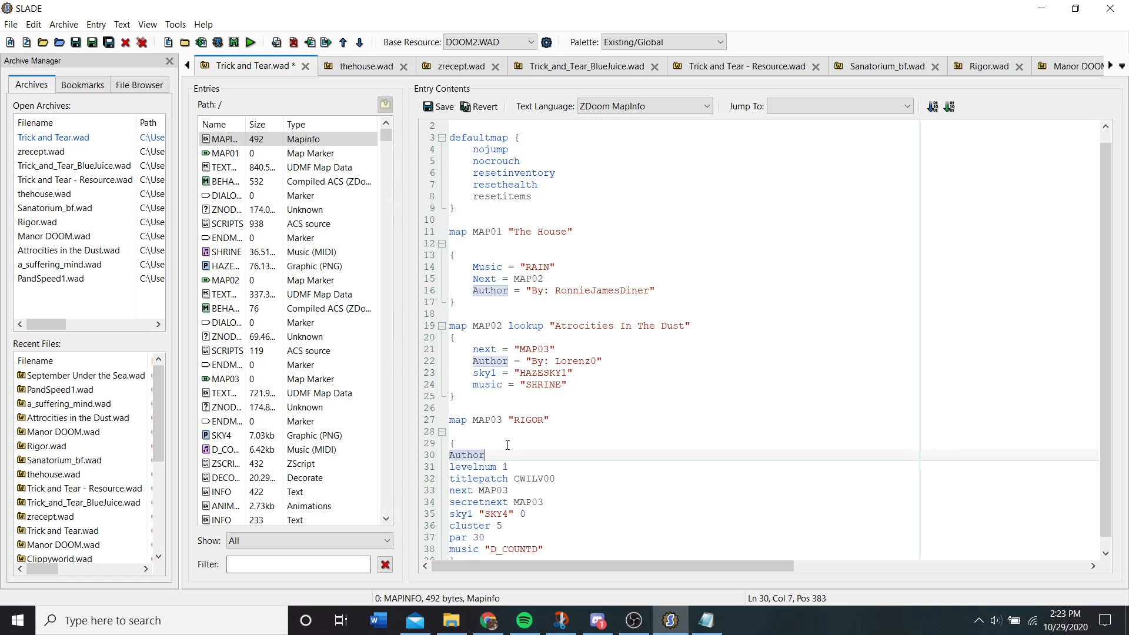
key(Left)
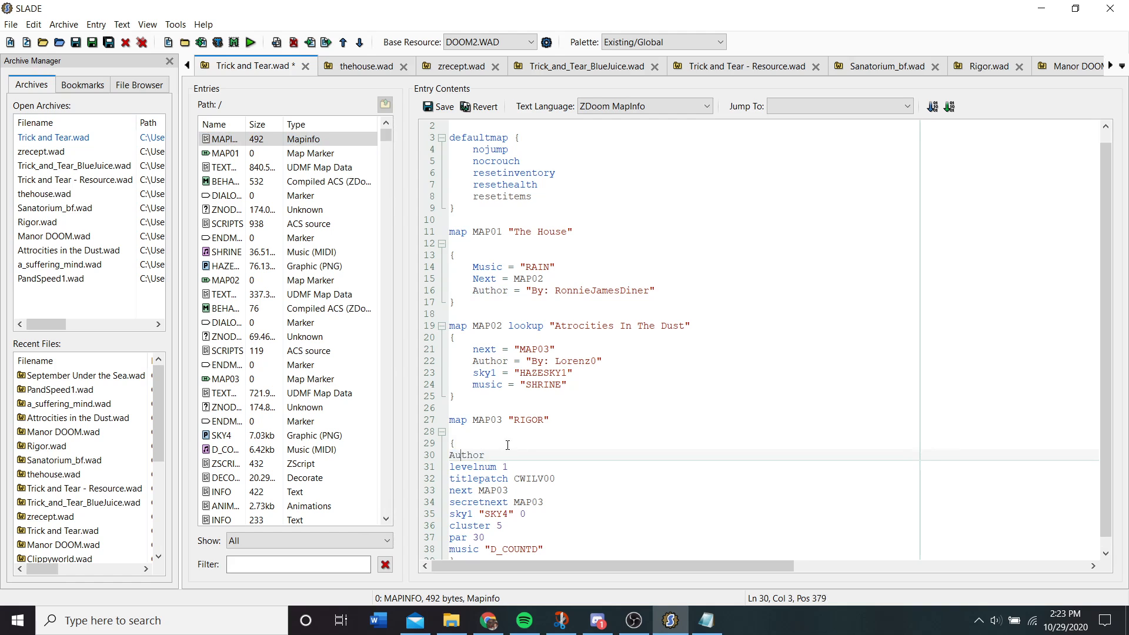
key(Home)
key(Tab)
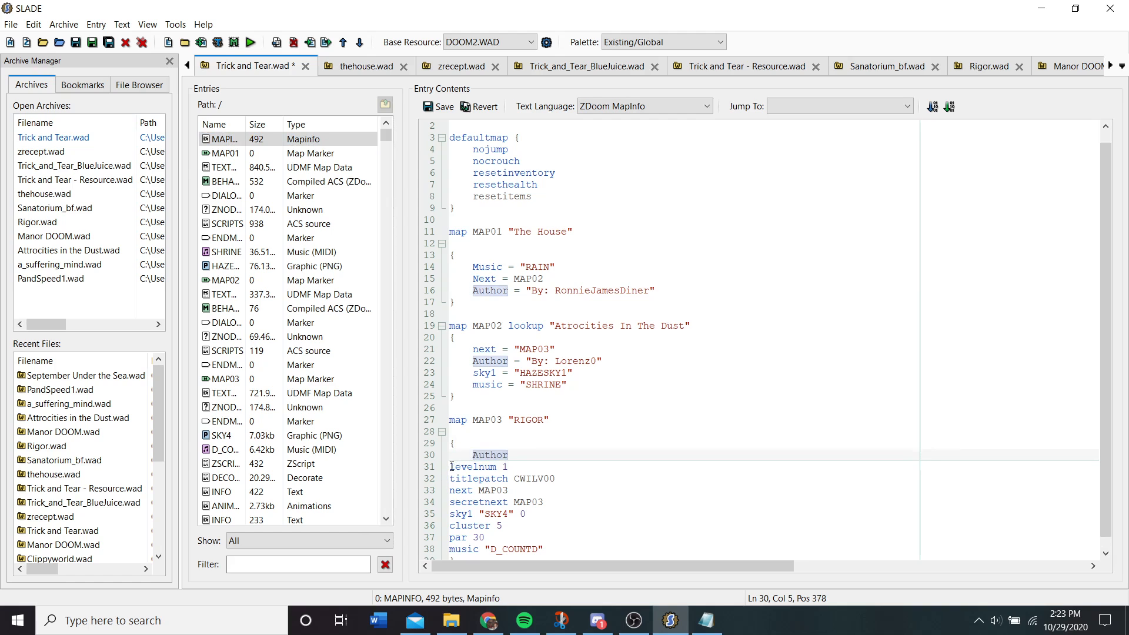
- Indent each remaining RIGOR property line, from levelnum through music, by one tab
click(451, 466)
key(Tab)
click(451, 478)
key(Tab)
click(451, 490)
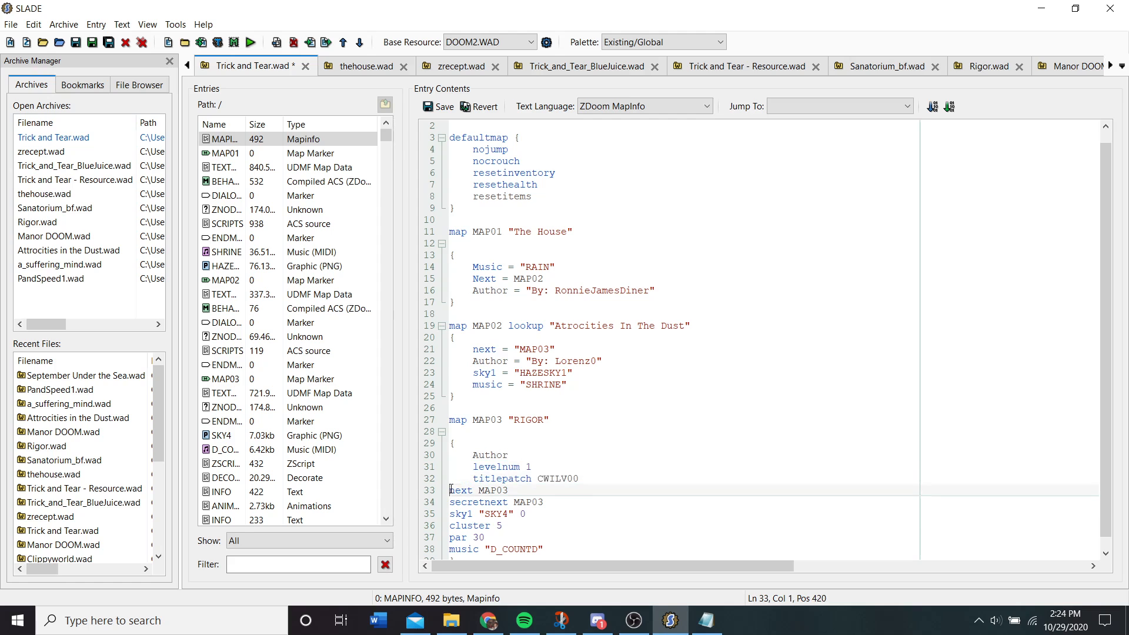
key(Tab)
click(451, 502)
key(Tab)
click(451, 513)
key(Tab)
click(451, 526)
key(Tab)
click(451, 537)
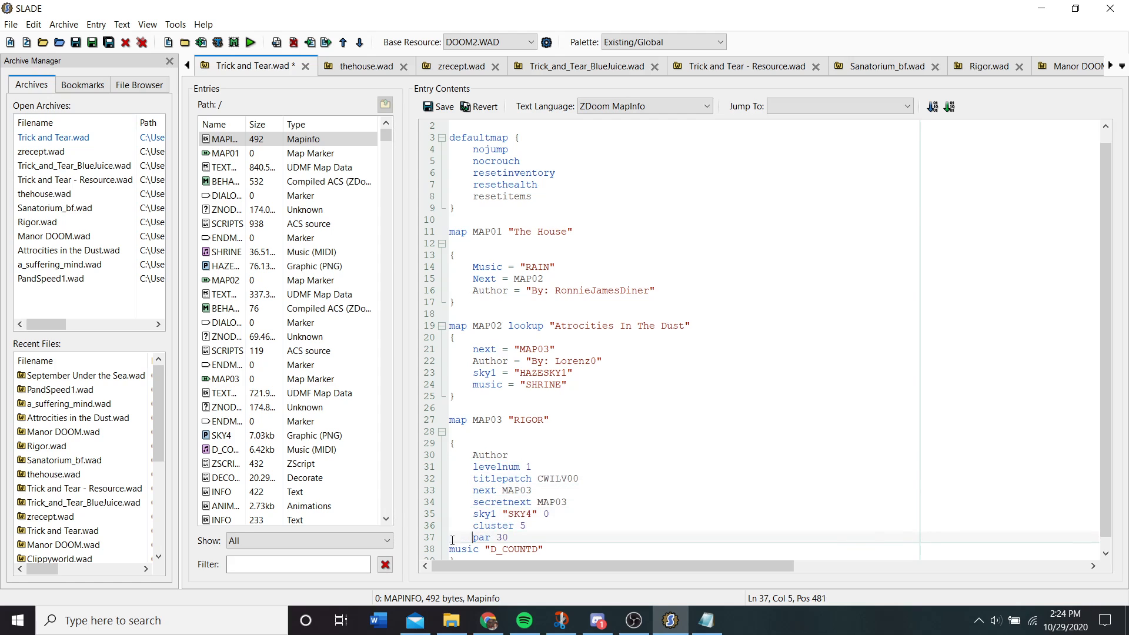
click(452, 549)
key(Tab)
- Complete the RIGOR map's Author property with an equals sign and the mapper's name in quotation marks
click(543, 466)
click(532, 458)
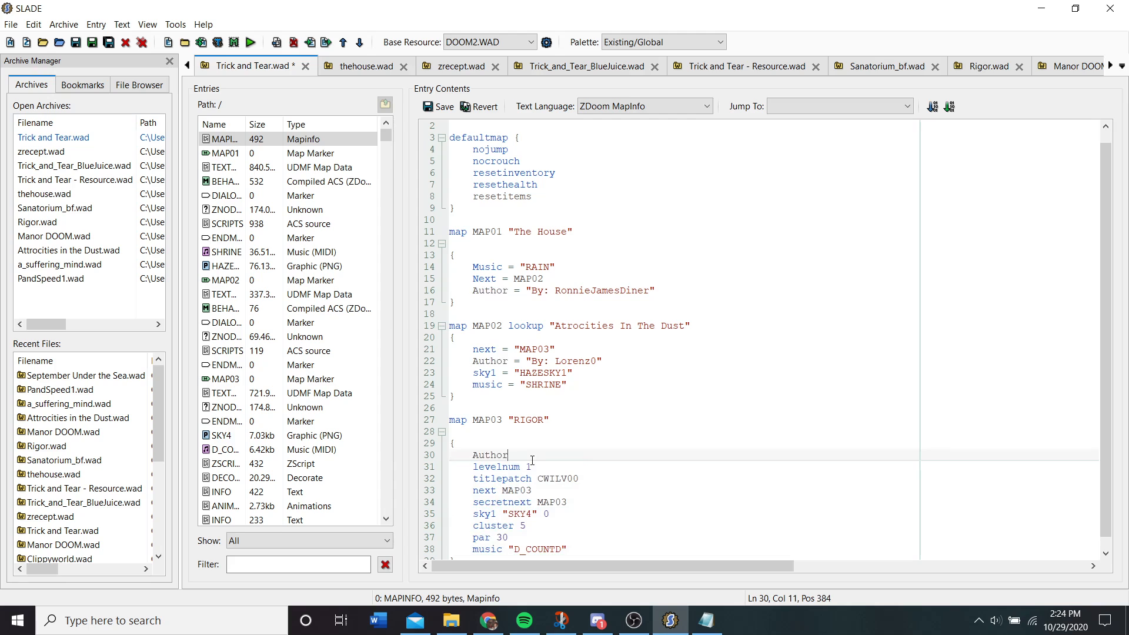
text(= "Austinado)
double_click(532, 460)
text(")
- Examine how PandSpeed1.wad's MAPINFO formats its map and author definitions, and return to Trick and Tear.wad
click(1111, 65)
click(1111, 66)
click(1111, 65)
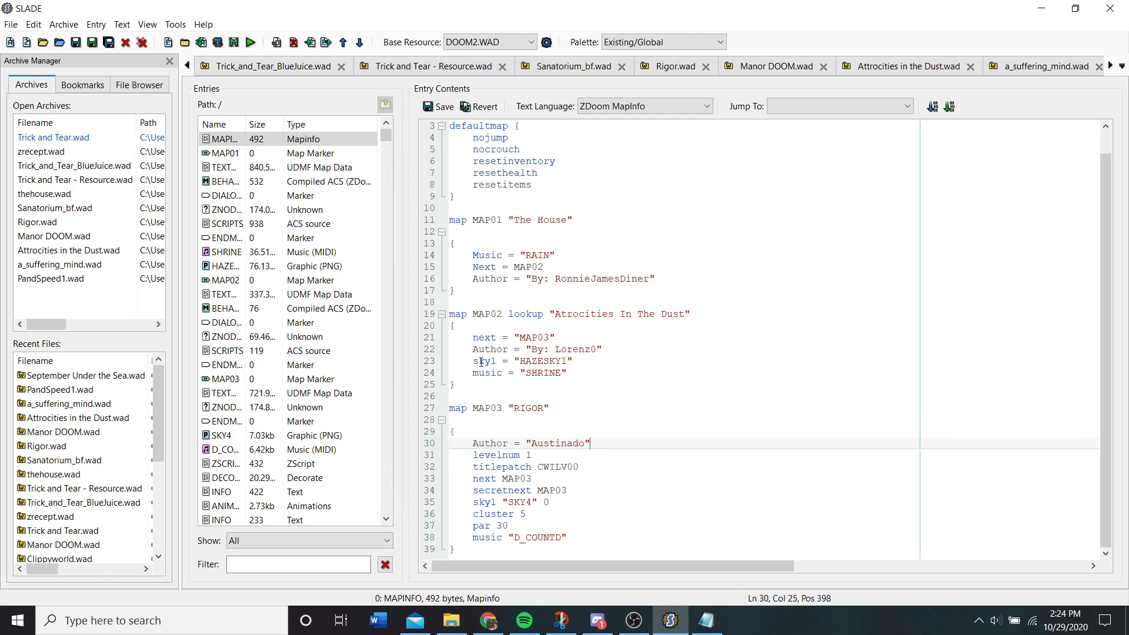
click(1111, 65)
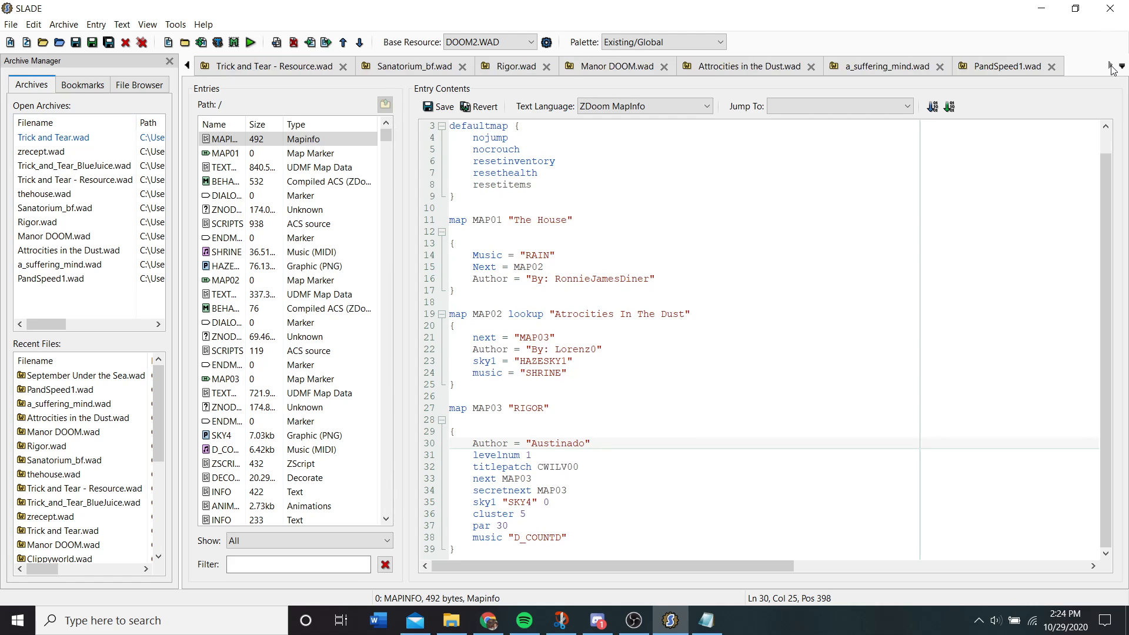
click(1006, 74)
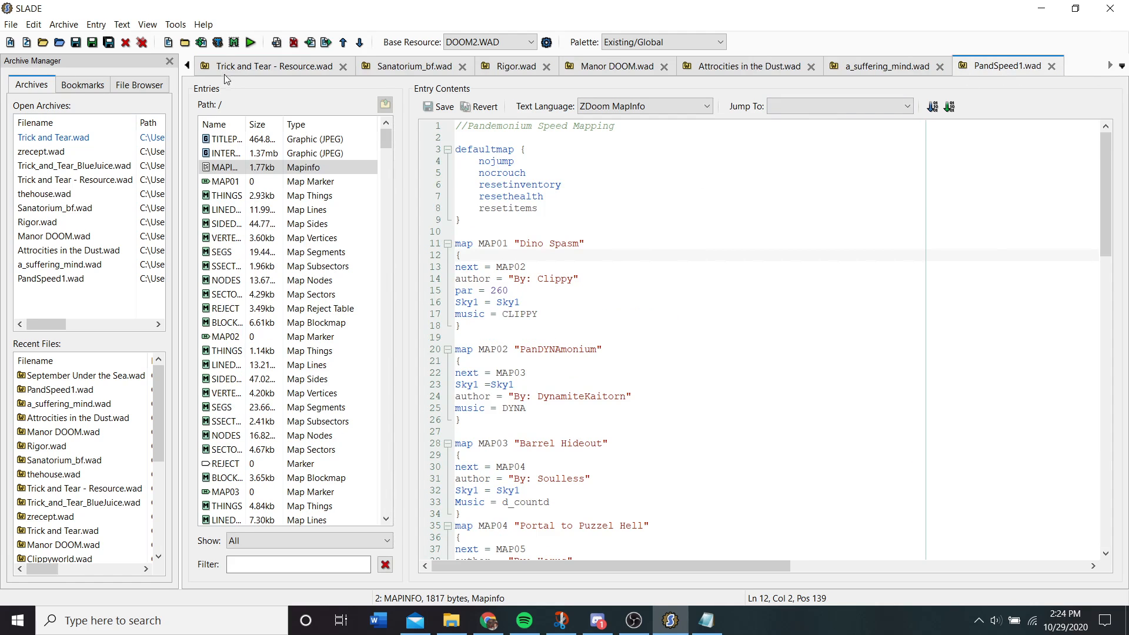
click(192, 64)
click(192, 65)
click(192, 64)
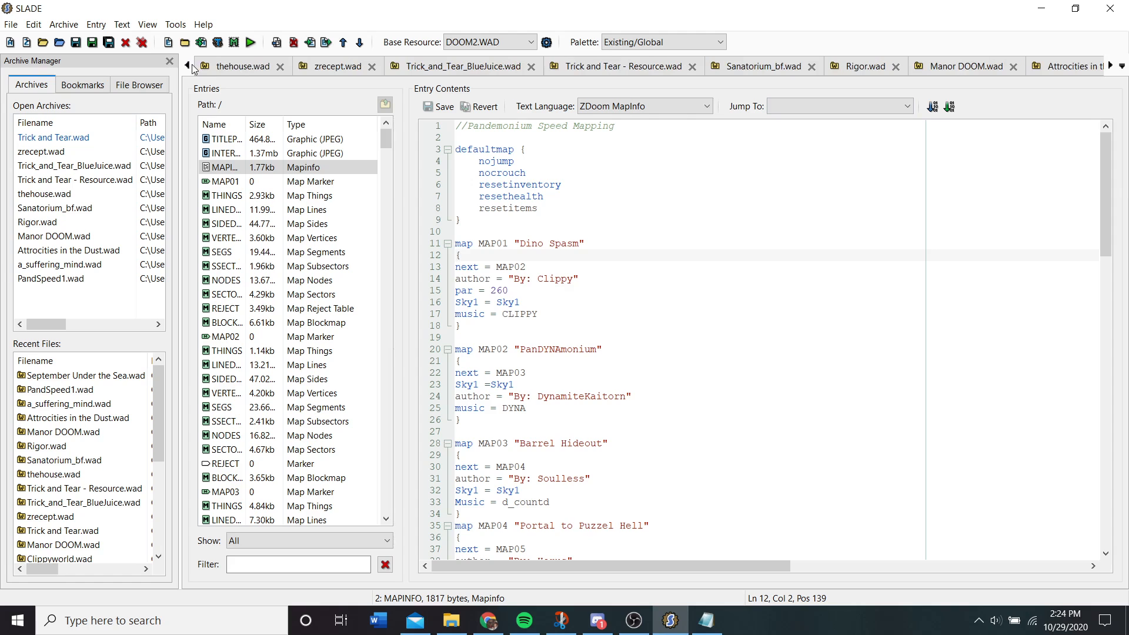
click(192, 65)
click(190, 65)
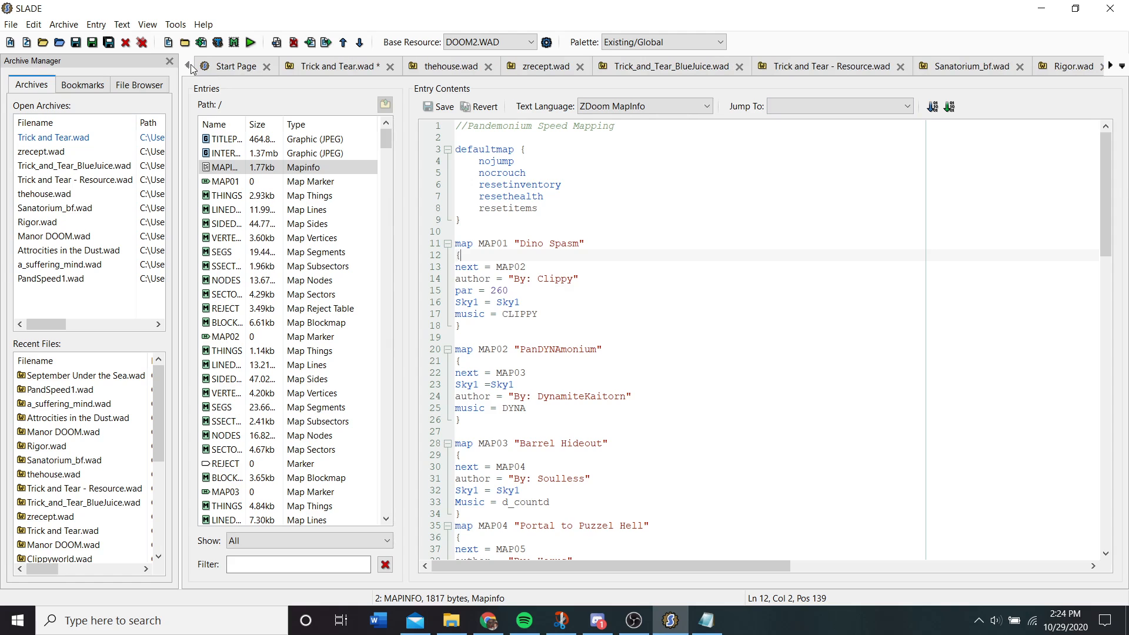
click(312, 73)
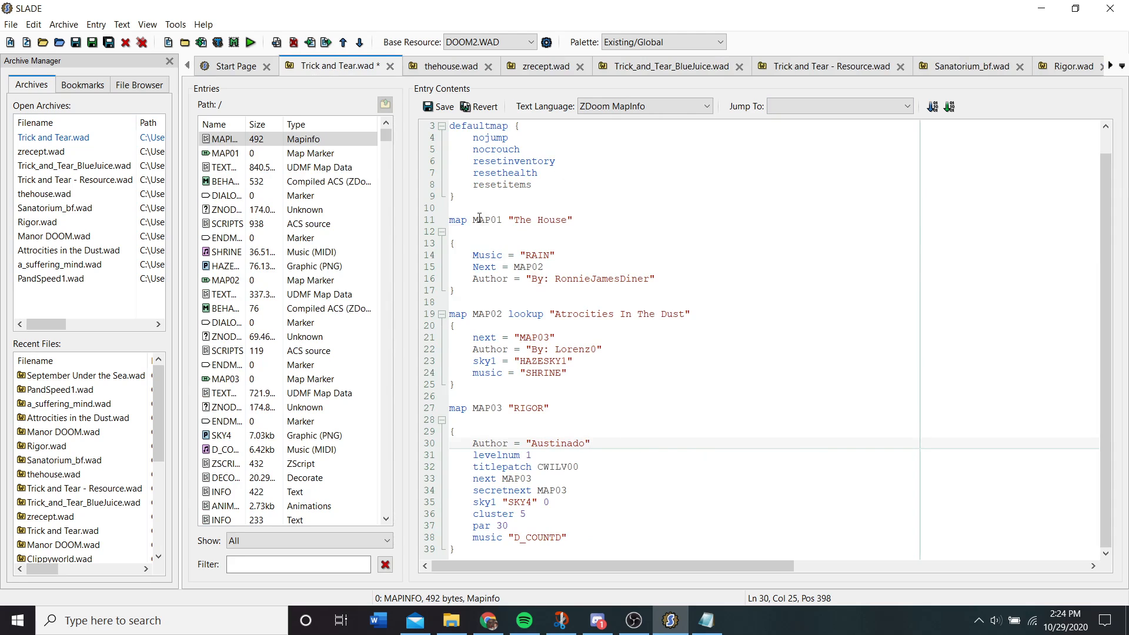
- Review MAP01's title and author line, check the map credits in the README T&T file in Notepad, and return to SLADE
click(585, 218)
click(573, 227)
drag(532, 279, 649, 284)
click(622, 292)
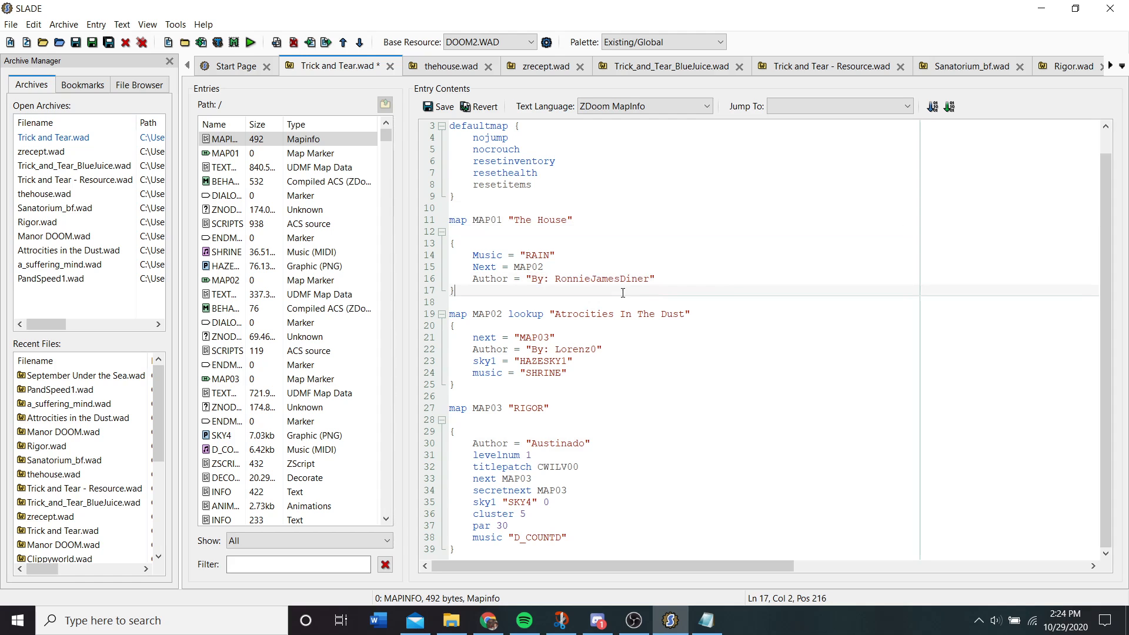
click(707, 621)
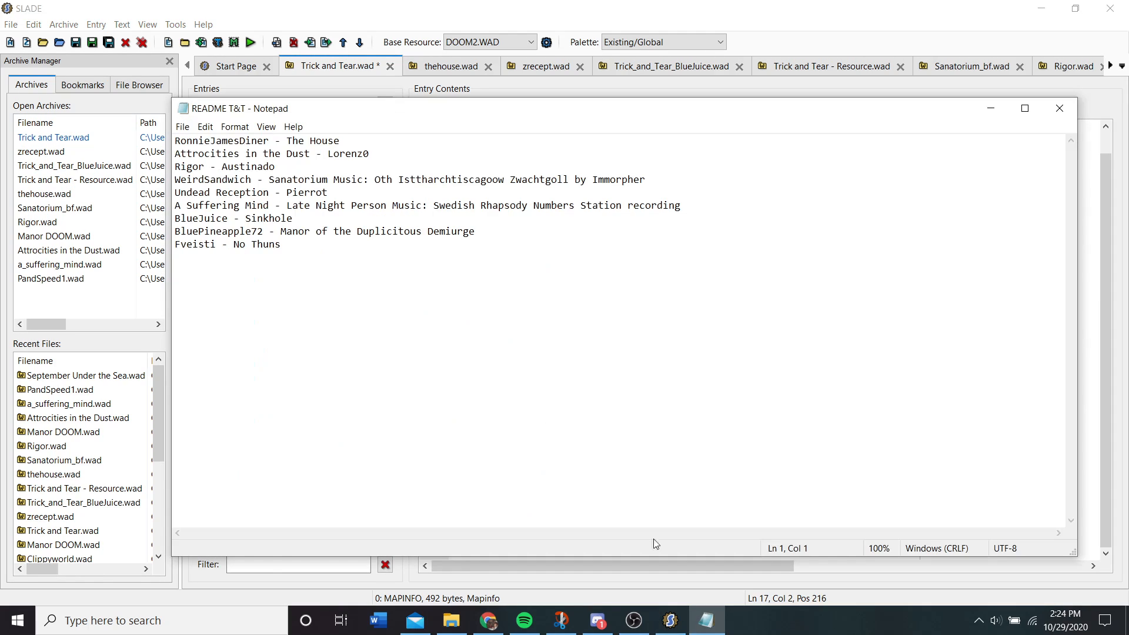
click(714, 630)
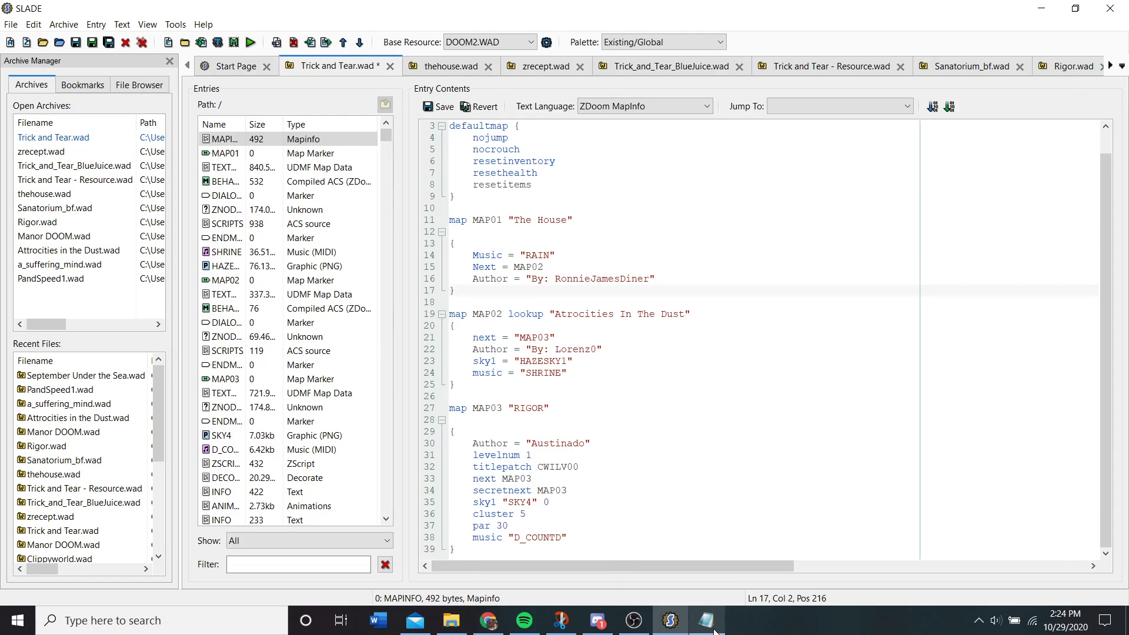
- Select all entries of Sanatorium_bf.wad, from the MAP01 marker through the LMWOW1 sound
click(930, 73)
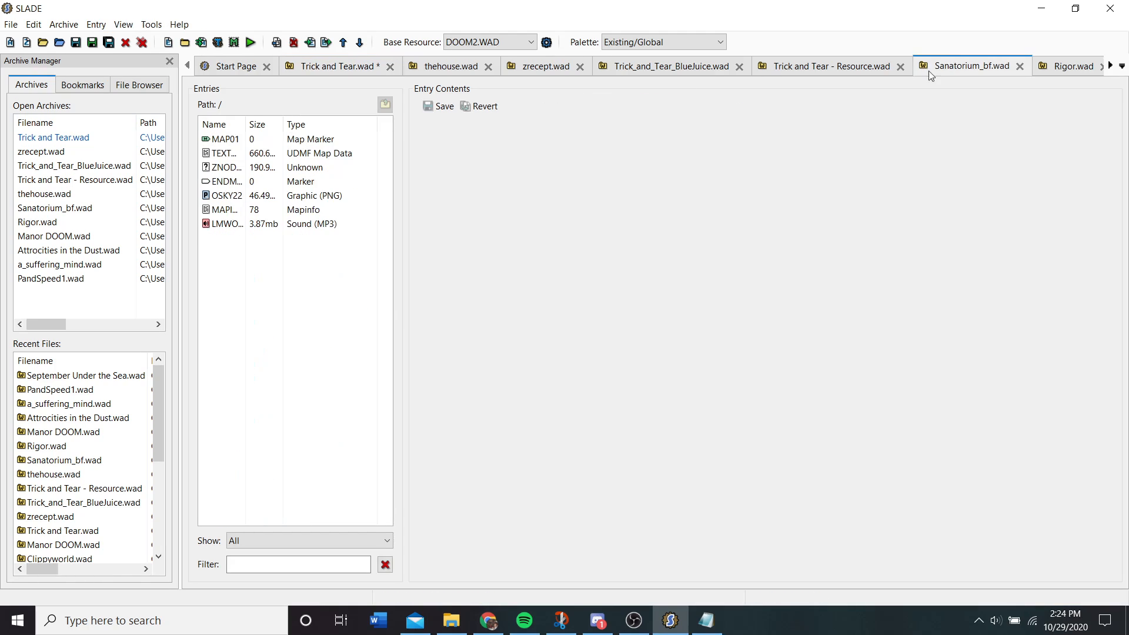
click(307, 226)
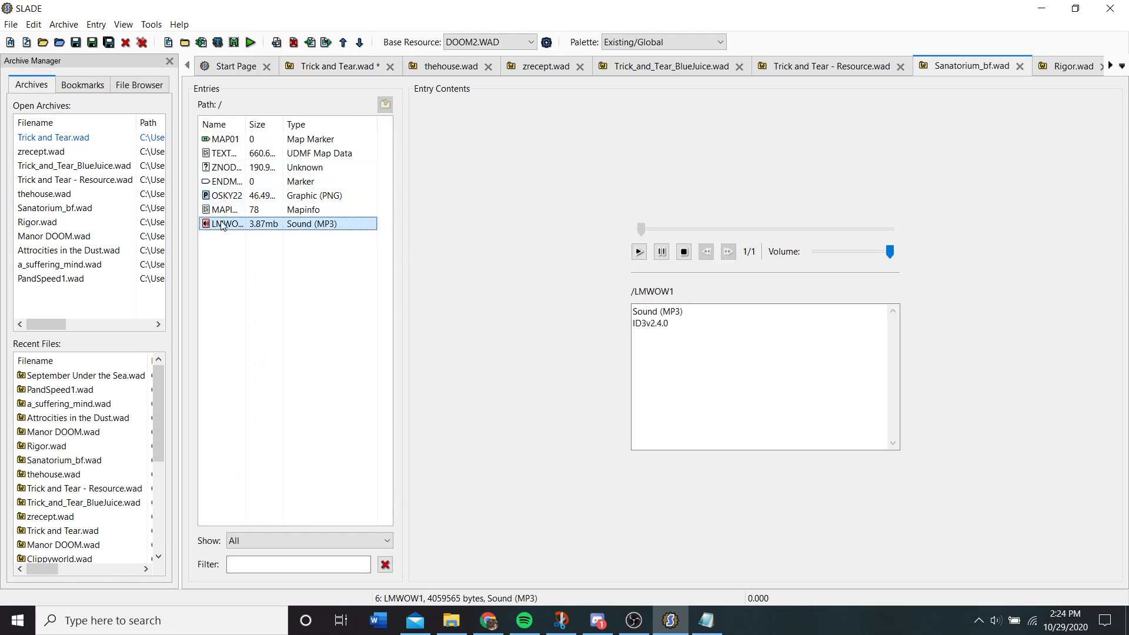
shift+click(241, 140)
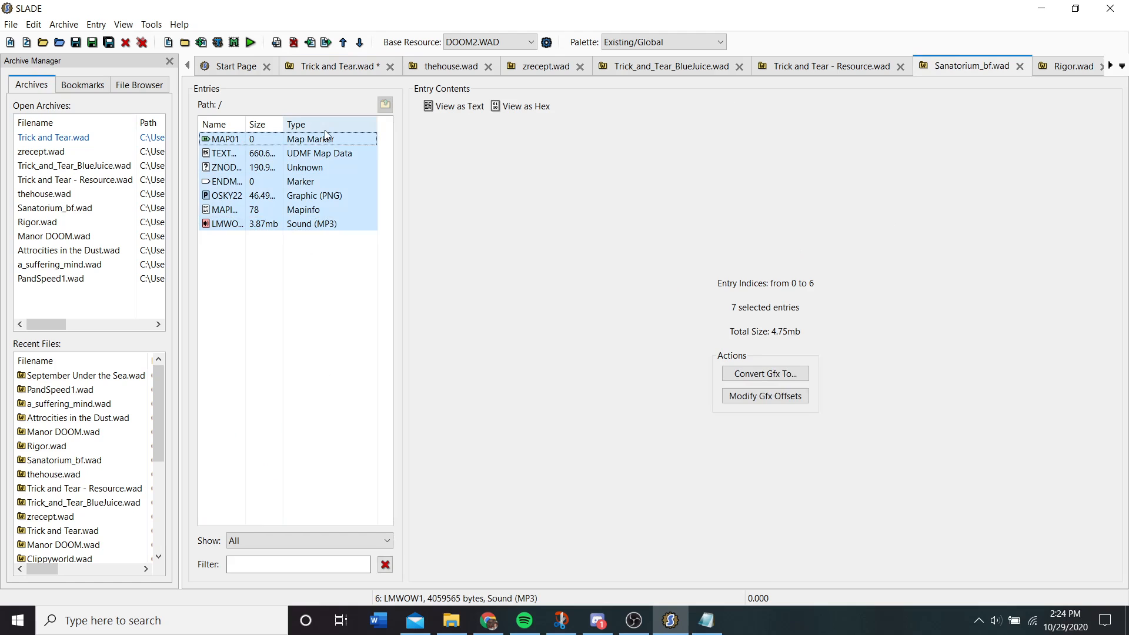
- Paste the copied Sanatorium entries after the D_COUNTD music entry in Trick and Tear.wad and save the archive
click(229, 67)
click(335, 66)
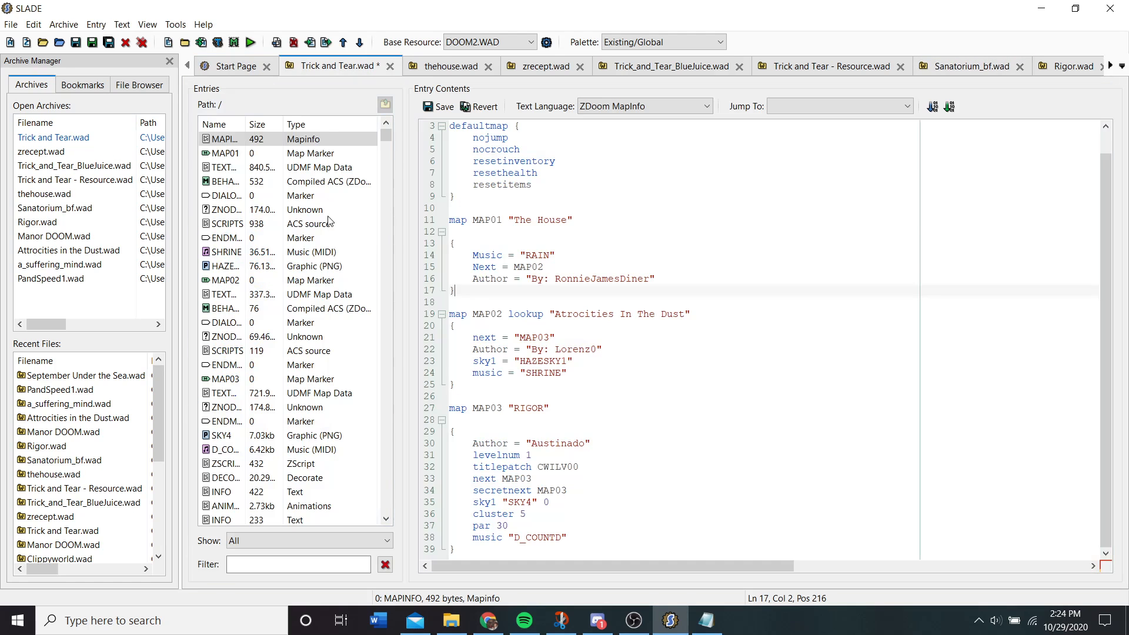
scroll(290, 353, down, 1)
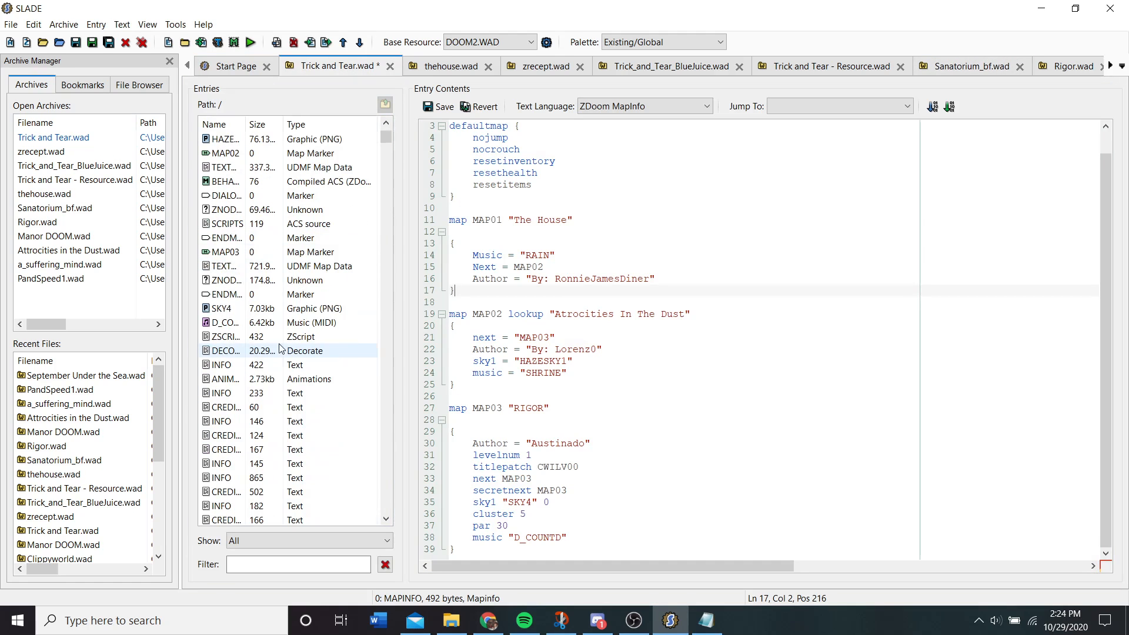
click(270, 294)
click(599, 306)
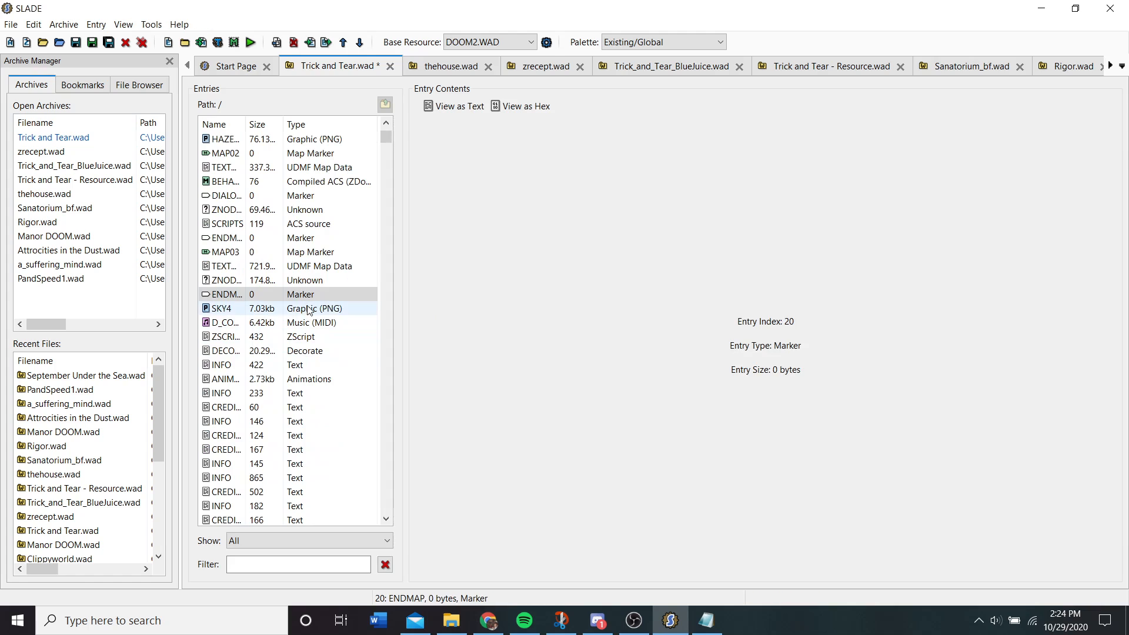
click(263, 323)
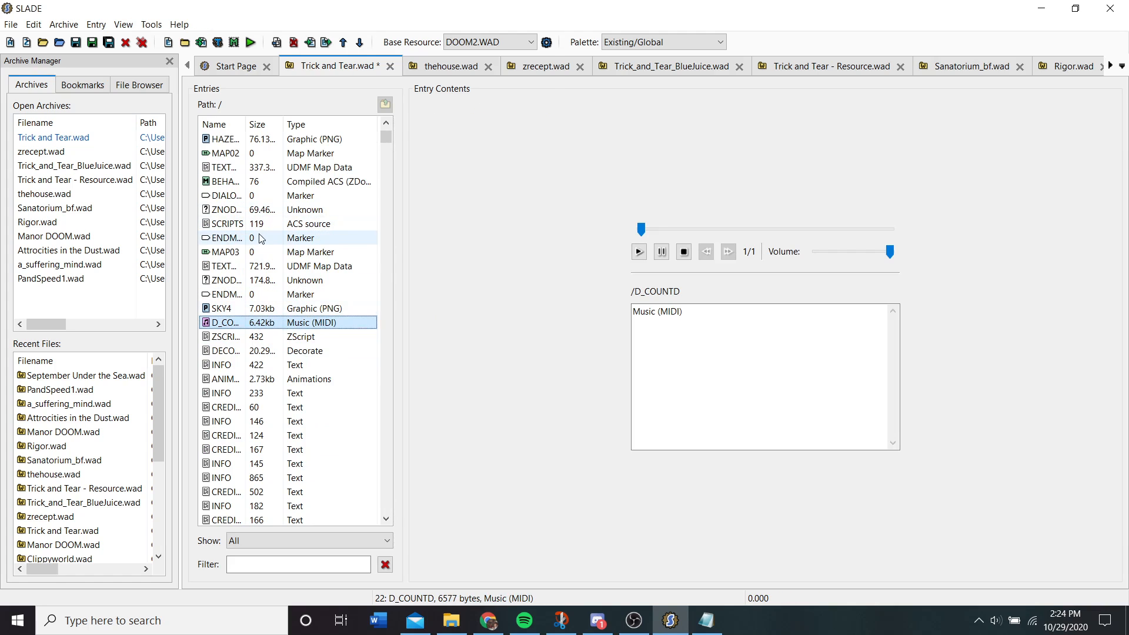
scroll(260, 237, up, 1)
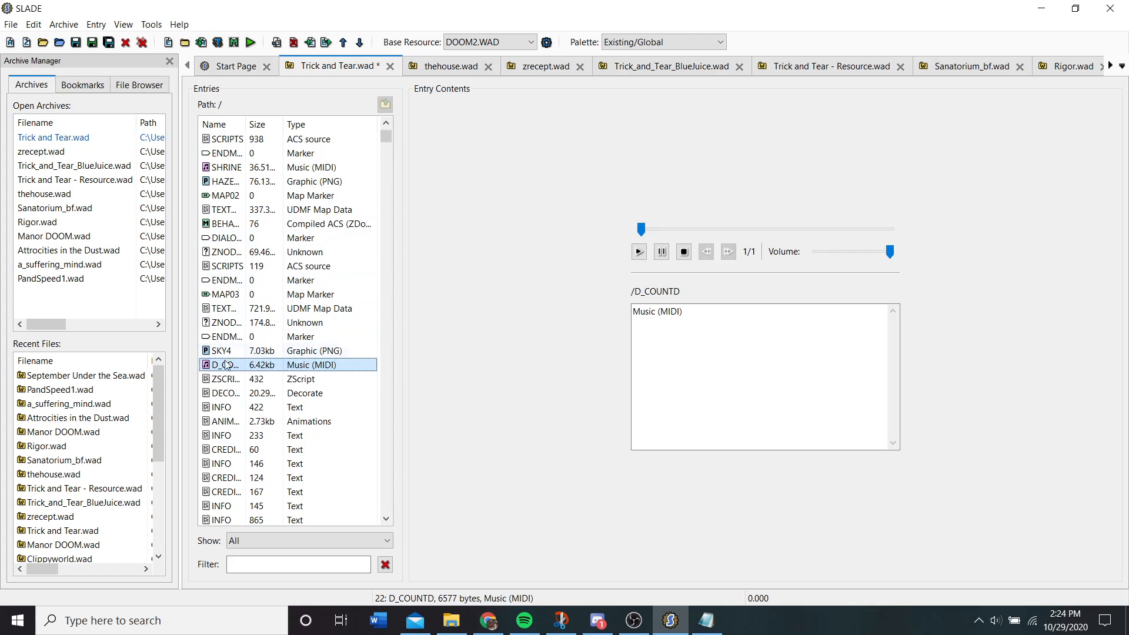
key(ctrl+v)
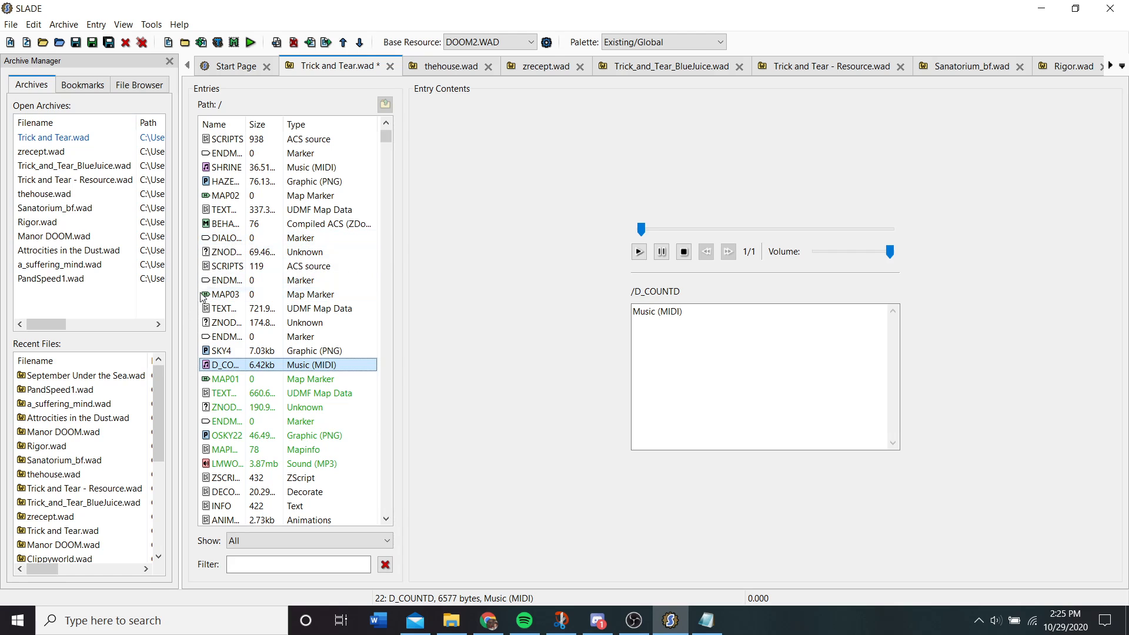
click(240, 386)
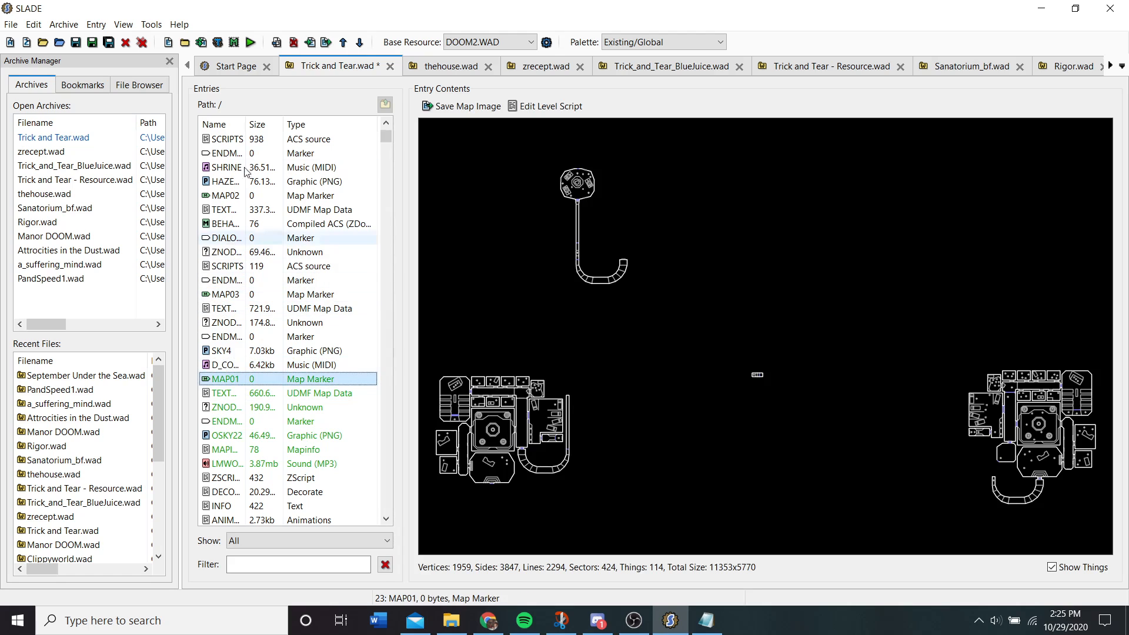
click(80, 43)
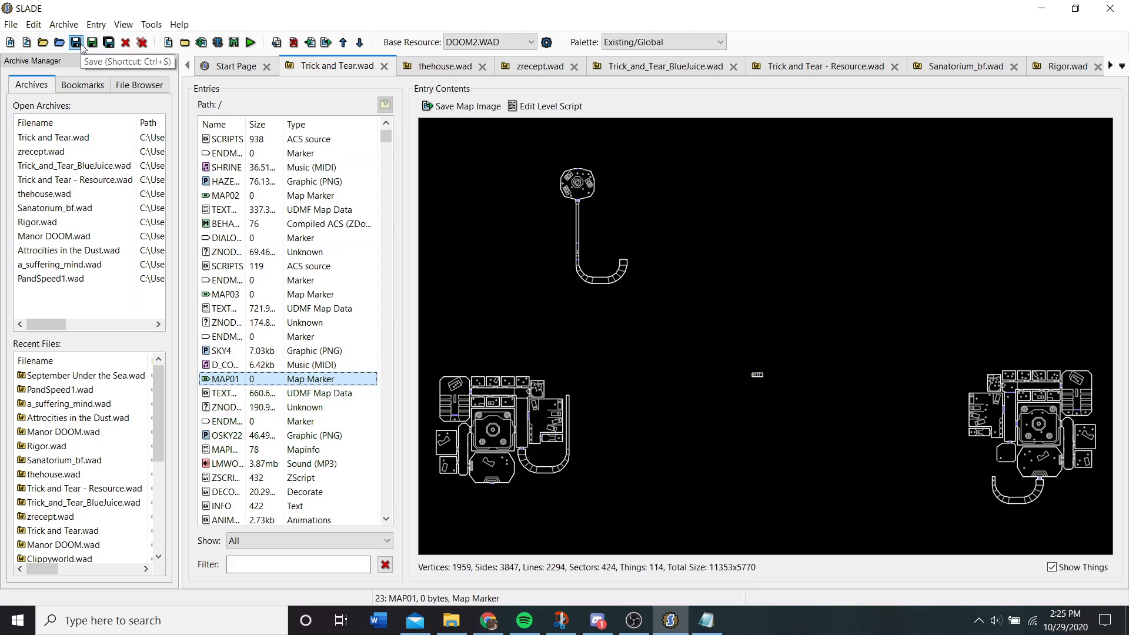
- Rename the pasted Sanatorium map marker from MAP01 to MAP04
right_click(236, 379)
click(294, 385)
key(End)
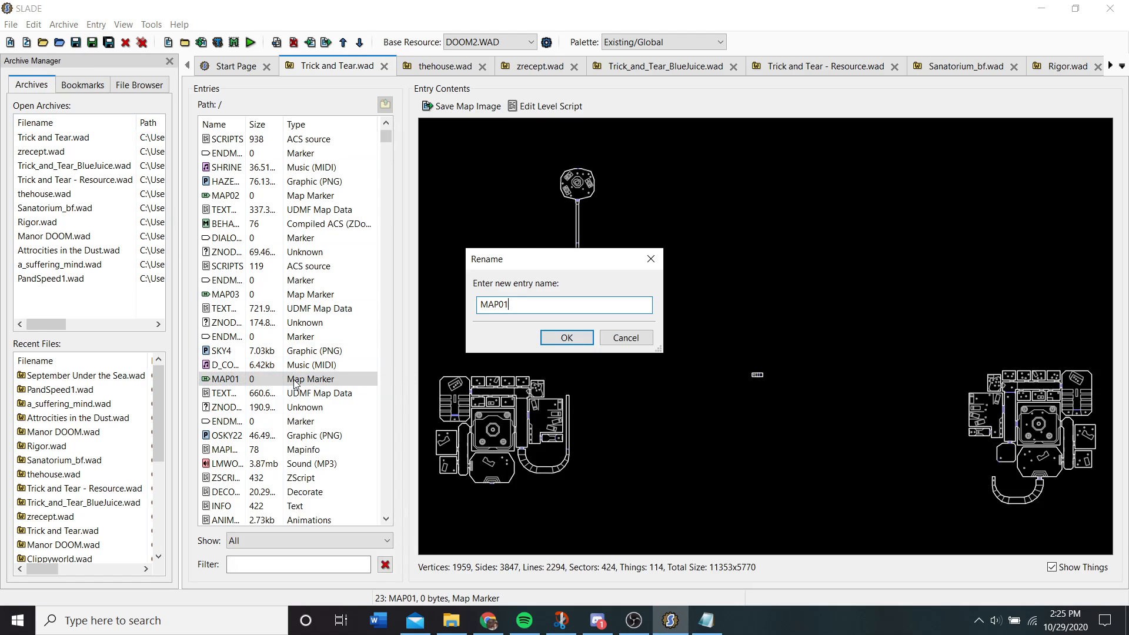
key(BackSpace)
text(4)
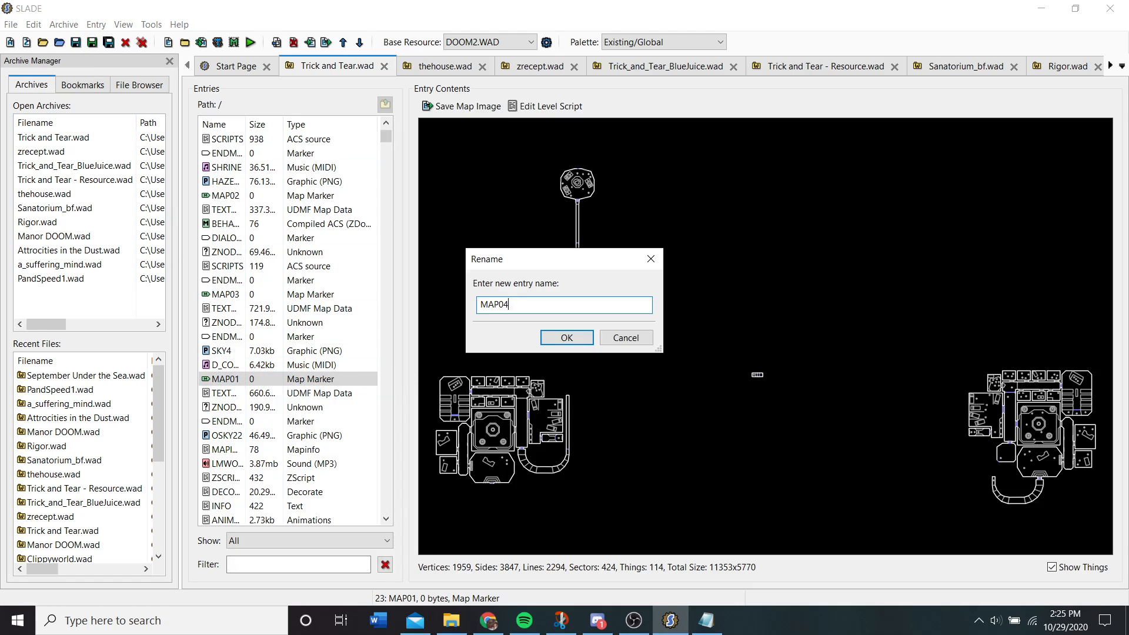
click(567, 337)
- Copy the full text of the pasted Sanatorium MAPINFO, and delete that duplicate MAPINFO entry from the archive
click(282, 449)
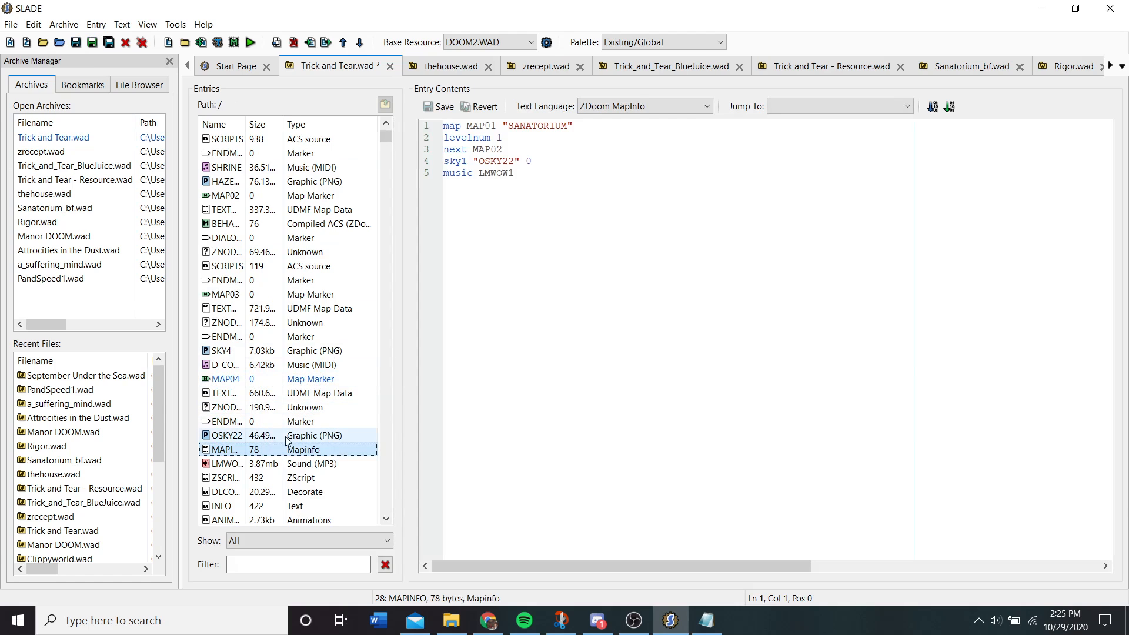
drag(550, 210, 396, 96)
key(ctrl+c)
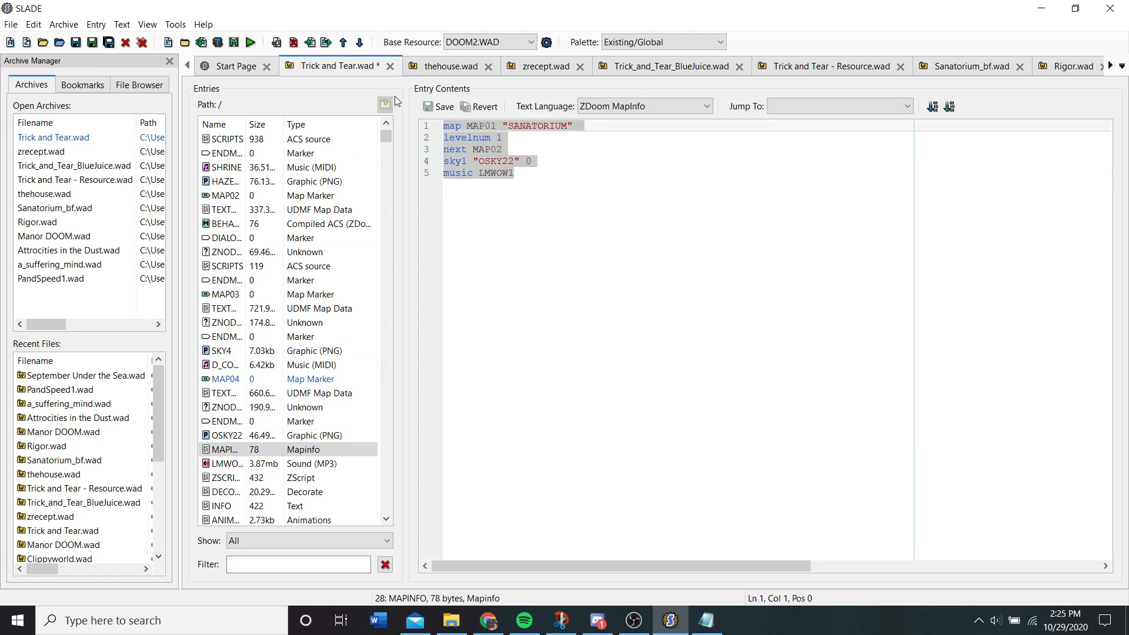
click(329, 449)
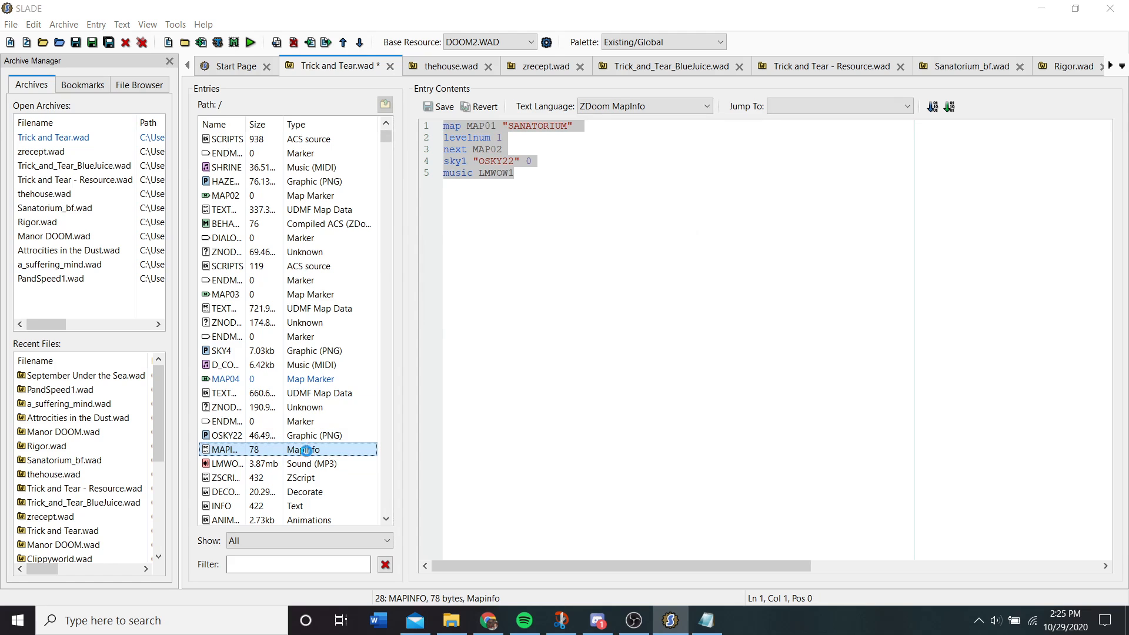
key(Delete)
click(599, 306)
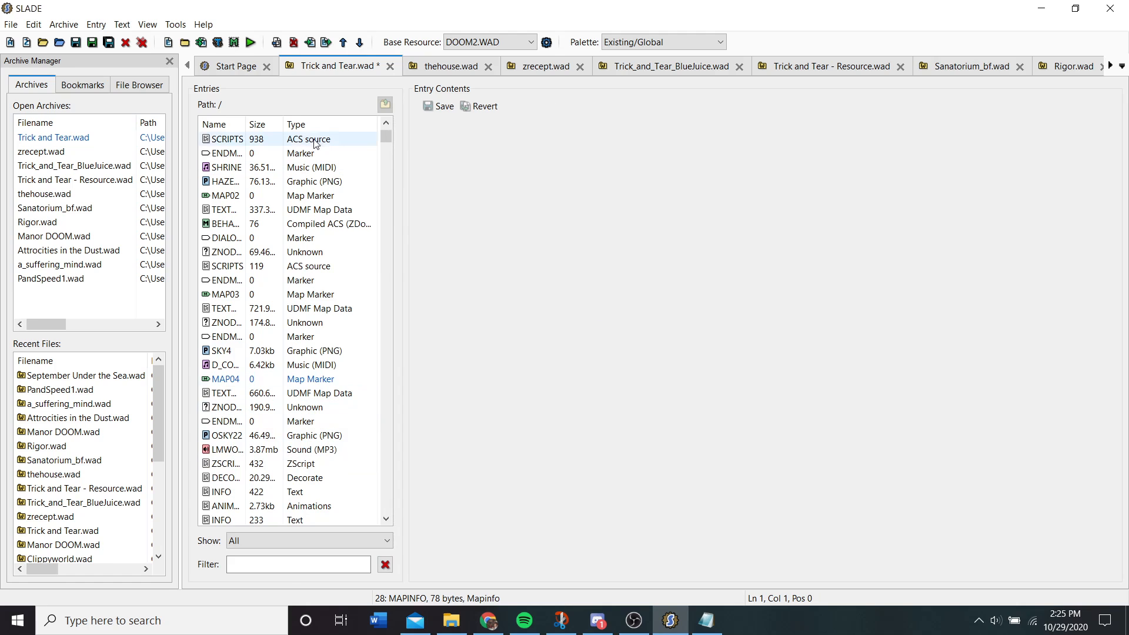
- Append the copied SANATORIUM definition to the end of the main MAPINFO and change its map name to MAP04
scroll(285, 181, up, 2)
click(282, 139)
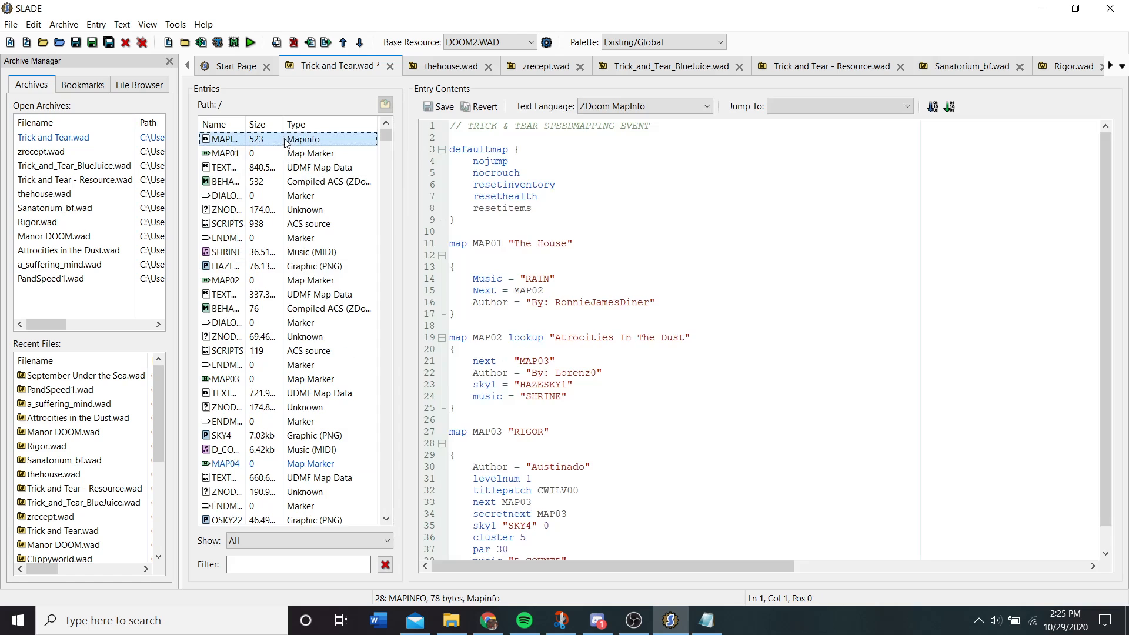
click(643, 548)
key(Down)
key(Down)
key(Down)
key(Down)
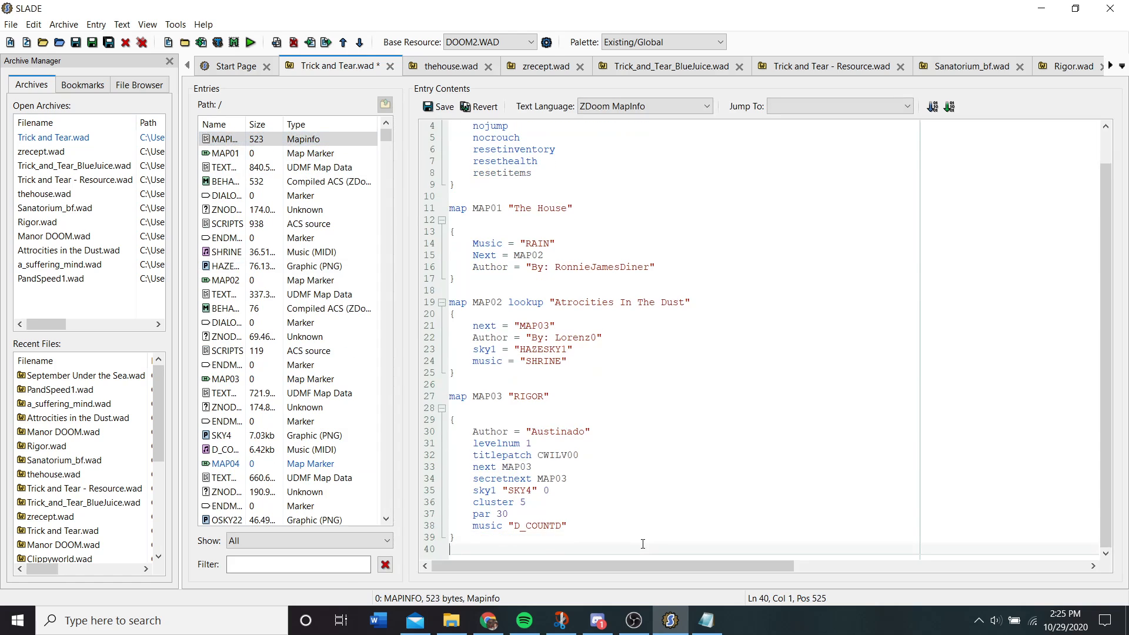
key(ctrl+v)
click(505, 501)
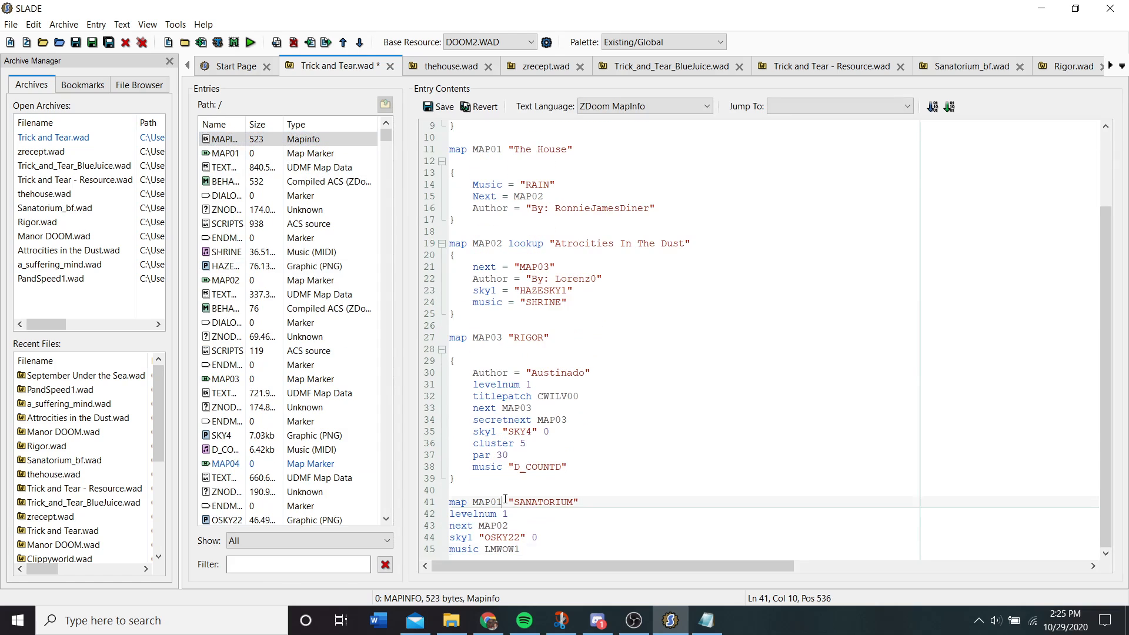
double_click(505, 501)
text(MAP04)
- Switch to Chrome, open the ZDoom Wiki in a new tab, and search it for levelnum
click(488, 621)
click(981, 12)
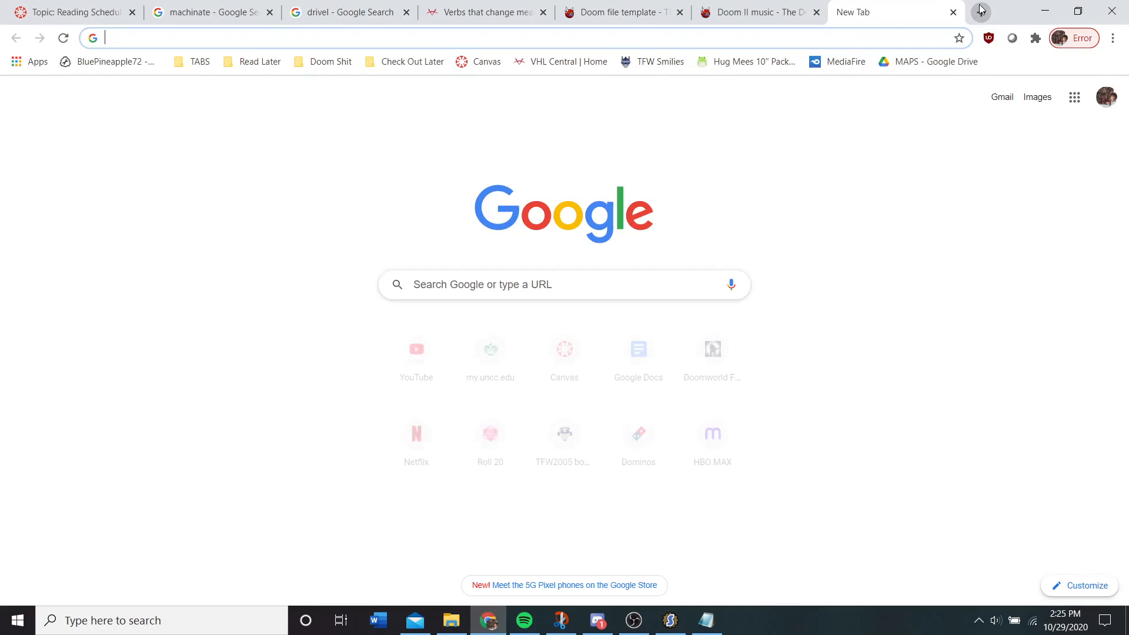
text(zdoomwiki)
key(Return)
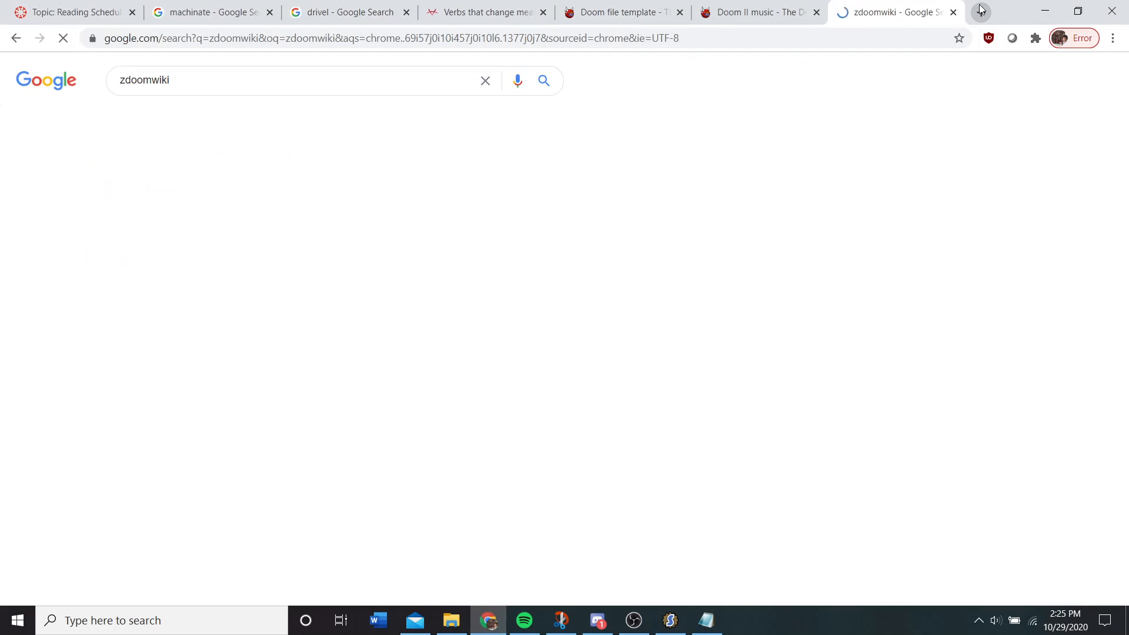
click(168, 242)
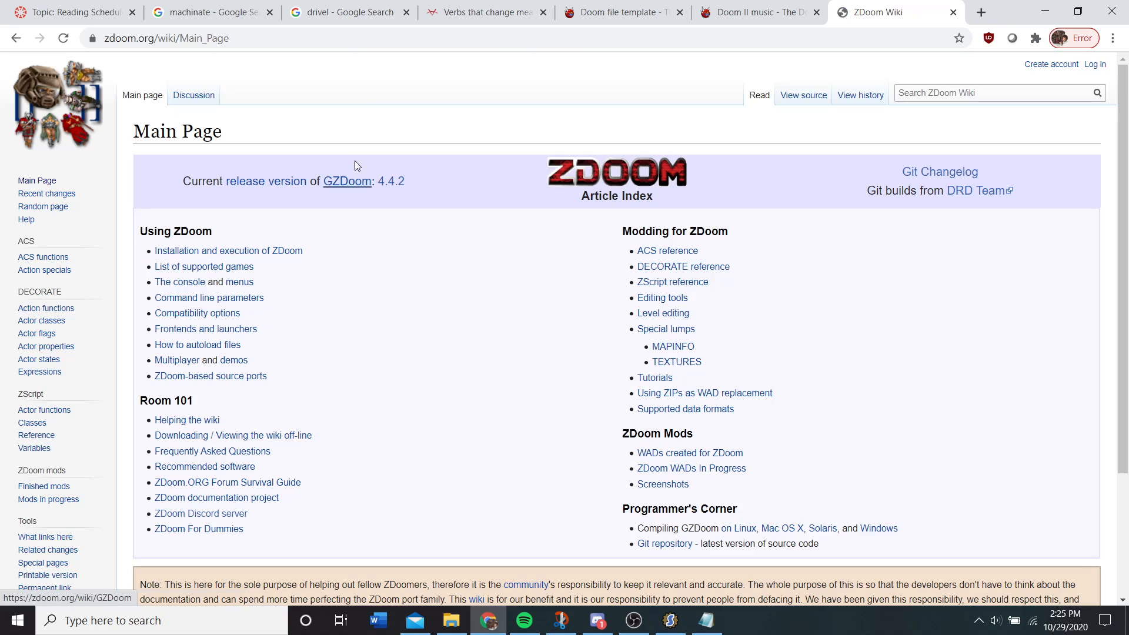
click(928, 92)
text(level)
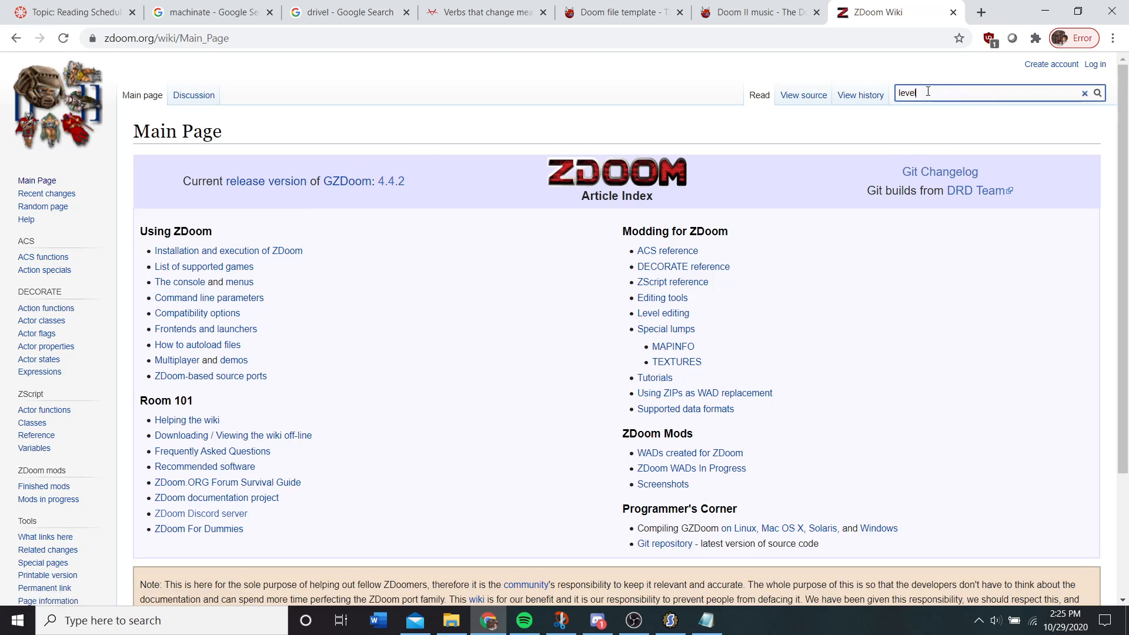
text(num)
key(Return)
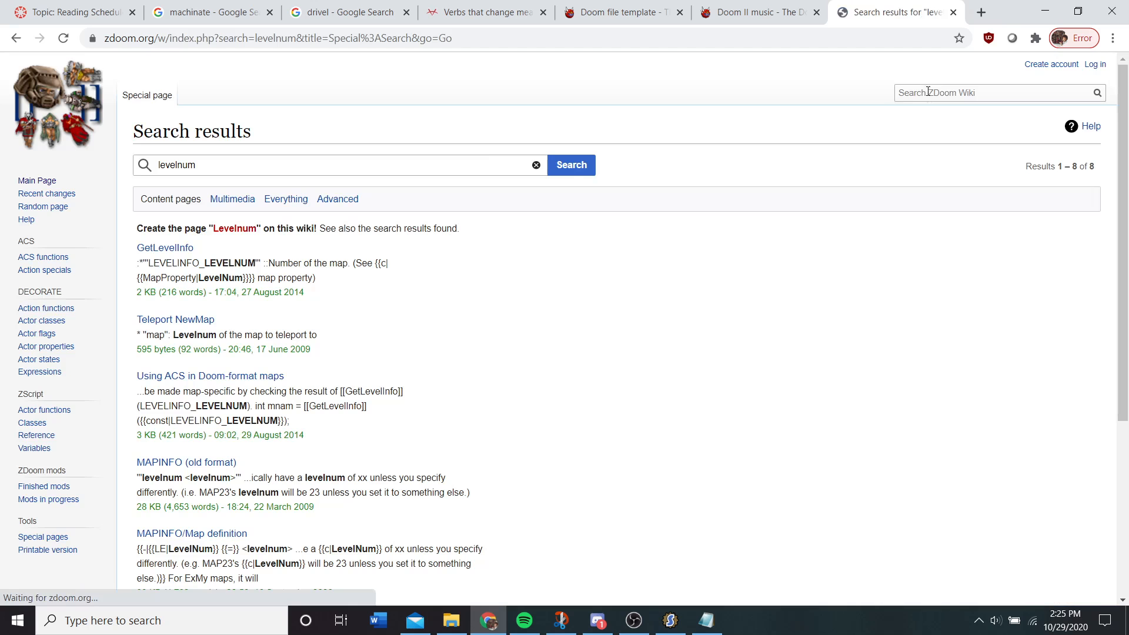
- Read what levelnum does on the wiki's MAPINFO (old format) page, close that tab, and return to SLADE
click(183, 252)
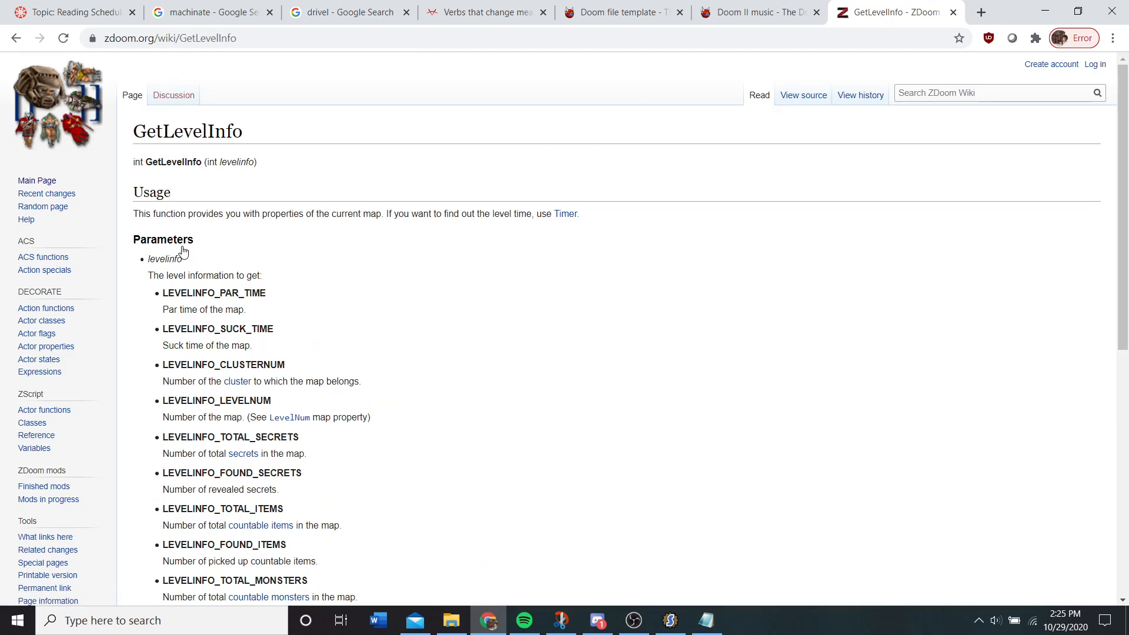
key(alt+Left)
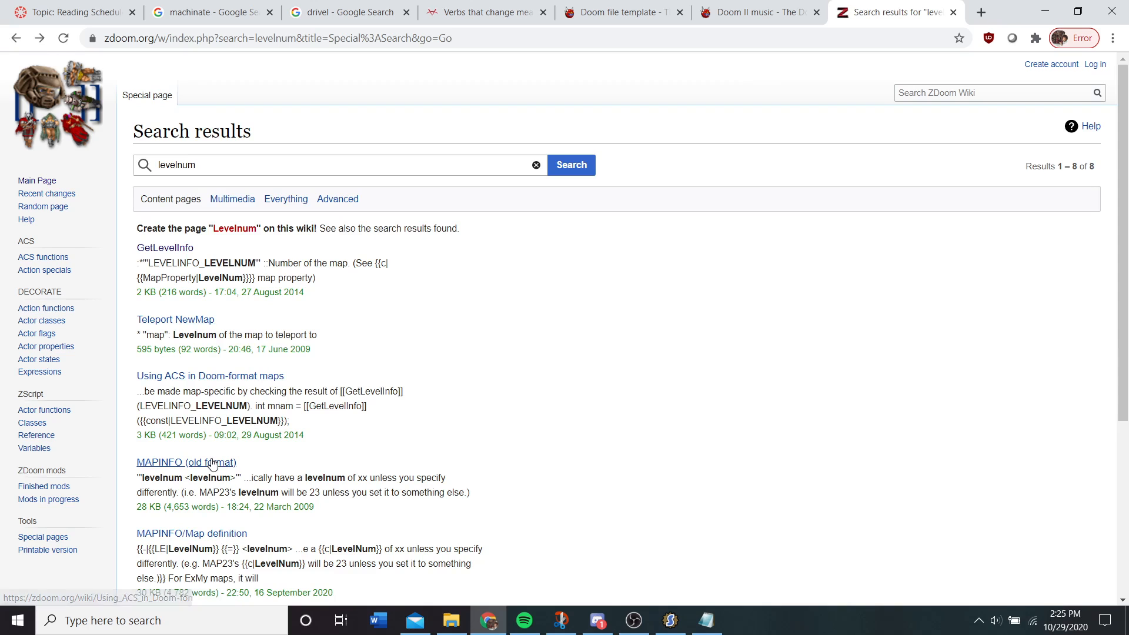
click(187, 463)
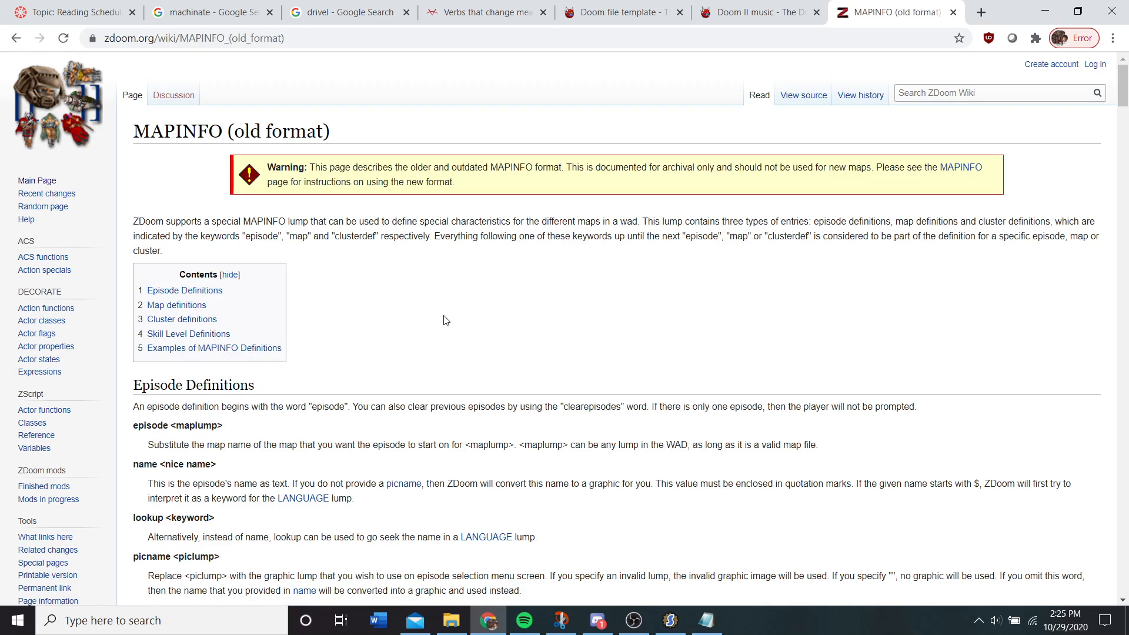
key(ctrl+f)
text(level)
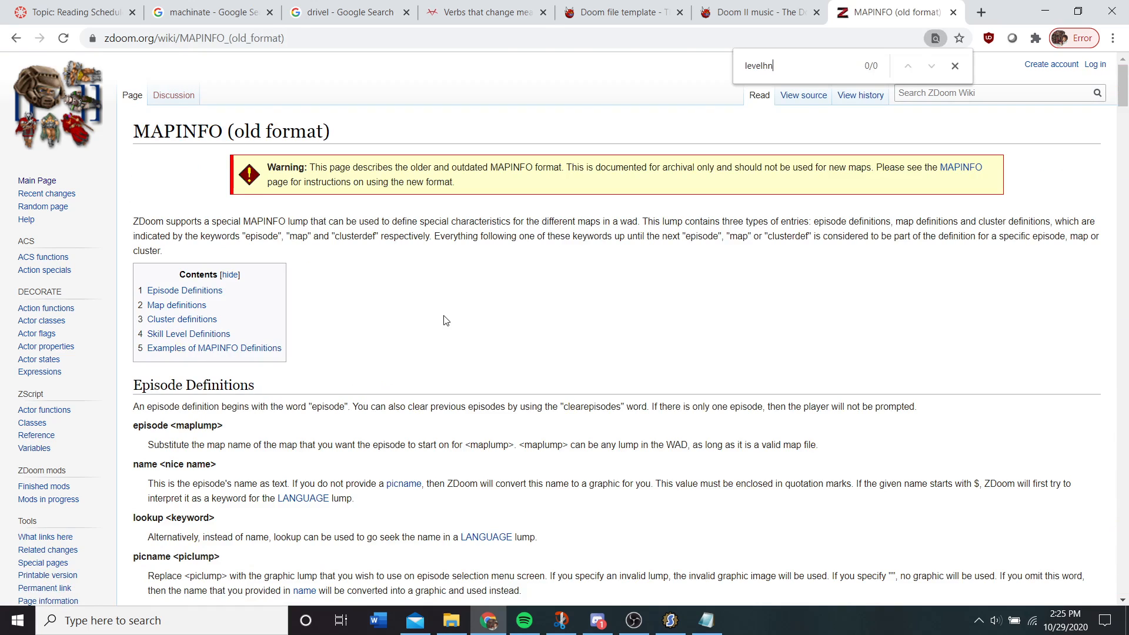
text(num)
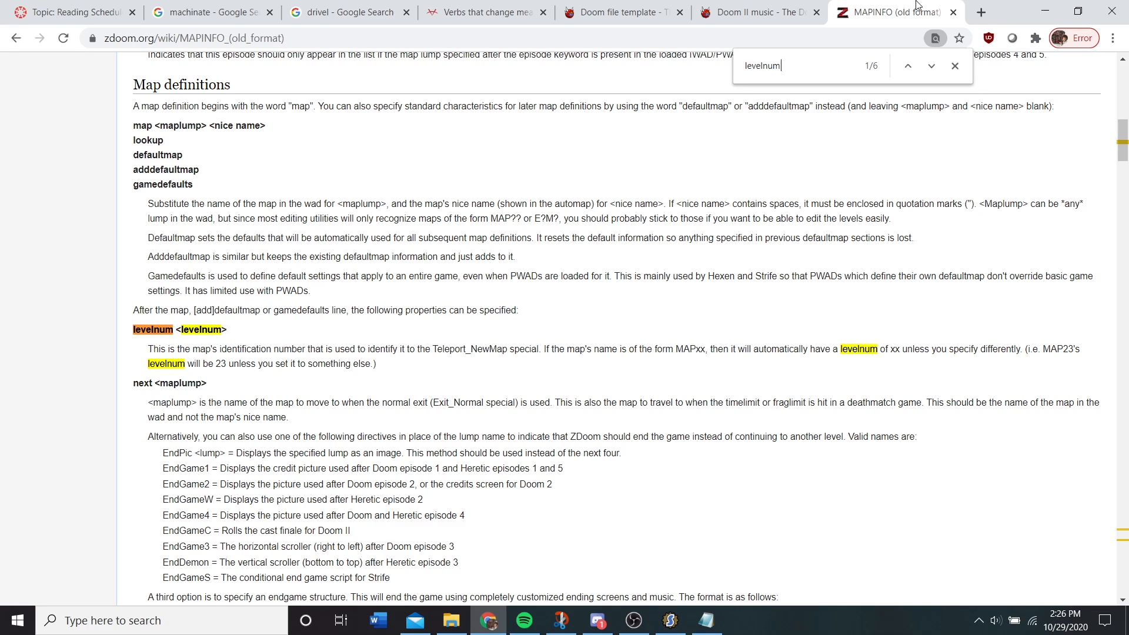
click(953, 12)
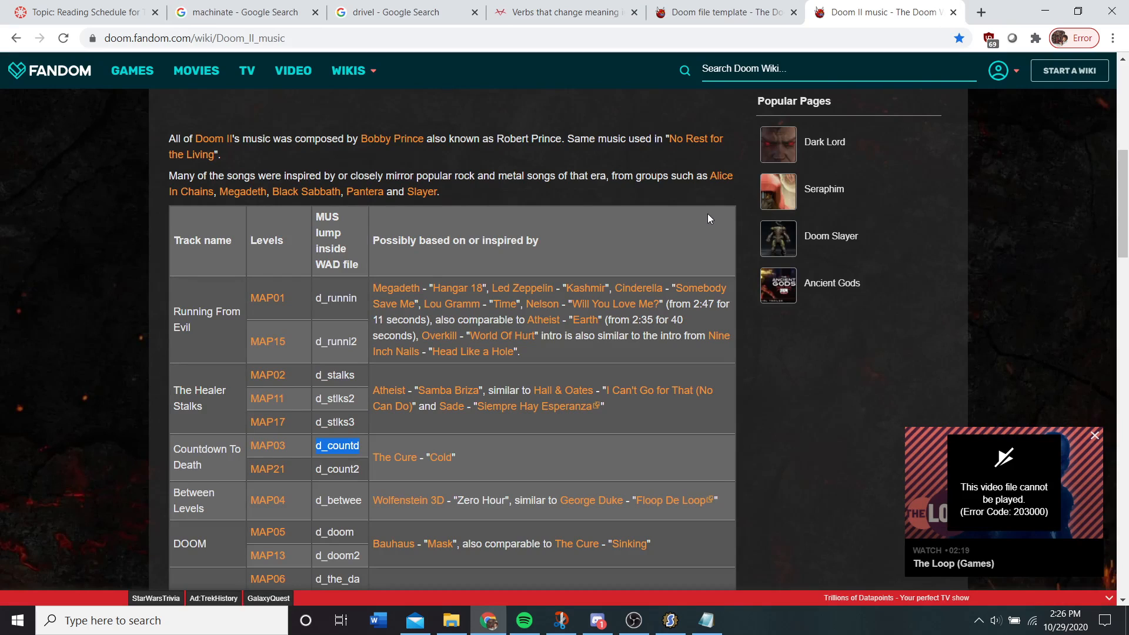
click(1045, 12)
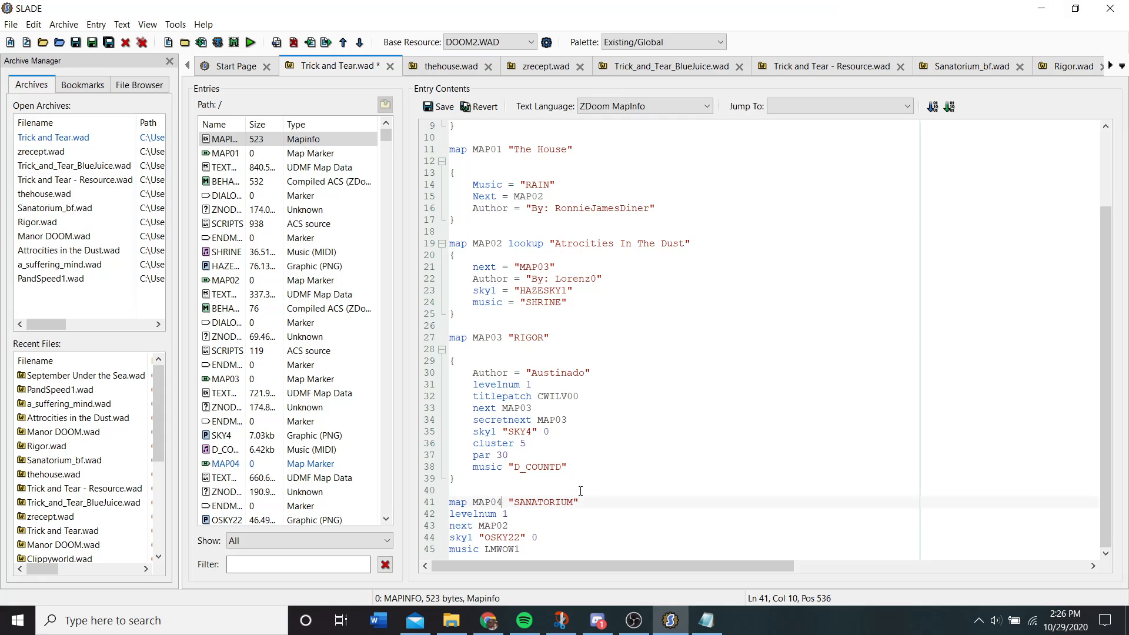
- Add an opening brace and an Author line with the mapper's quoted name under SANATORIUM, checking it against the README T&T credits
click(596, 505)
key(Return)
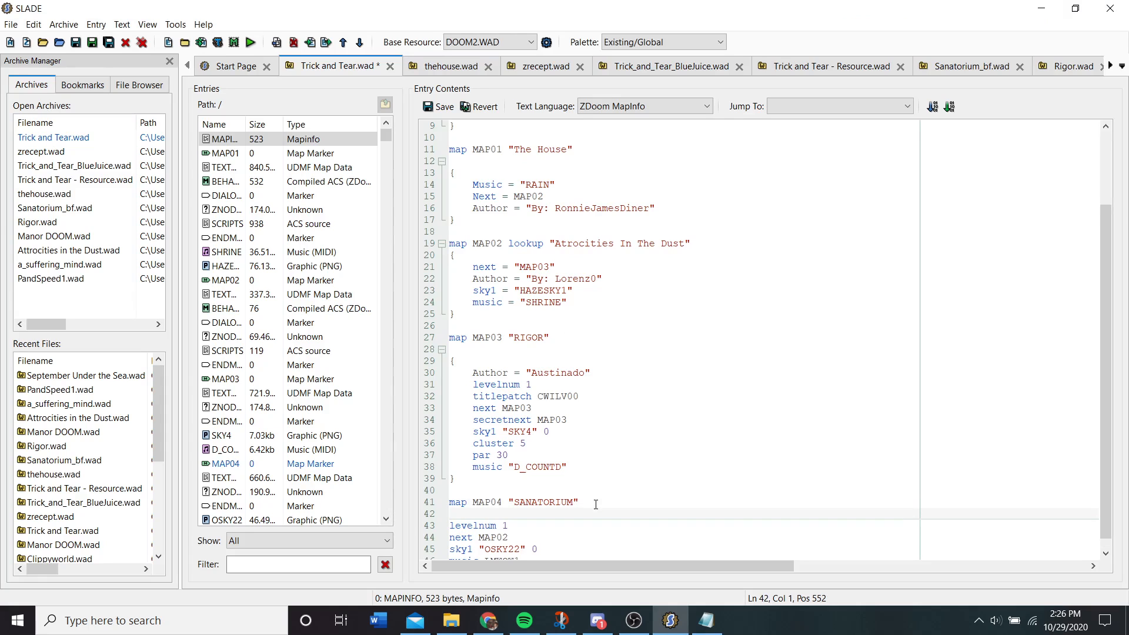
text({)
key(Return)
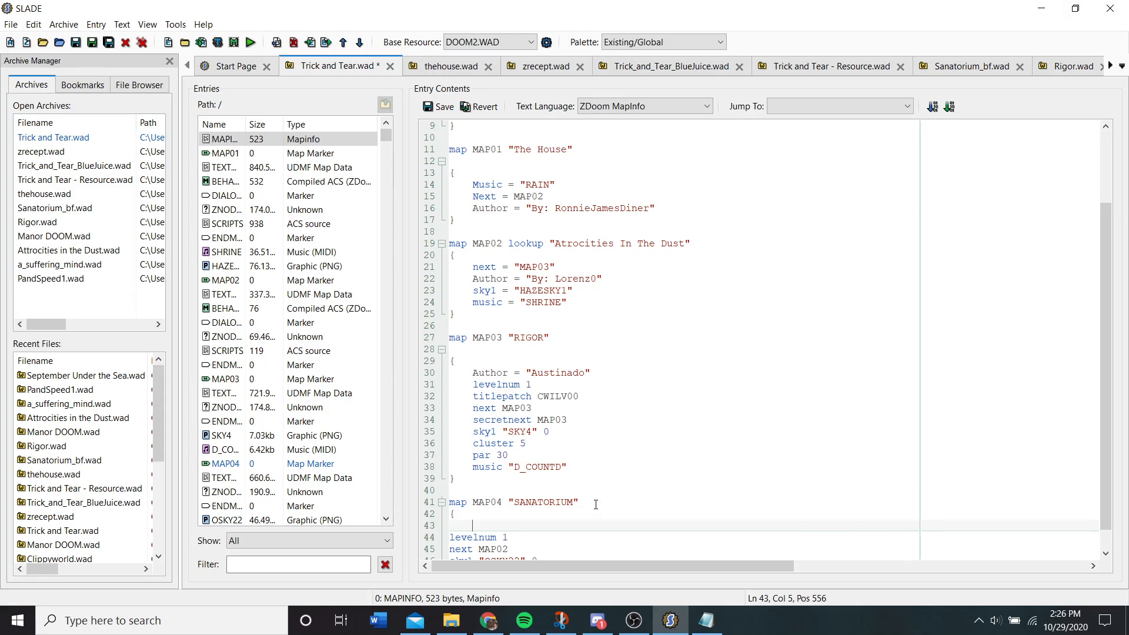
text(Author = "WeirdSandwich)
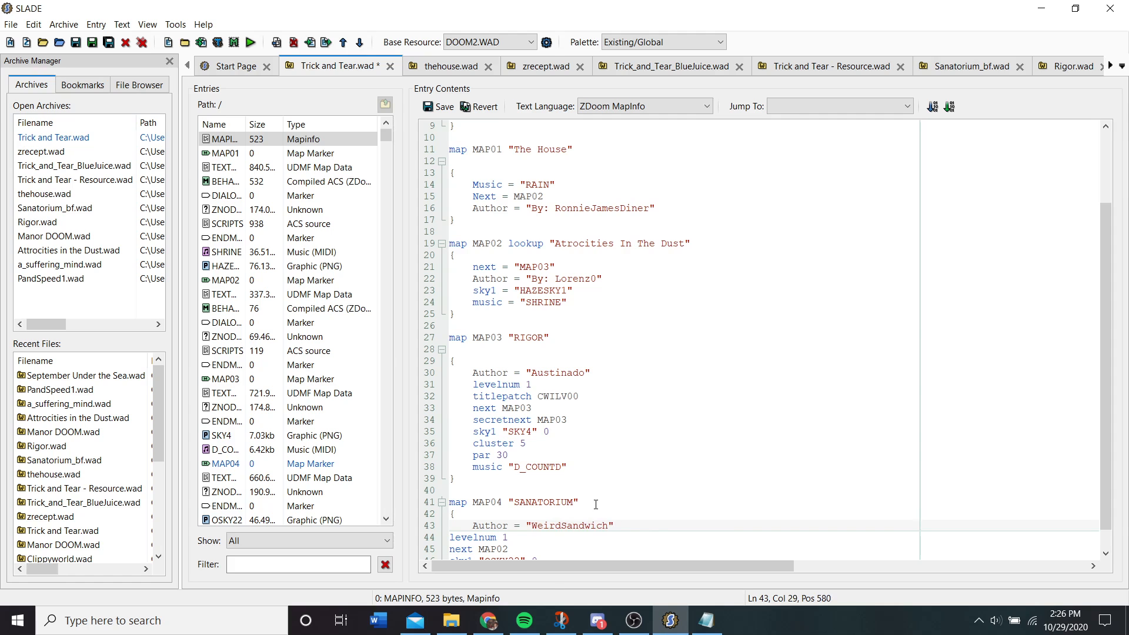
click(719, 628)
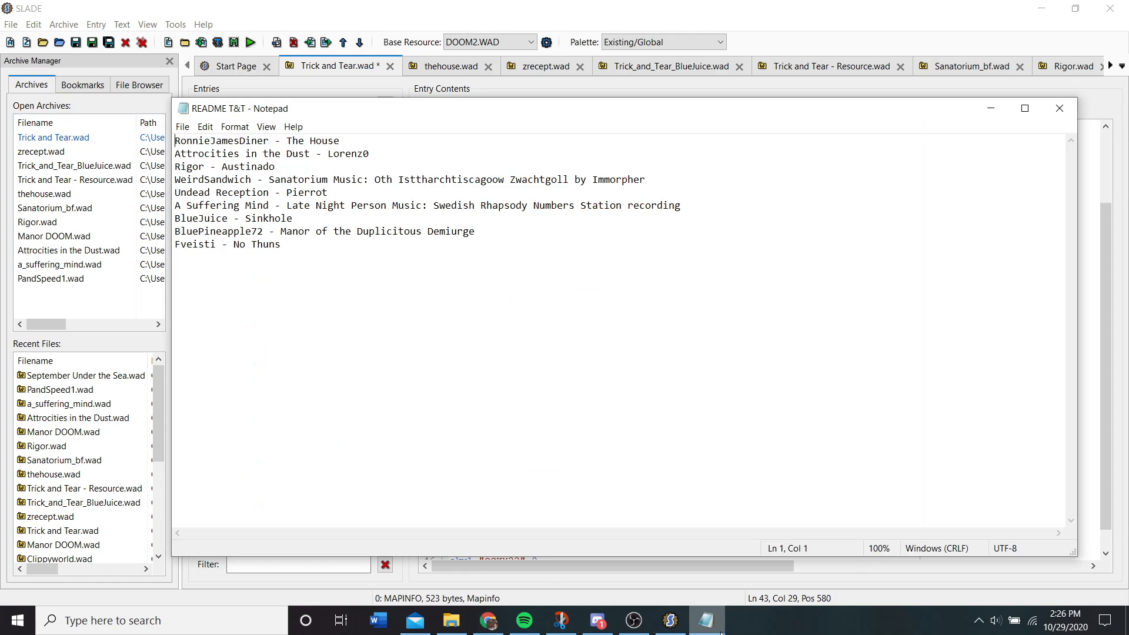
click(721, 632)
- Indent the levelnum, next, sky1 and music lines under the Author line in the MAP04 SANATORIUM definition
scroll(498, 526, down, 1)
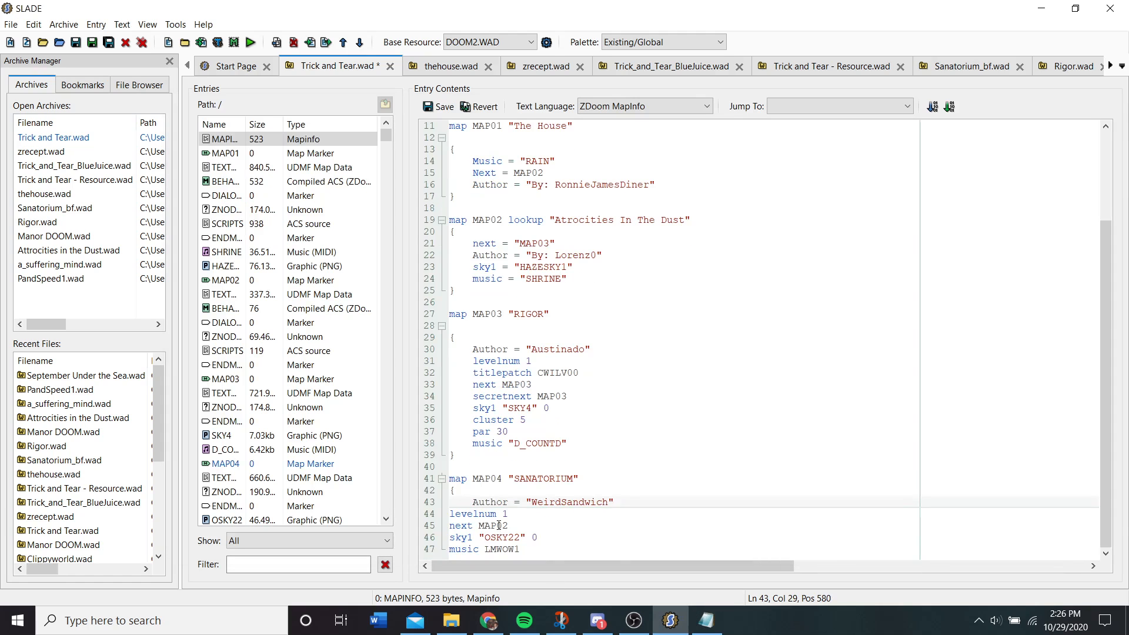
click(454, 508)
key(Tab)
key(BackSpace)
click(456, 514)
key(Tab)
click(453, 527)
key(Tab)
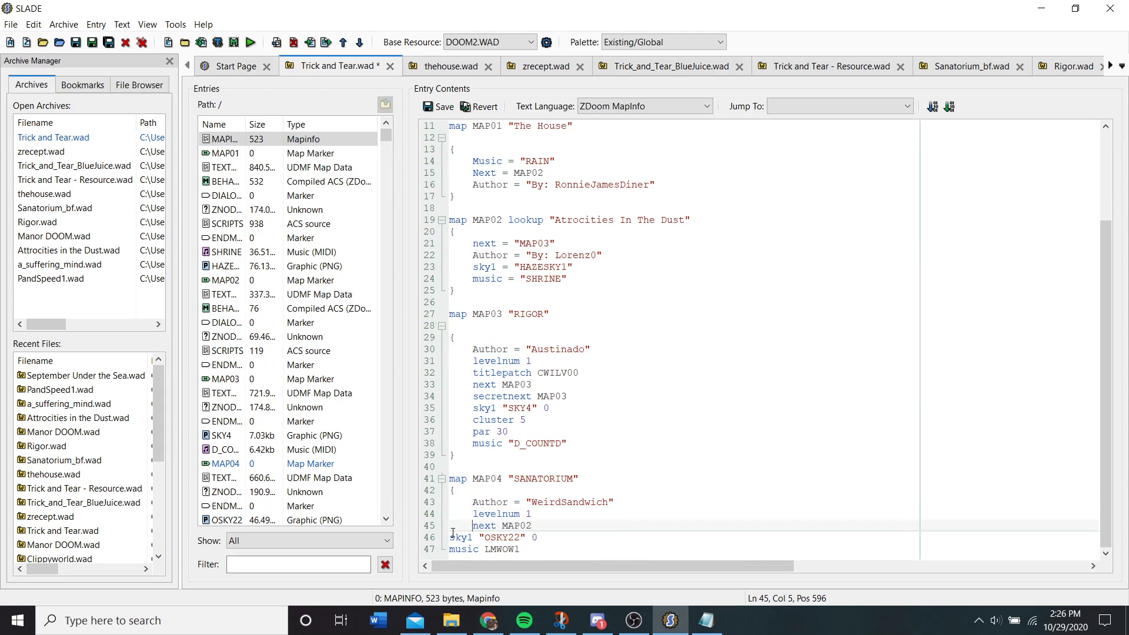
click(453, 538)
key(Tab)
click(453, 549)
key(Tab)
- Add a closing brace after the SANATORIUM music line, and save the MAPINFO entry and the Trick and Tear archive
click(577, 549)
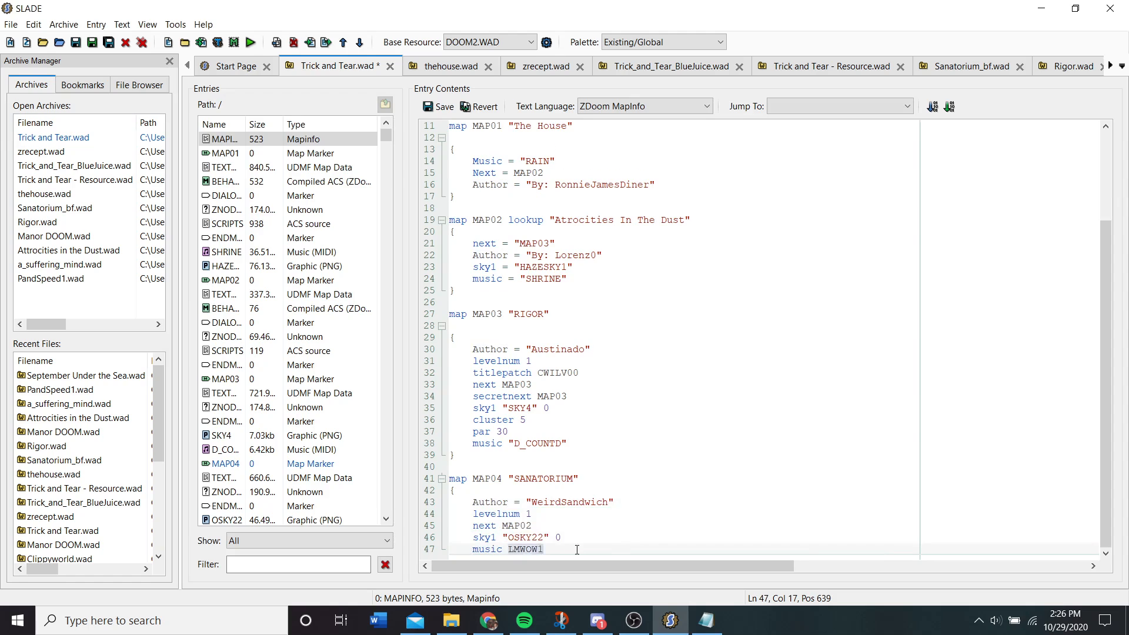
key(Return)
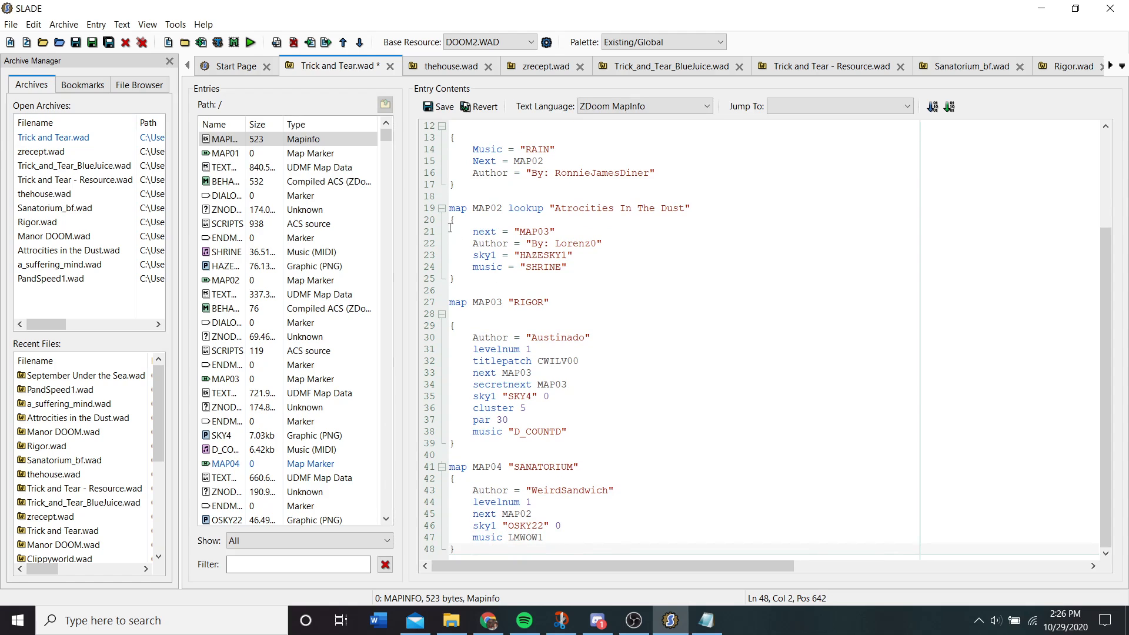
click(435, 107)
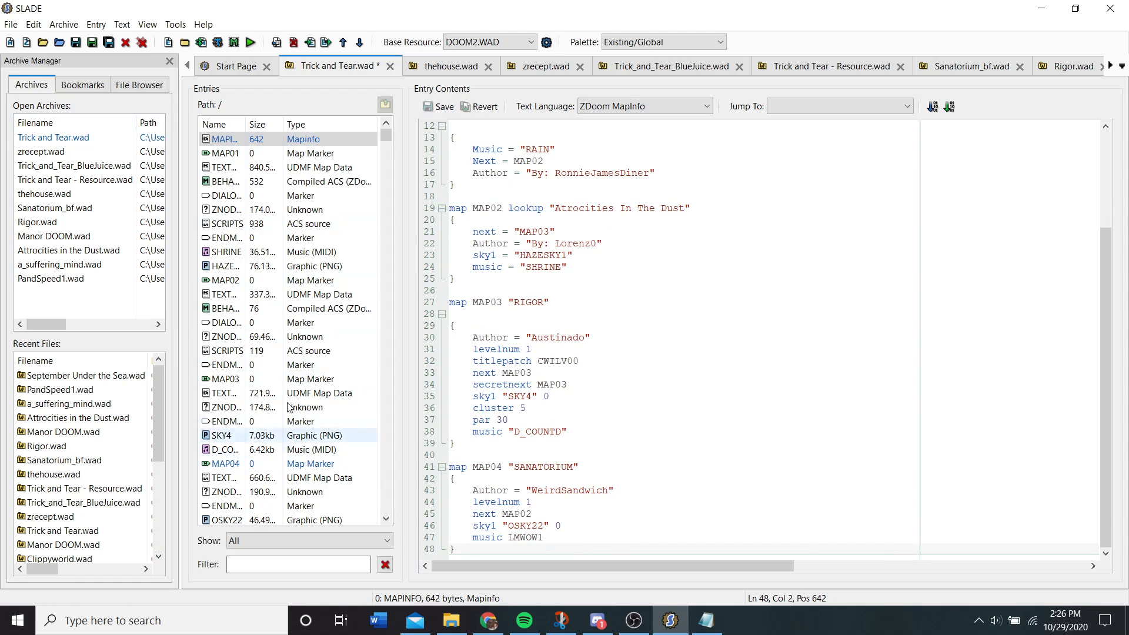
click(76, 43)
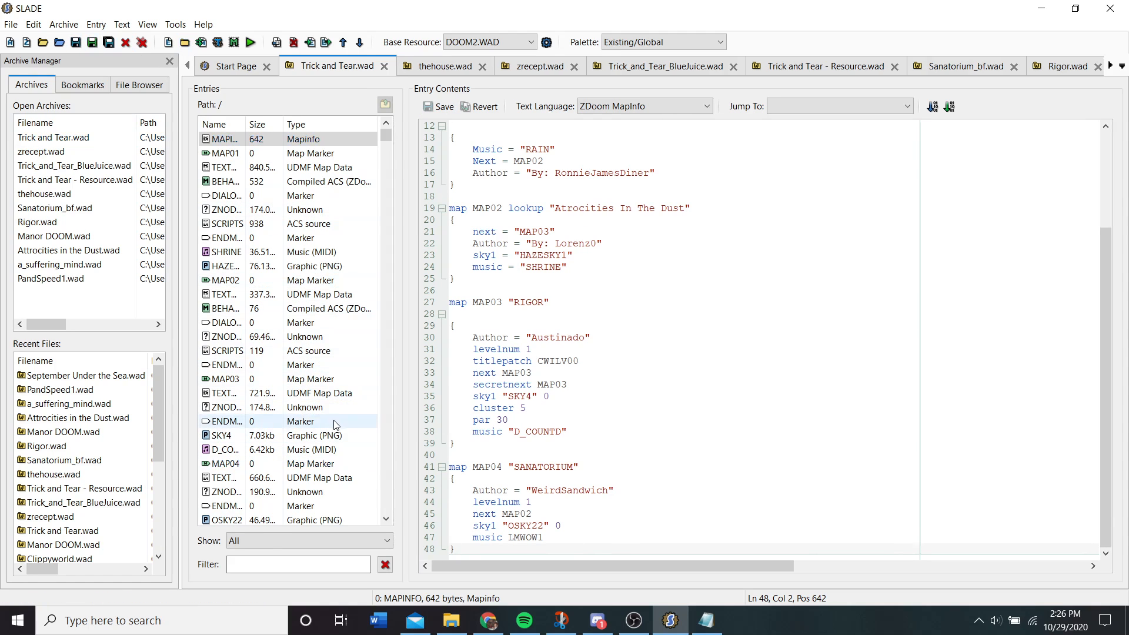
- Review the entry order in Trick and Tear.wad, checking an INFO text, the MAPINFO and the DECORATE code
scroll(335, 423, down, 1)
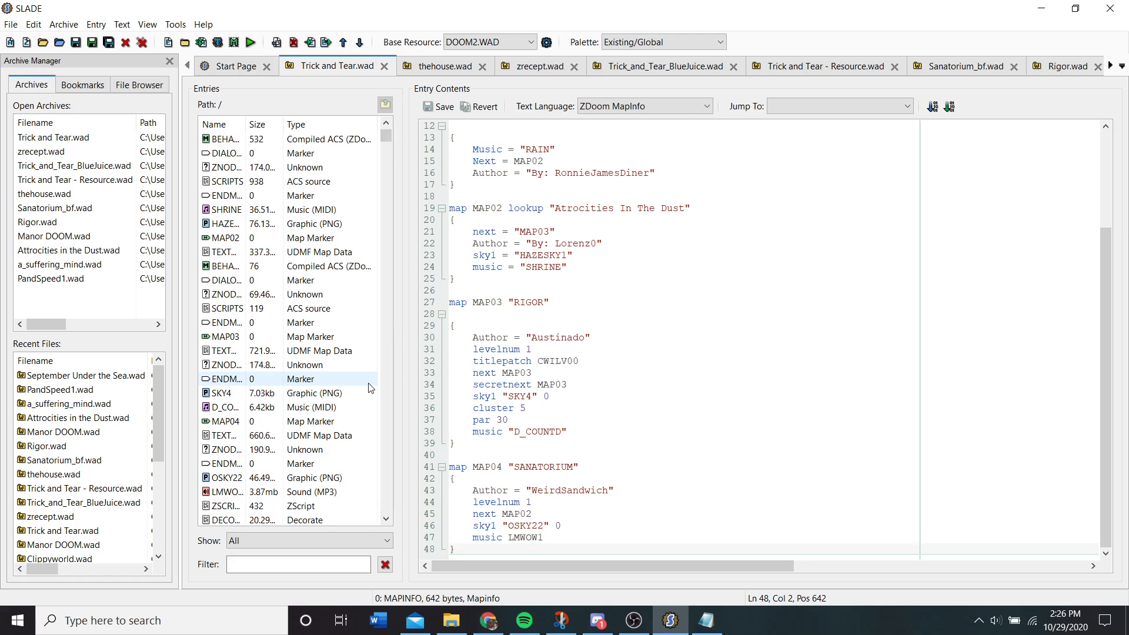
scroll(370, 389, down, 8)
scroll(280, 359, up, 9)
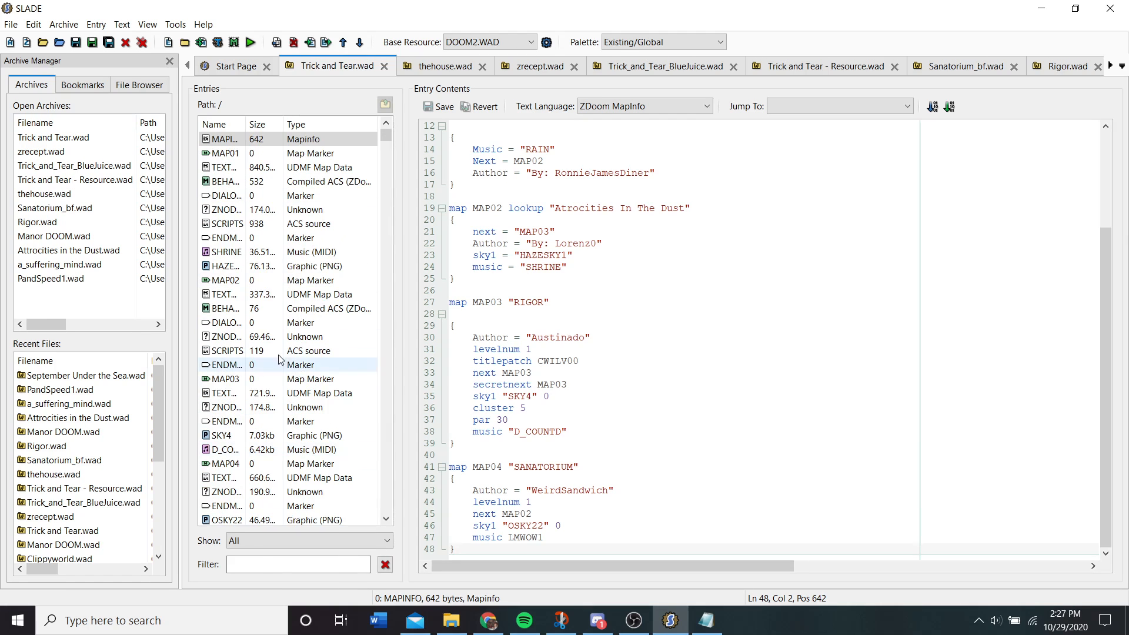
scroll(326, 287, down, 15)
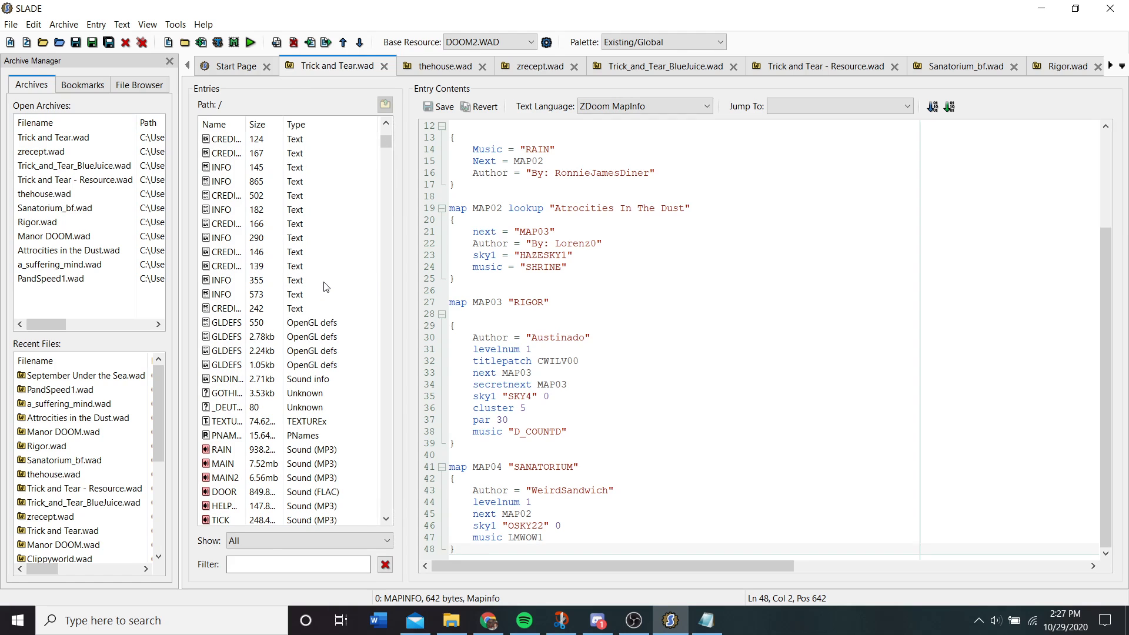
click(266, 210)
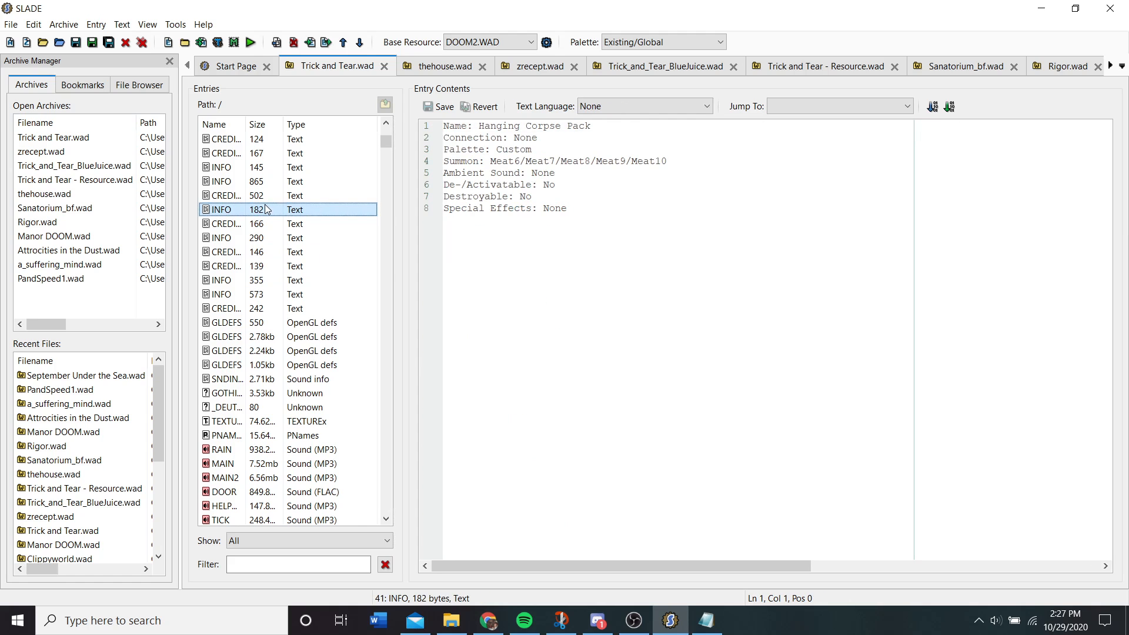
scroll(266, 210, up, 12)
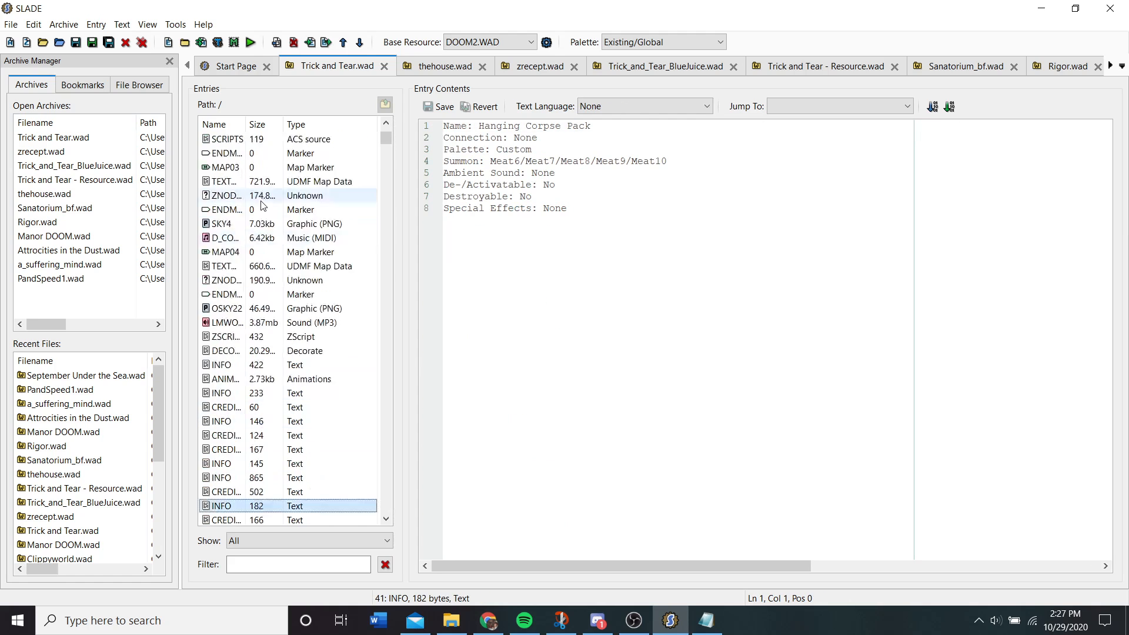
click(253, 139)
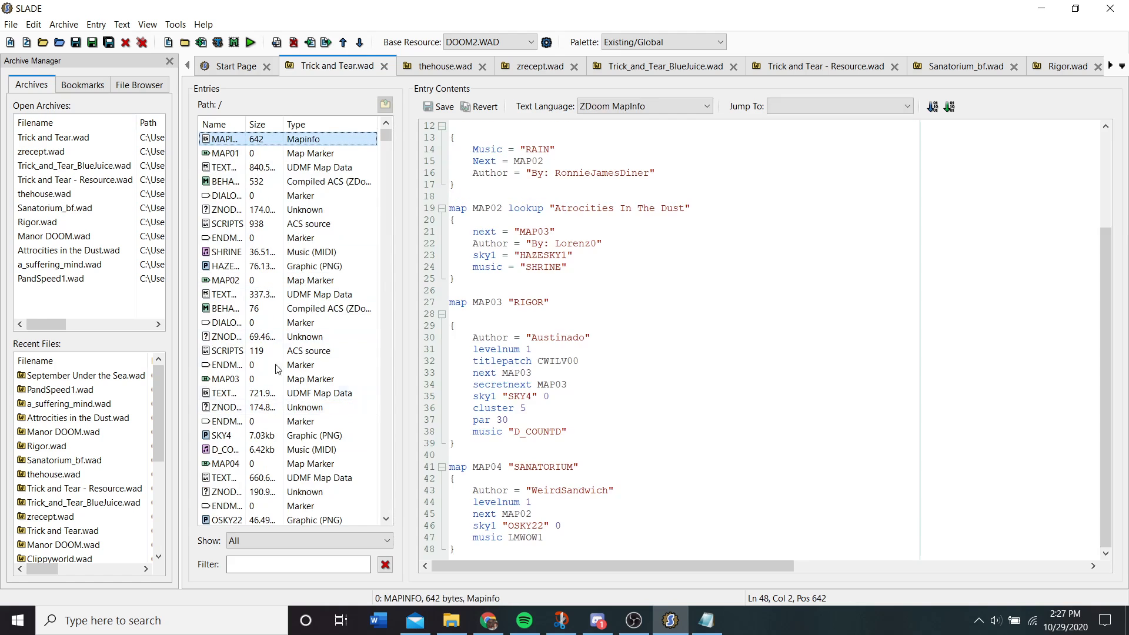
scroll(259, 412, down, 3)
click(253, 435)
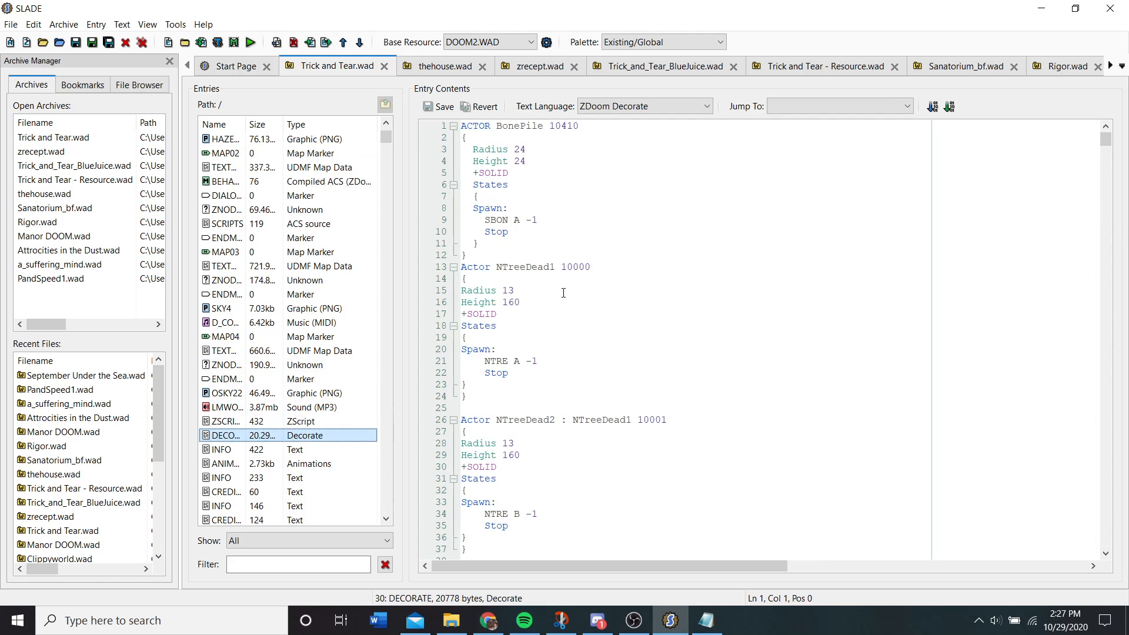
scroll(333, 324, down, 15)
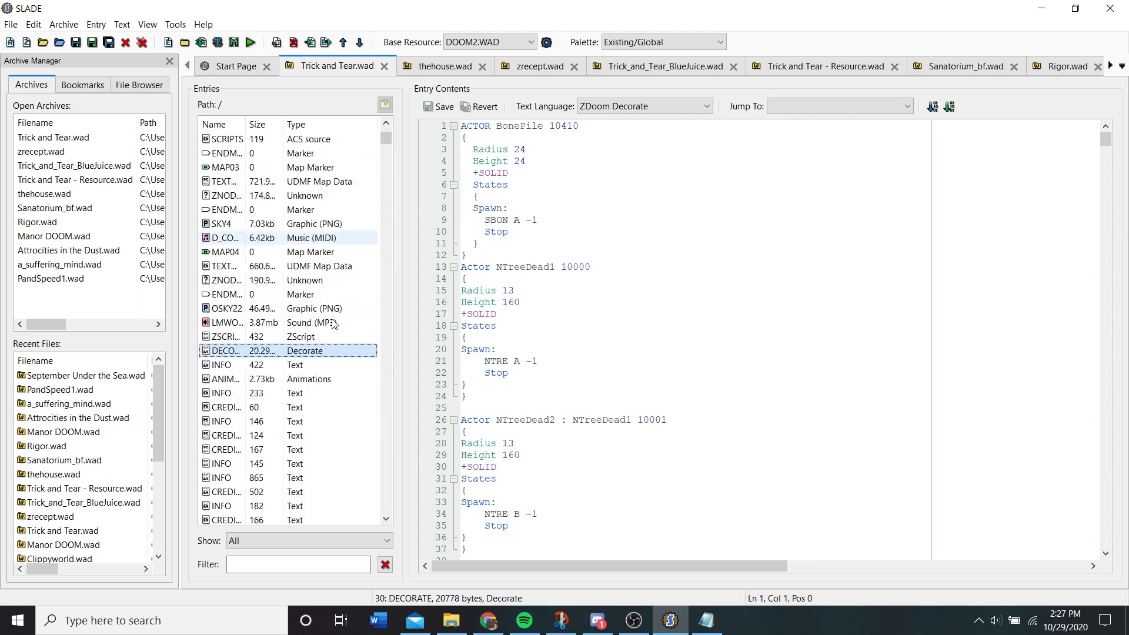
scroll(333, 324, down, 15)
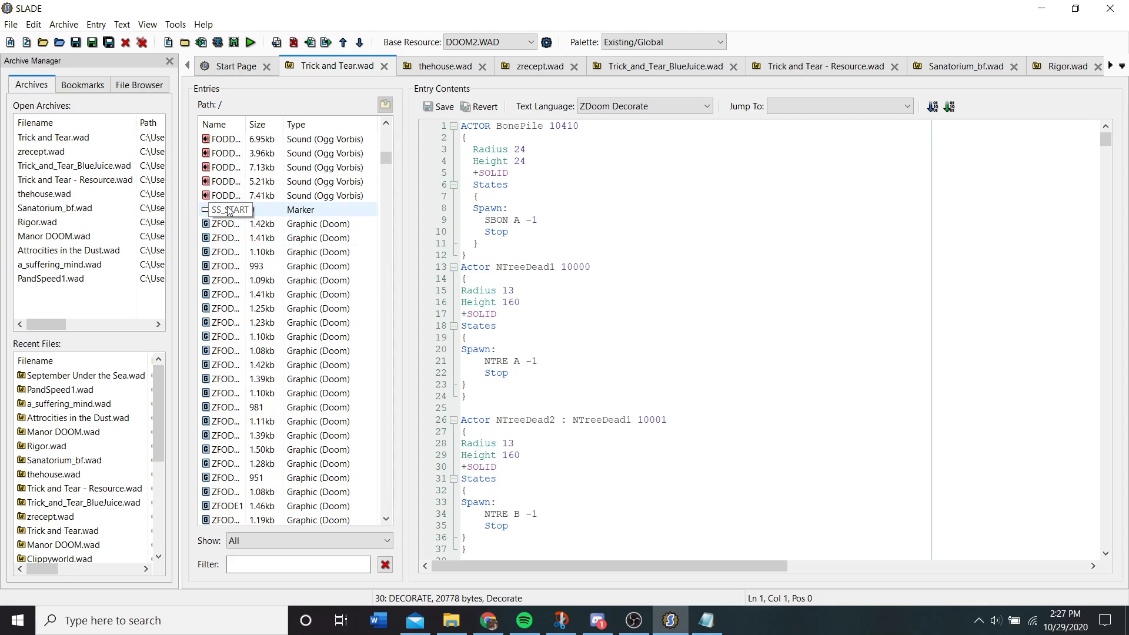
- Examine the sprite section between the SS_START and SS_END markers, previewing a few of its graphics
scroll(229, 211, down, 1)
click(227, 225)
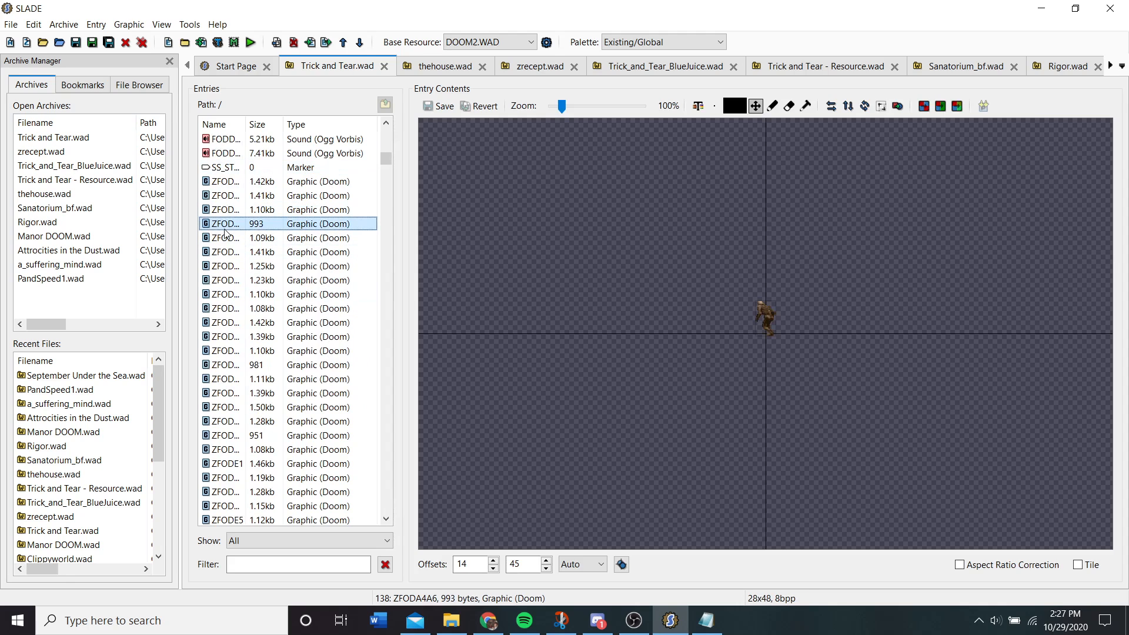
click(215, 171)
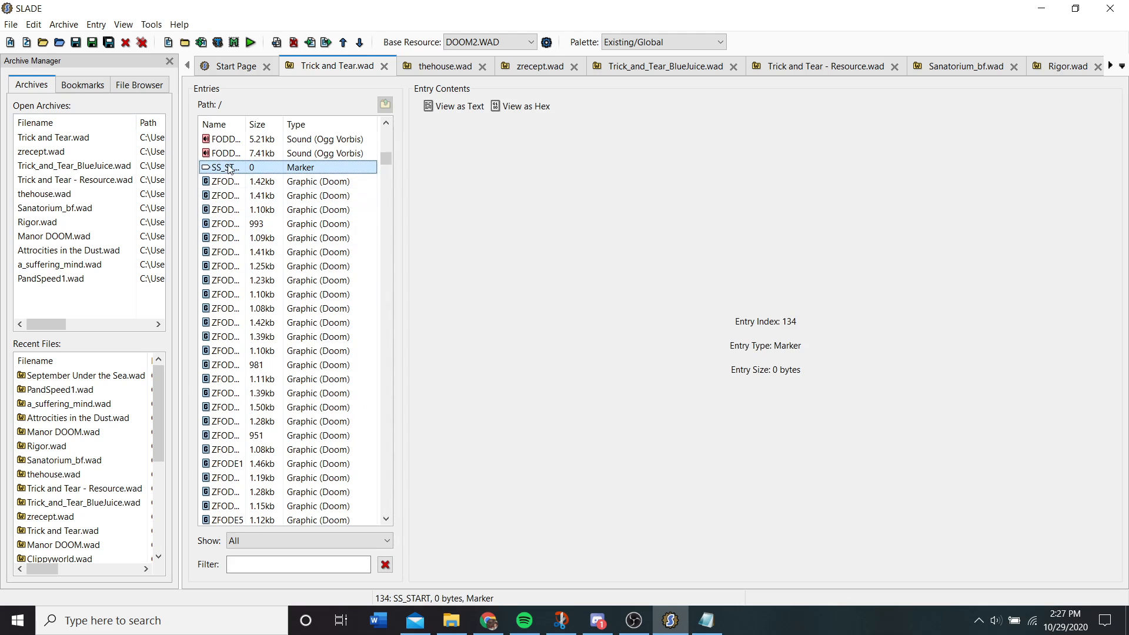
scroll(241, 200, down, 5)
scroll(238, 191, down, 15)
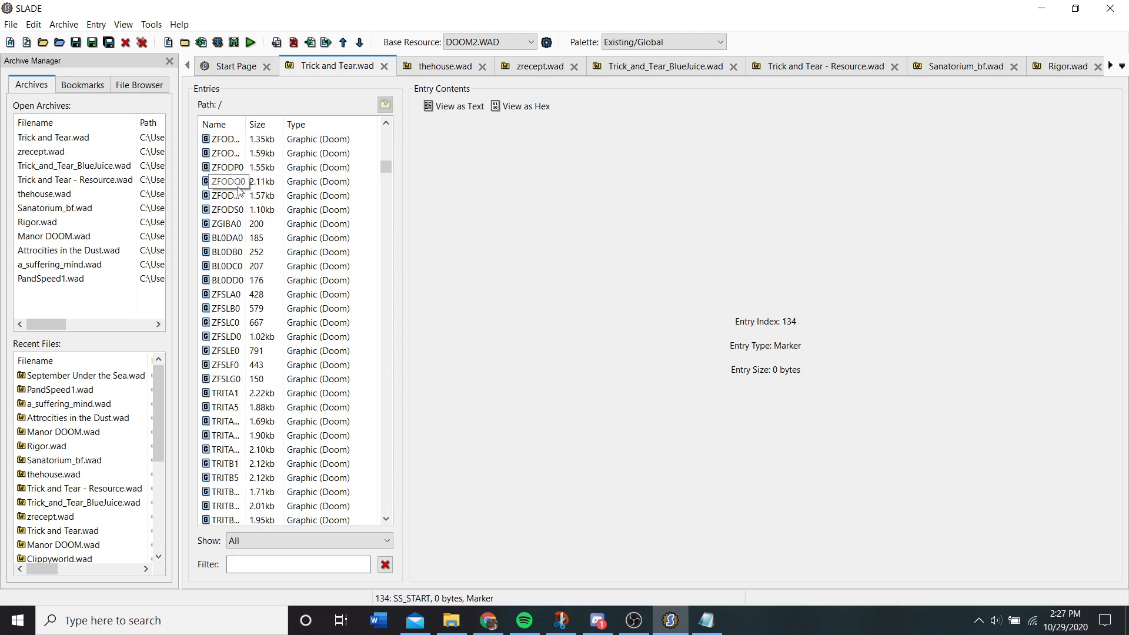
scroll(286, 238, down, 10)
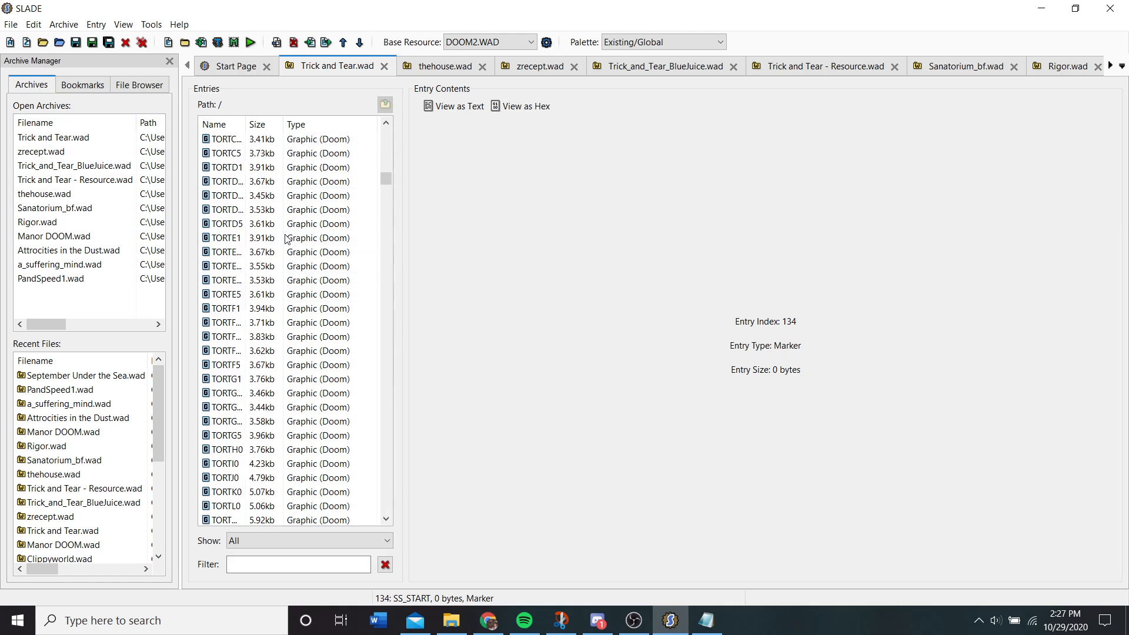
click(282, 252)
click(261, 294)
scroll(261, 294, down, 15)
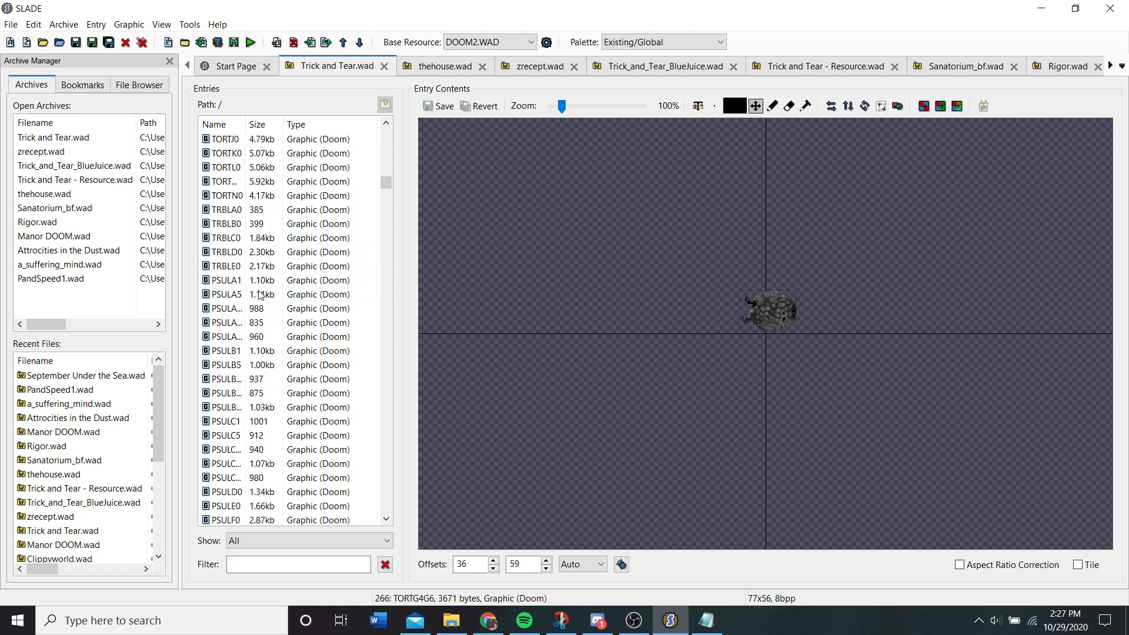
scroll(261, 294, down, 10)
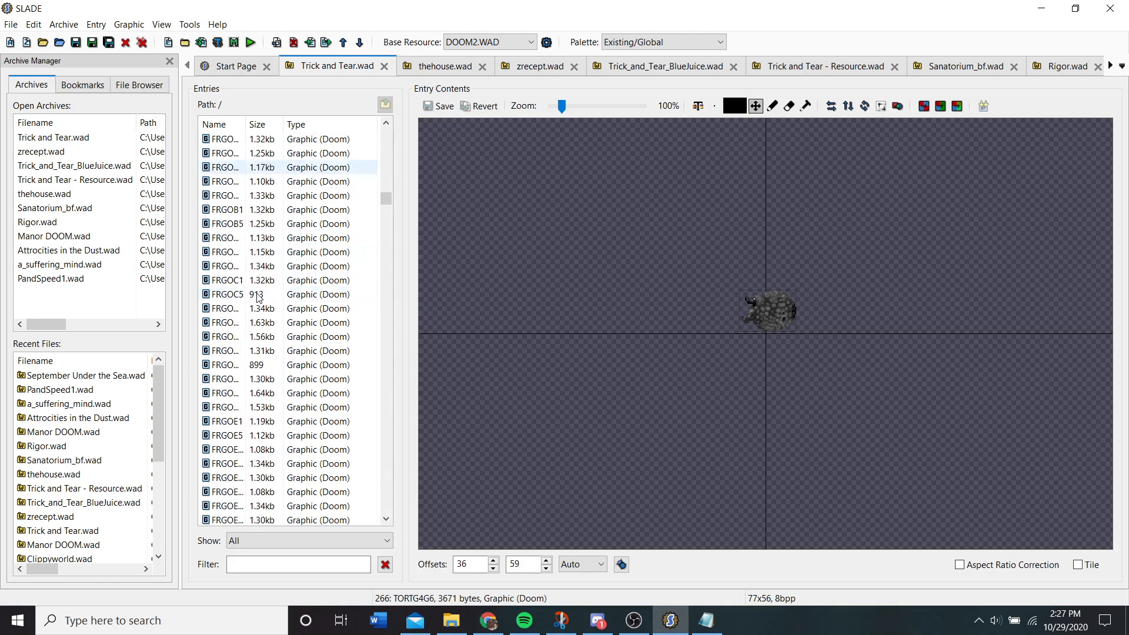
scroll(257, 297, down, 10)
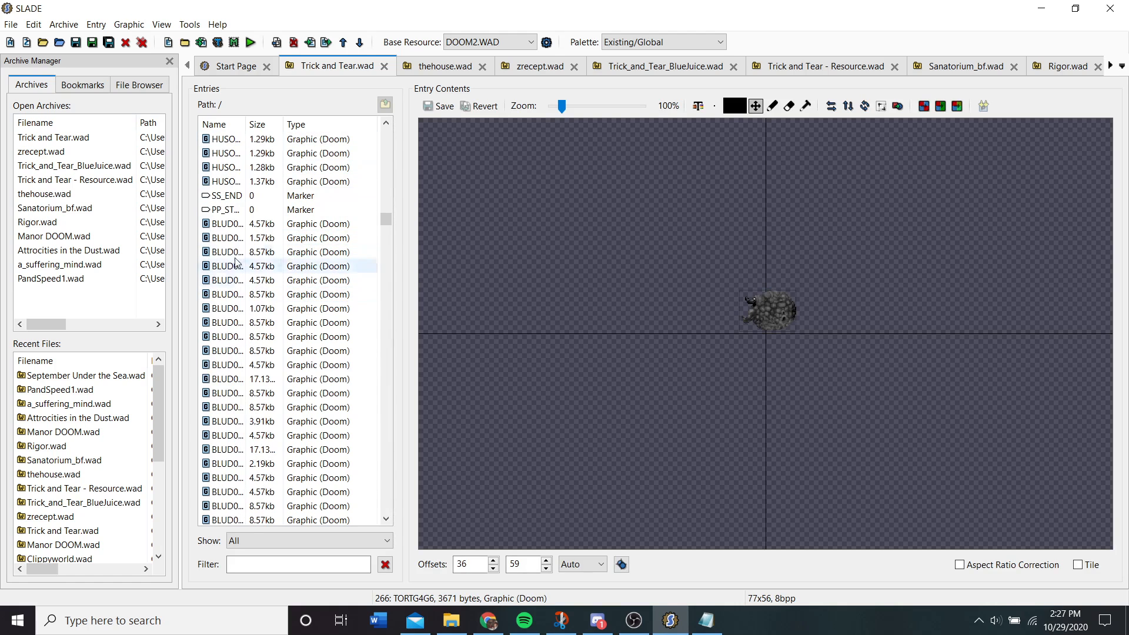
click(238, 196)
- Examine the patch section from the PP_START marker through PP_END, previewing a few wall graphics
click(237, 224)
click(237, 211)
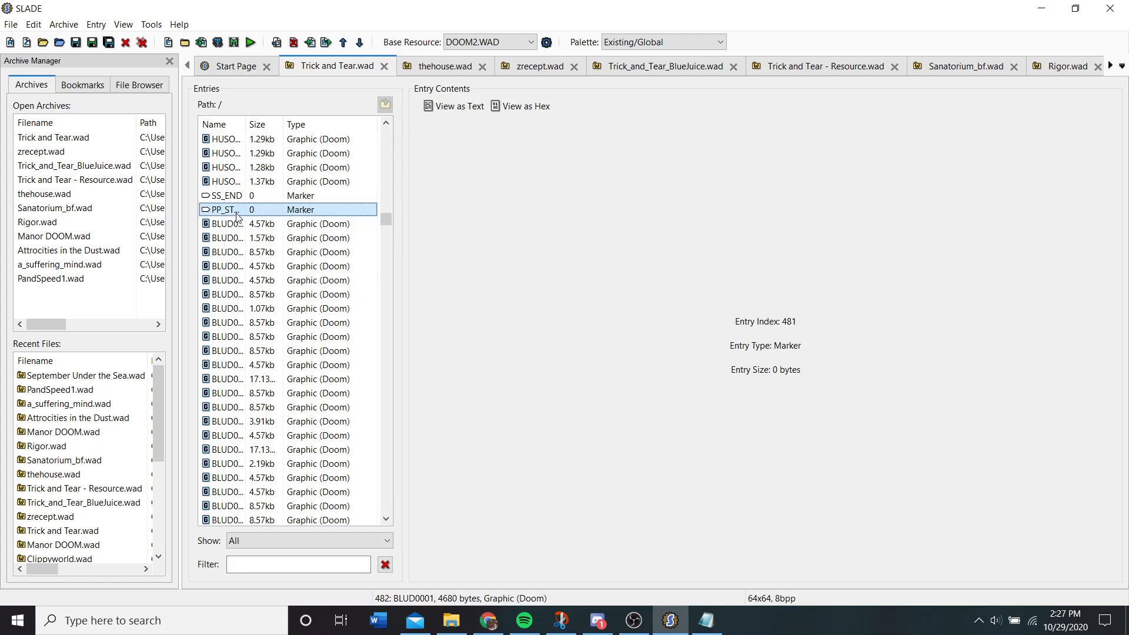
scroll(237, 224, down, 10)
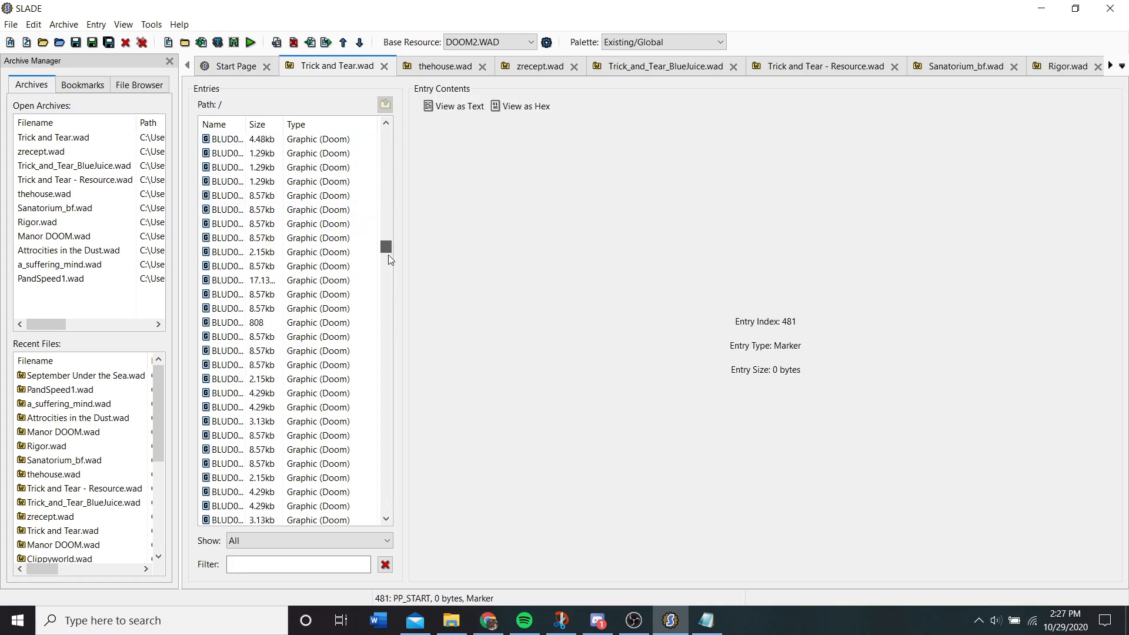
drag(387, 317, 370, 449)
drag(367, 456, 366, 498)
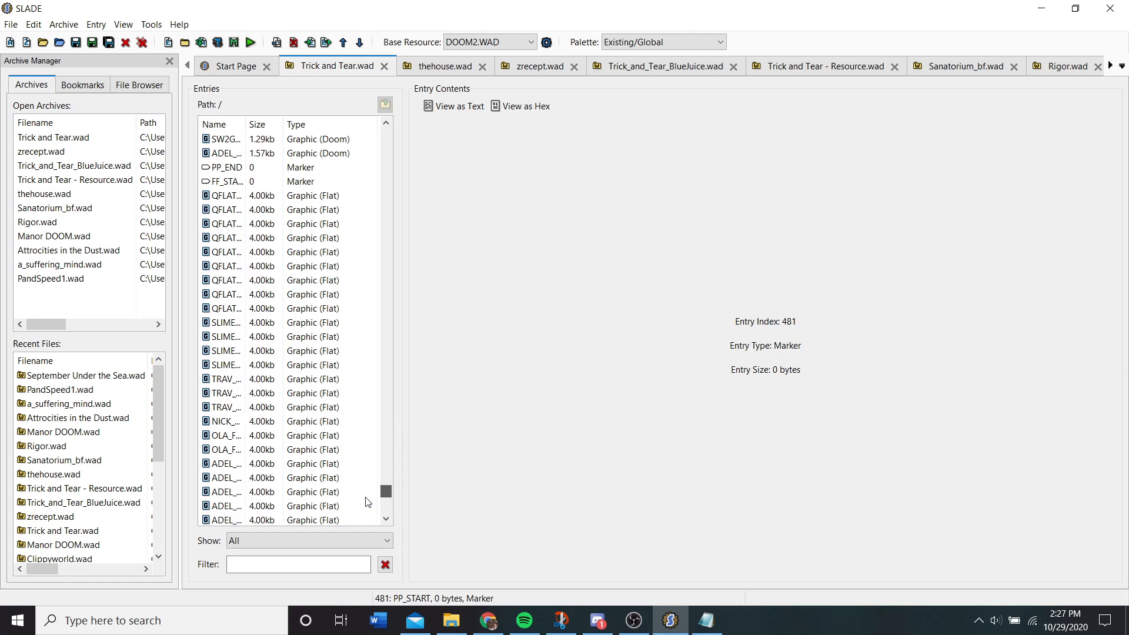
click(246, 167)
scroll(247, 168, up, 1)
scroll(247, 167, up, 1)
click(299, 144)
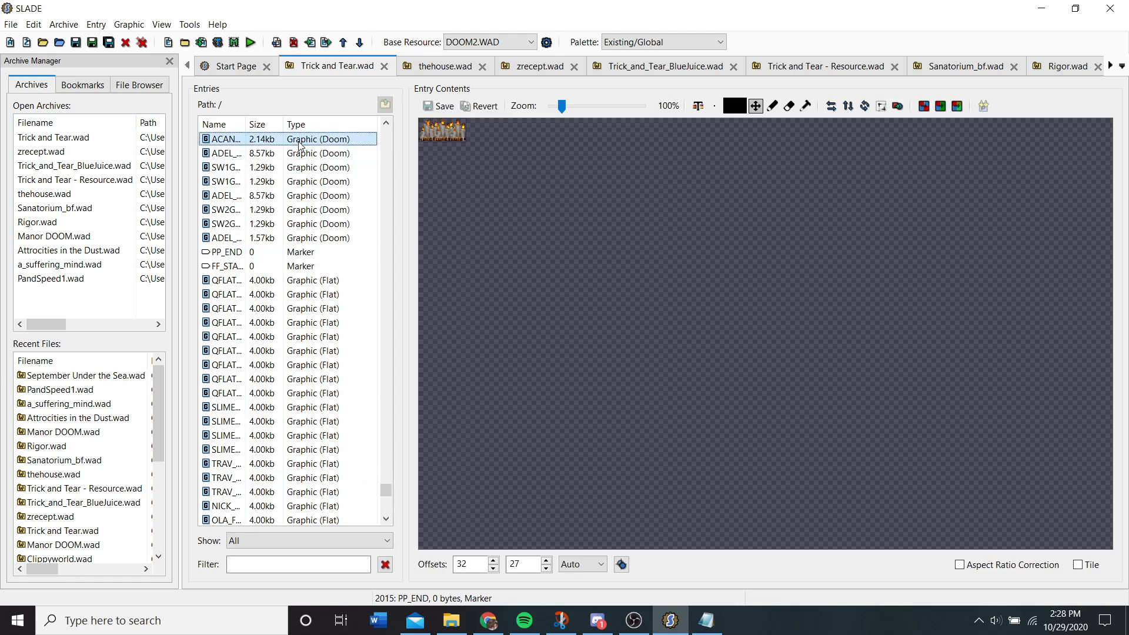
click(269, 221)
- Examine the flats section from its start marker through FF_END, previewing the first QFLAT textures
click(239, 267)
click(241, 281)
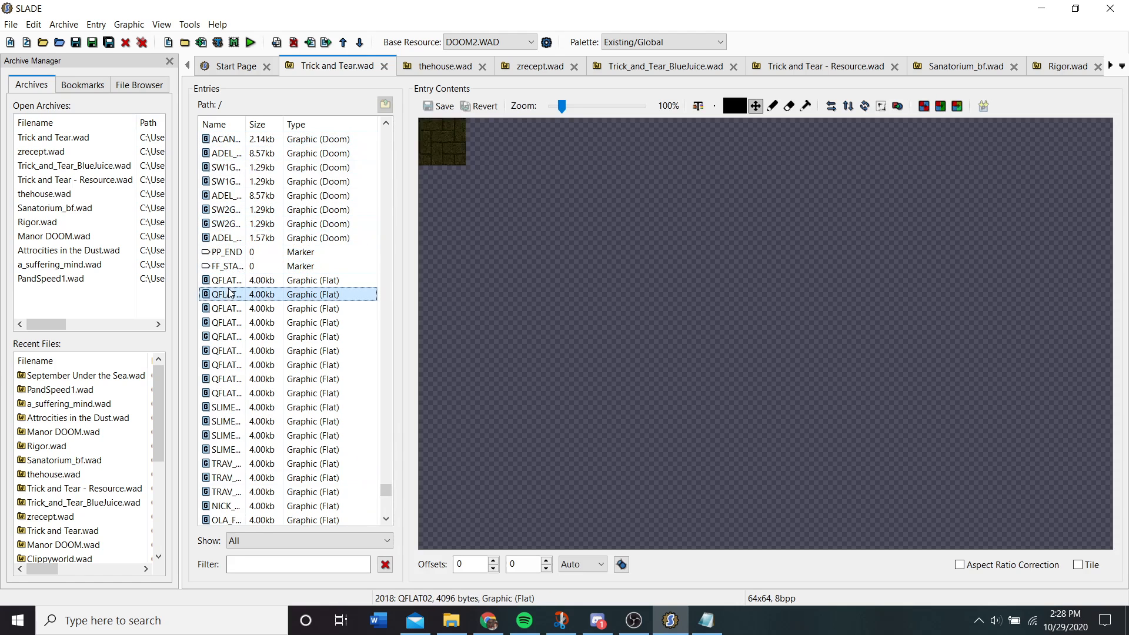
scroll(347, 320, down, 4)
scroll(347, 324, down, 15)
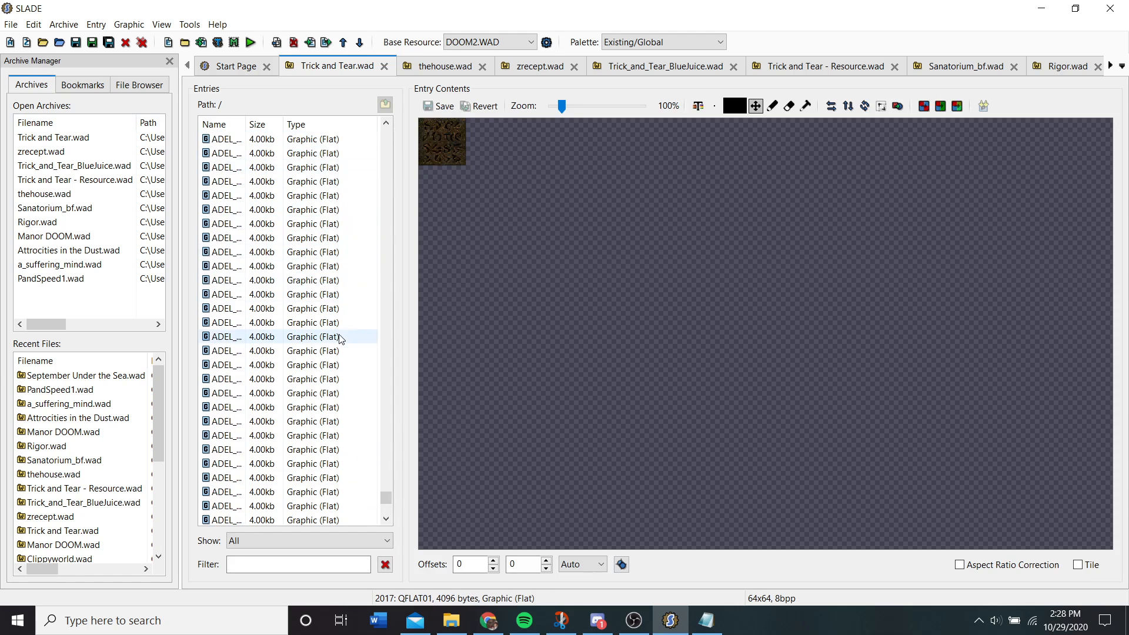
click(234, 393)
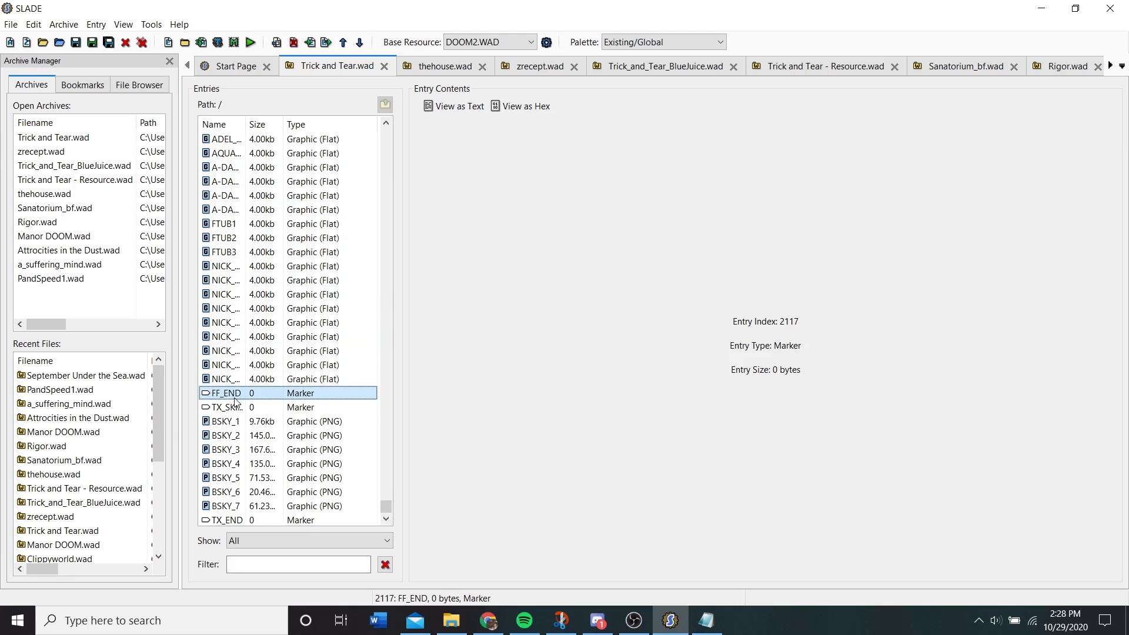
- Examine the TX texture section through its TX_END marker, previewing the sky graphics BSKY_1 to BSKY_7
click(236, 407)
click(240, 421)
click(241, 436)
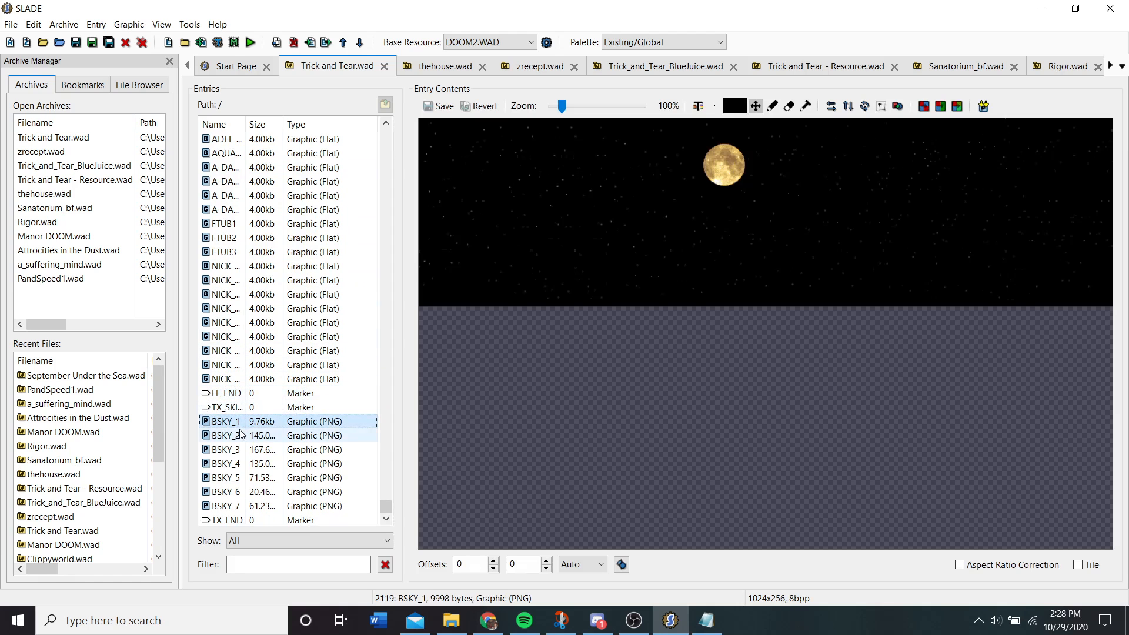
click(242, 450)
click(242, 464)
click(243, 478)
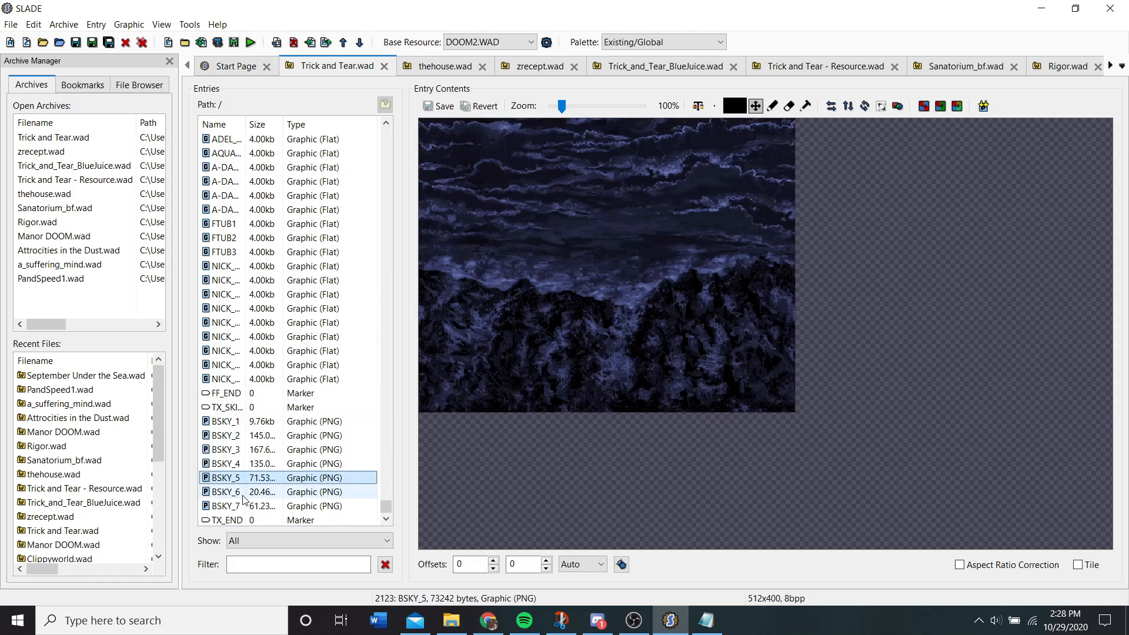
click(243, 492)
click(243, 506)
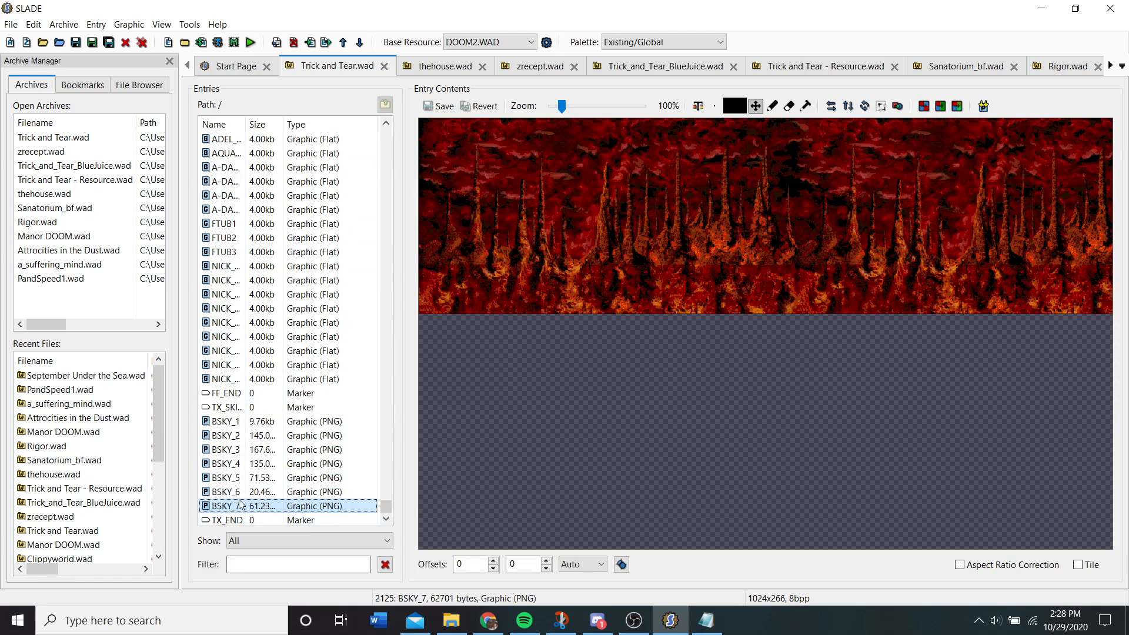
click(239, 497)
click(242, 507)
click(257, 521)
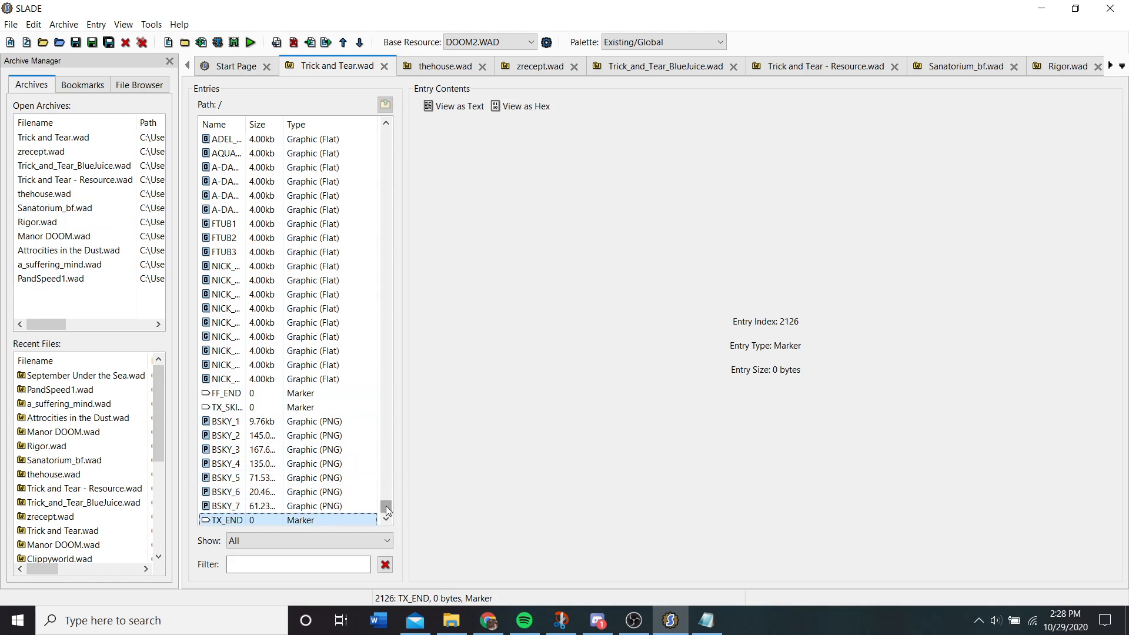
- Open Clippyworld.wad and examine the separate MAPINFO entries grouped at the start of its entry list
drag(387, 510, 386, 136)
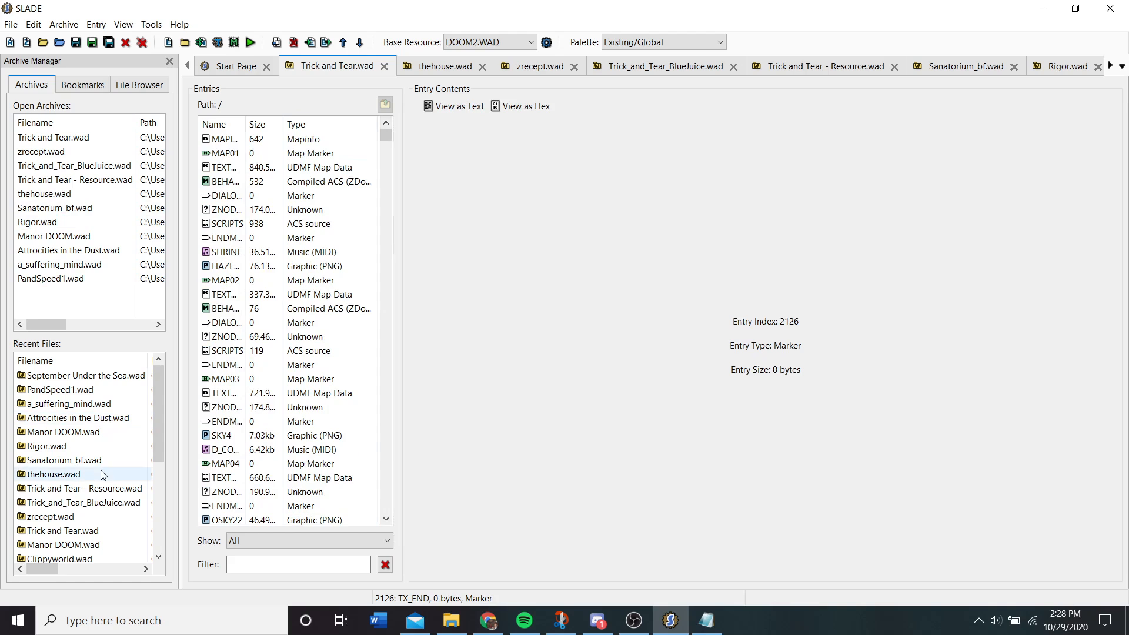
double_click(71, 558)
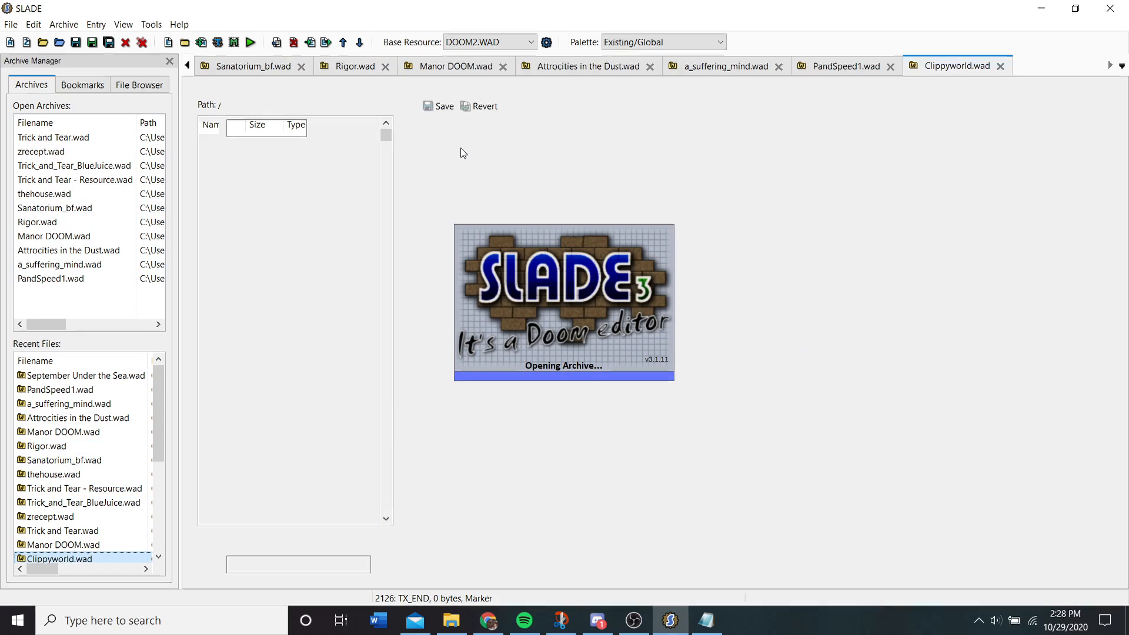
click(290, 140)
click(298, 154)
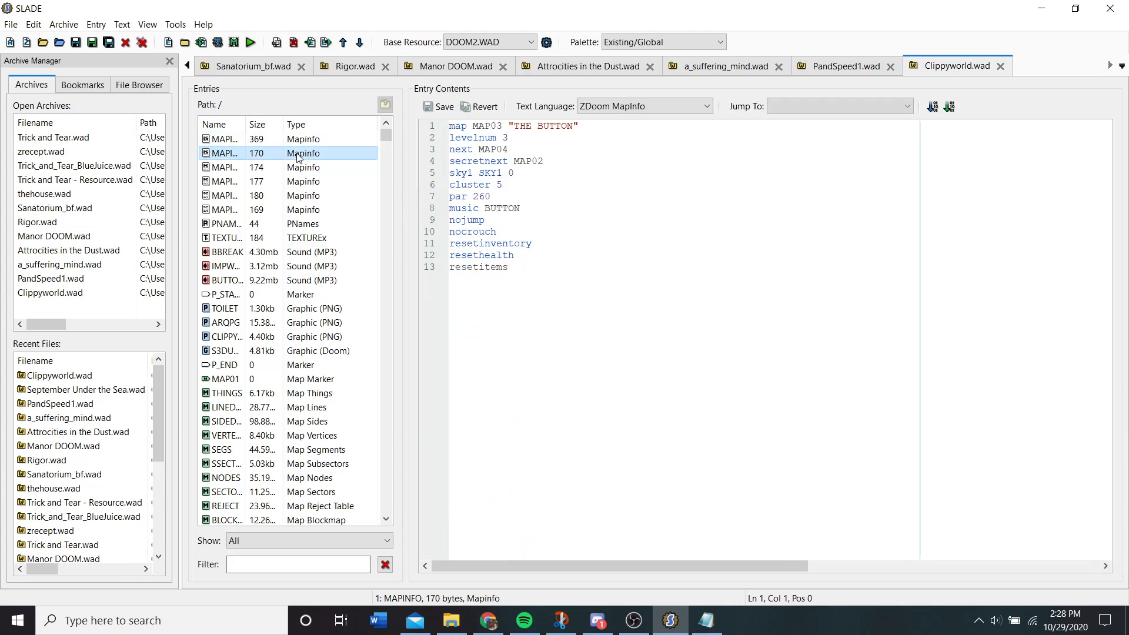
click(311, 167)
click(314, 182)
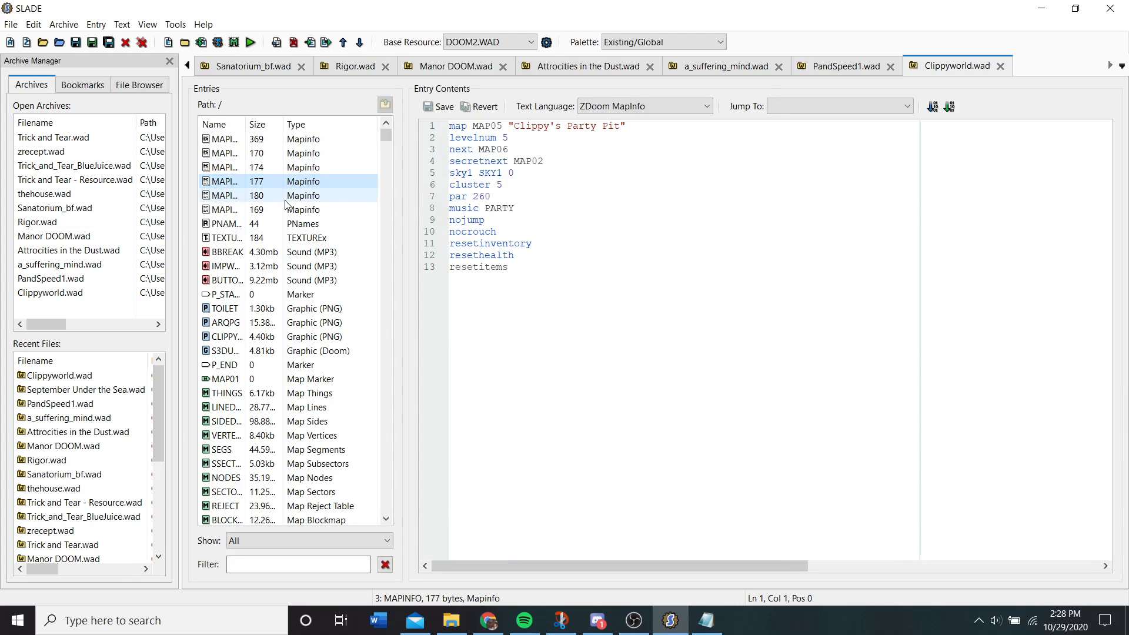
click(303, 195)
click(299, 209)
click(297, 223)
click(297, 215)
- Scan the map lumps for scattered music and MAPINFO entries, and compare the per-map MAPINFO entries with the first one
scroll(297, 217, down, 20)
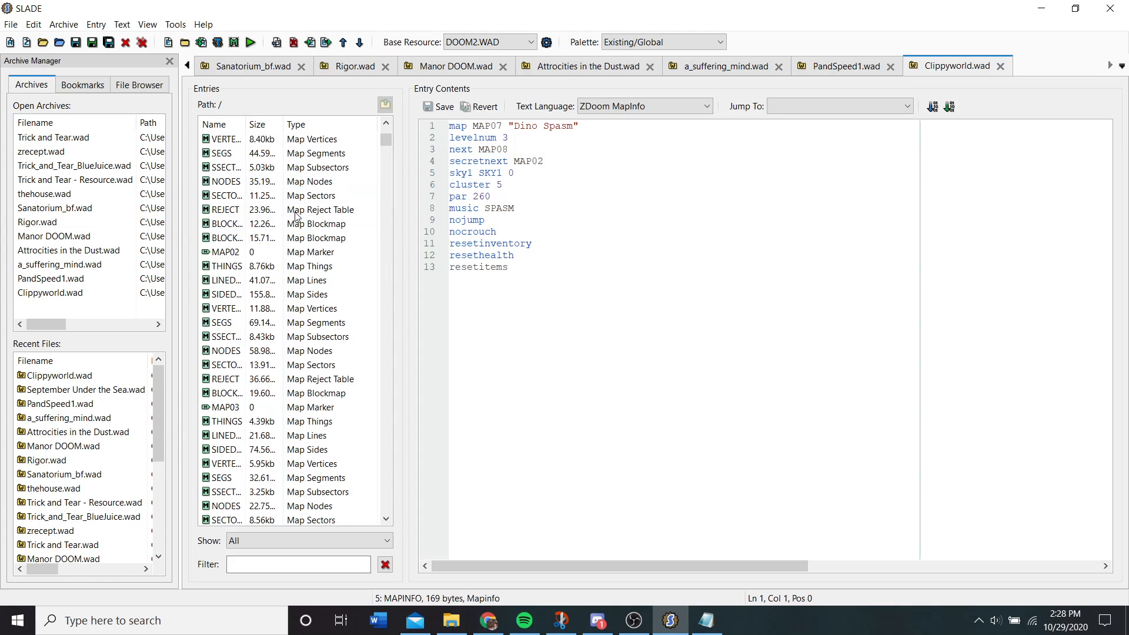
scroll(297, 216, down, 6)
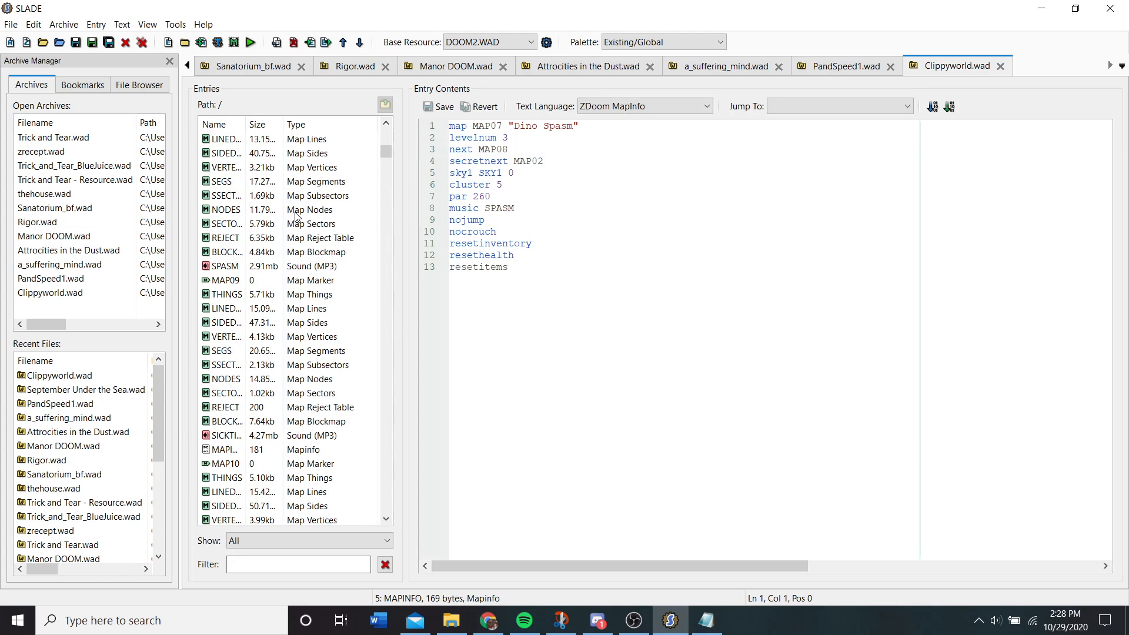
scroll(297, 216, up, 20)
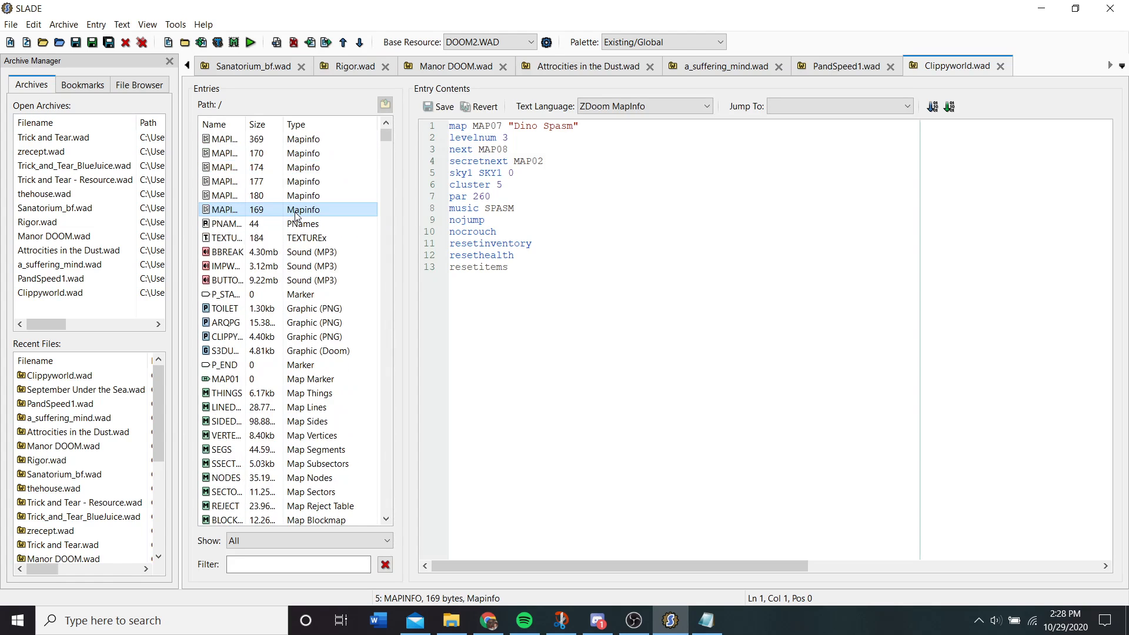
click(295, 195)
click(300, 180)
click(302, 167)
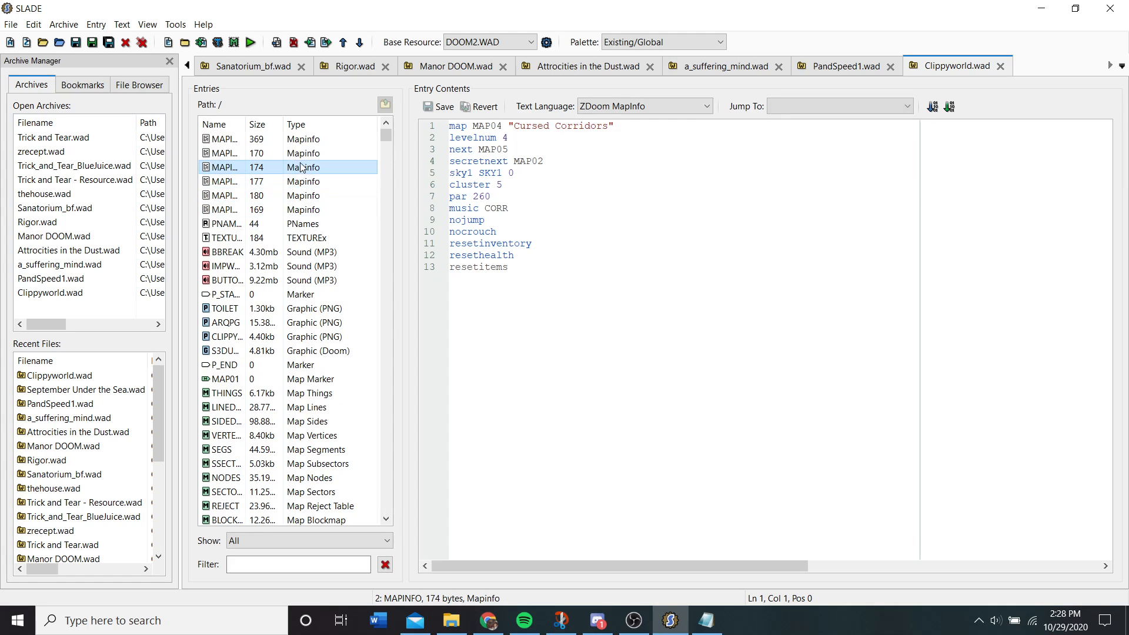
click(306, 153)
click(308, 141)
click(332, 154)
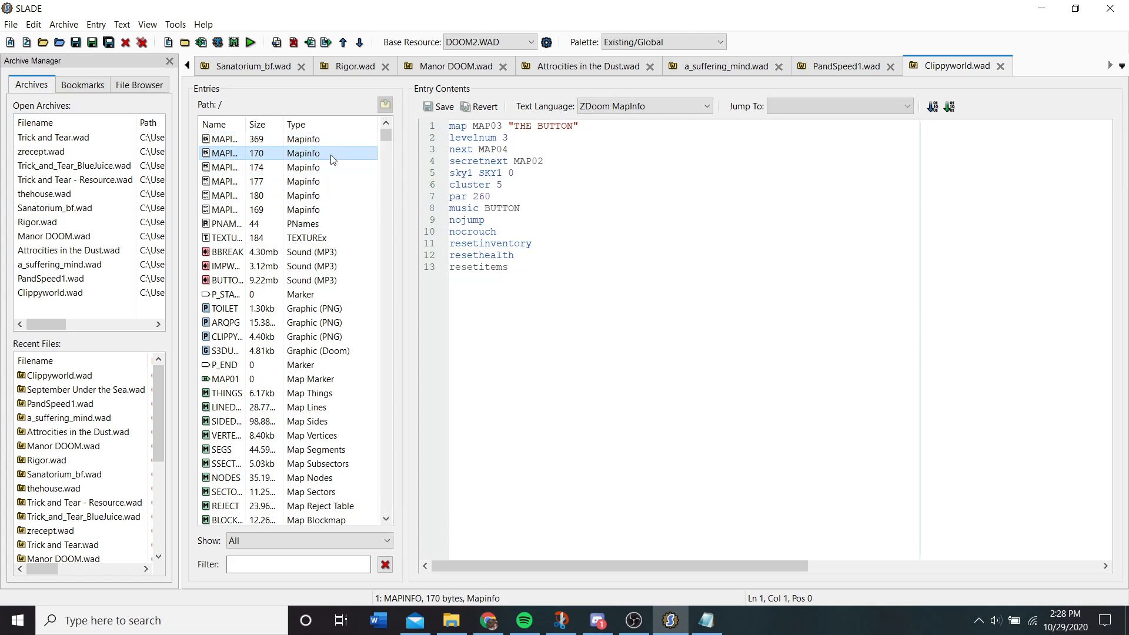
click(297, 139)
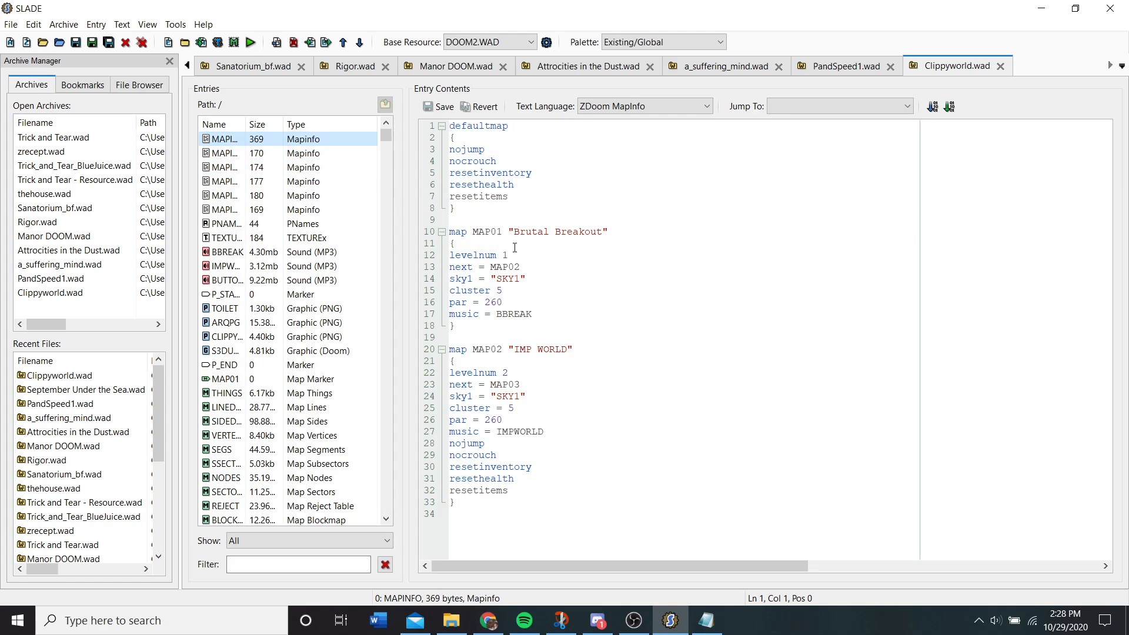
- In the first MAPINFO entry, indent the levelnum, next, sky1, cluster, par and music lines of the MAP02 "IMP WORLD" block
click(451, 374)
click(453, 383)
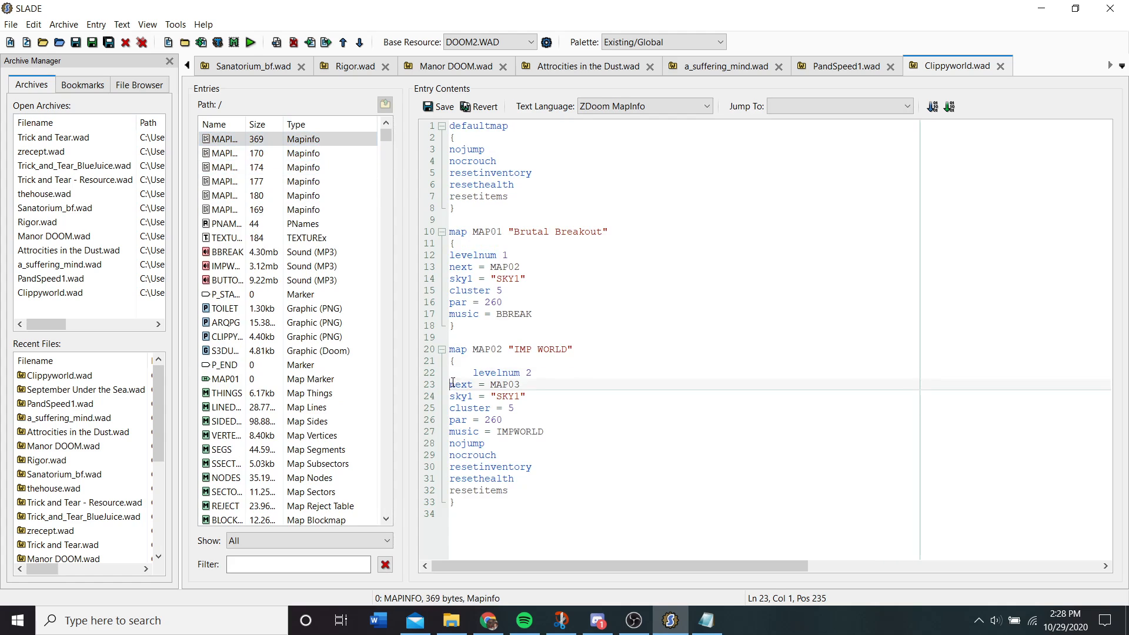
click(452, 396)
key(Tab)
click(452, 408)
key(Tab)
click(452, 420)
key(Tab)
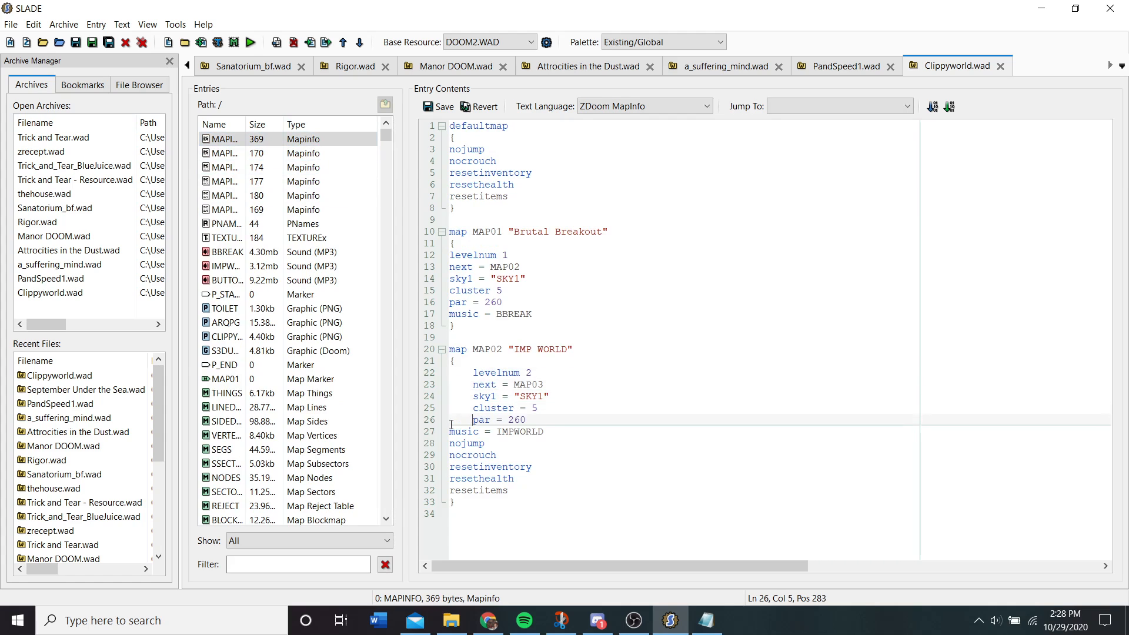
click(452, 431)
key(Tab)
- Indent the nojump, nocrouch, resetinventory, resethealth and resetitems lines of the MAP02 block to match
click(452, 443)
key(Tab)
click(452, 454)
key(Tab)
click(451, 466)
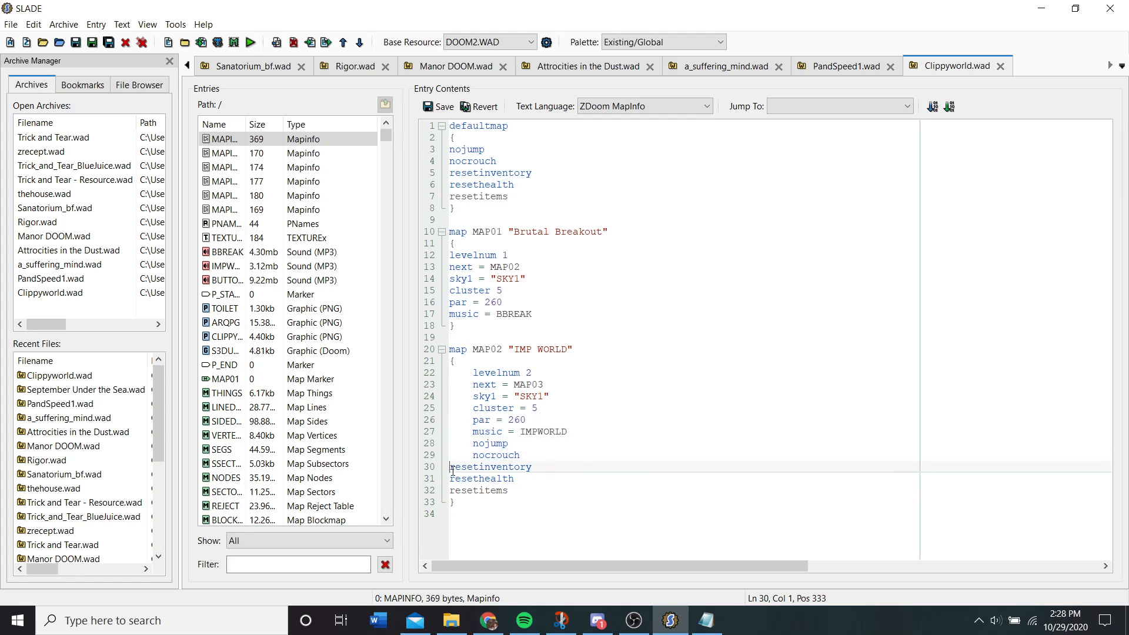
key(Tab)
click(453, 478)
click(452, 492)
key(Tab)
- Delete the nojump, nocrouch, resetinventory, resethealth and resetitems lines from the MAP02 block and save the MAPINFO entry
drag(532, 490, 478, 443)
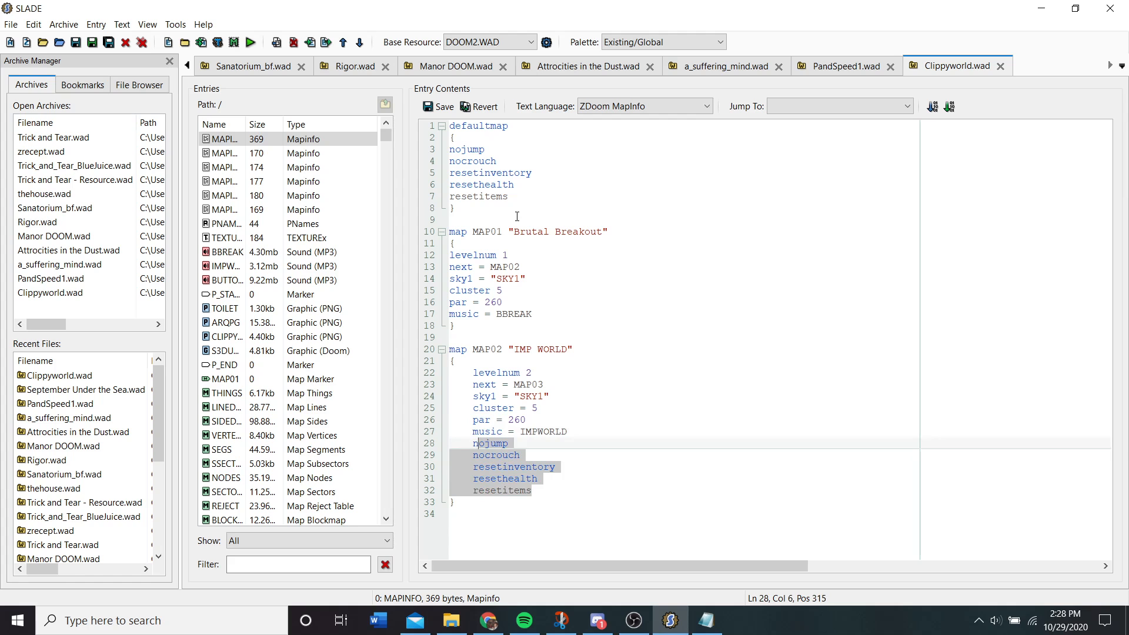
key(BackSpace)
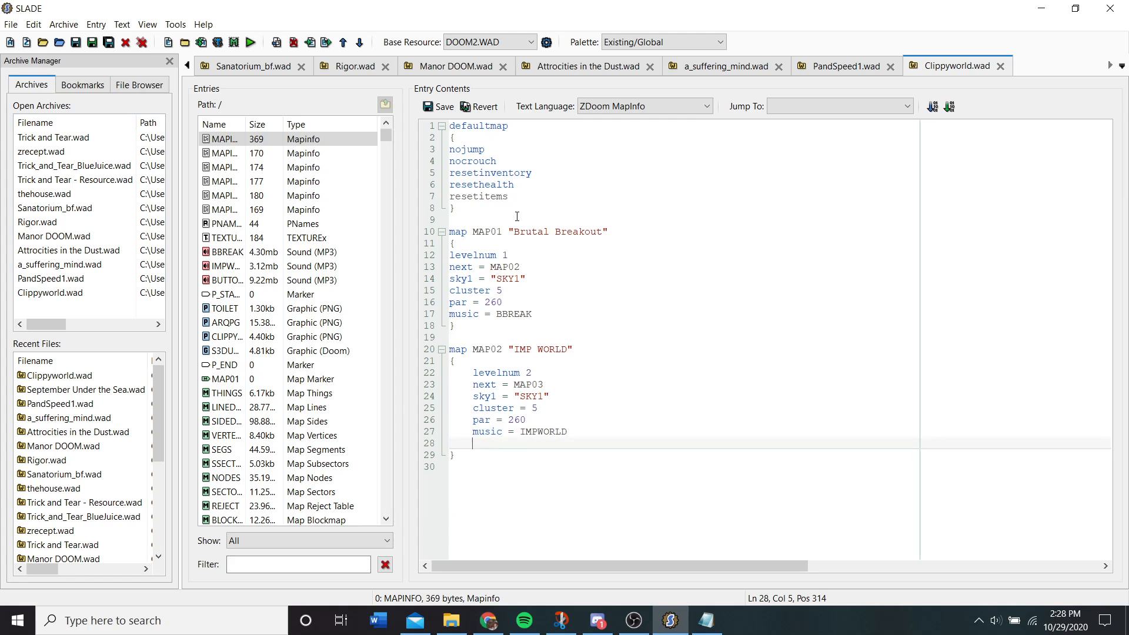
key(BackSpace)
key(BackSpace)
scroll(288, 265, down, 5)
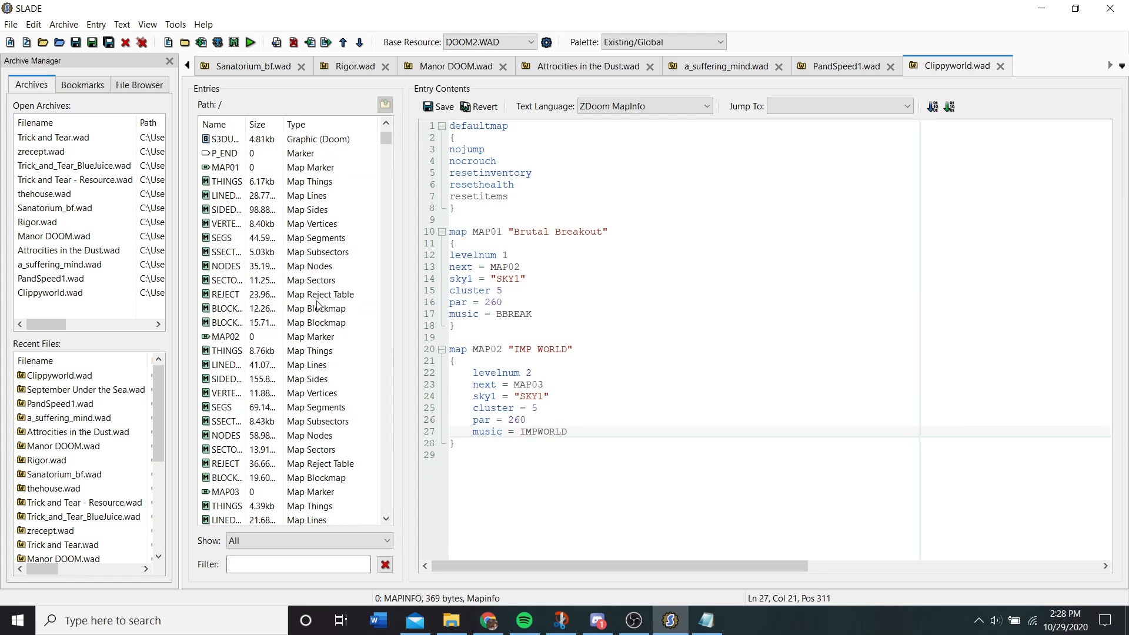
scroll(288, 264, up, 3)
click(317, 210)
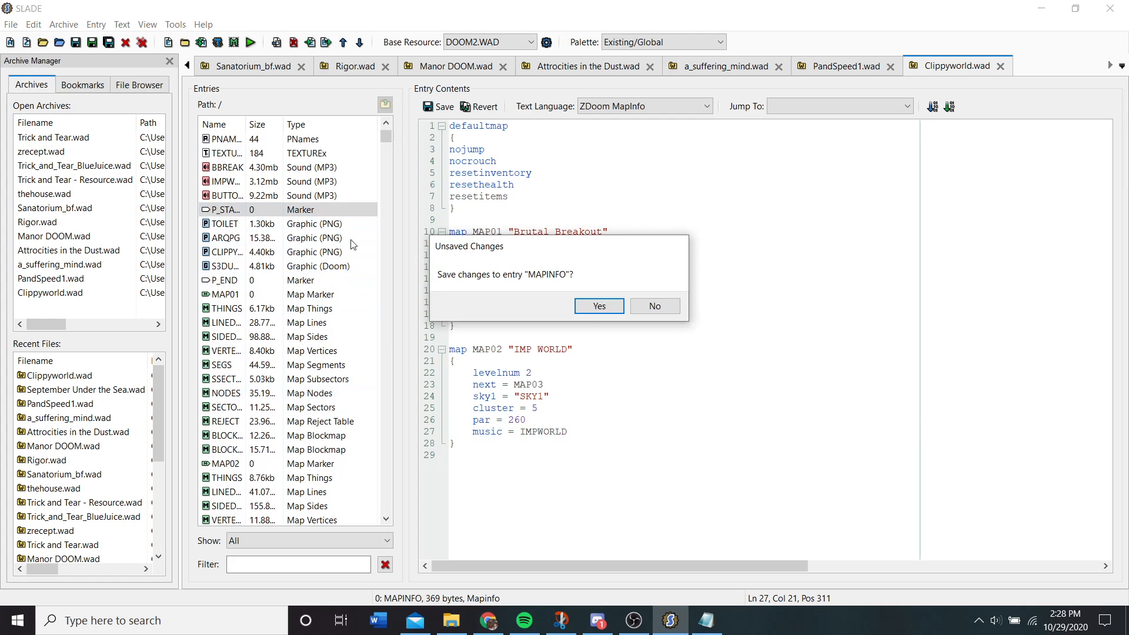
click(599, 307)
- Examine the patch section between P_START and P_END, previewing the TOILET, ARQPG and CLIPPYSC graphics
click(265, 280)
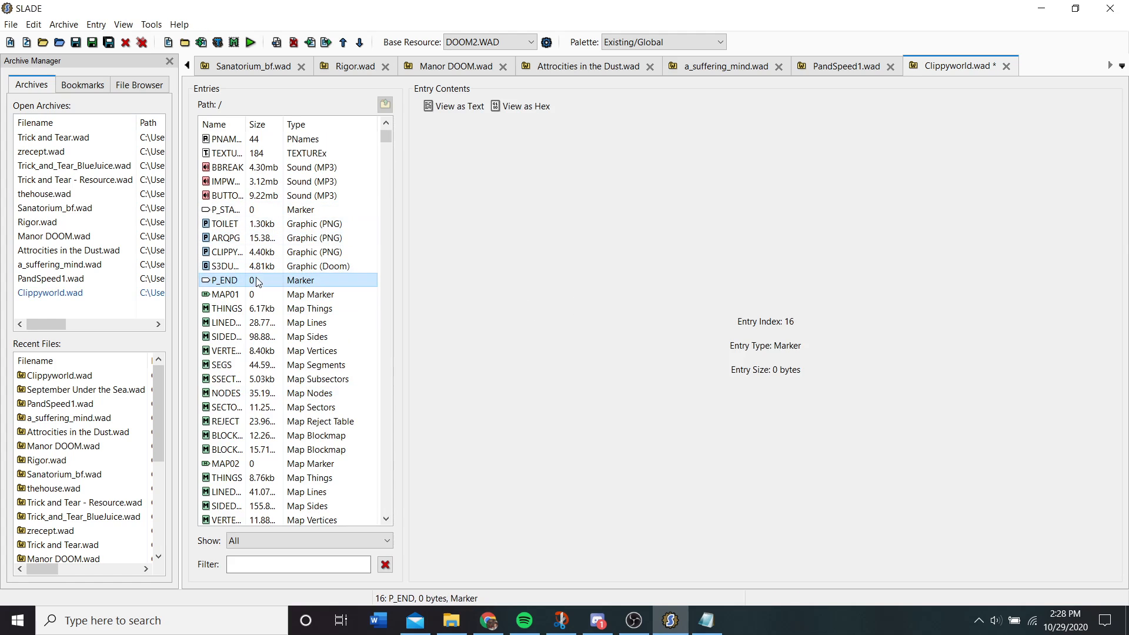
click(260, 228)
key(Down)
key(Down)
key(Down)
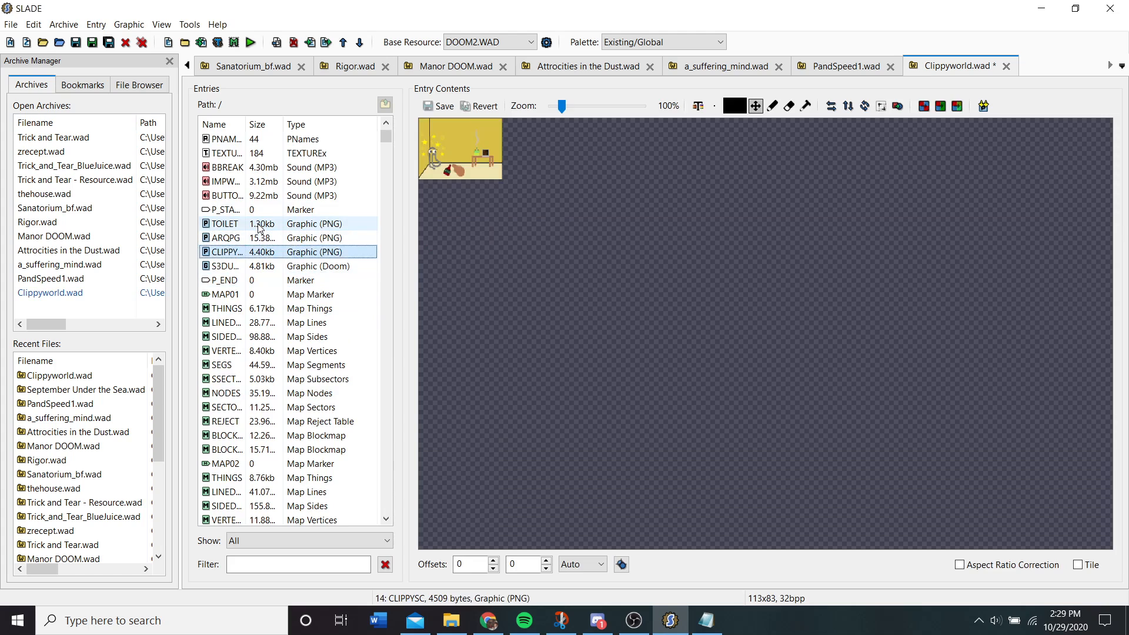
key(Up)
key(Up)
key(Up)
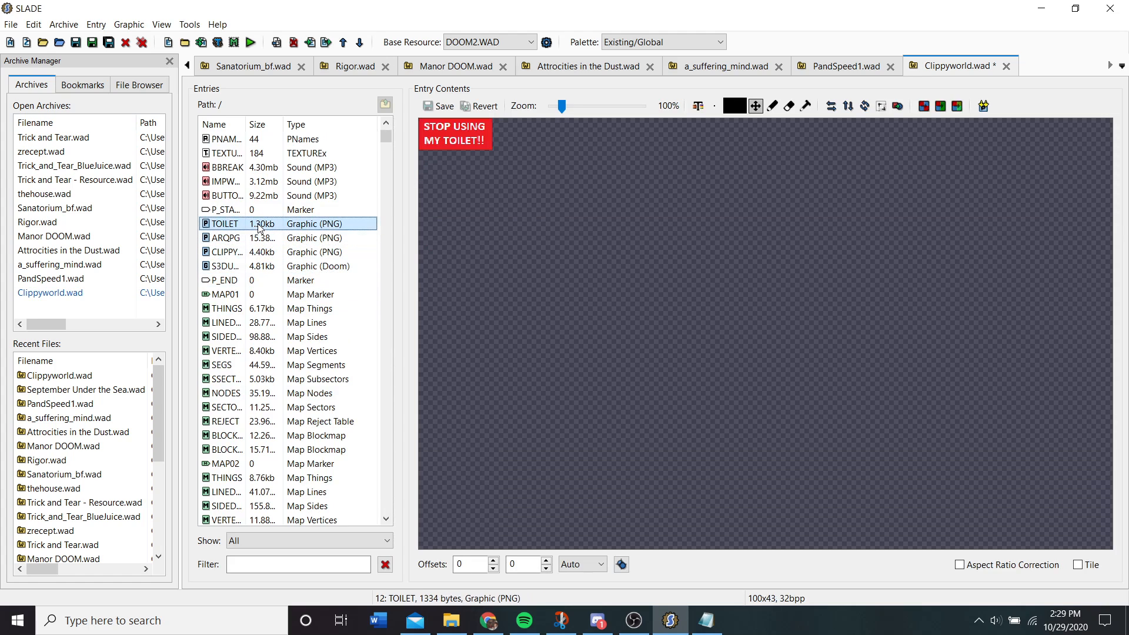
key(Down)
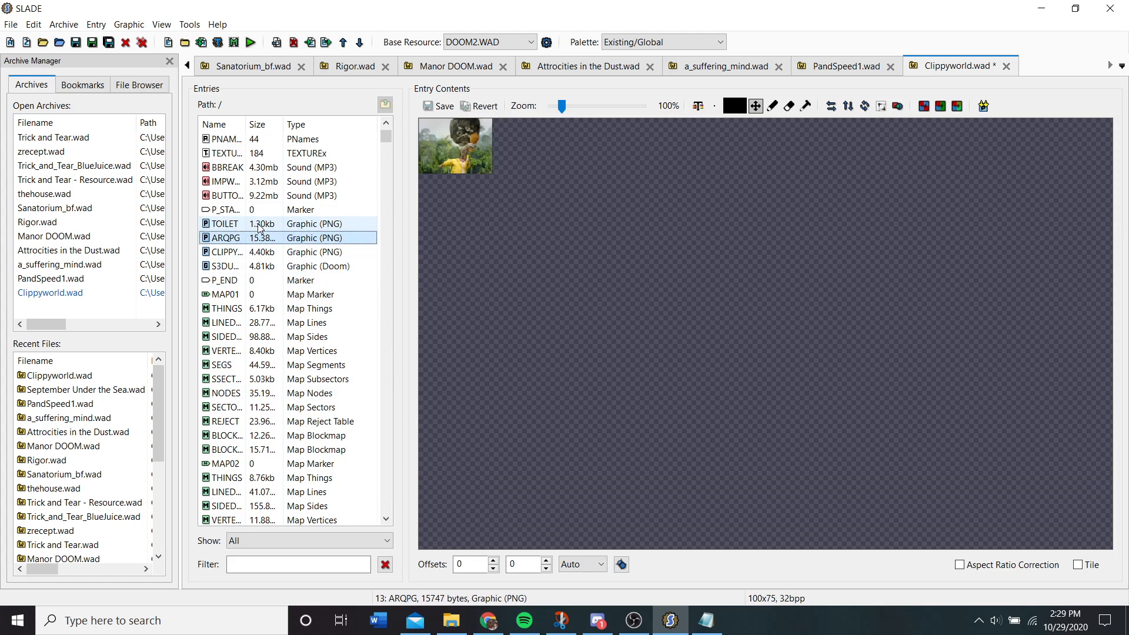
click(253, 210)
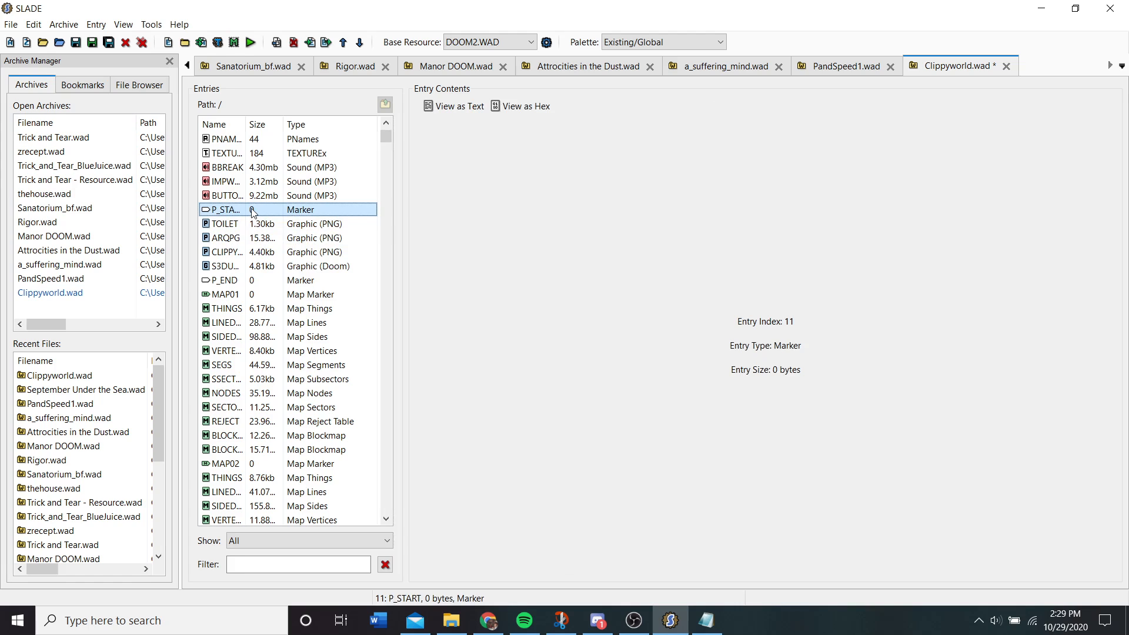
key(Down)
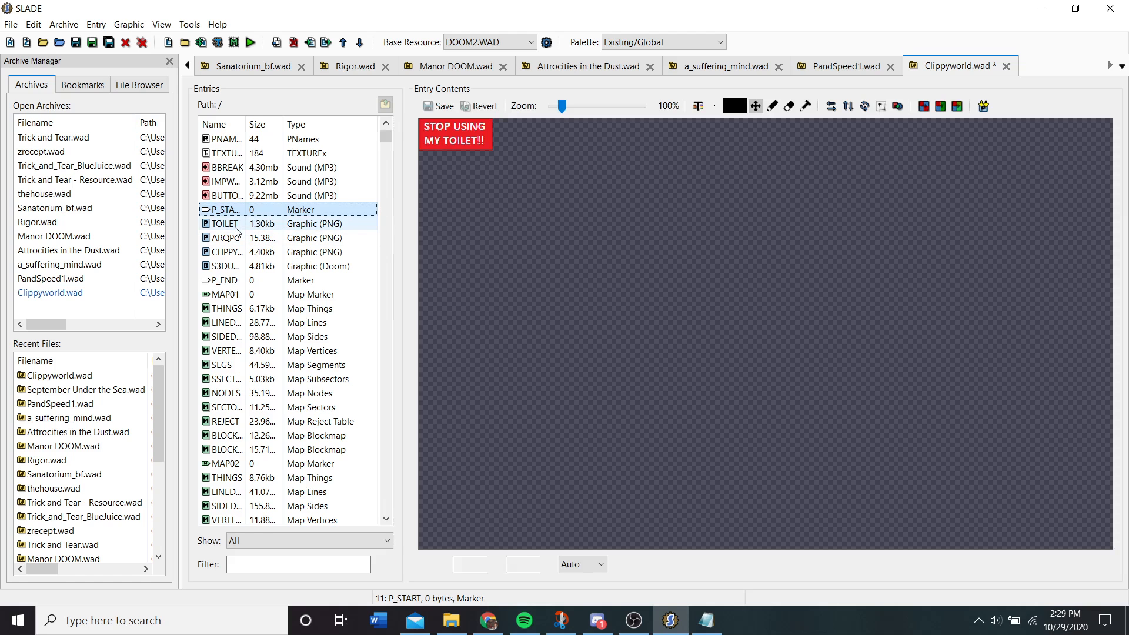
- Examine the larger patch section from PP_START through PP_END, previewing a few of its wall graphics
scroll(247, 253, down, 10)
scroll(246, 258, down, 10)
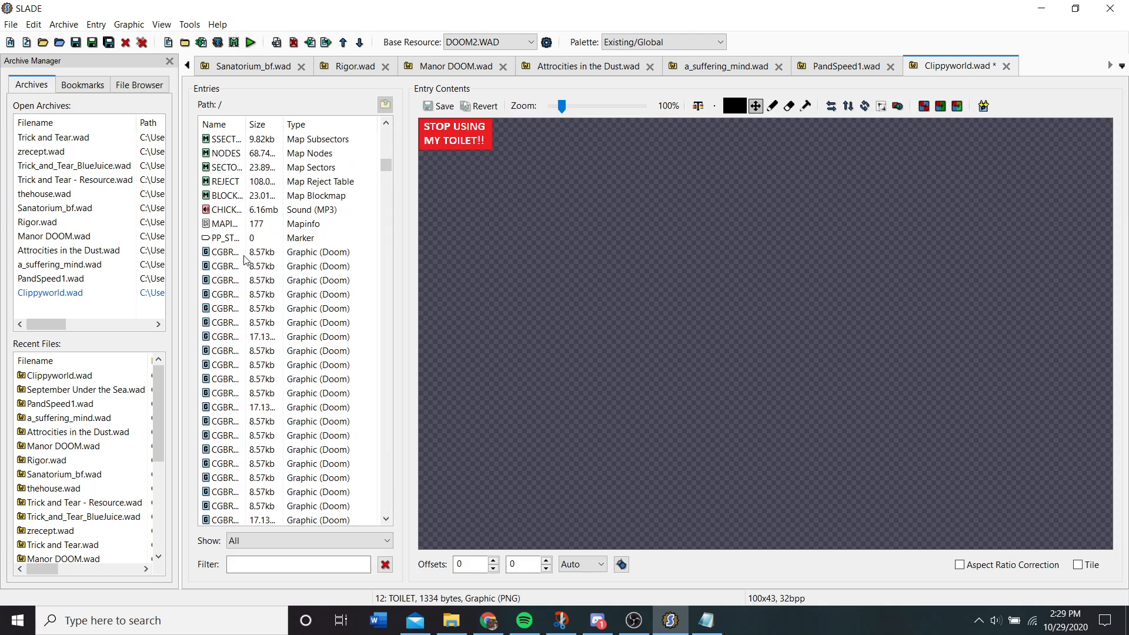
click(238, 266)
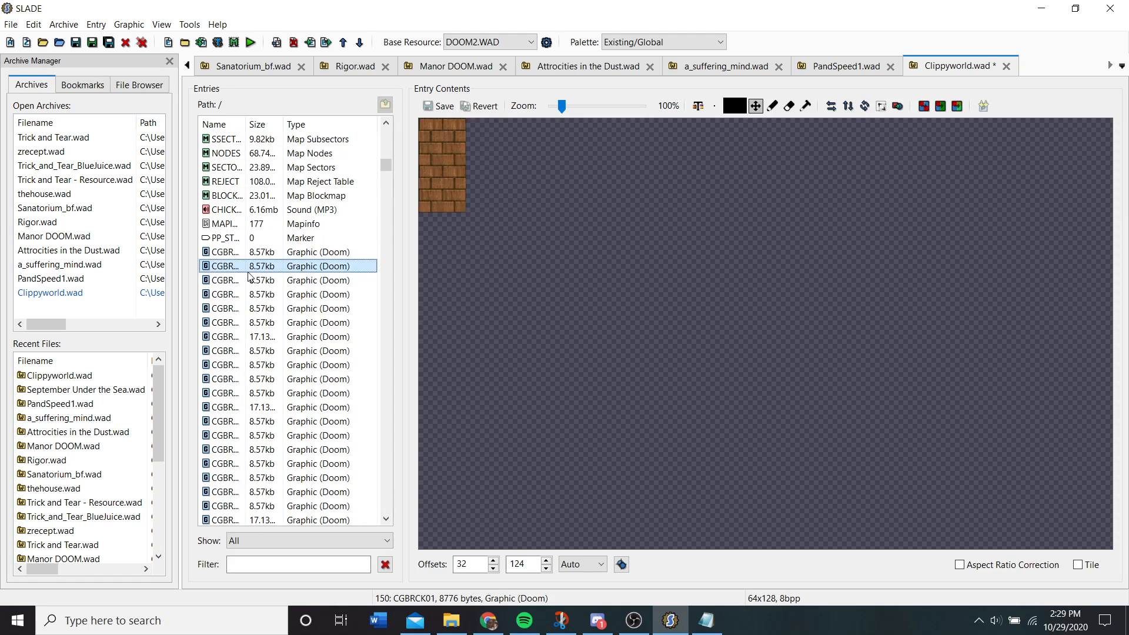
click(228, 239)
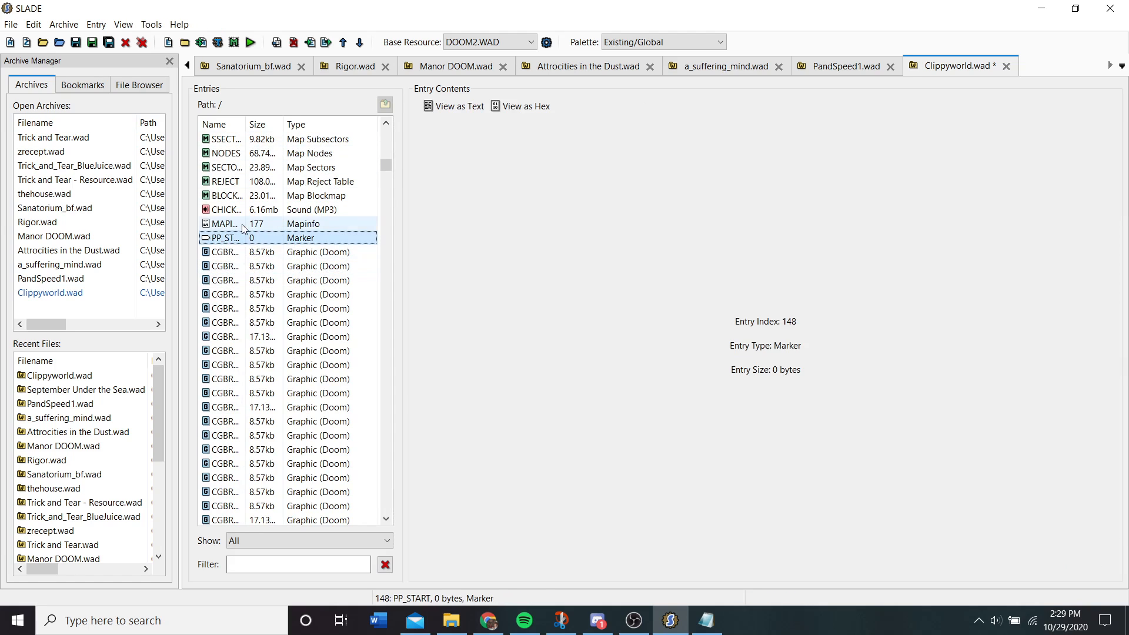
scroll(242, 247, down, 20)
scroll(244, 229, down, 15)
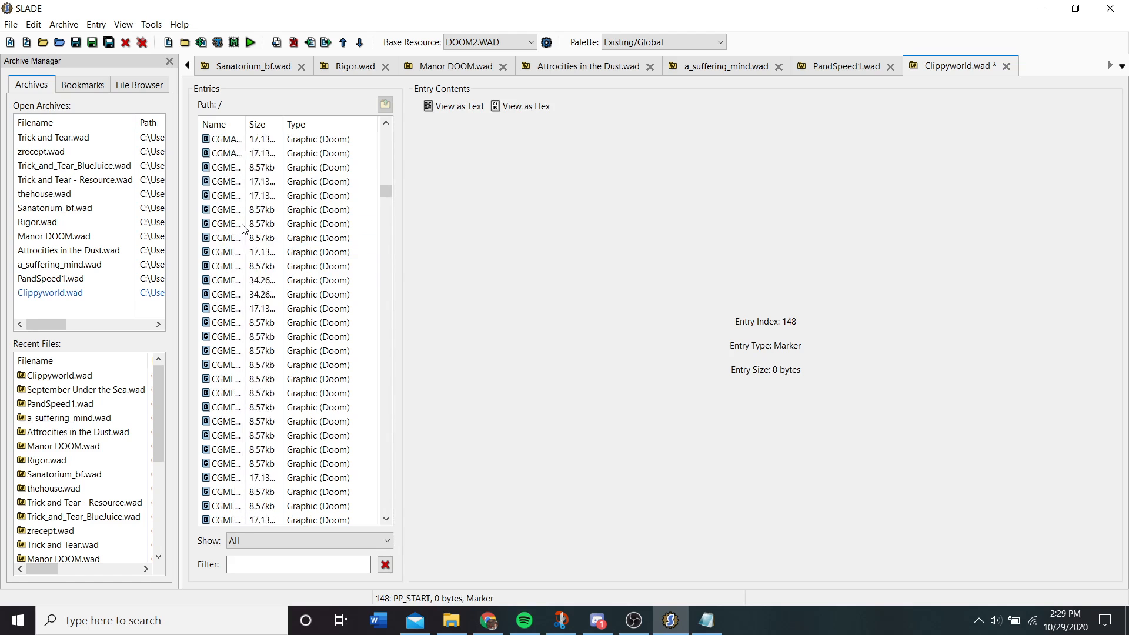
scroll(244, 228, down, 10)
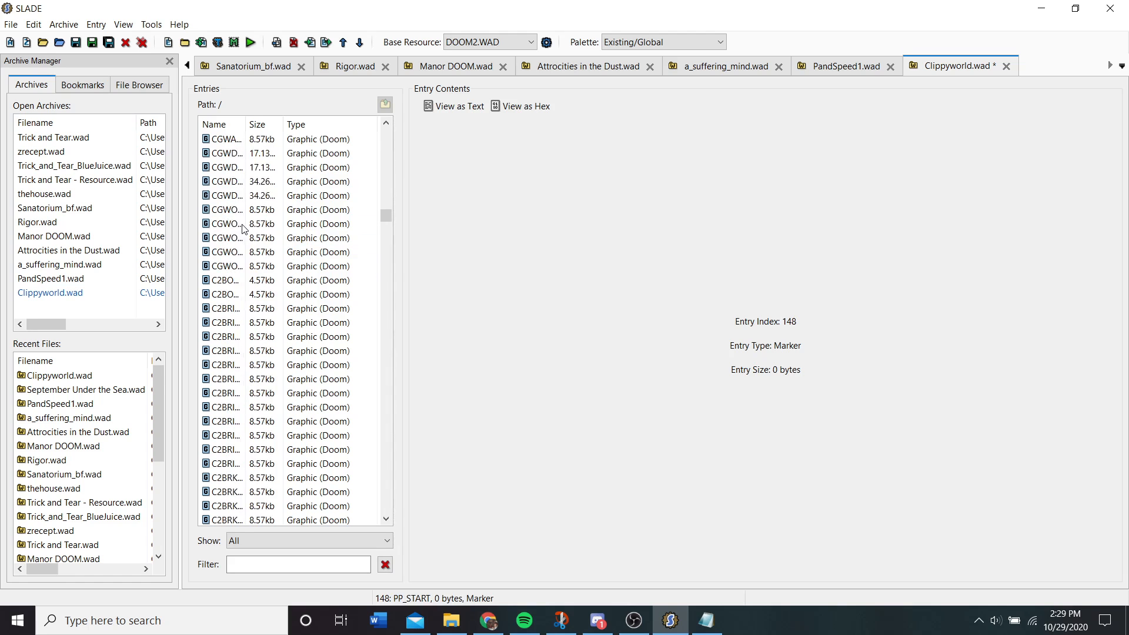
click(226, 252)
click(234, 281)
scroll(237, 306, down, 9)
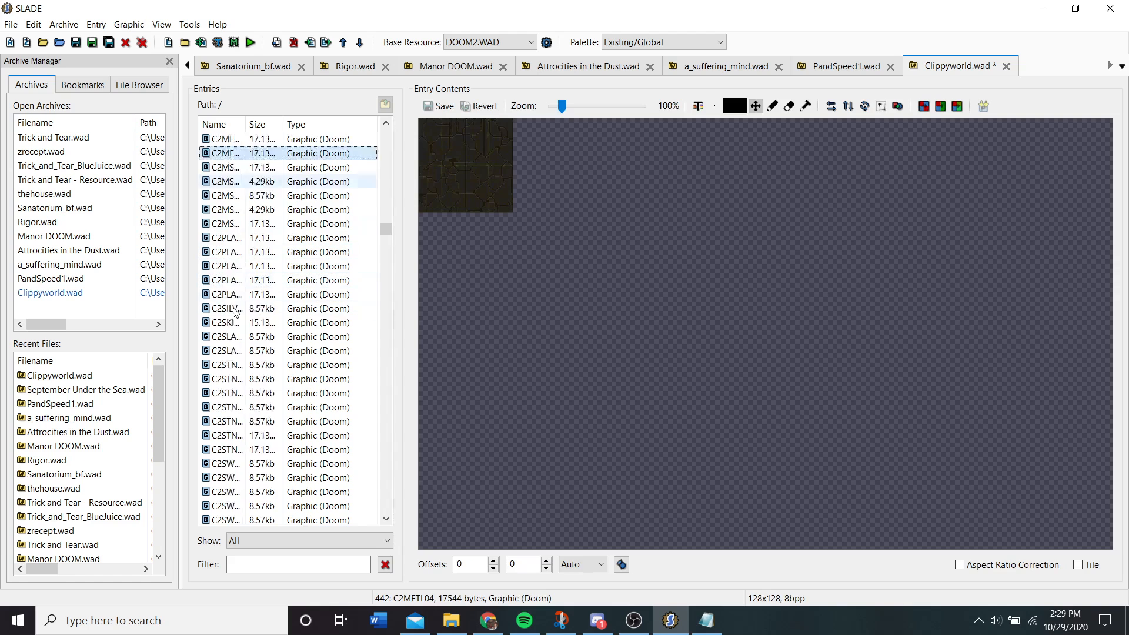
click(237, 337)
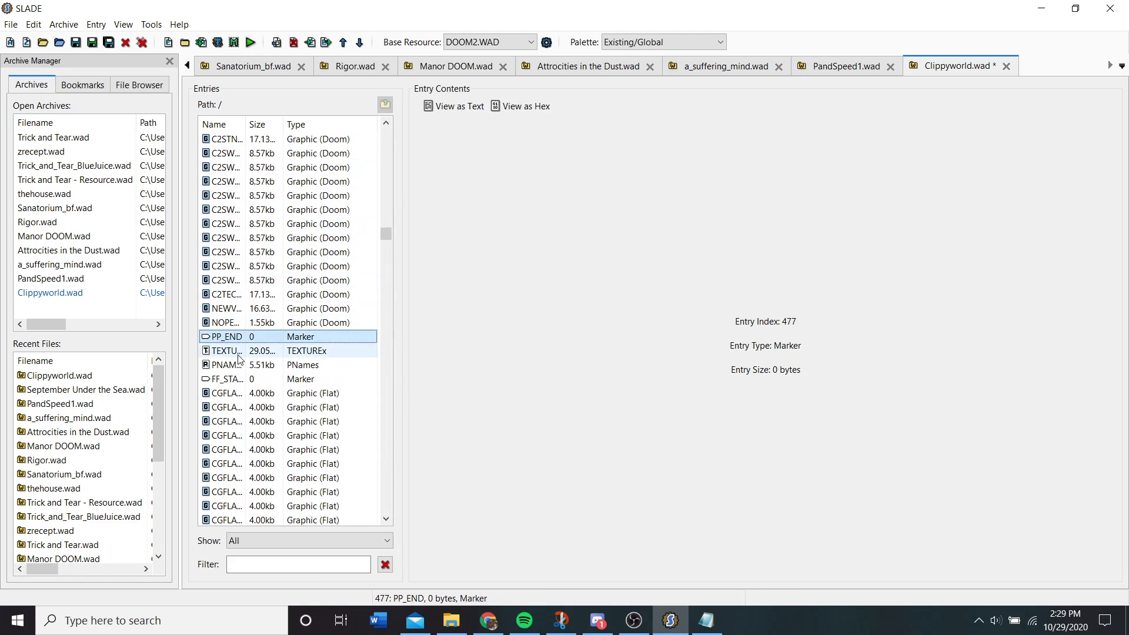
- Review the TEXTUREx and PNAMES entries following PP_END and the flats section through its FF_END marker
click(258, 351)
click(277, 364)
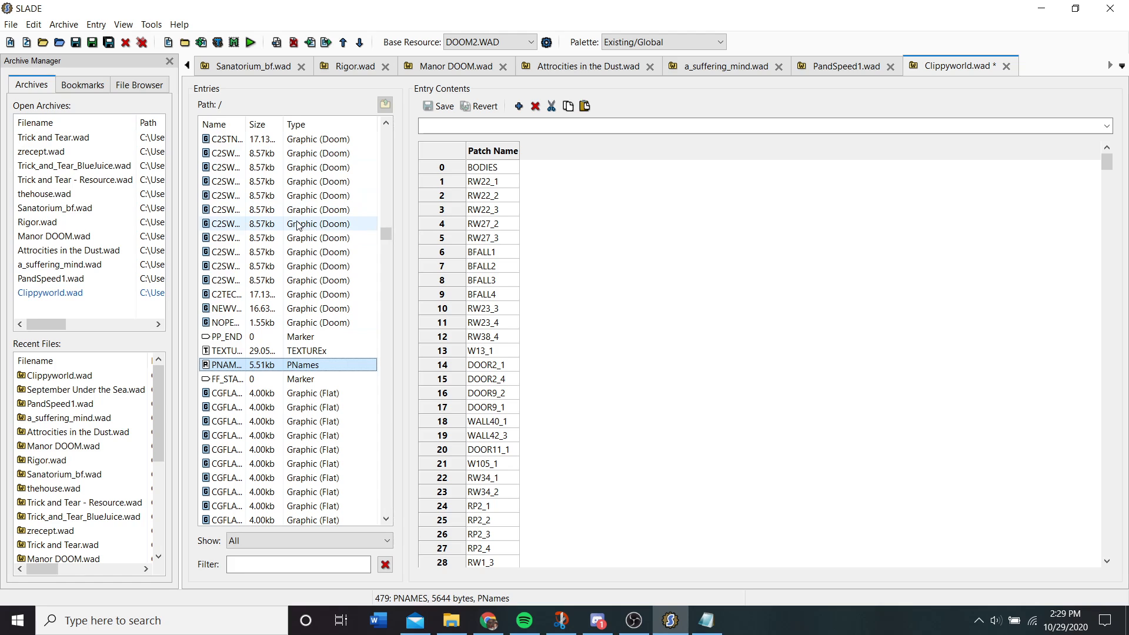
scroll(254, 386, down, 6)
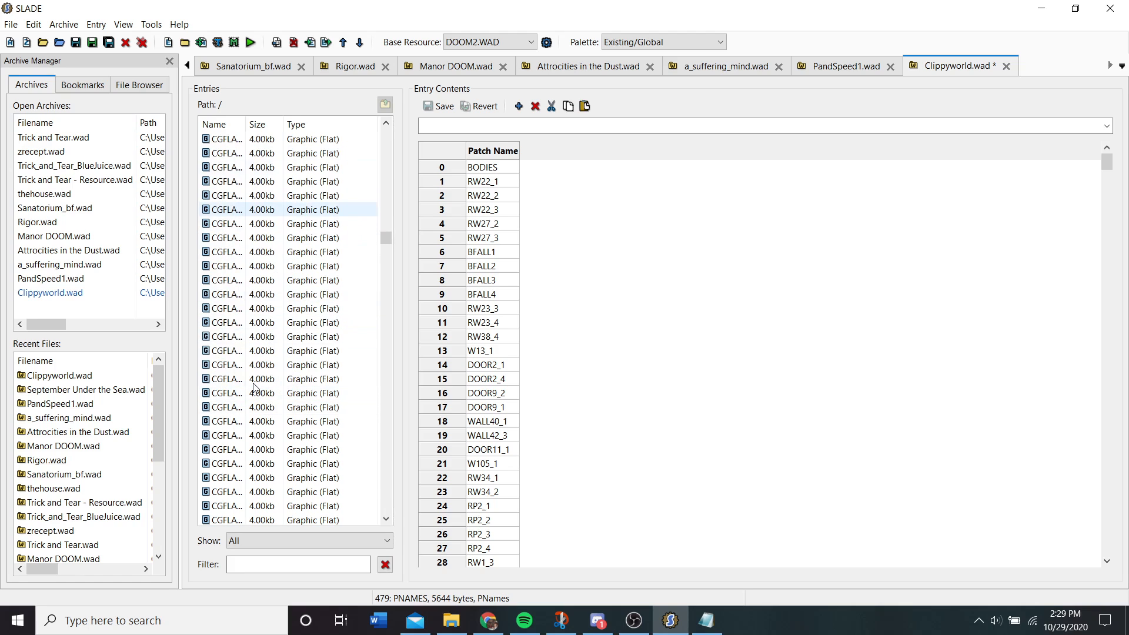
scroll(254, 385, down, 6)
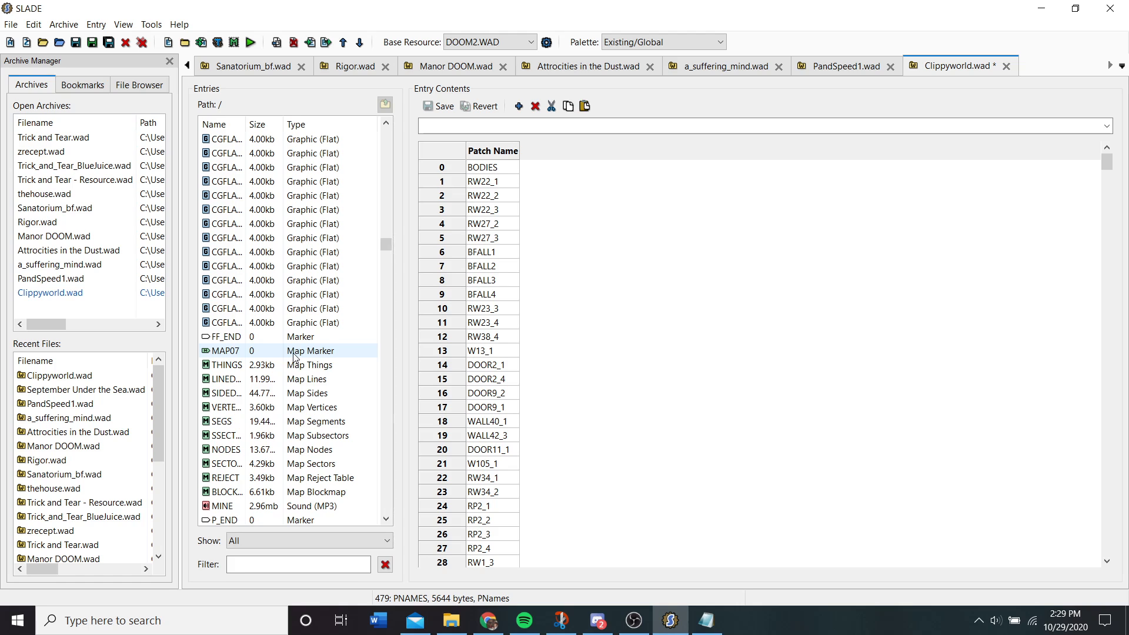
- Examine the MAPINFO entry for MAP08 "Mineshaft Mayhem" among the misplaced P_END and P_START markers after the MAP07 lumps
scroll(295, 357, down, 1)
click(275, 521)
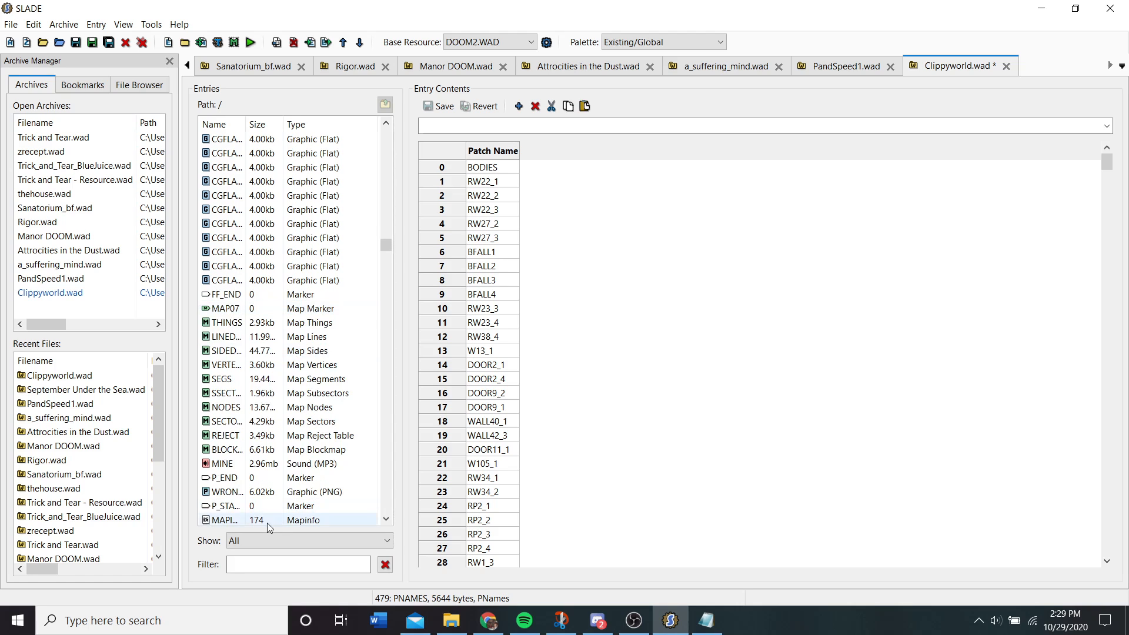
scroll(277, 522, down, 1)
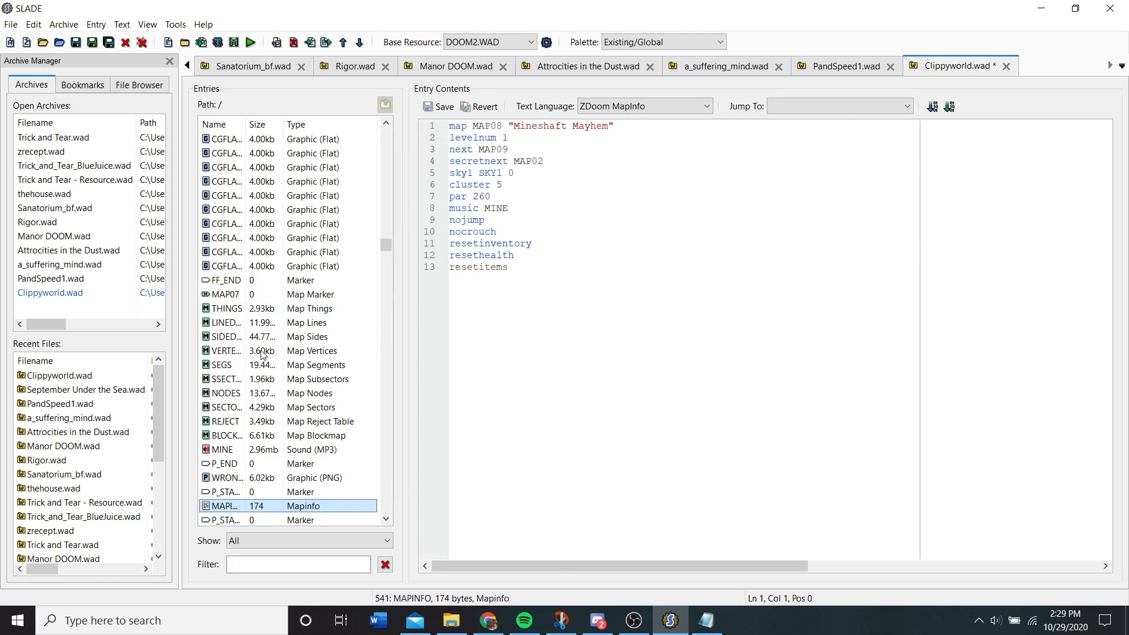
- Inspect the WRONGWAY and S3DUMMY graphics and the misordered P_END and P_START markers between MAP07 and MAP08
click(262, 478)
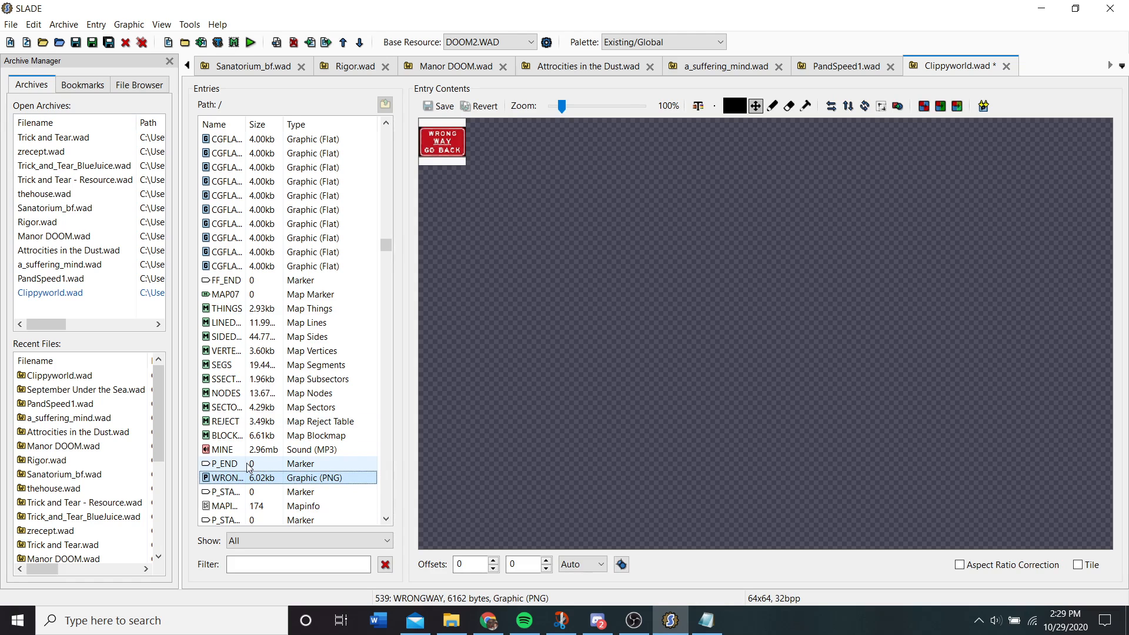
scroll(292, 397, down, 2)
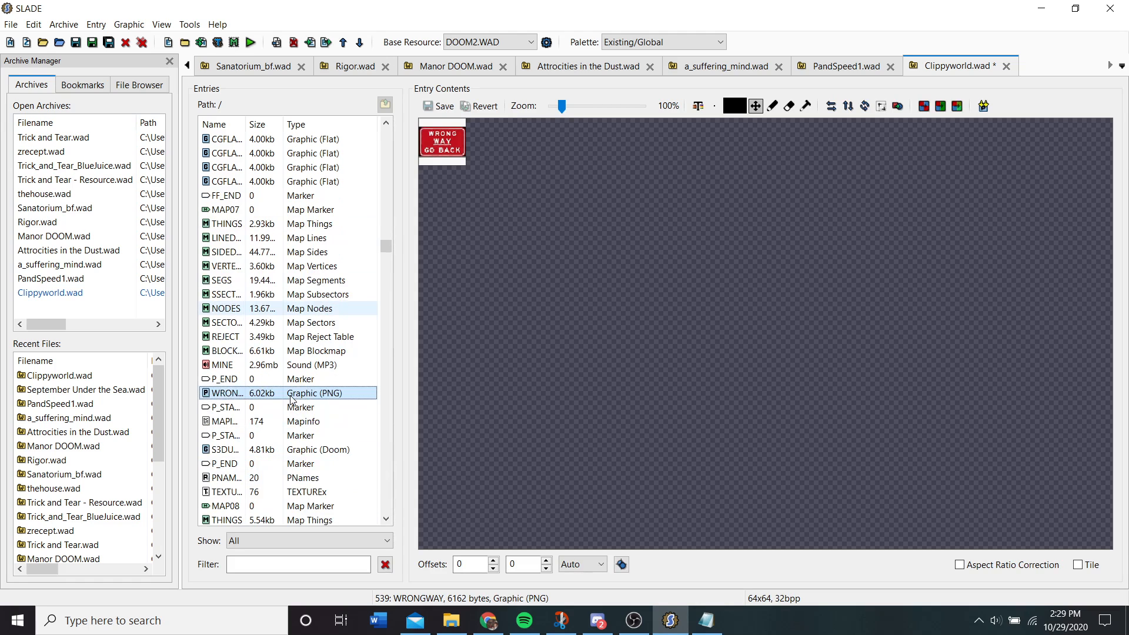
click(258, 449)
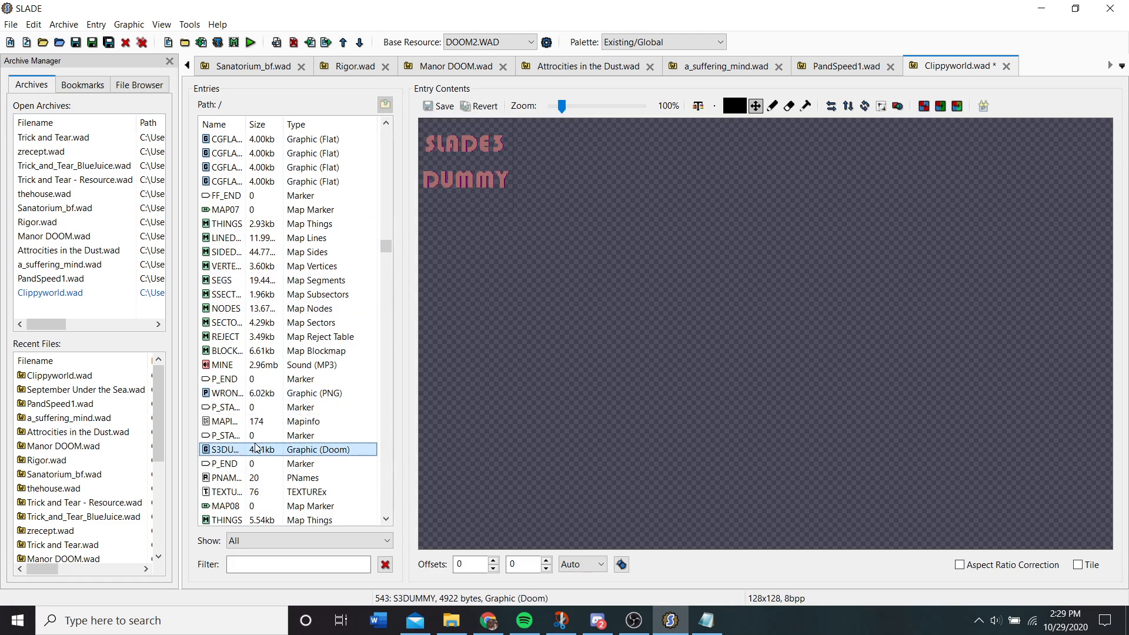
click(253, 380)
click(249, 407)
click(253, 381)
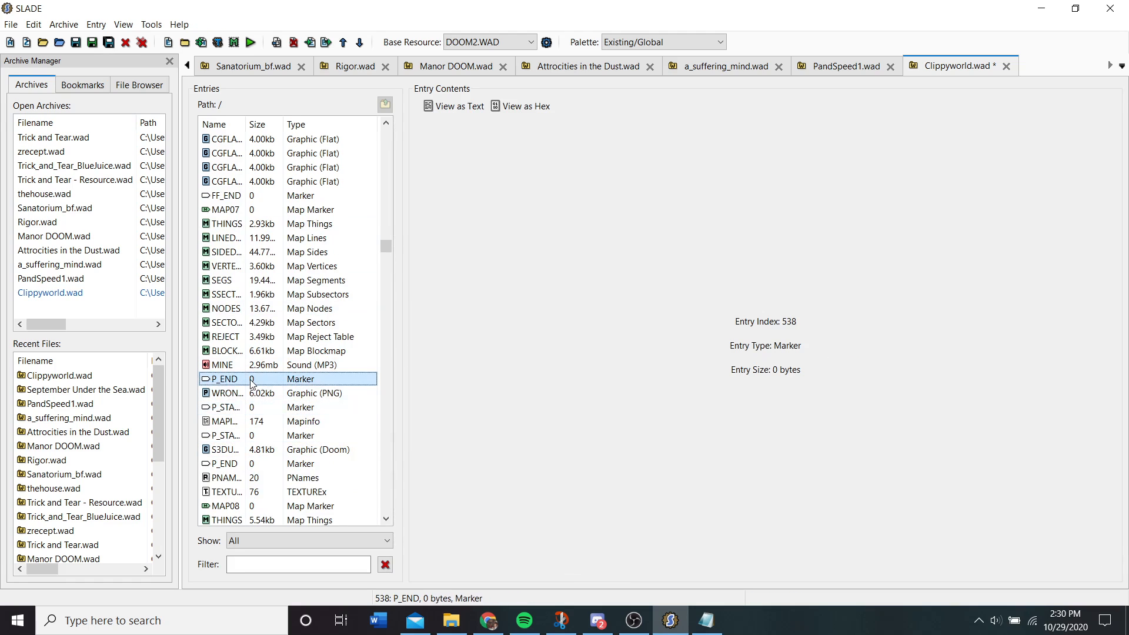
click(246, 407)
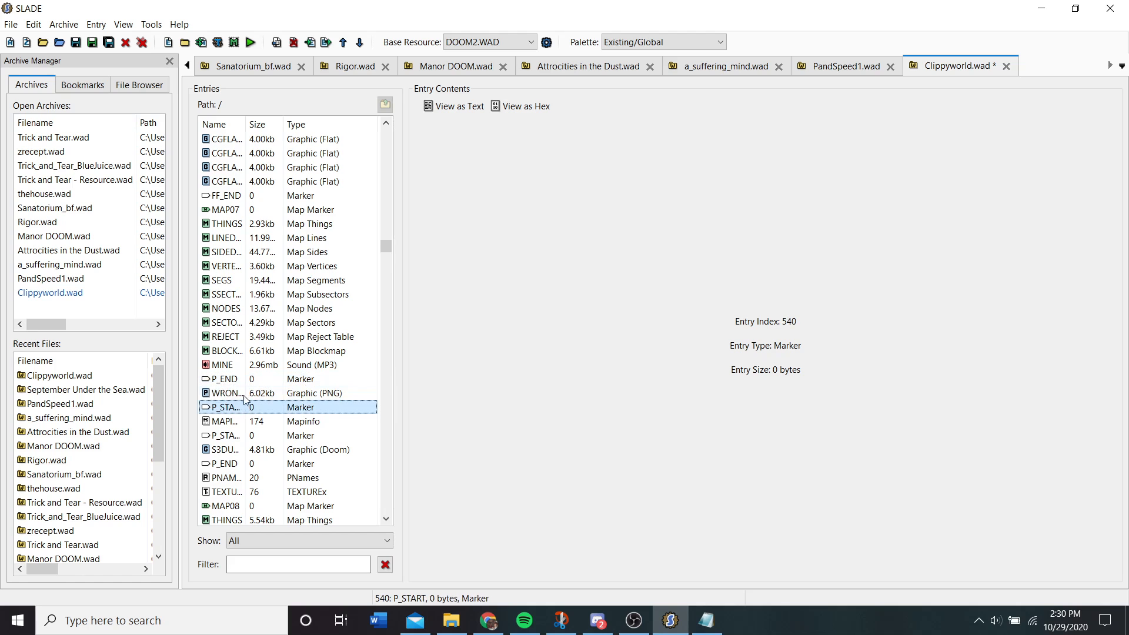
click(247, 394)
click(252, 379)
click(253, 393)
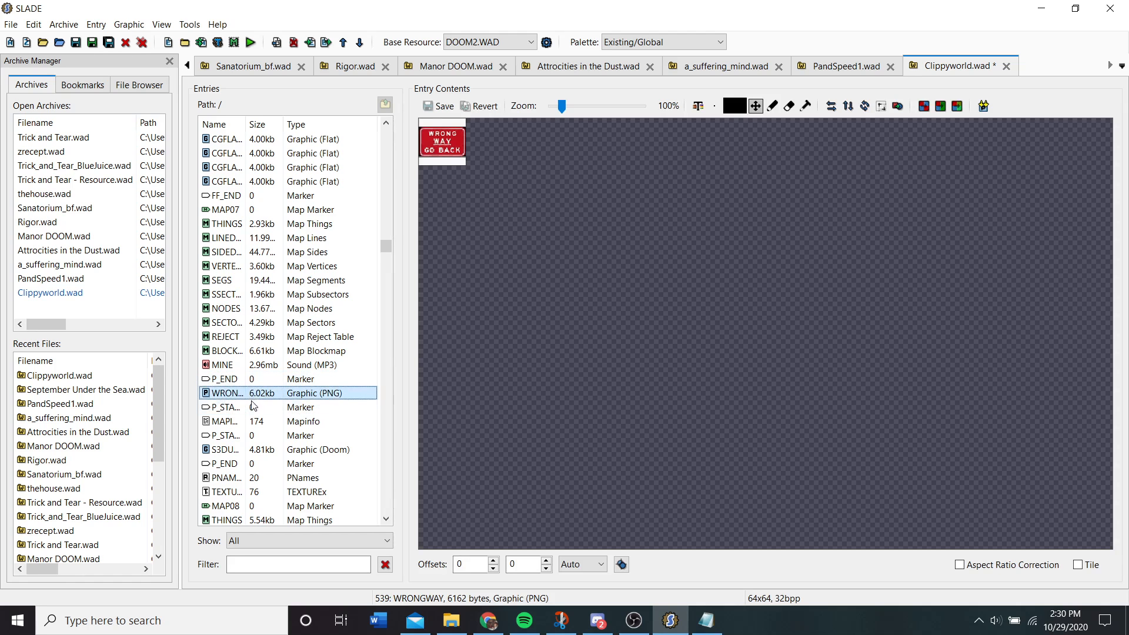
click(253, 407)
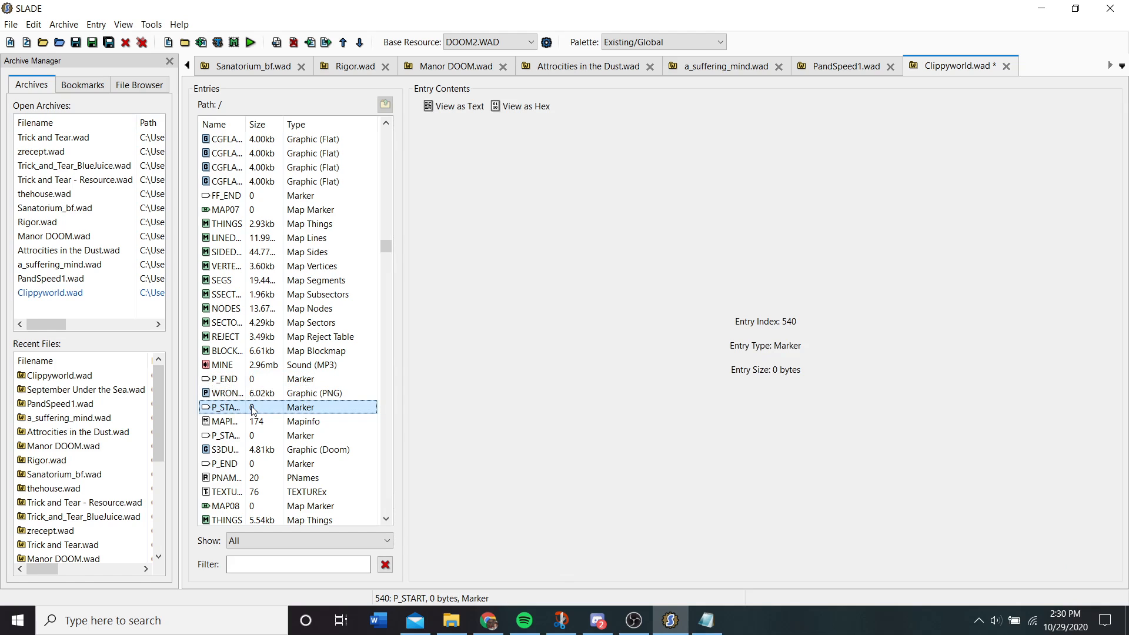
- Move the MAP09 "Sanctum of Secrets" MAPINFO entry above the PP_START marker that follows the MAP08 lumps
scroll(253, 410, down, 5)
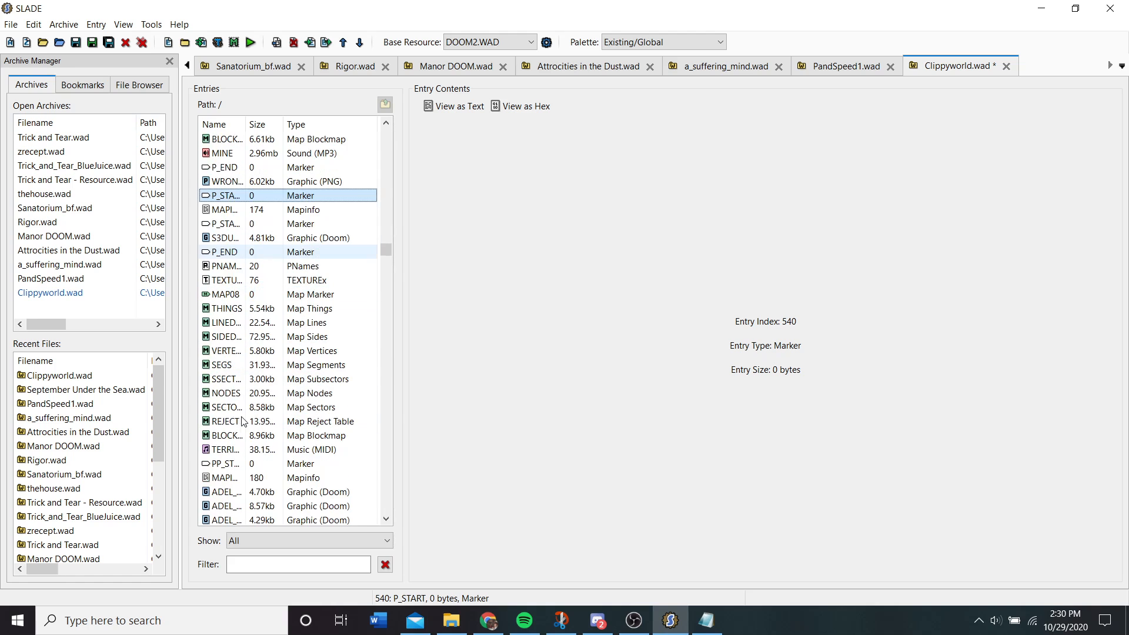
click(235, 479)
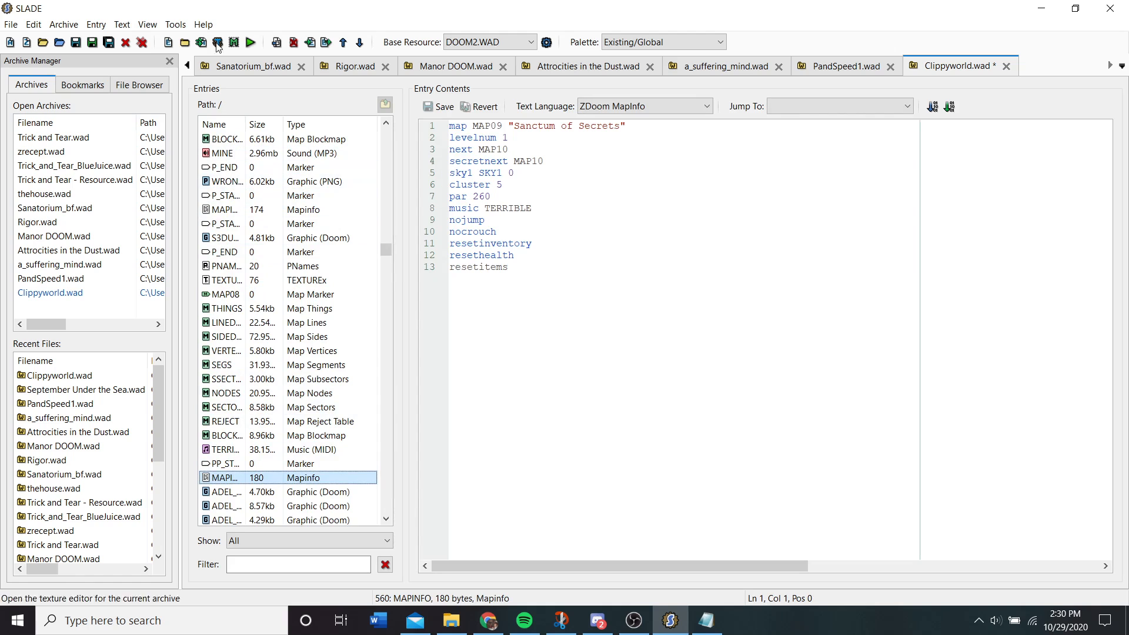
click(342, 42)
click(337, 393)
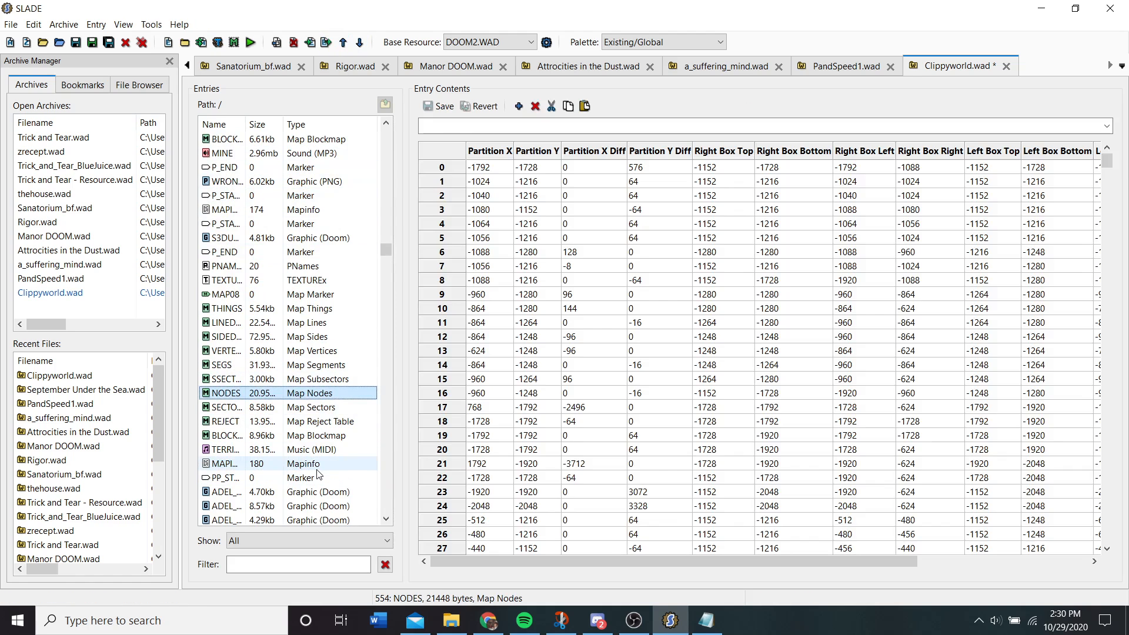
click(300, 464)
- Preview several of the ADEL_ brick graphics directly after the PP_START marker
scroll(310, 403, down, 6)
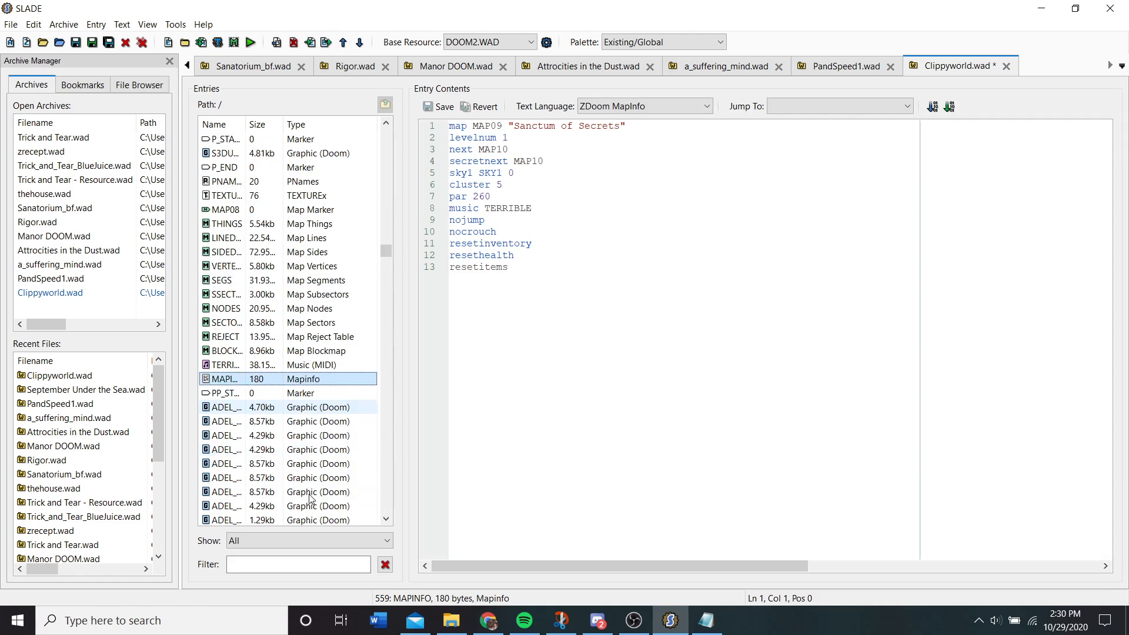
click(332, 252)
click(316, 241)
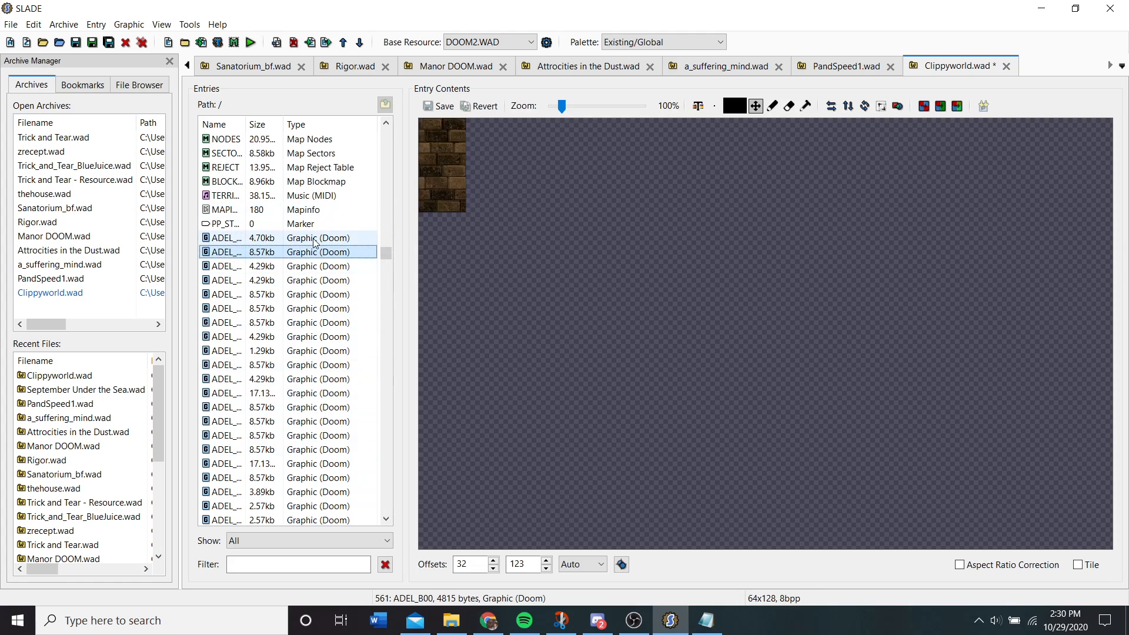
click(308, 266)
scroll(303, 288, down, 2)
click(290, 383)
click(289, 422)
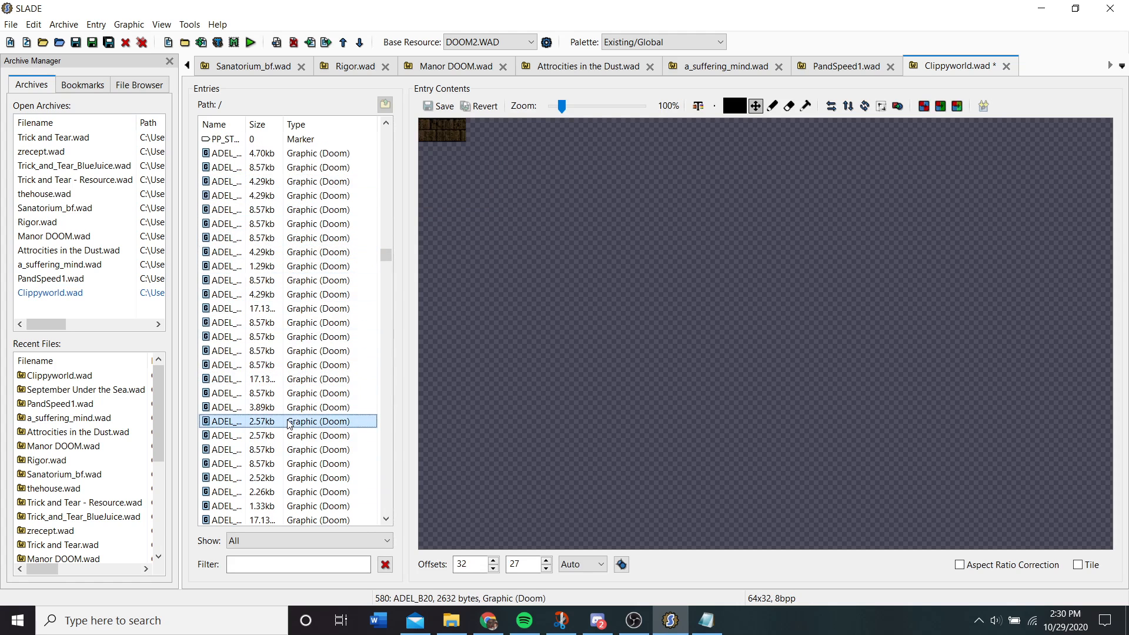
- Review the remaining patch graphics through the PP_END marker, previewing a few brick textures such as MAYABRKA
scroll(290, 424, down, 10)
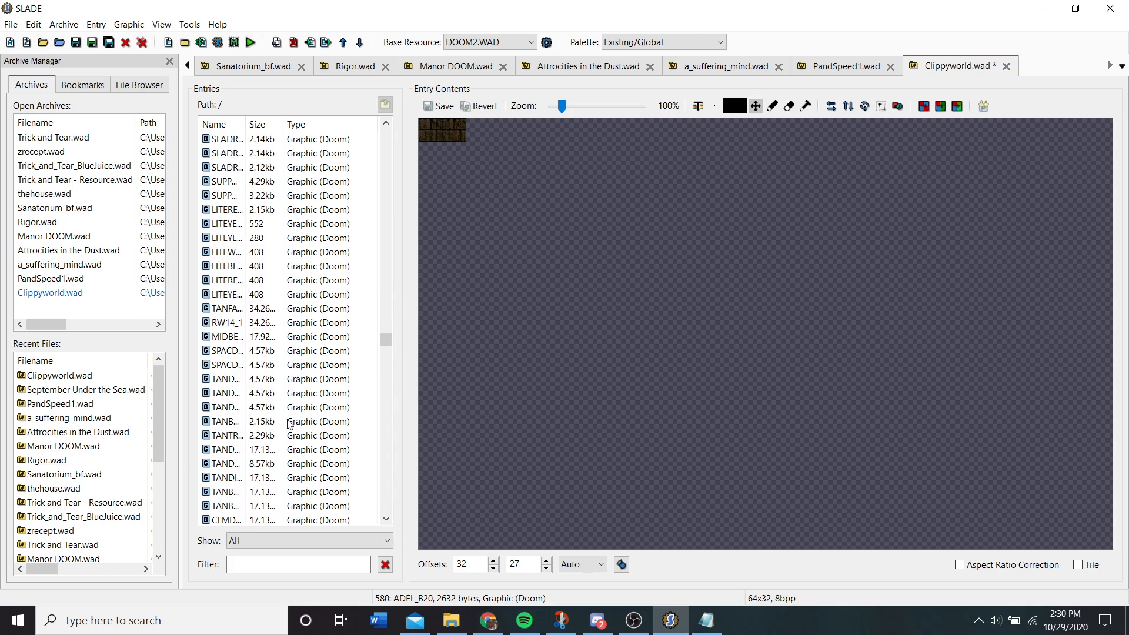
scroll(288, 420, down, 3)
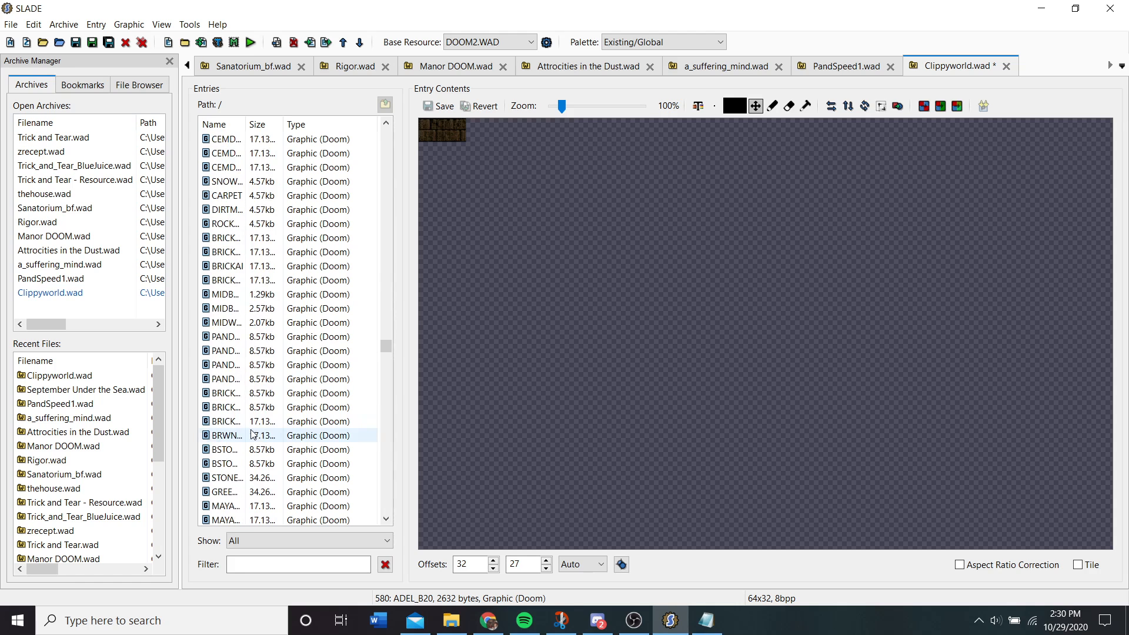
click(252, 433)
scroll(252, 433, down, 4)
click(253, 425)
scroll(252, 425, down, 3)
scroll(252, 429, down, 20)
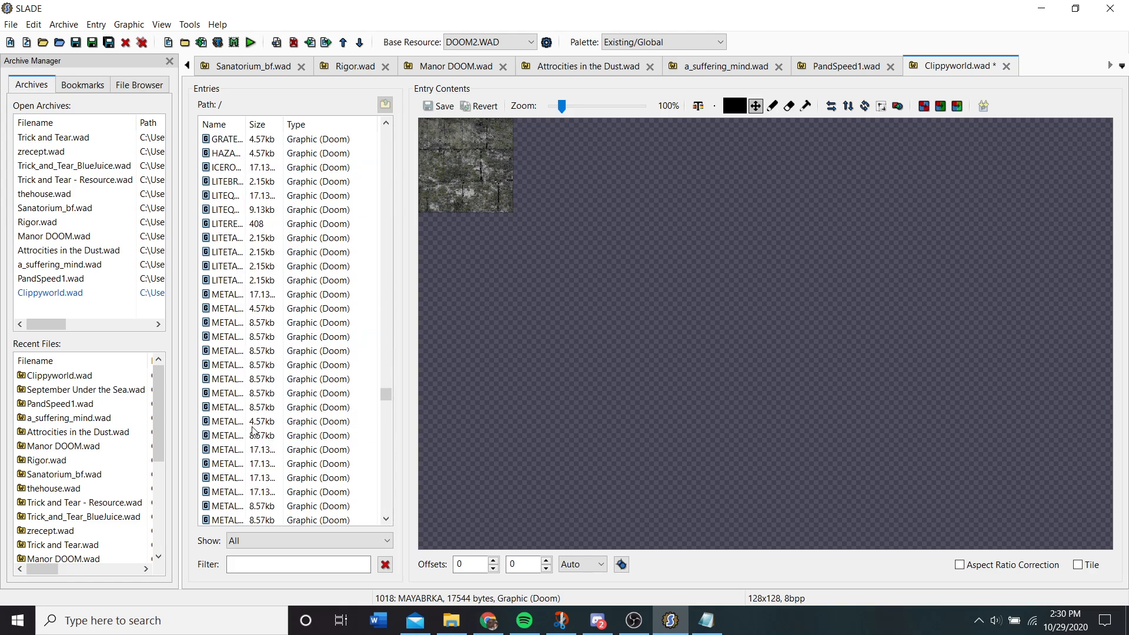
scroll(252, 433, down, 10)
scroll(253, 432, down, 15)
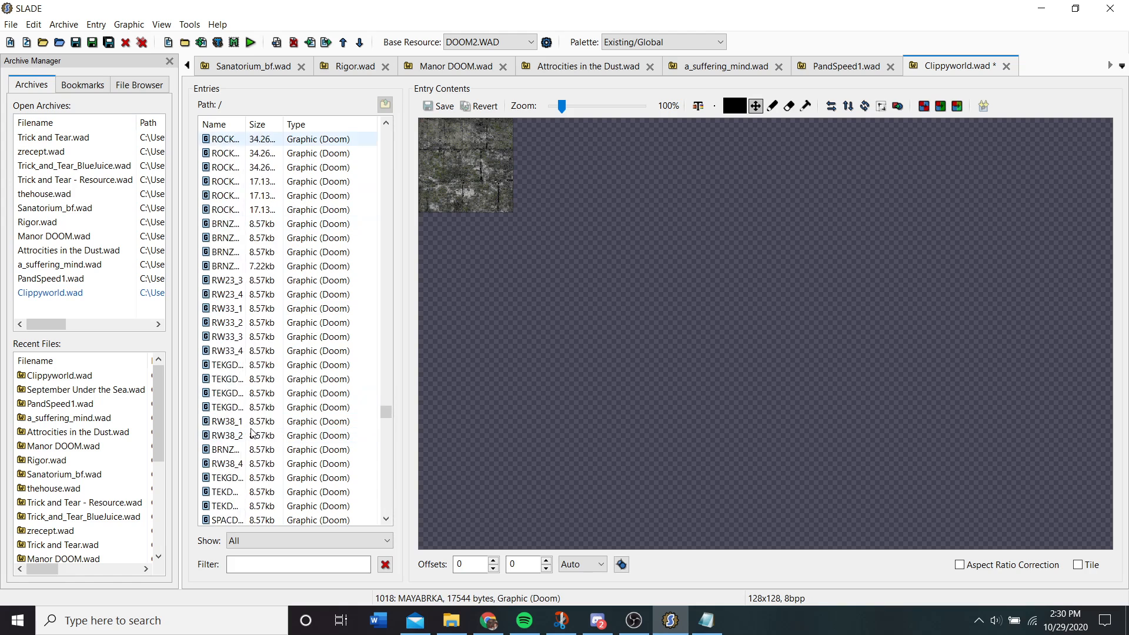
scroll(252, 435, down, 4)
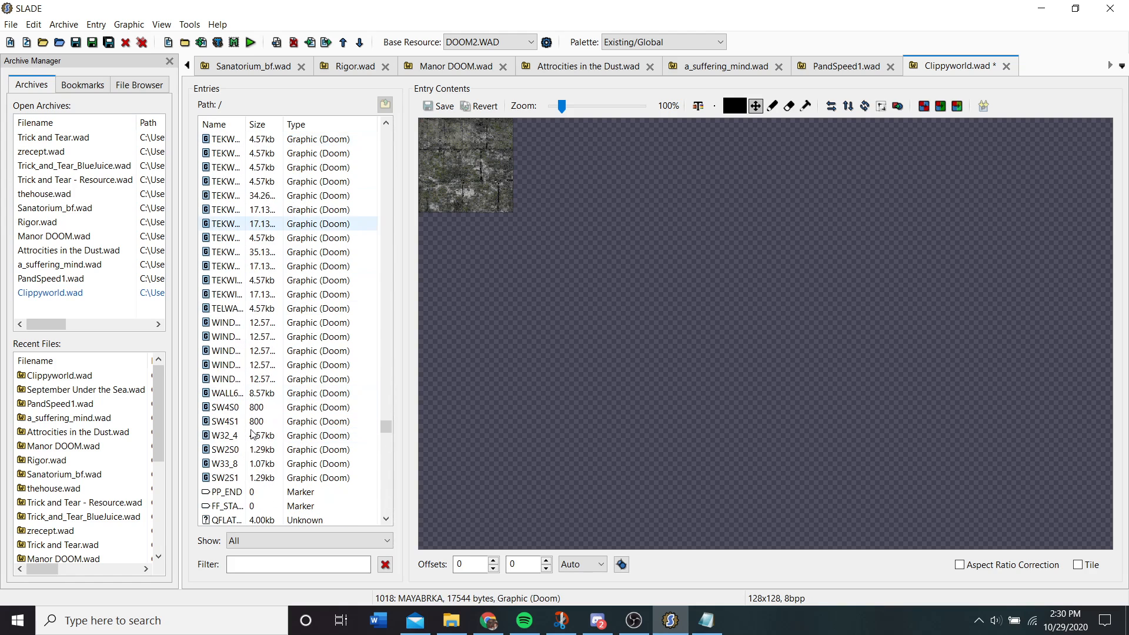
scroll(252, 434, down, 2)
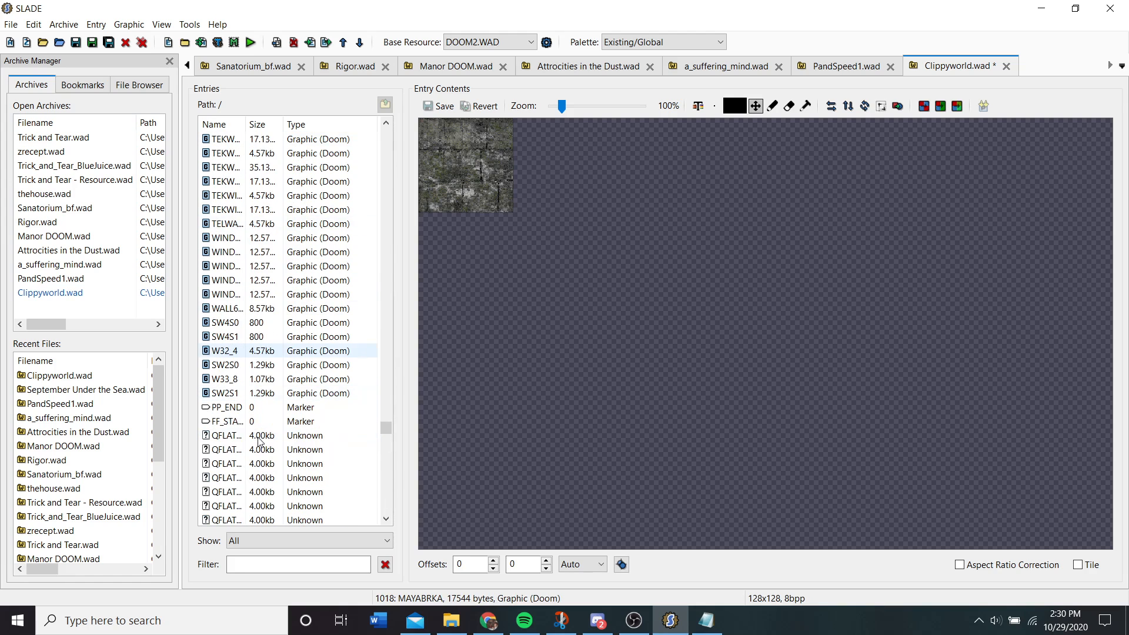
- Examine the flats after FF_START, including QFLAT01 and the odd ALLBL… entry typed as a Jaguar texture
click(241, 421)
click(240, 436)
scroll(240, 443, down, 8)
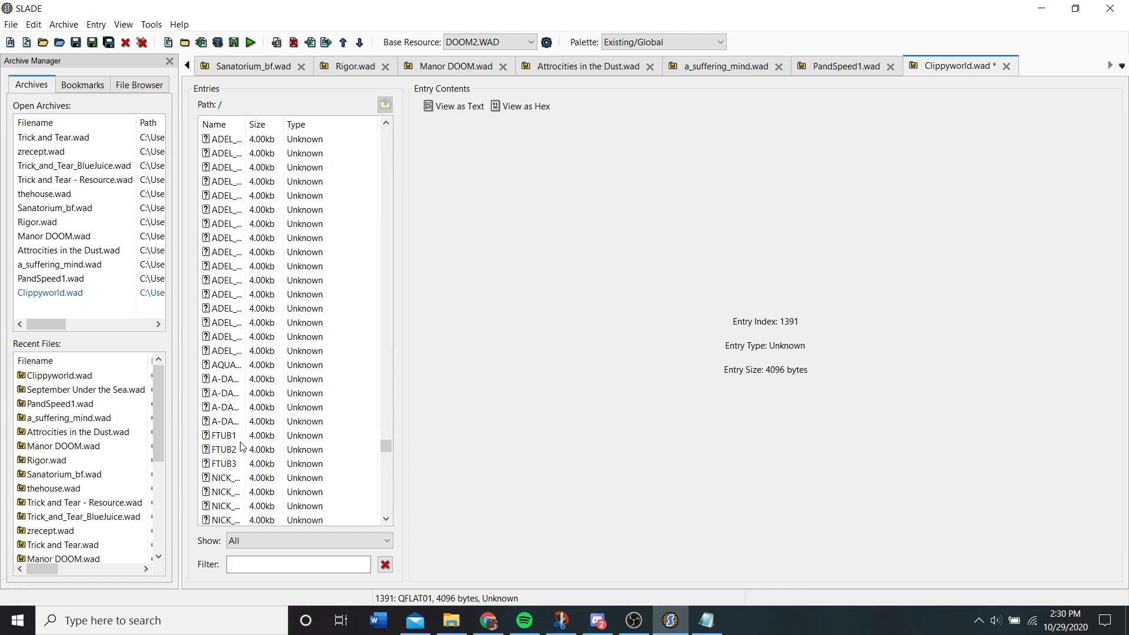
scroll(240, 446, down, 10)
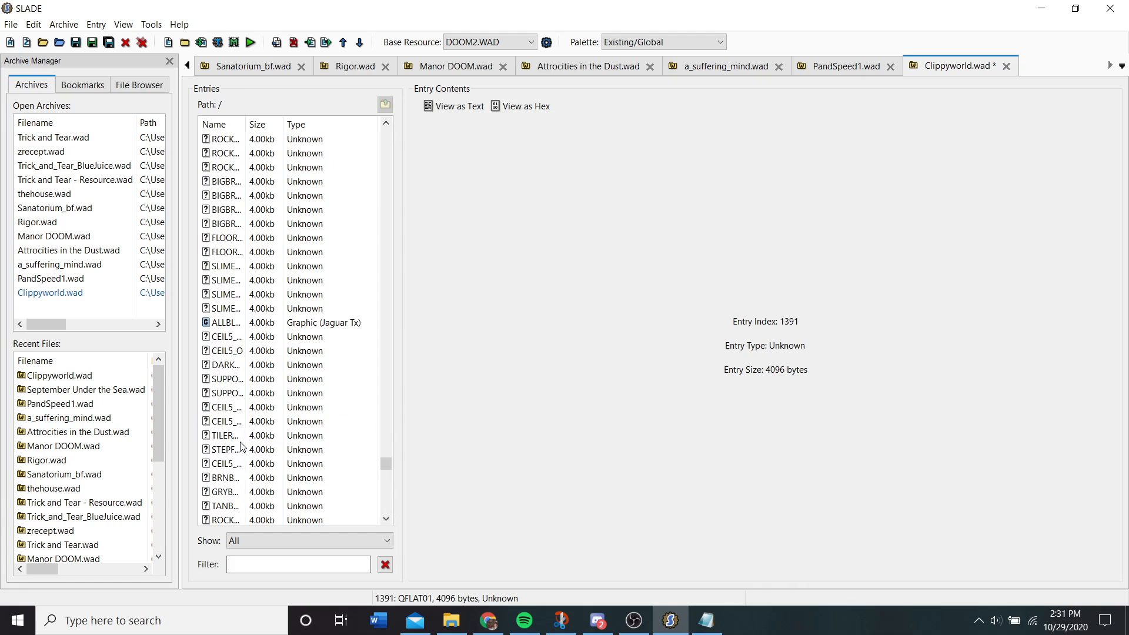
click(232, 323)
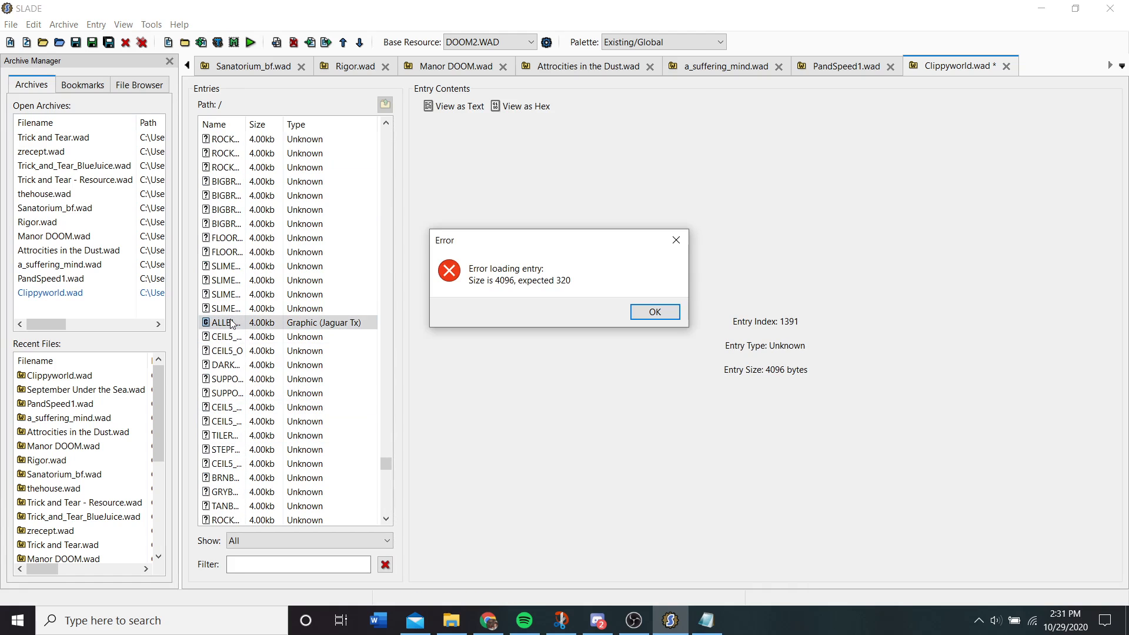
click(654, 313)
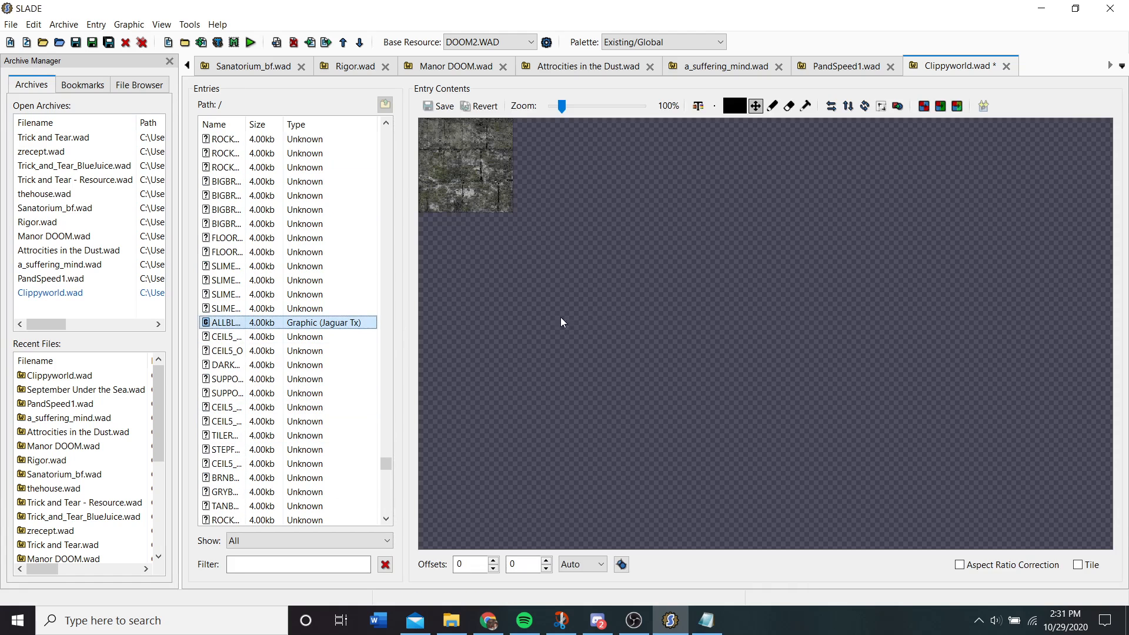
click(296, 334)
click(290, 324)
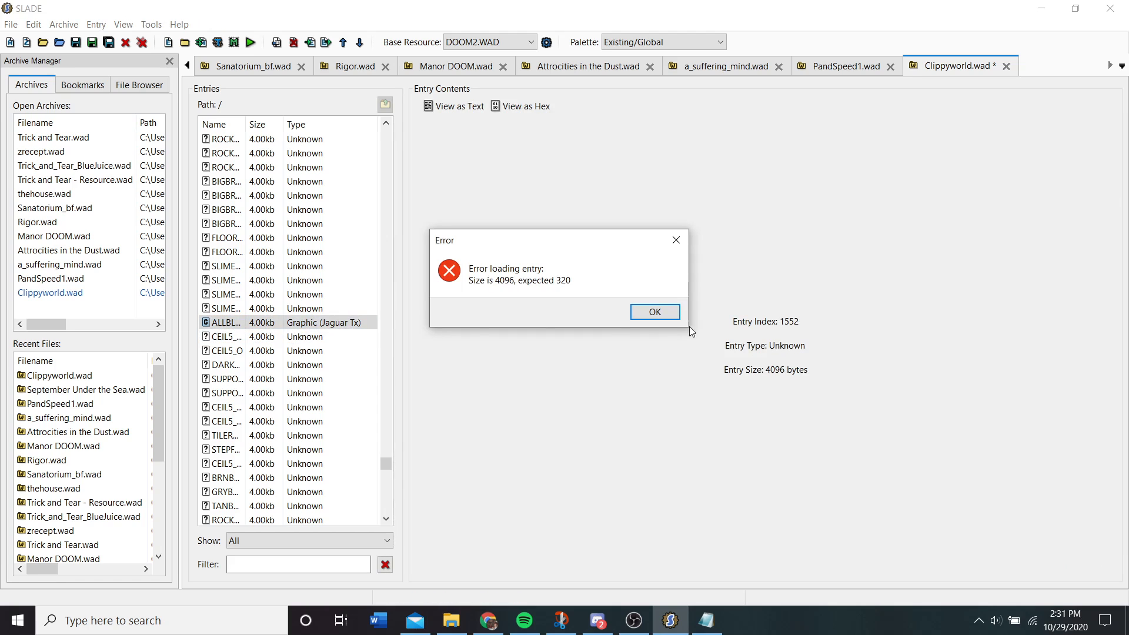
click(654, 312)
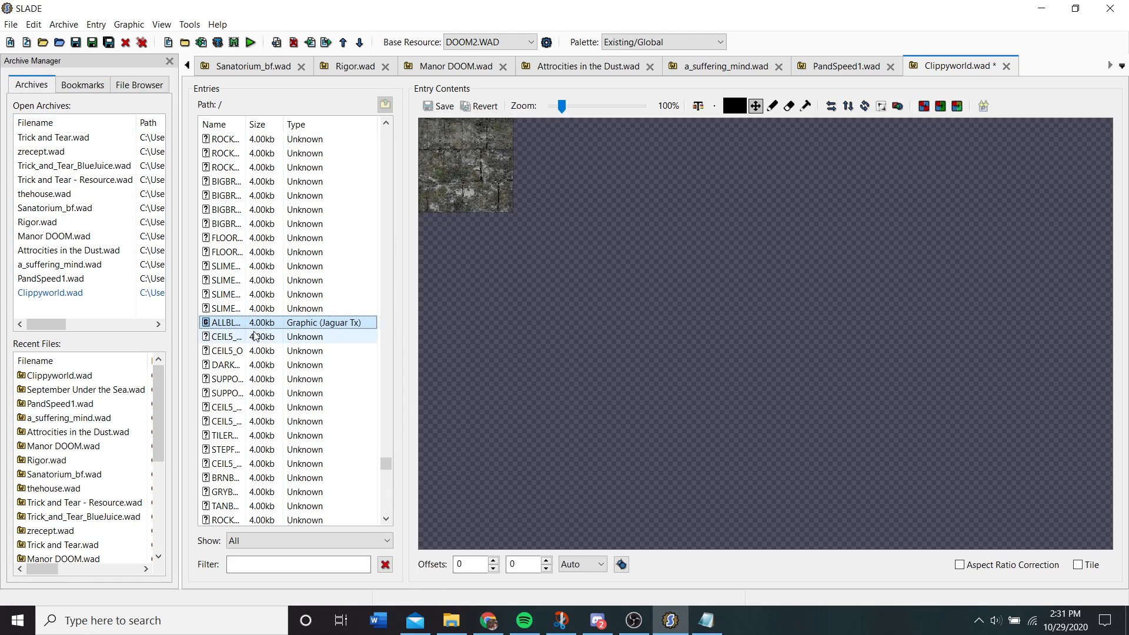
click(254, 336)
- Move the PNAMES and TEXTUREx entries out of the flats section to just below its FF_END marker
scroll(254, 347, down, 10)
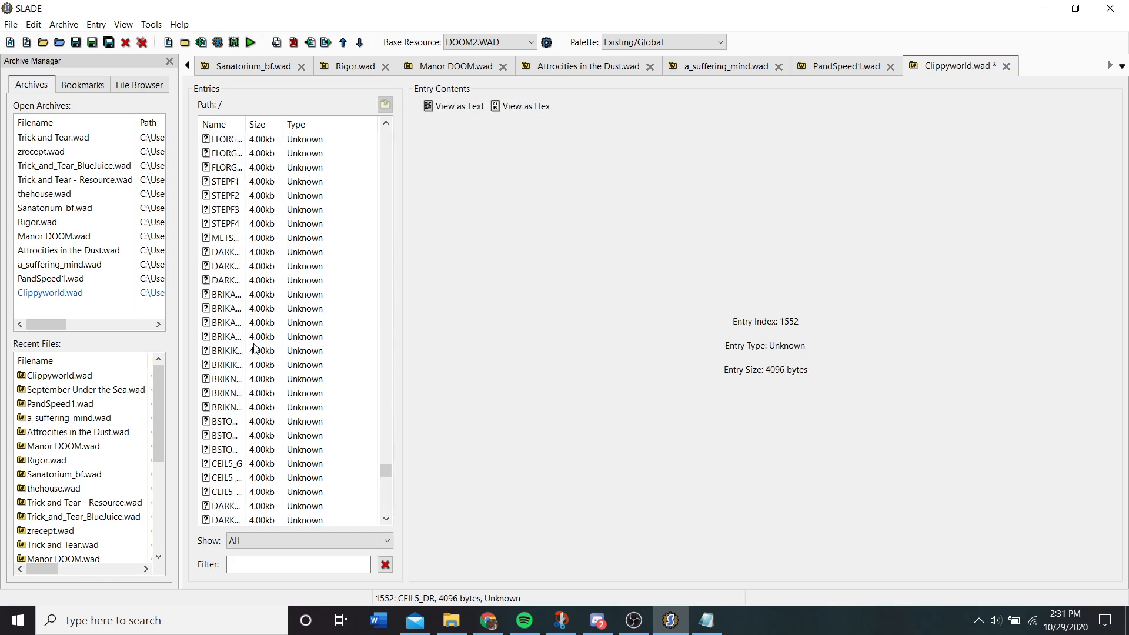
scroll(254, 347, down, 20)
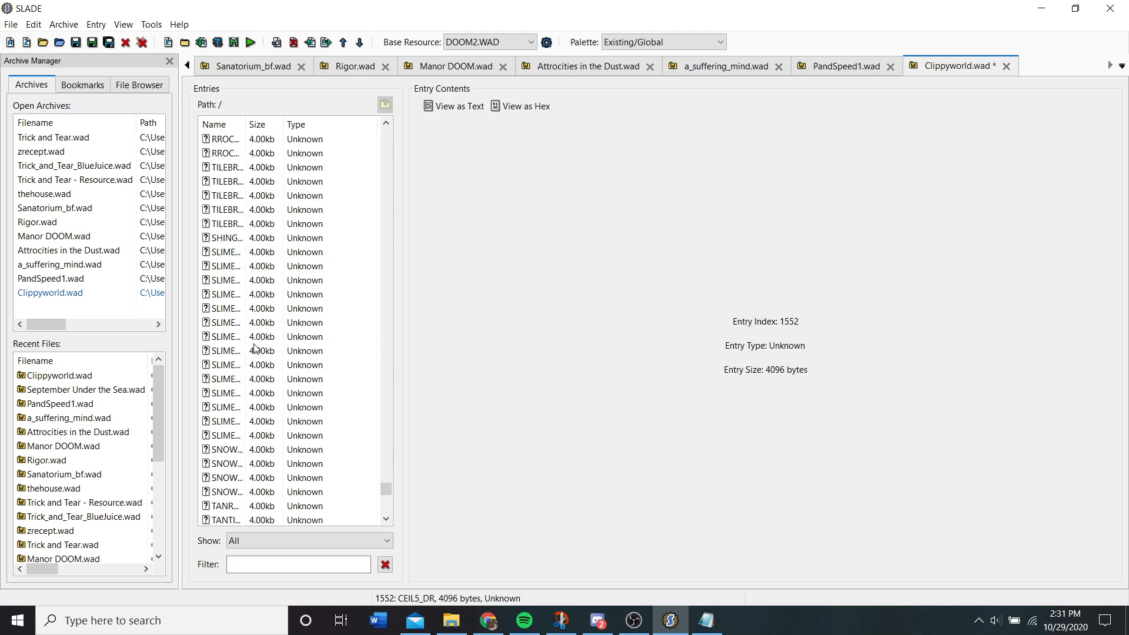
scroll(254, 347, down, 7)
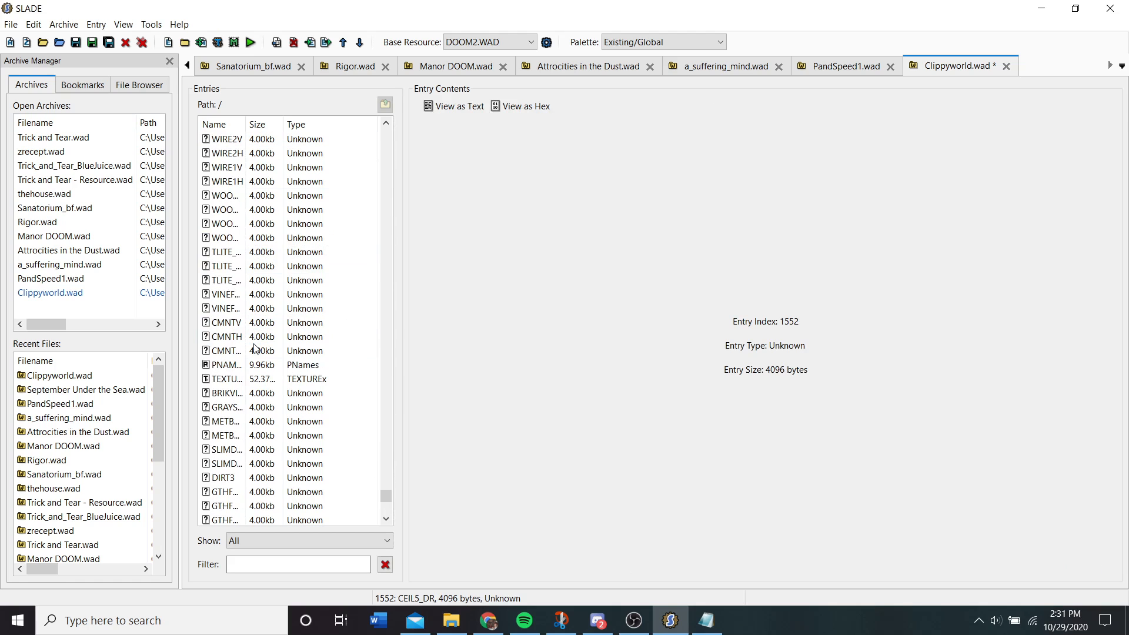
shift+click(252, 378)
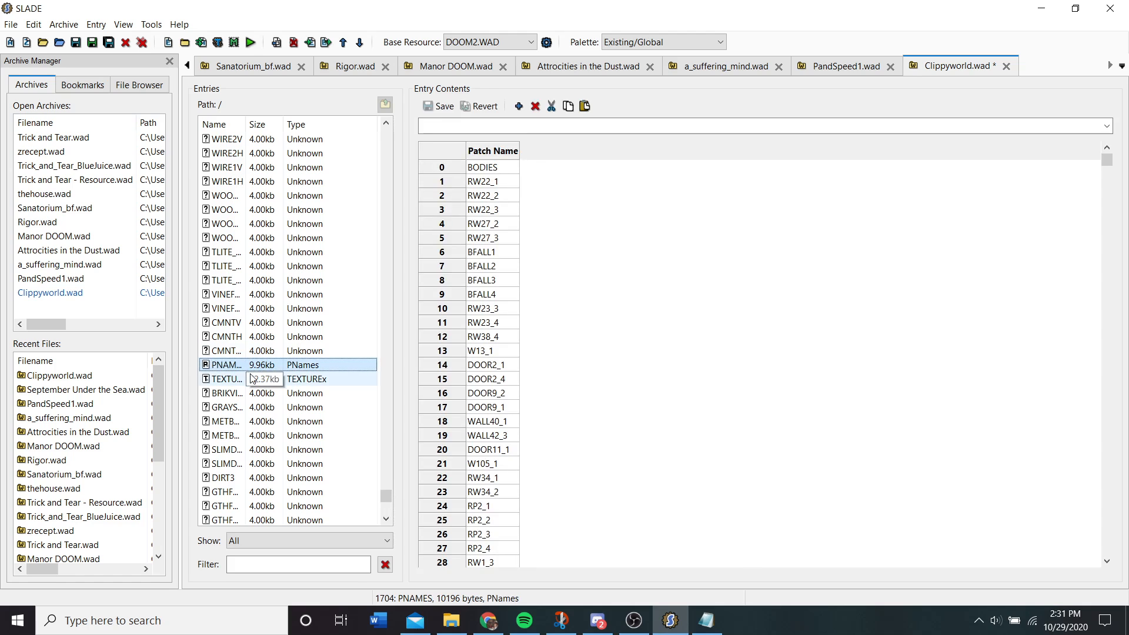
click(360, 42)
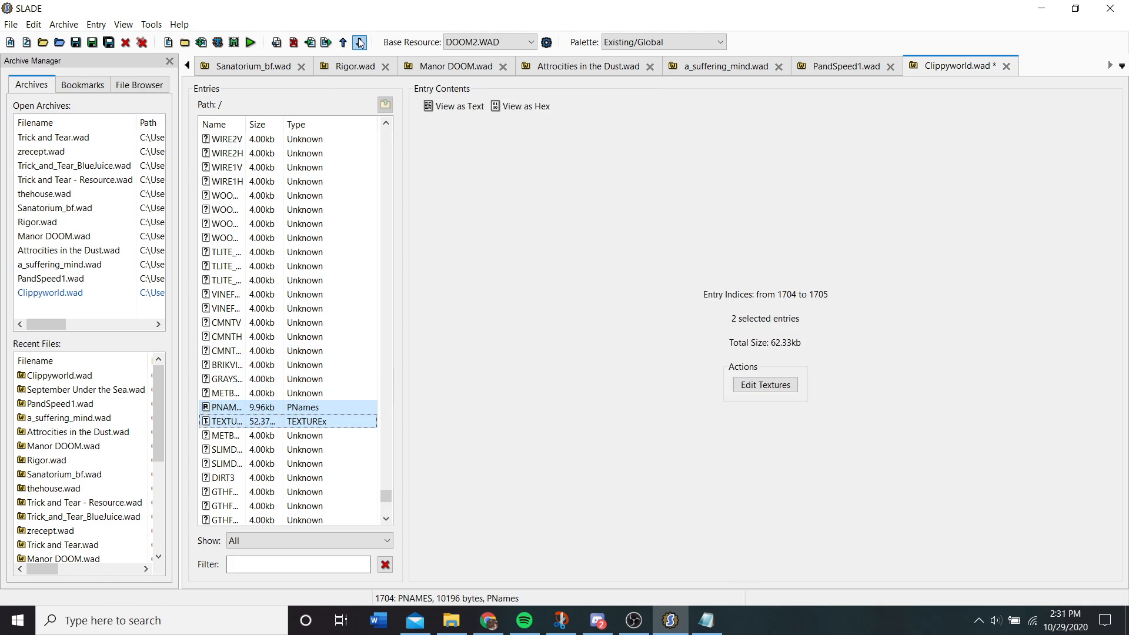
click(360, 42)
click(359, 42)
scroll(301, 334, down, 3)
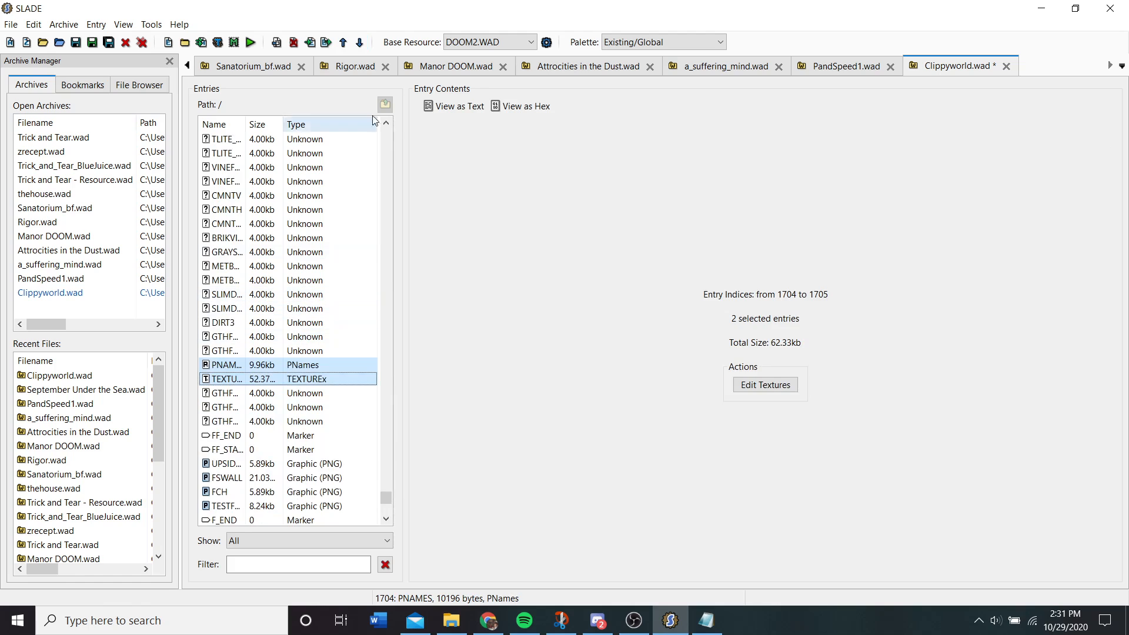
click(360, 43)
click(360, 42)
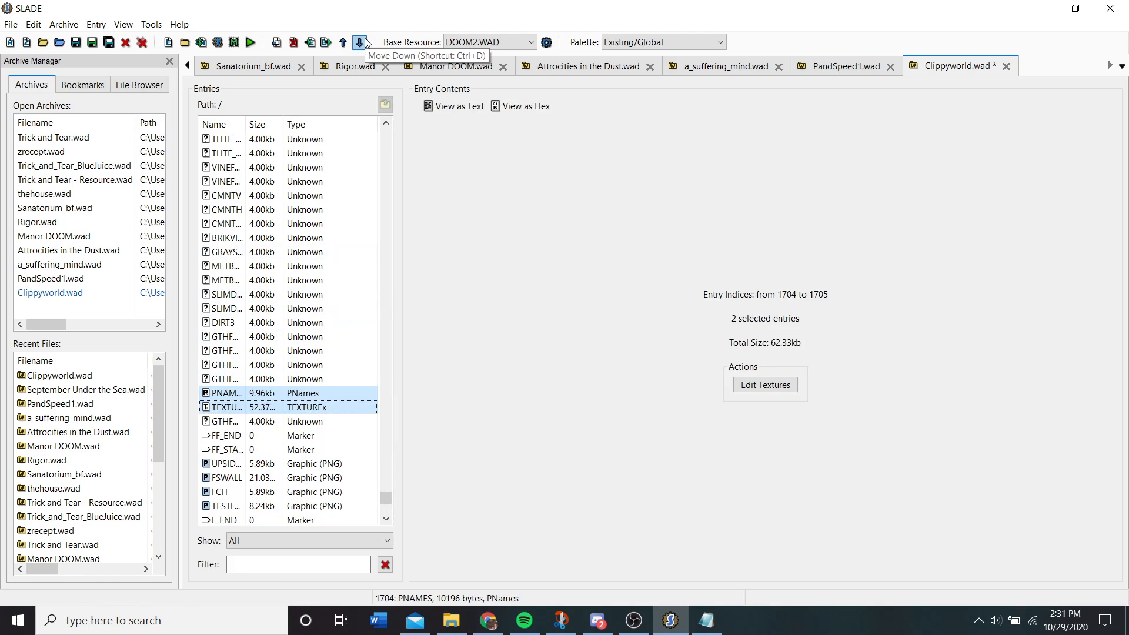
click(360, 43)
click(360, 42)
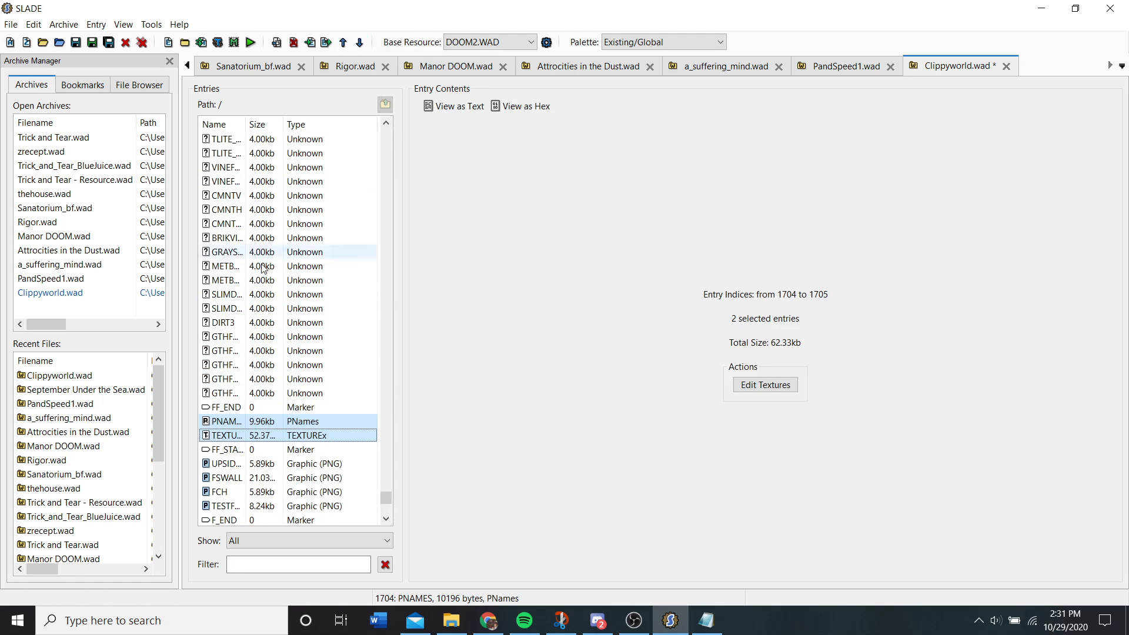
- Examine the small flats section between FF_START and F_END, previewing its TESTF…, FCH, FSWALL and UPSIDECH graphics
click(260, 323)
scroll(263, 448, down, 2)
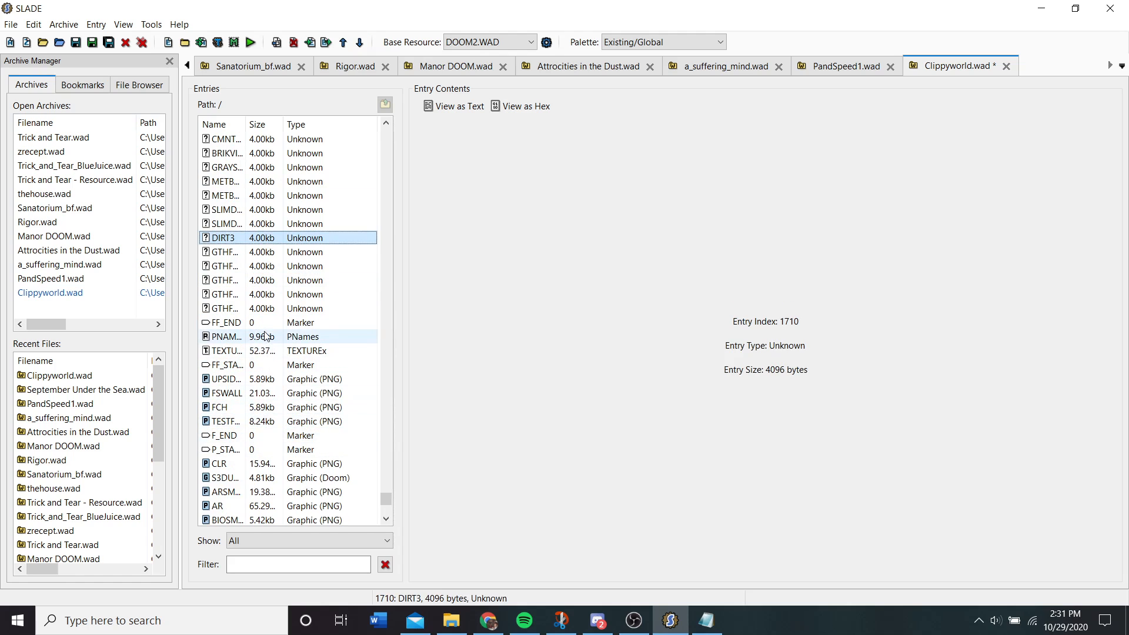
click(266, 421)
click(266, 408)
click(272, 393)
click(274, 379)
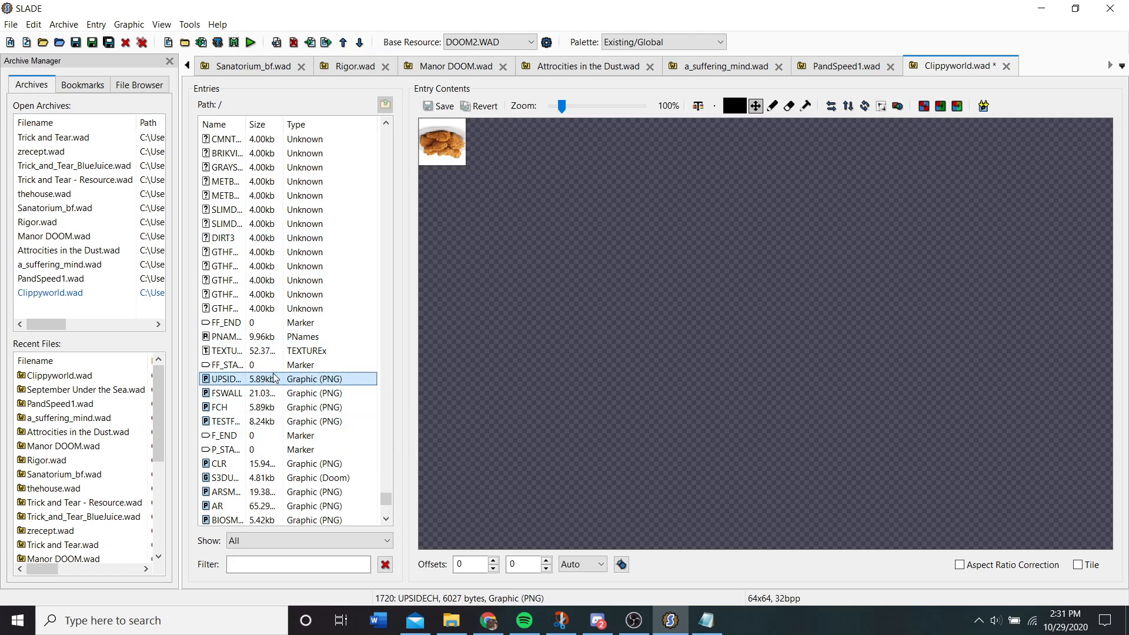
- Preview the FSWALL, FCH and TESTFLOO graphics in the small flats section, and save Clippyworld.wad
click(265, 392)
click(261, 407)
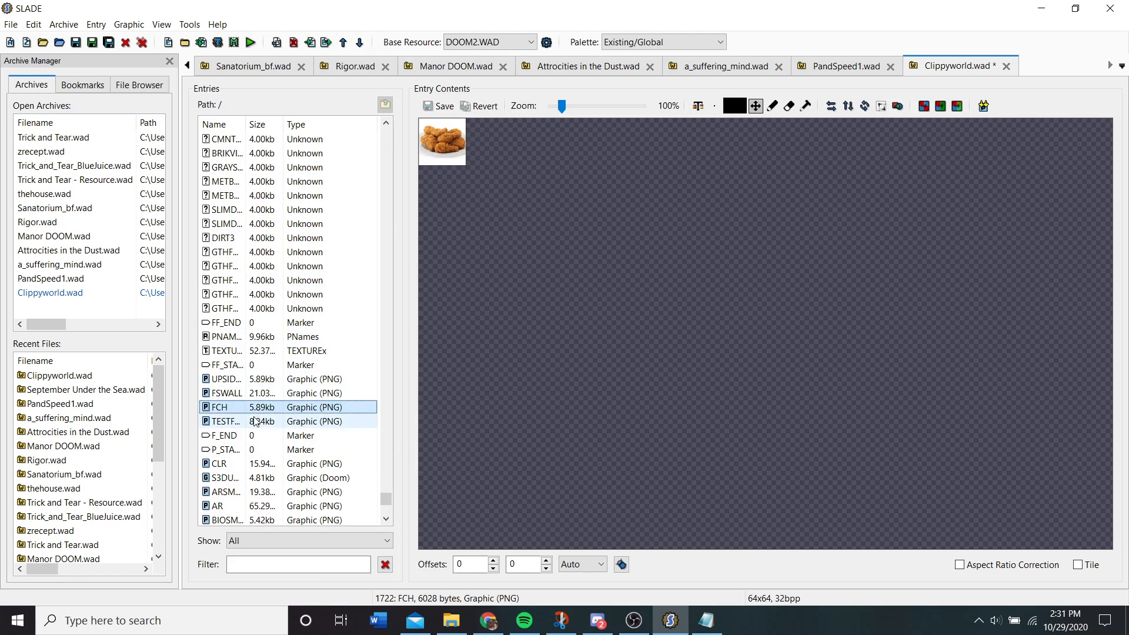
click(256, 421)
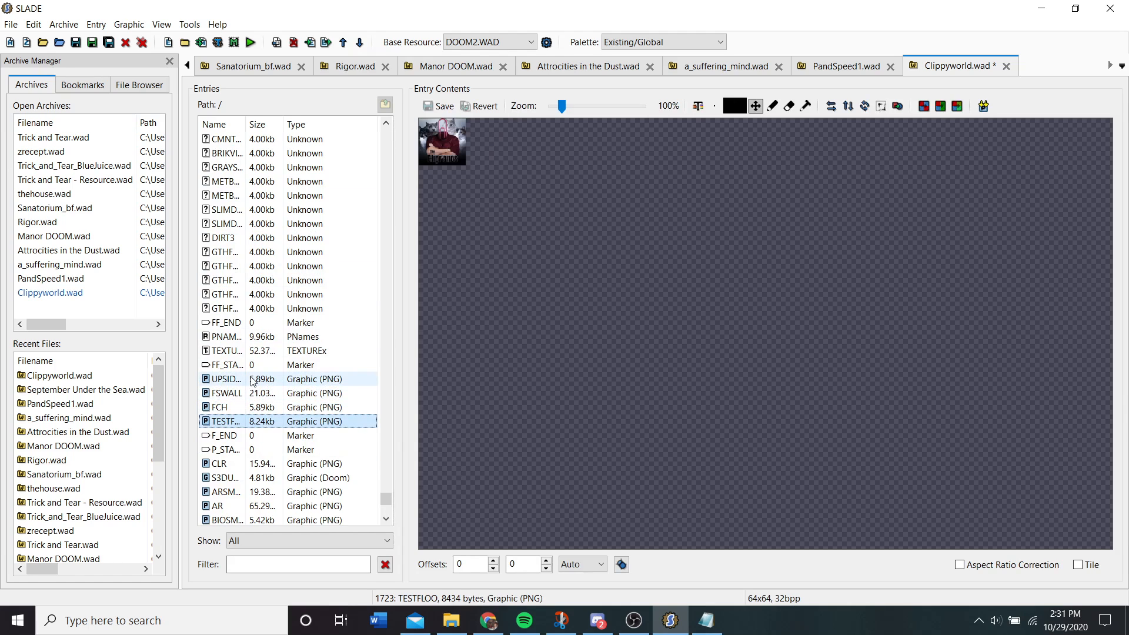
click(75, 42)
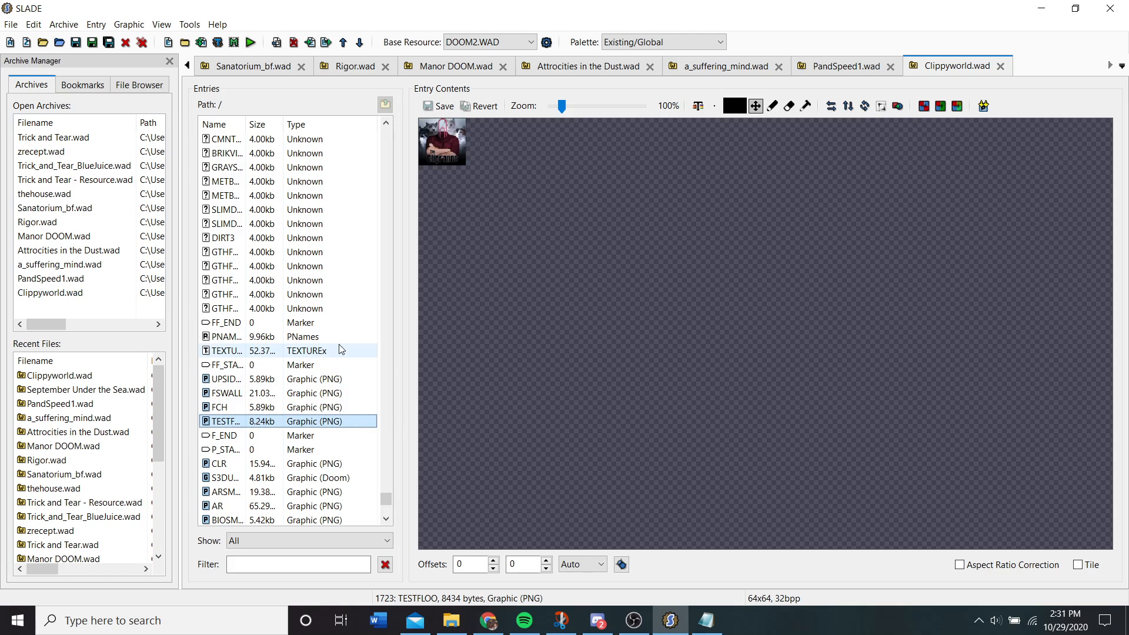
- Examine the patch section through P_END, previewing S3DU…, ARSM…, AR and BIOSMALL, plus the PNAMES and TEXTURE1 entries below it
scroll(341, 349, down, 2)
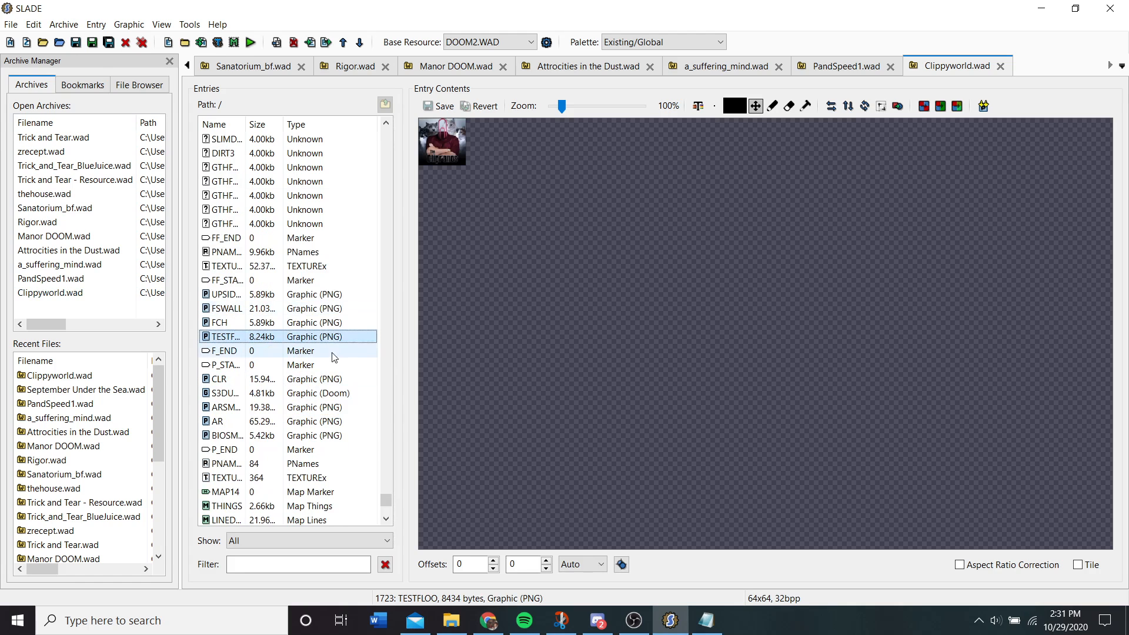
click(309, 393)
click(308, 408)
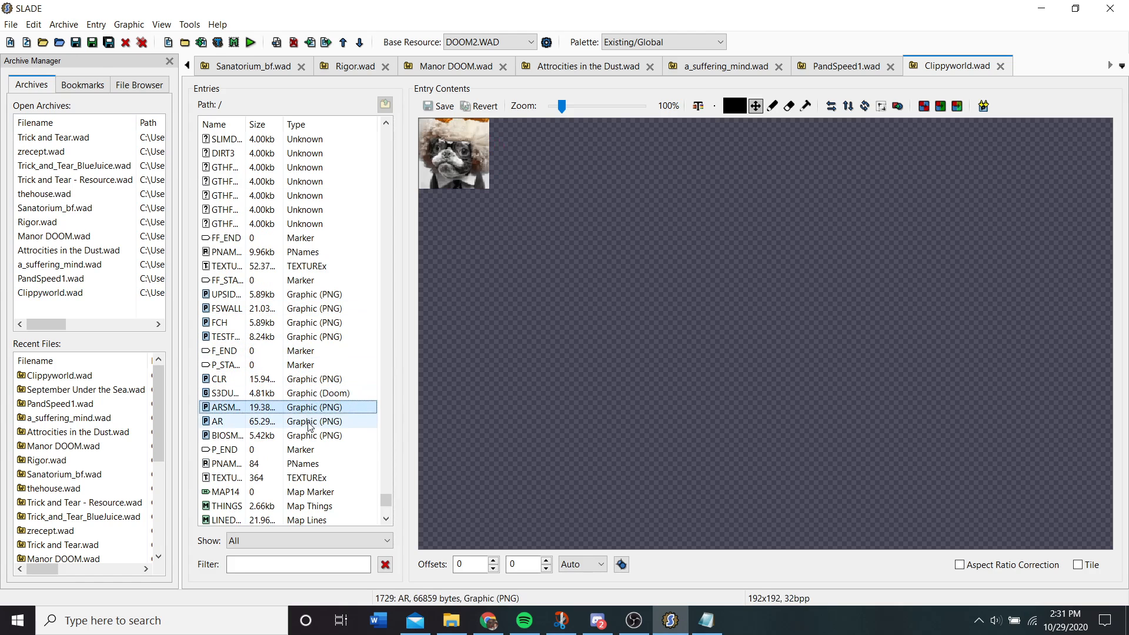
click(310, 422)
click(312, 435)
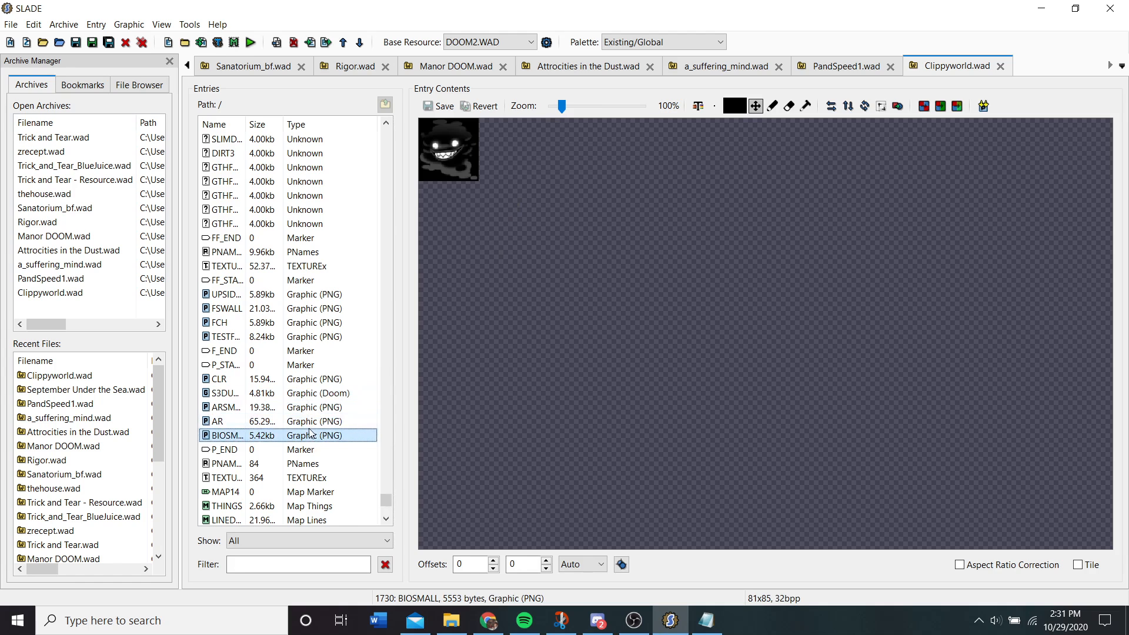
scroll(312, 435, down, 1)
click(310, 421)
click(308, 436)
click(306, 423)
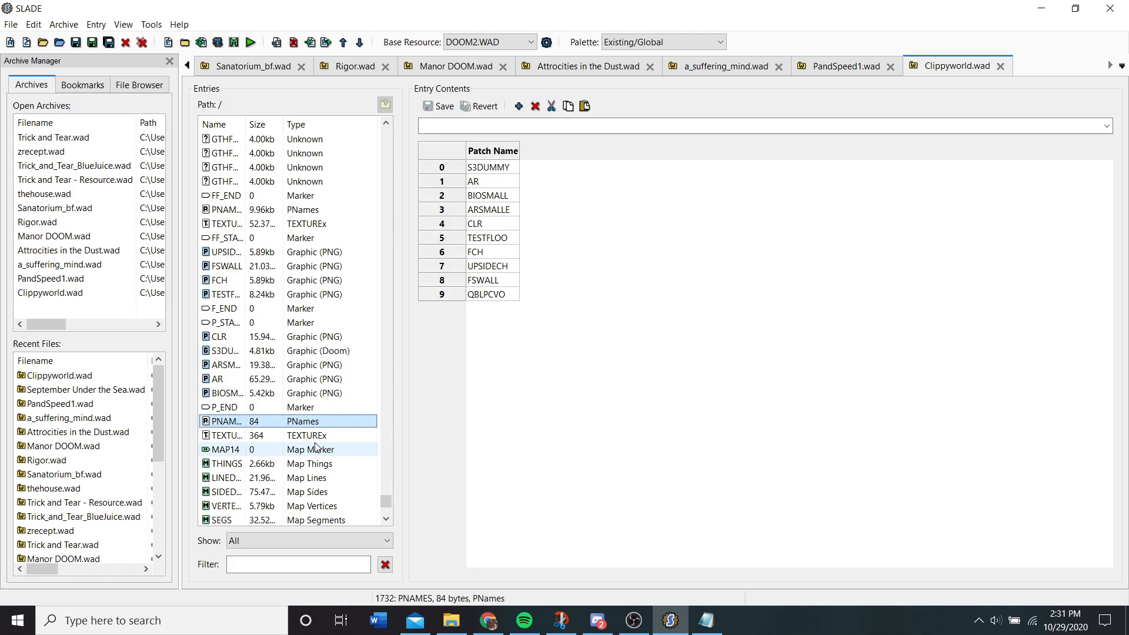
click(303, 436)
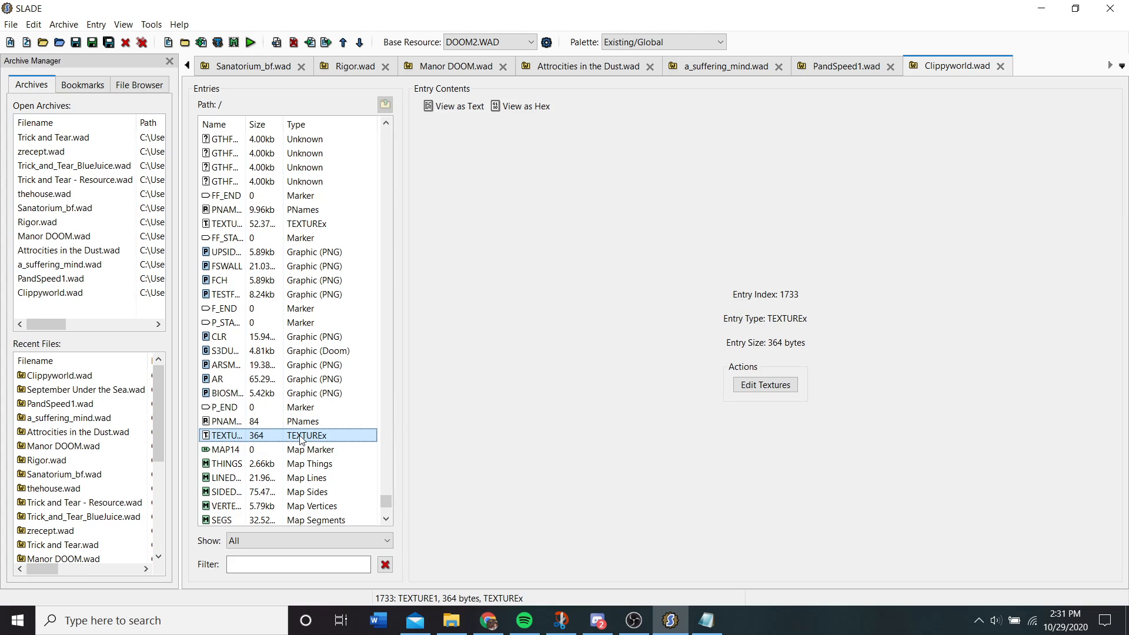
- Look over the MAP14 and MAP15 lumps and the music, Mapinfo, flat and patch entries placed between them
scroll(301, 440, down, 4)
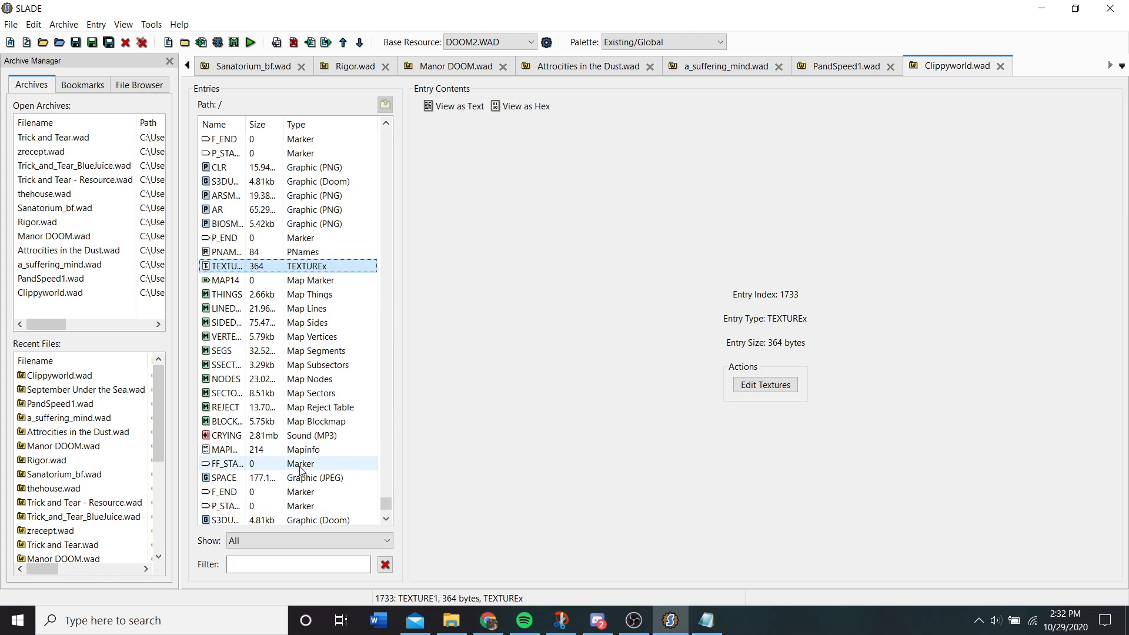
scroll(301, 469, down, 3)
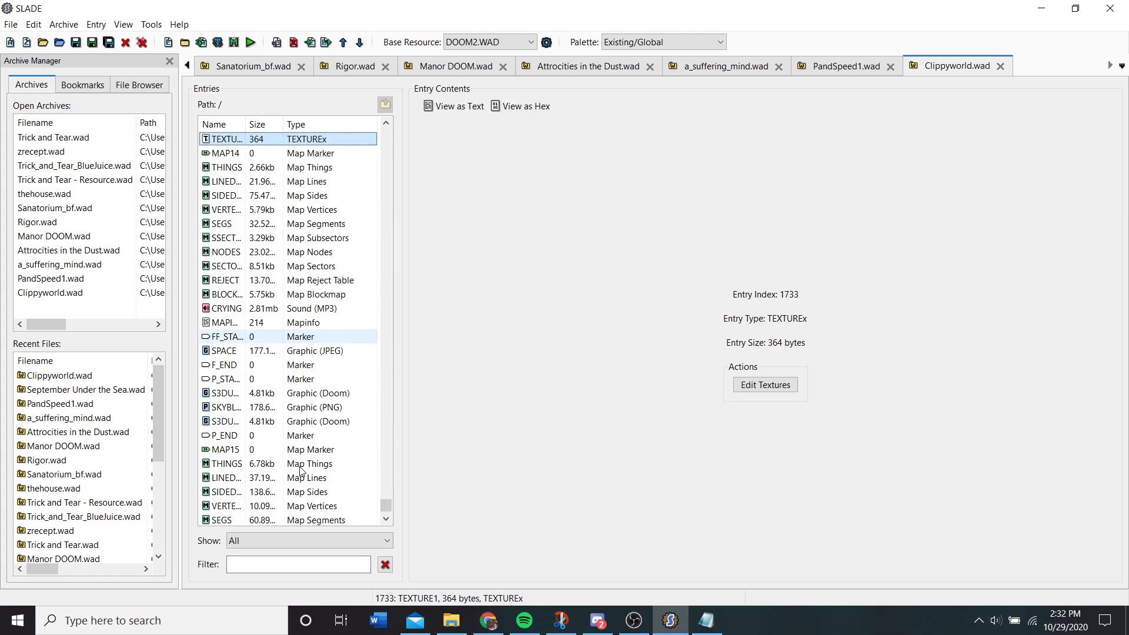
scroll(302, 469, down, 2)
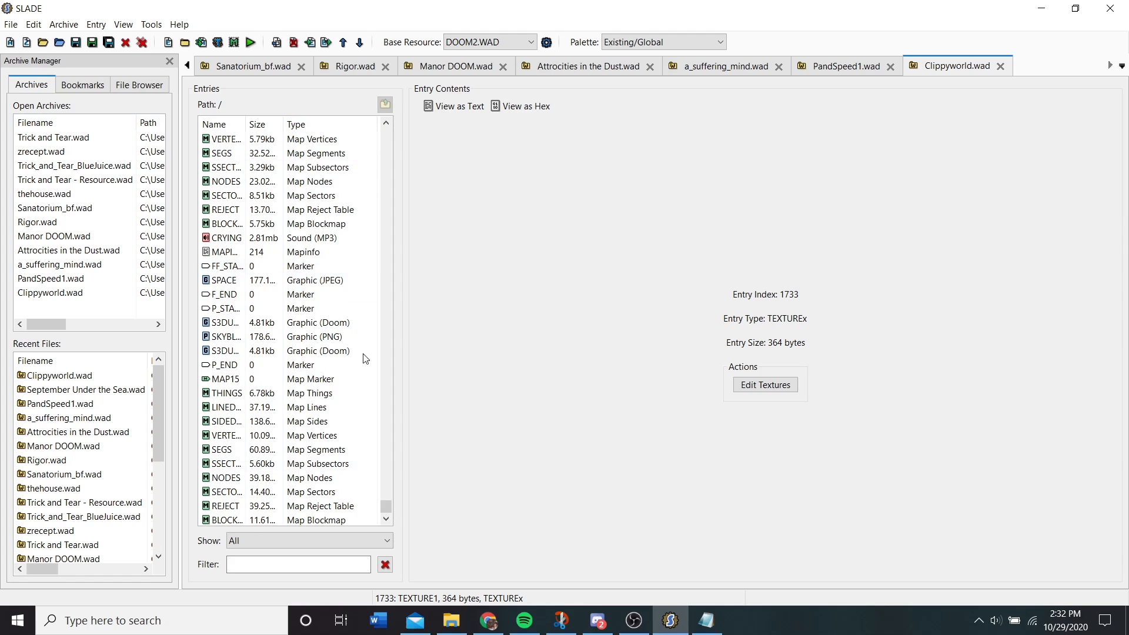
scroll(365, 376, up, 2)
drag(390, 506, 373, 127)
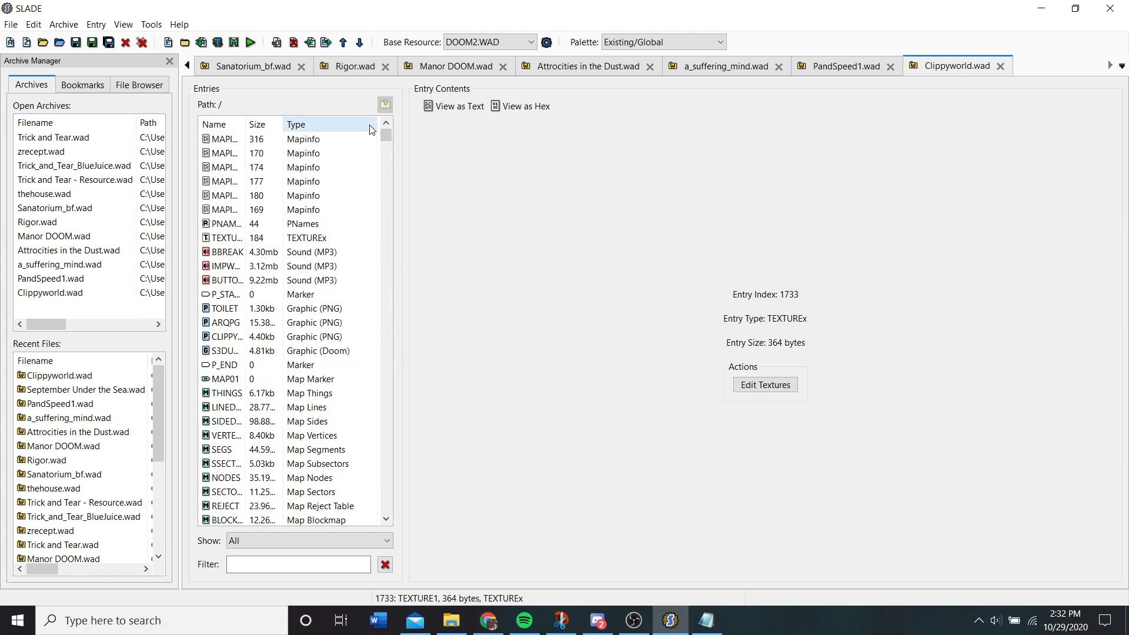
- Review the archive from its first map lumps to PP_START, checking the BIODEG music, the MAP12 MAPINFO and the CGBRCK00 patch
scroll(288, 264, down, 5)
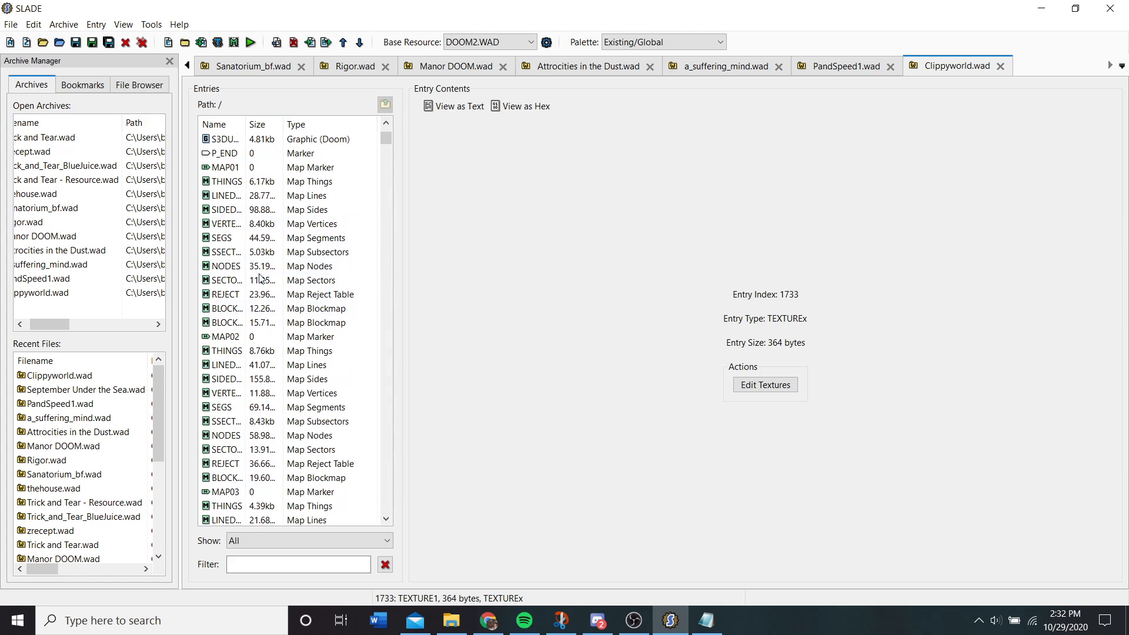
scroll(260, 277, down, 20)
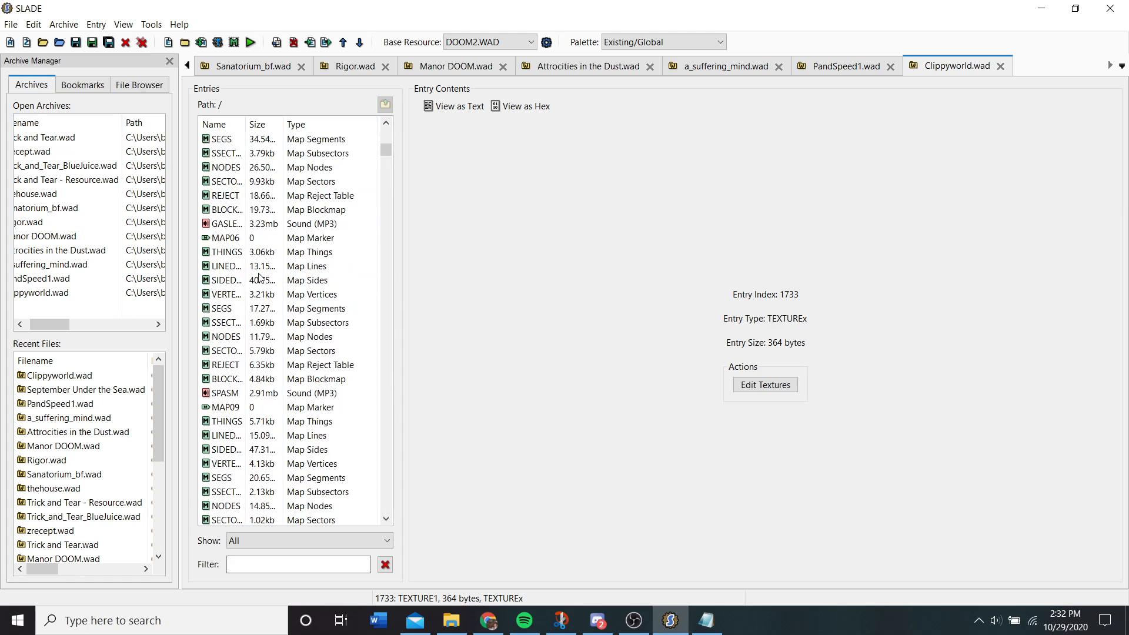
scroll(259, 278, down, 5)
click(235, 421)
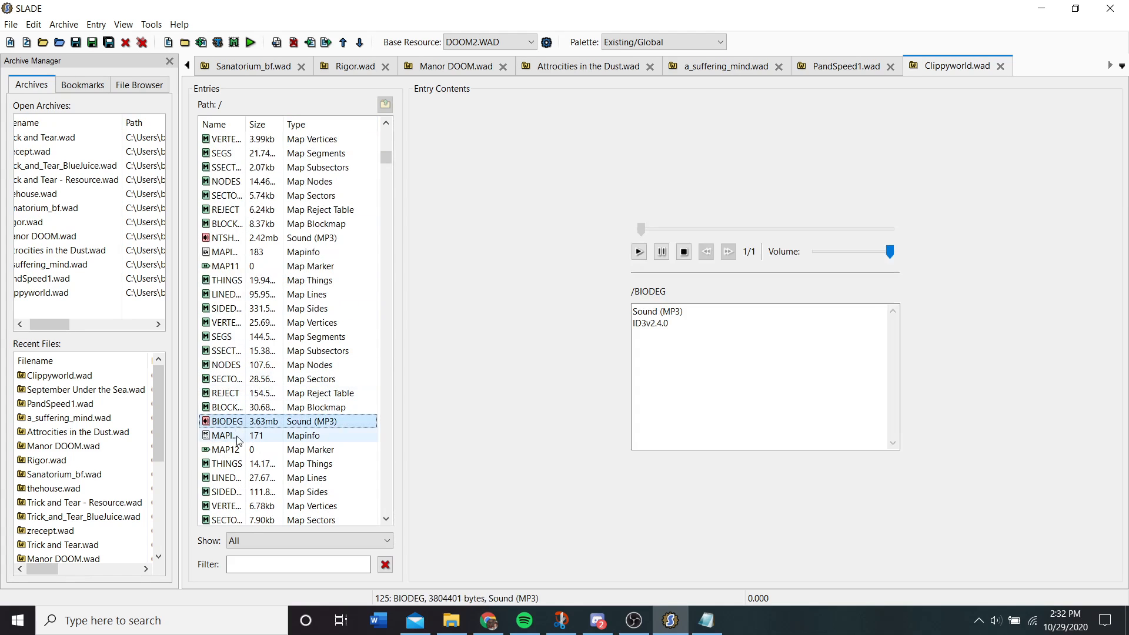
click(238, 436)
scroll(238, 440, down, 7)
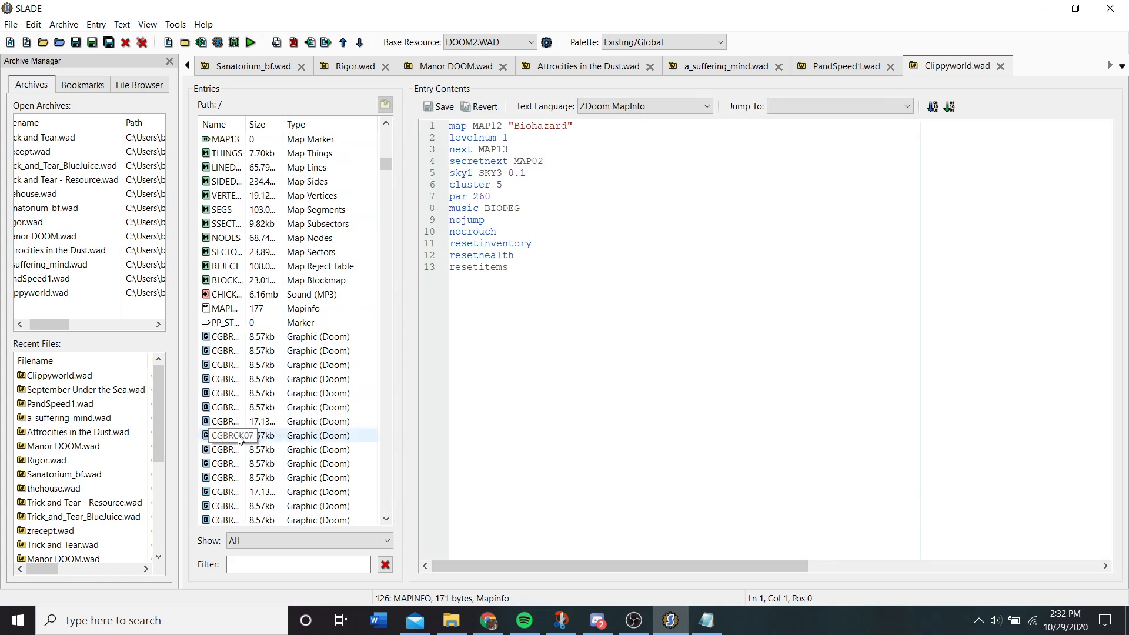
click(229, 323)
click(232, 337)
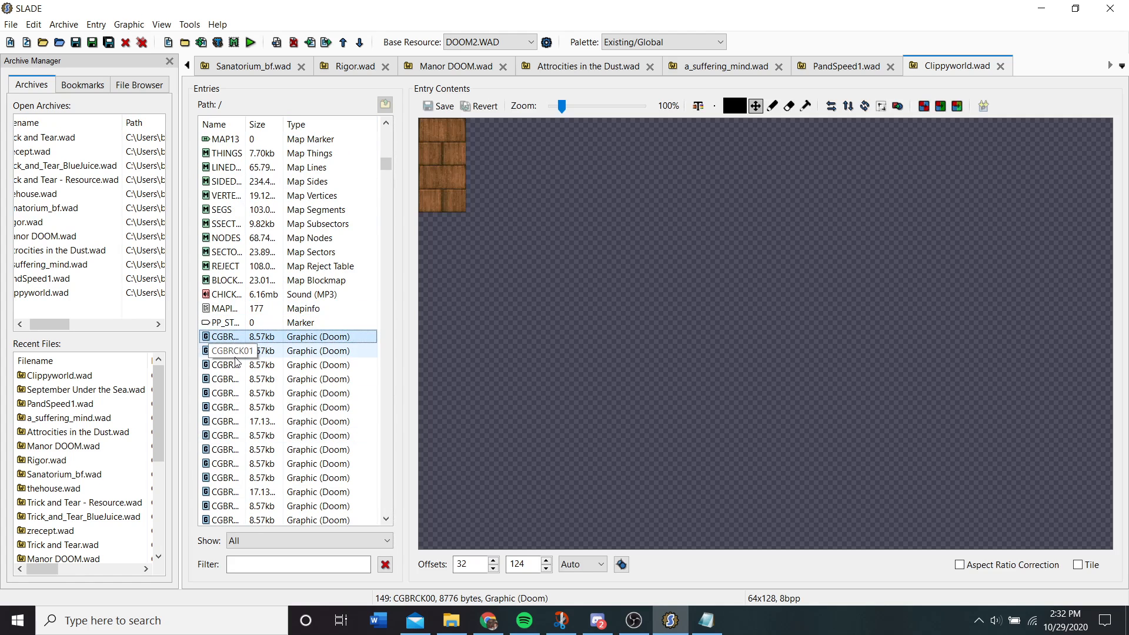
scroll(247, 377, up, 20)
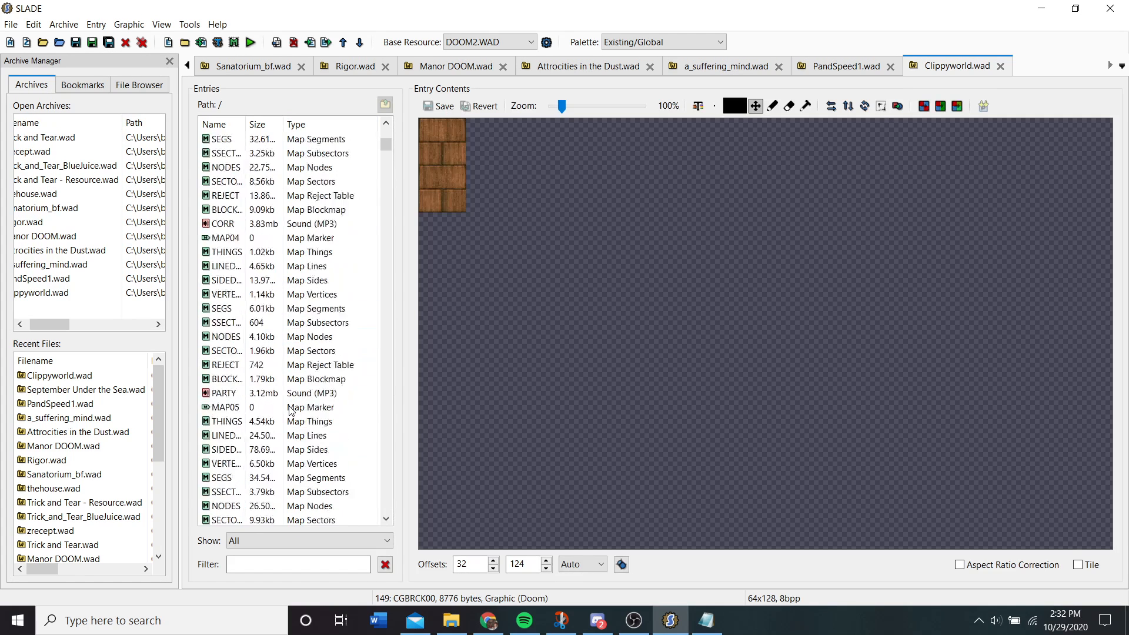
scroll(290, 410, up, 4)
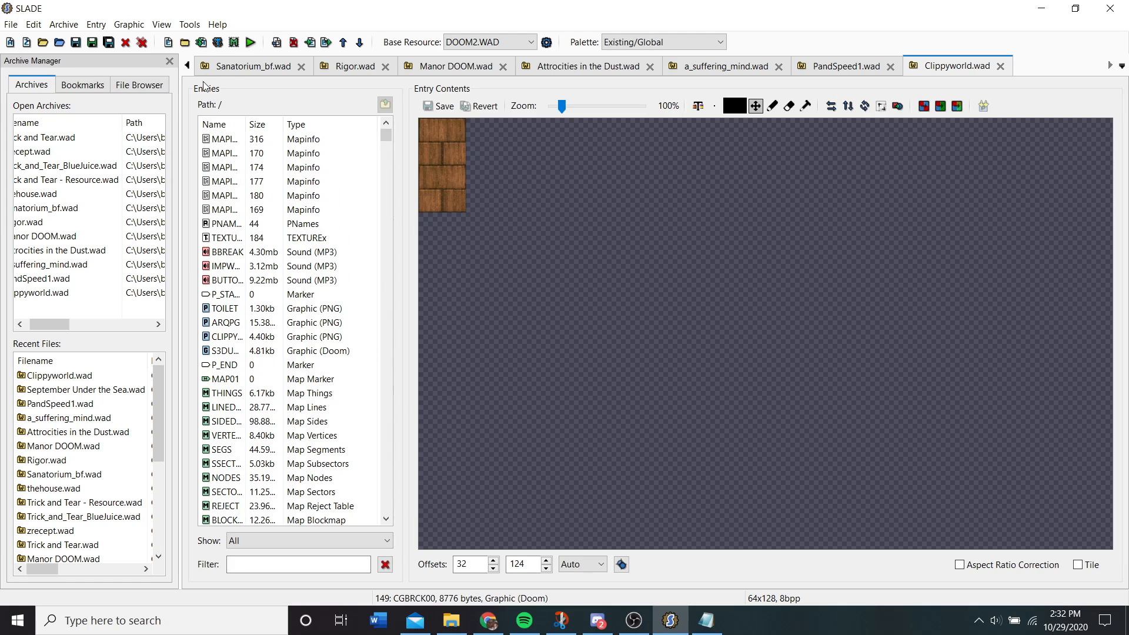
- Close Clippyworld.wad and return to the Trick and Tear.wad archive
click(228, 69)
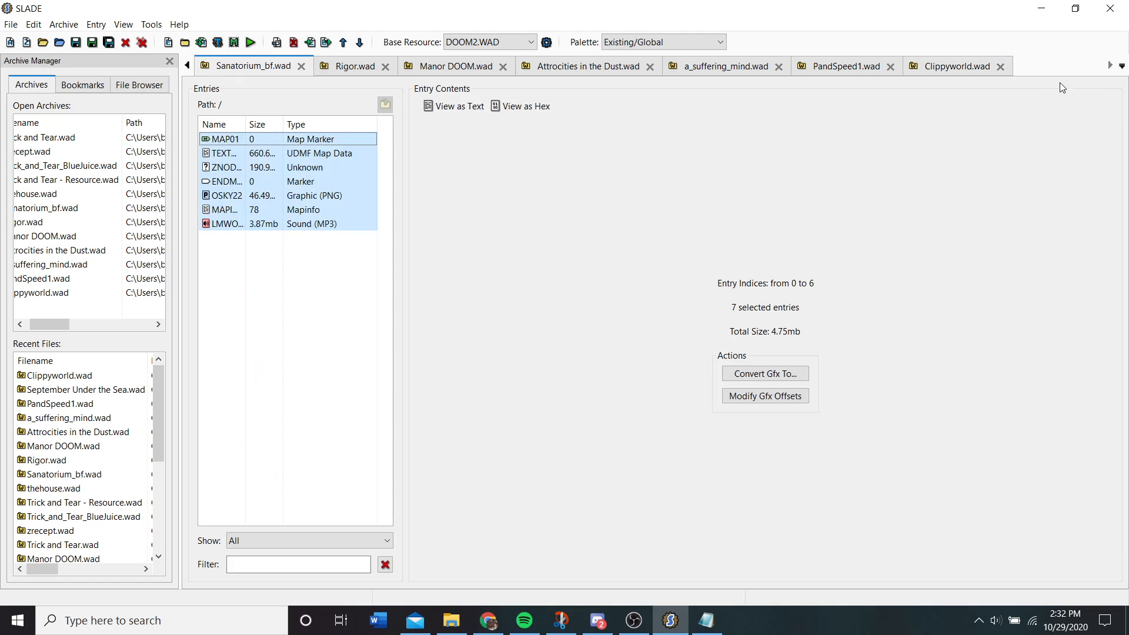
click(1000, 66)
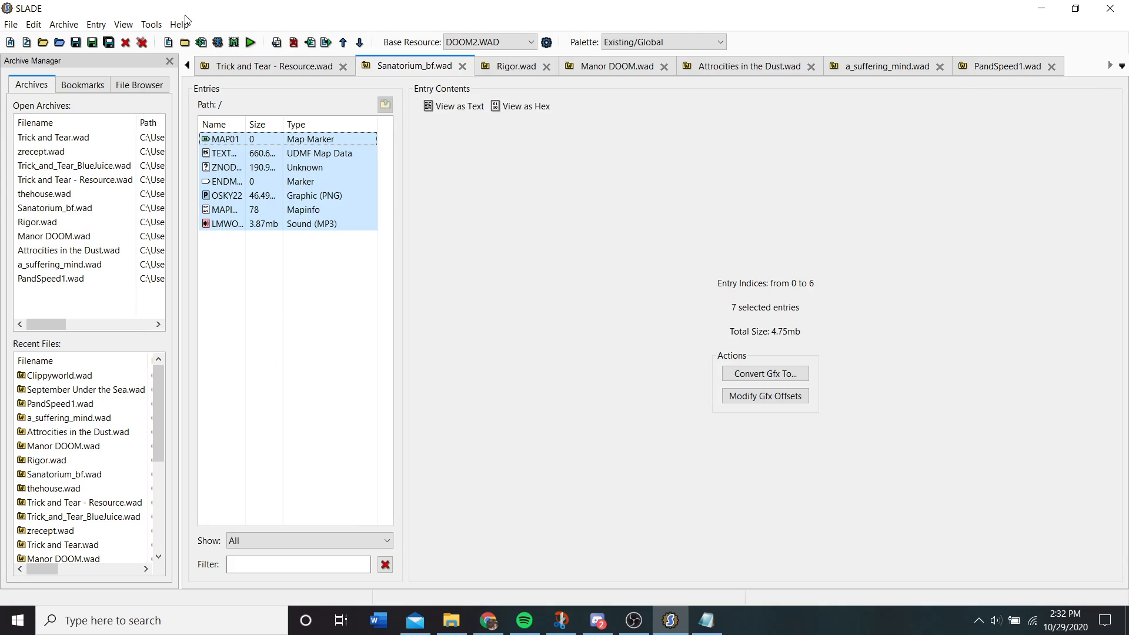
click(187, 66)
click(187, 66)
click(187, 65)
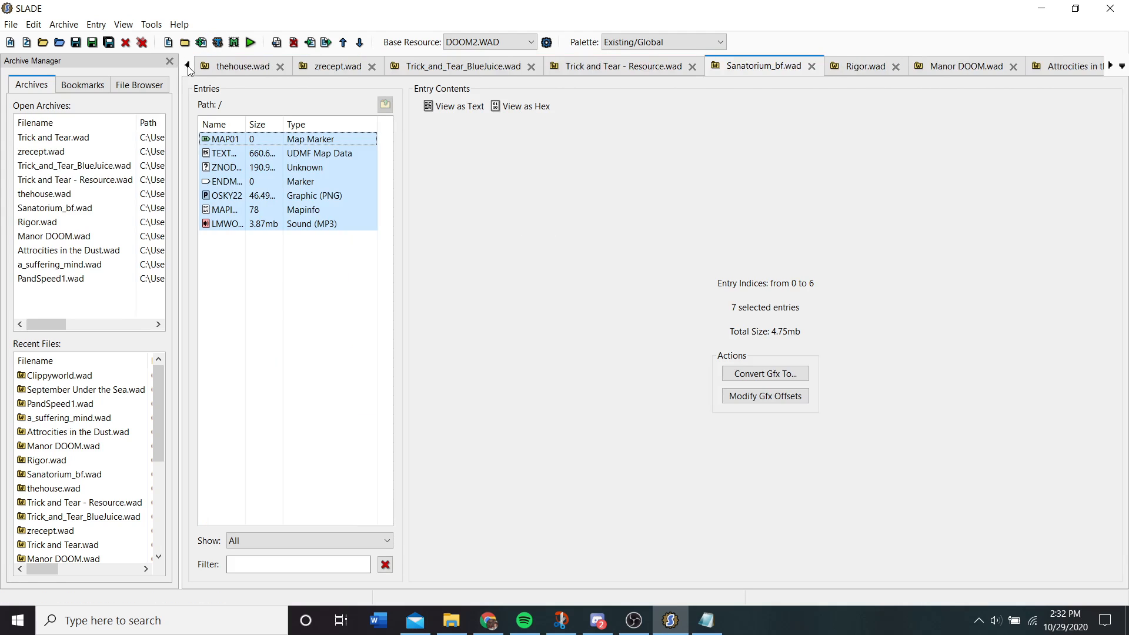
click(187, 66)
click(187, 66)
click(331, 67)
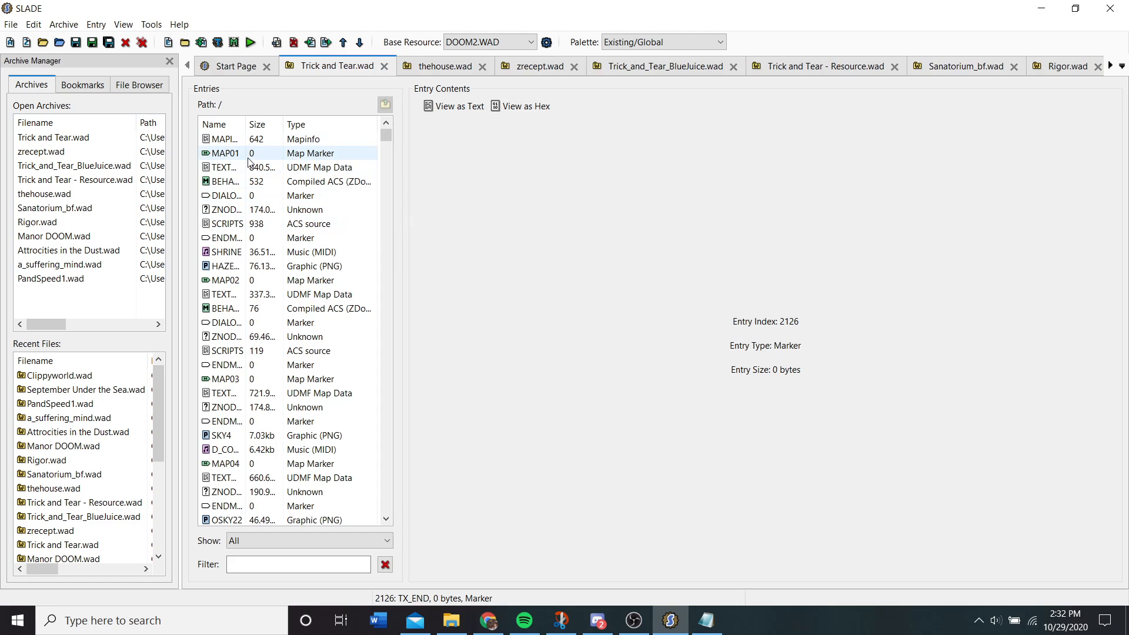
- Switch to Discord and read the recent scripting discussion in The Hellforge server's repository-of-knowledge channel
click(598, 620)
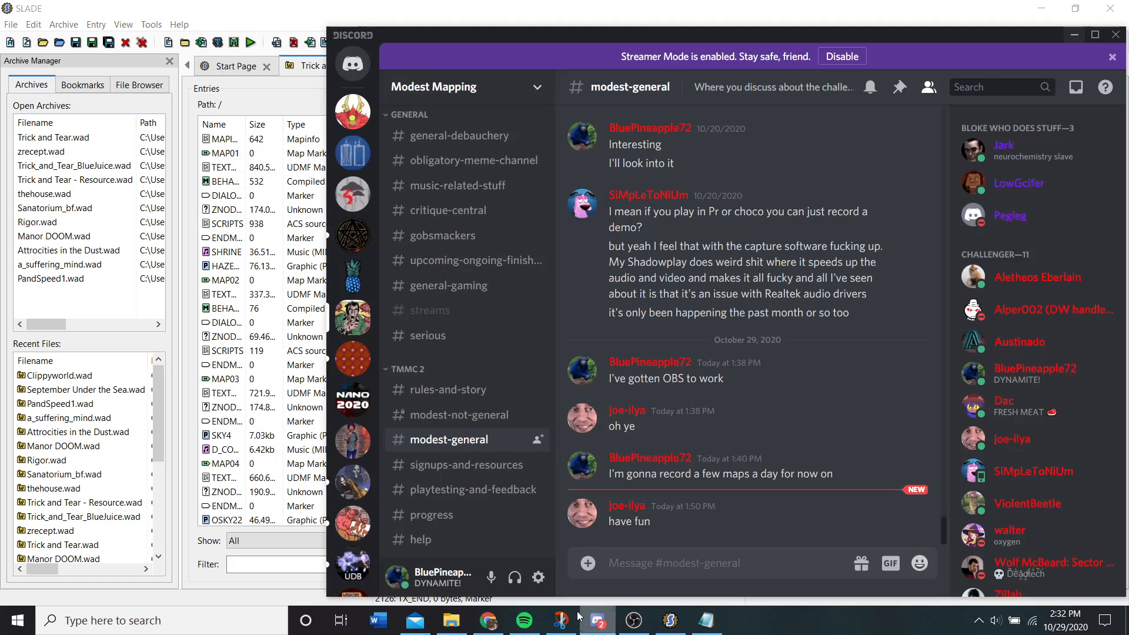
click(352, 277)
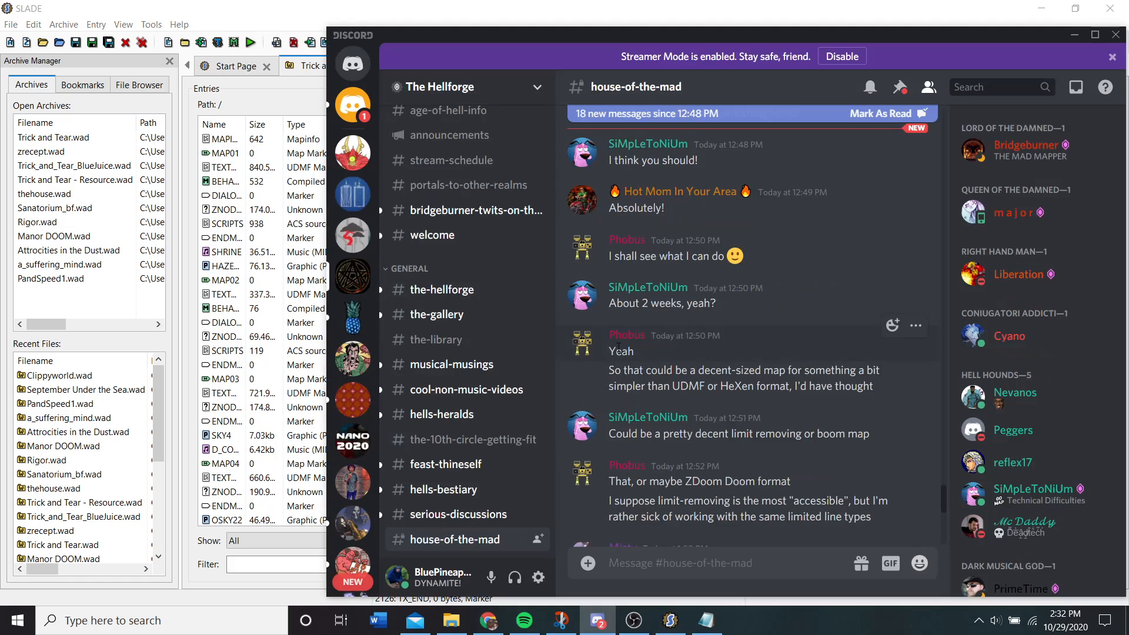
scroll(474, 340, down, 5)
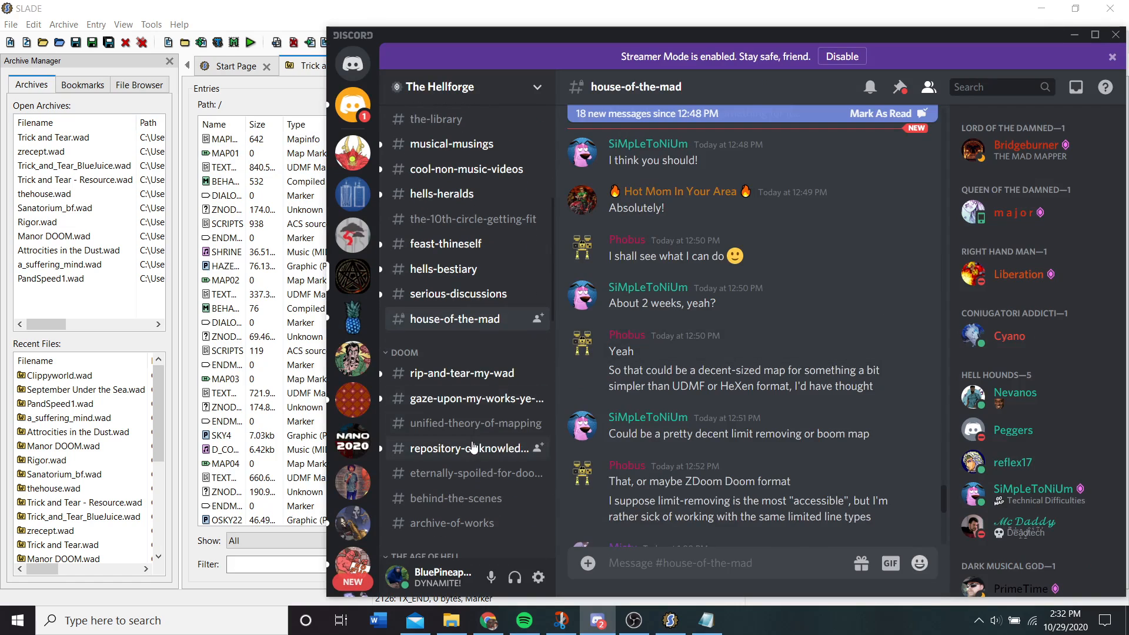
click(470, 448)
scroll(682, 379, down, 10)
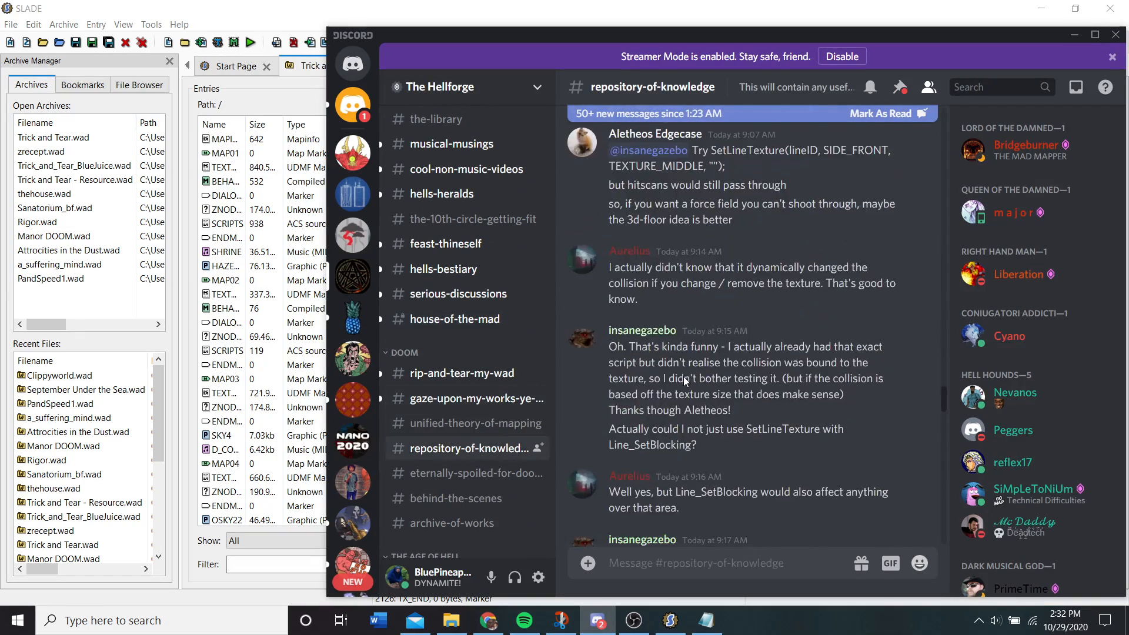
scroll(683, 381, down, 10)
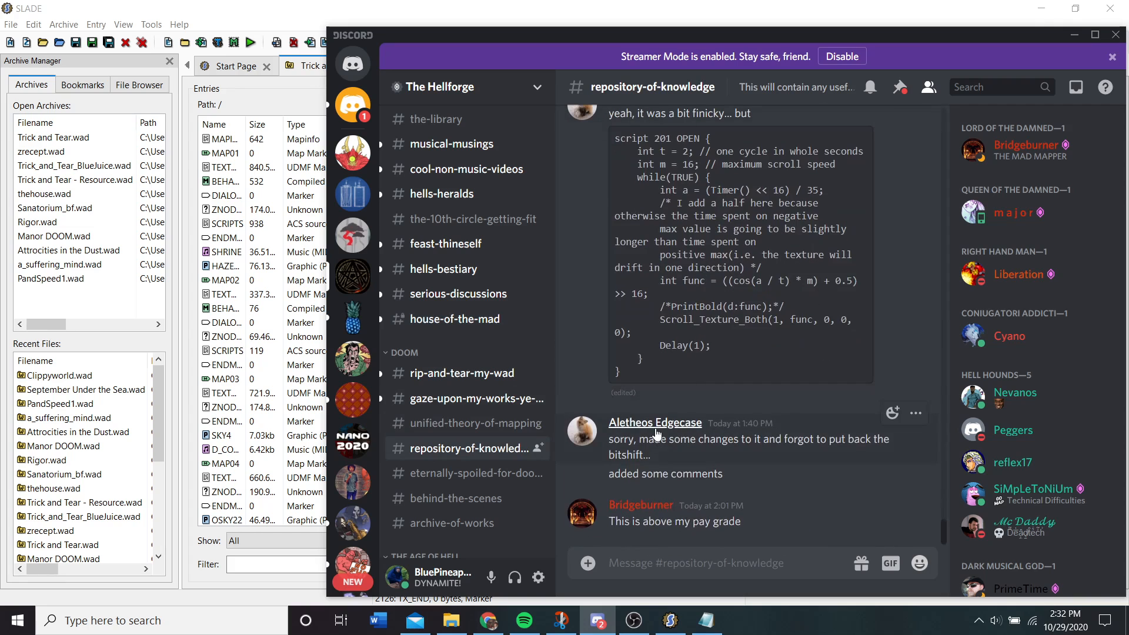
scroll(657, 433, up, 10)
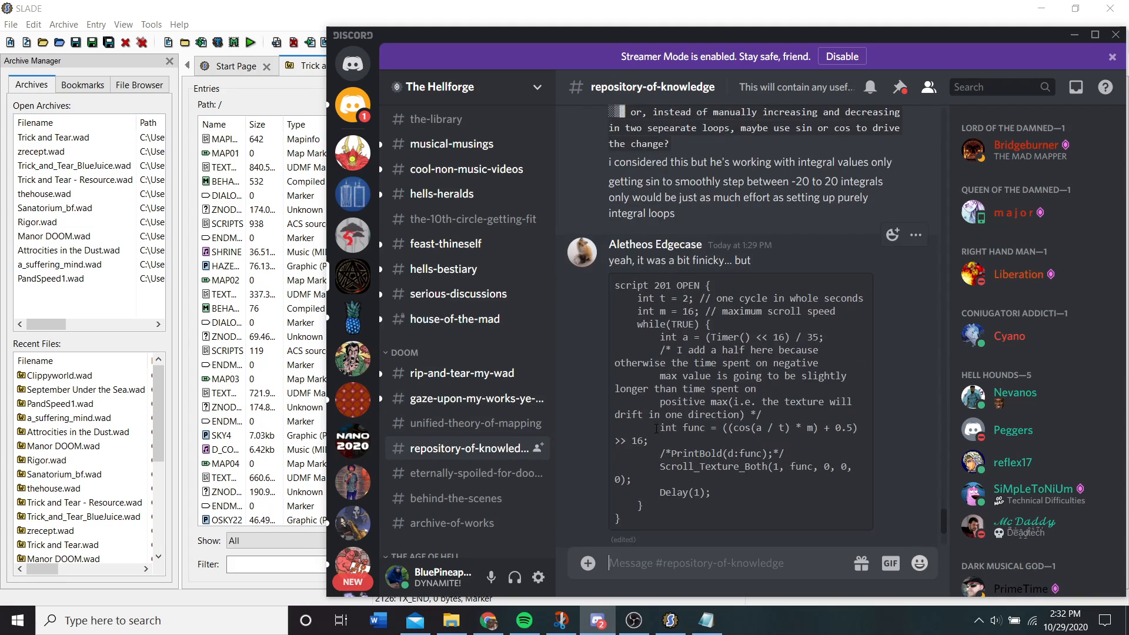
scroll(656, 429, down, 7)
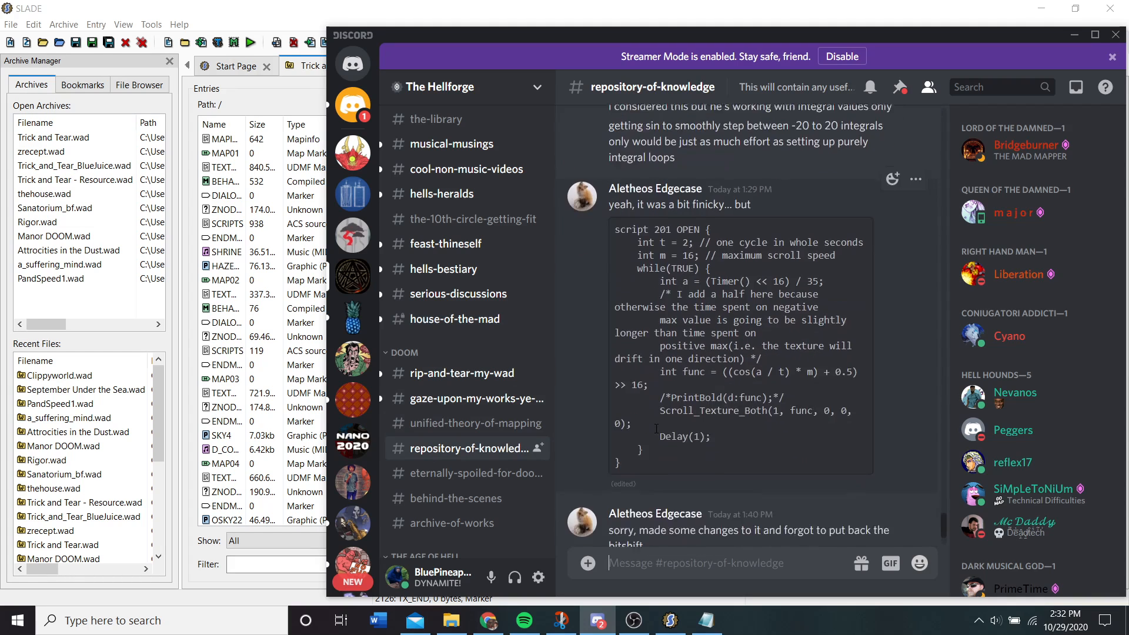
scroll(657, 434, down, 2)
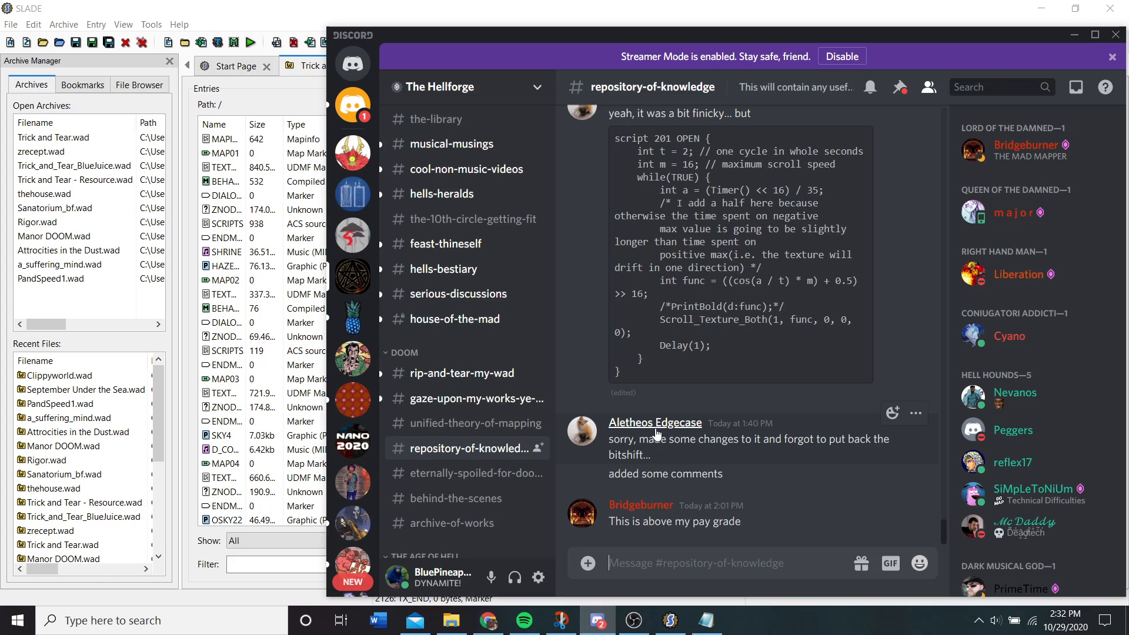
drag(598, 523, 741, 523)
click(741, 523)
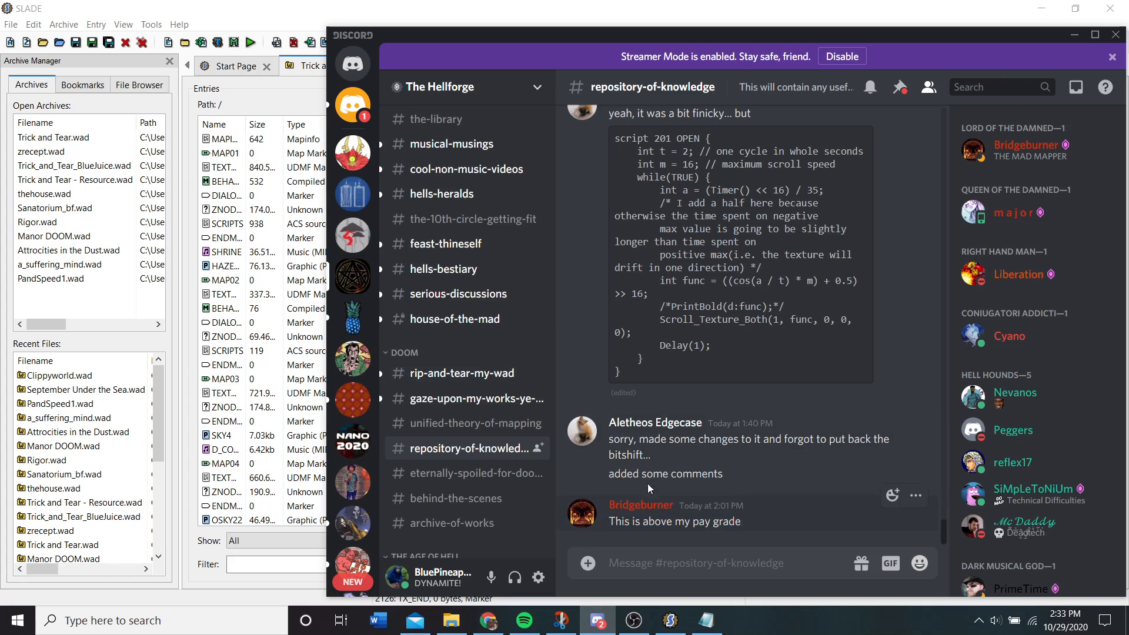
- Browse the Pineapple Under the Sea server's monthly speedmap channels, opening speedscussions, speedshots and trick-and-tear-submissions
click(353, 318)
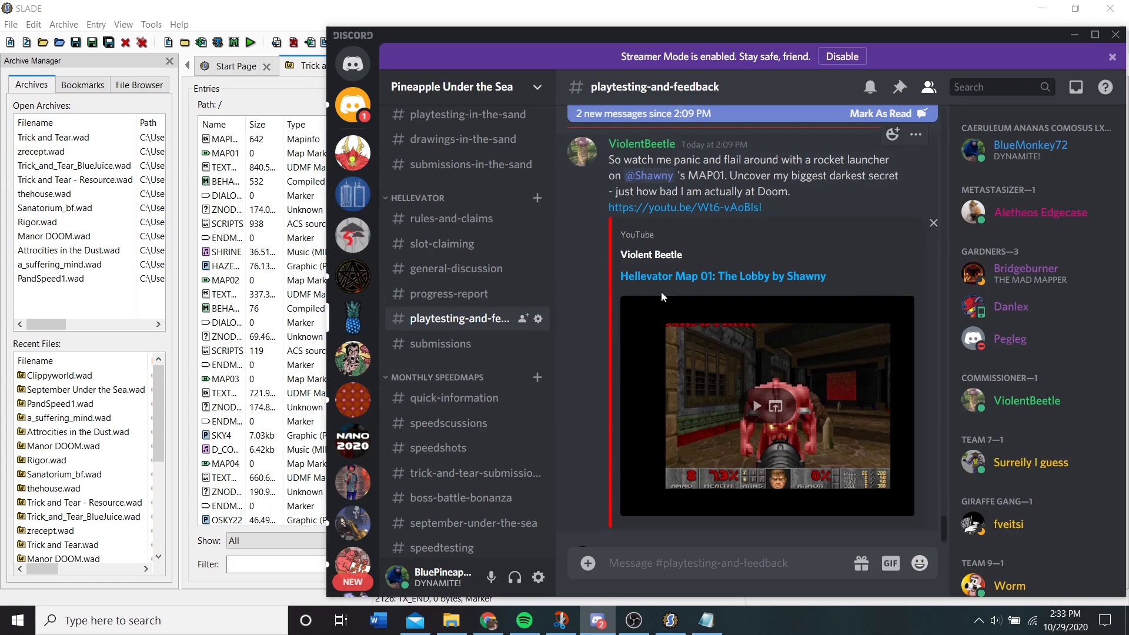
scroll(661, 292, down, 2)
scroll(418, 295, down, 8)
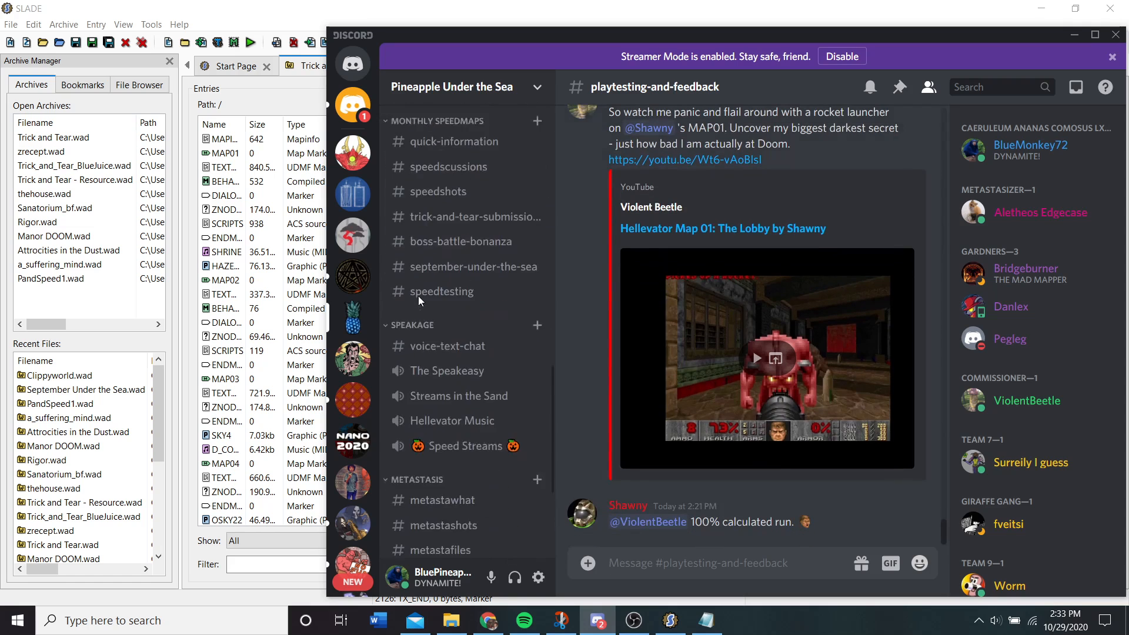
scroll(418, 295, up, 6)
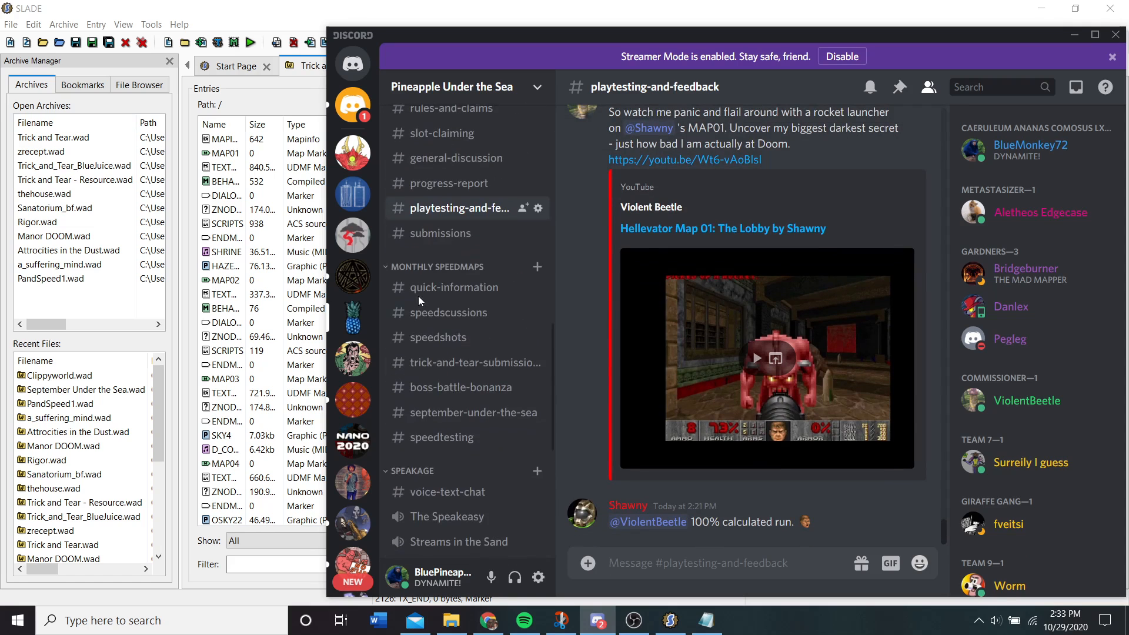
click(447, 312)
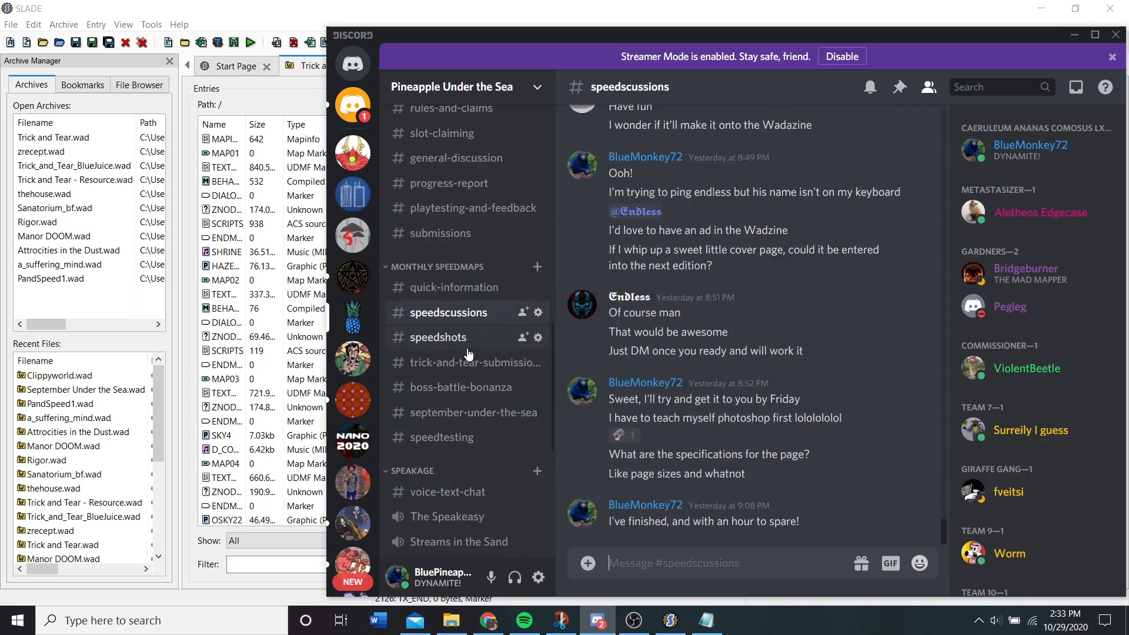
click(447, 337)
click(470, 366)
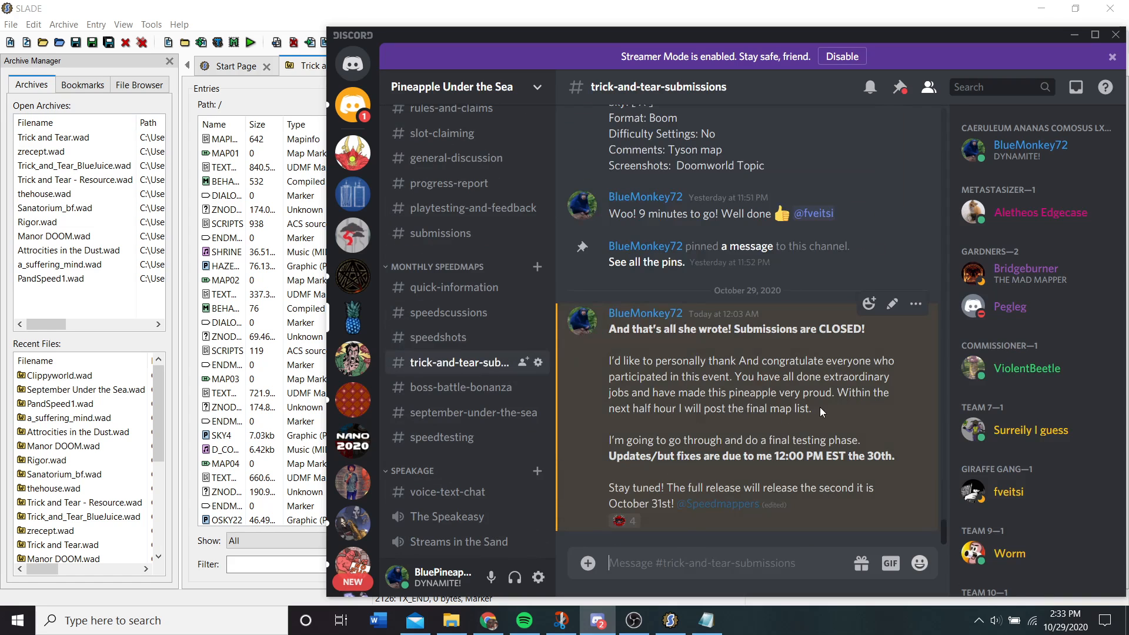
scroll(517, 174, up, 10)
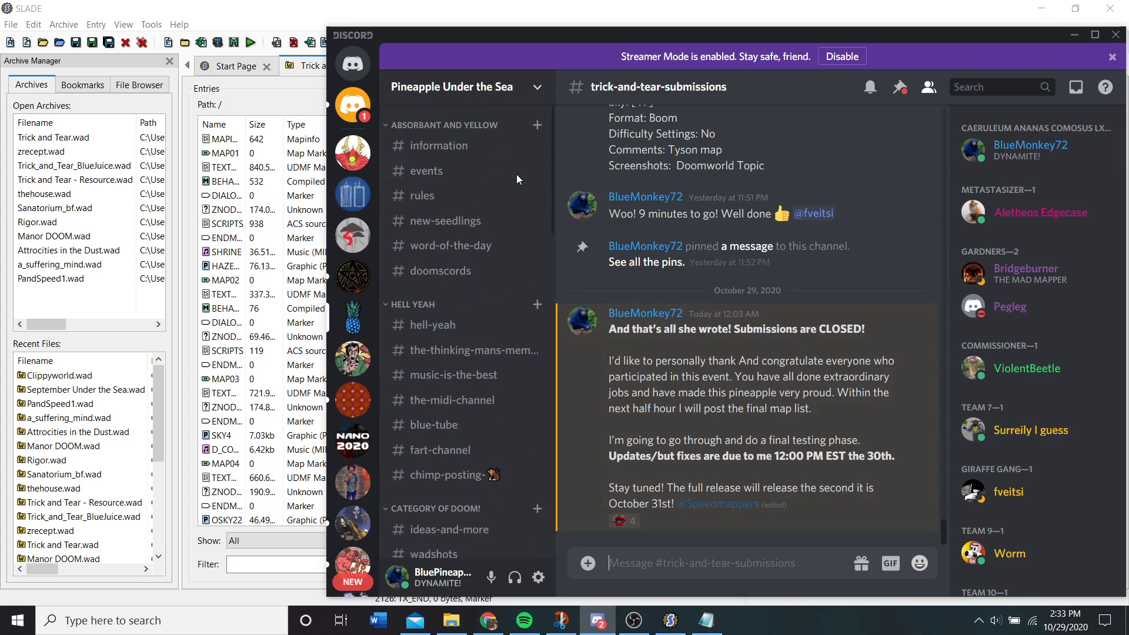
- Return to SLADE, minimise its window and bring up OBS
click(429, 7)
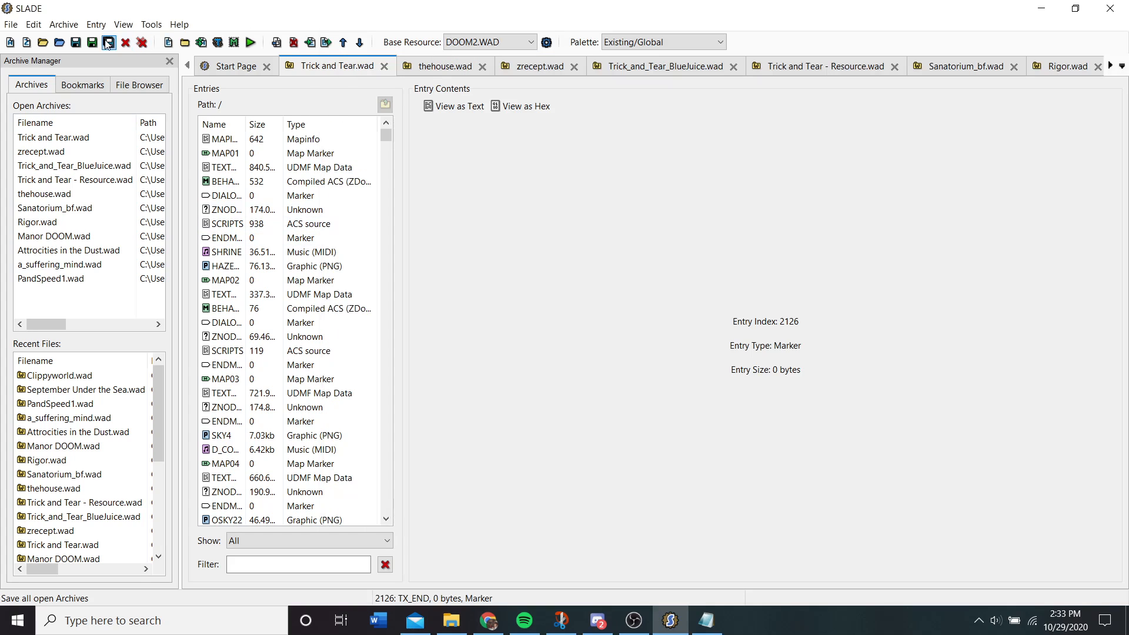
click(1041, 9)
click(633, 620)
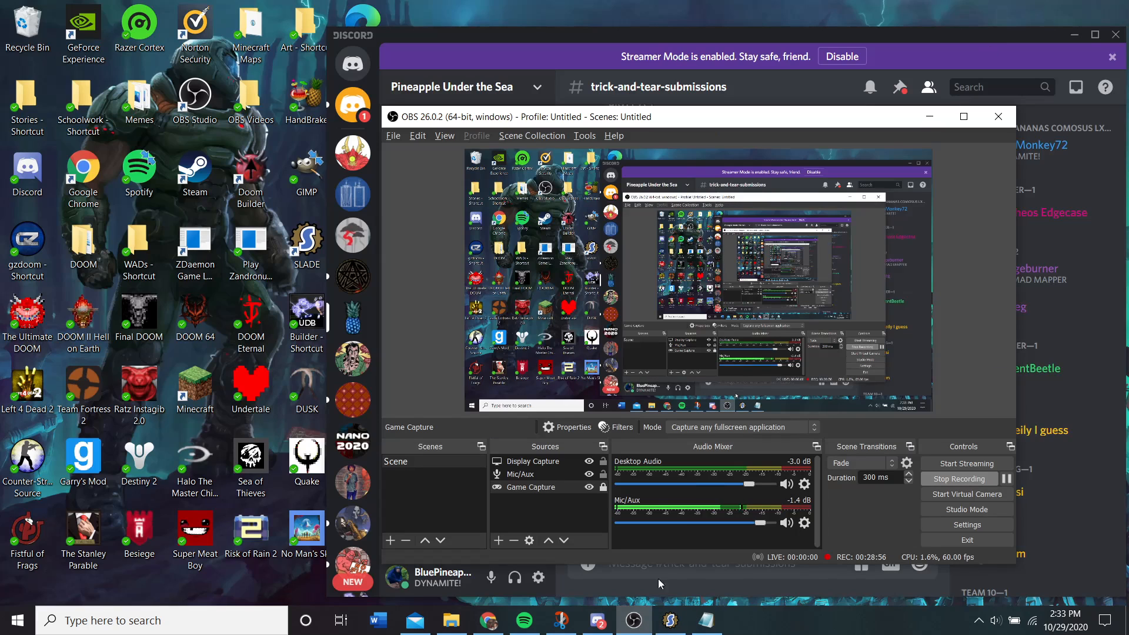